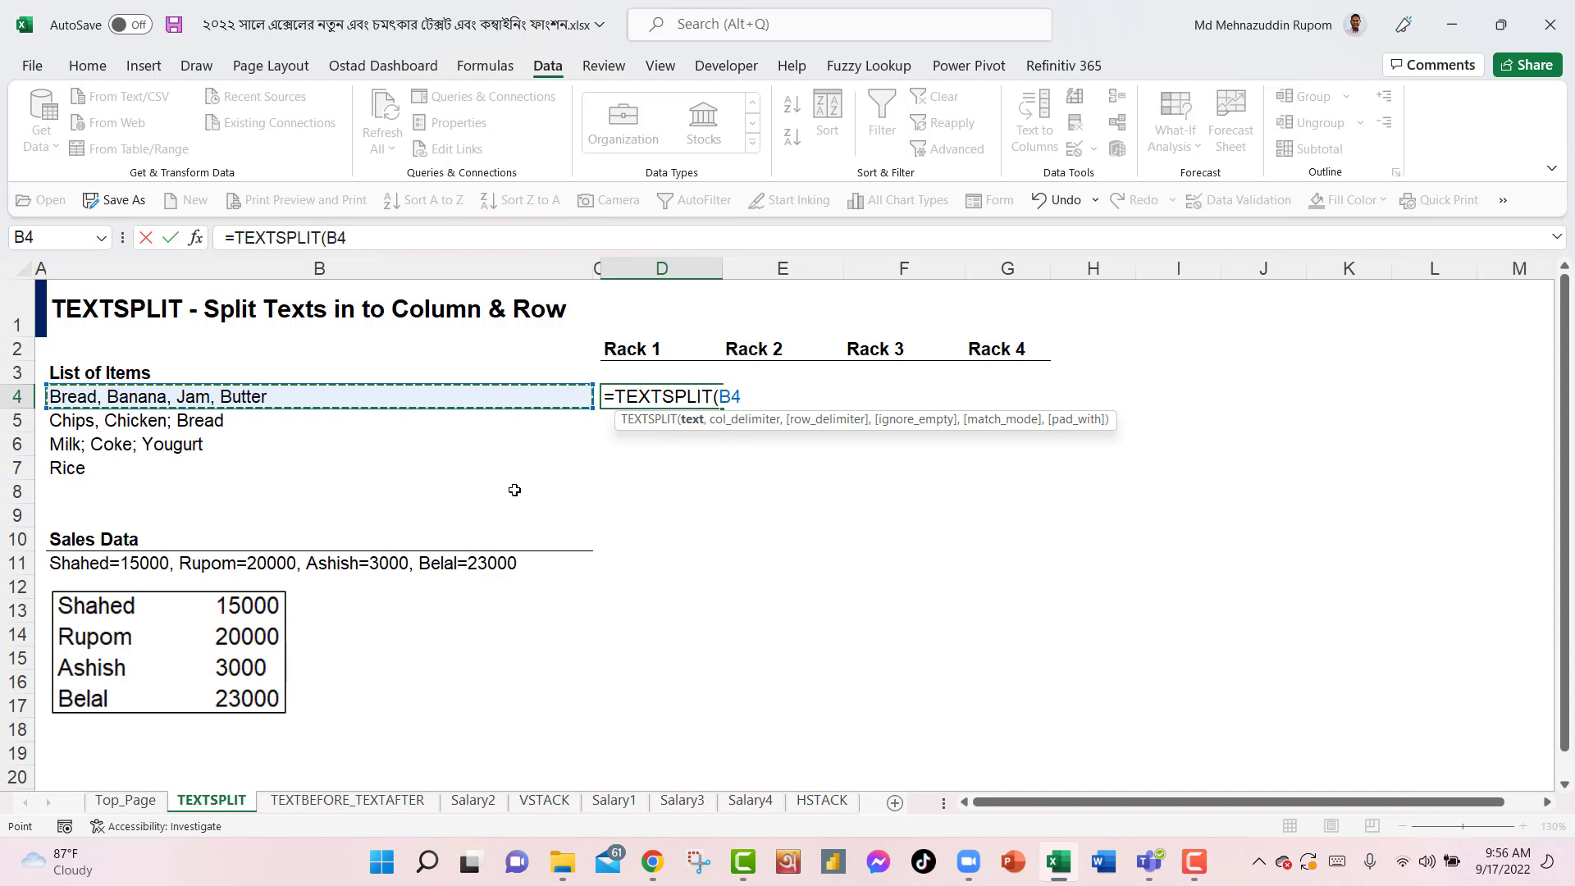
Complete the TEXTSPLIT formula in D4 as =TEXTSPLIT(B4,",") to split the first item list at commas, and check the resulting cells.
{"action": "type", "text": ","}
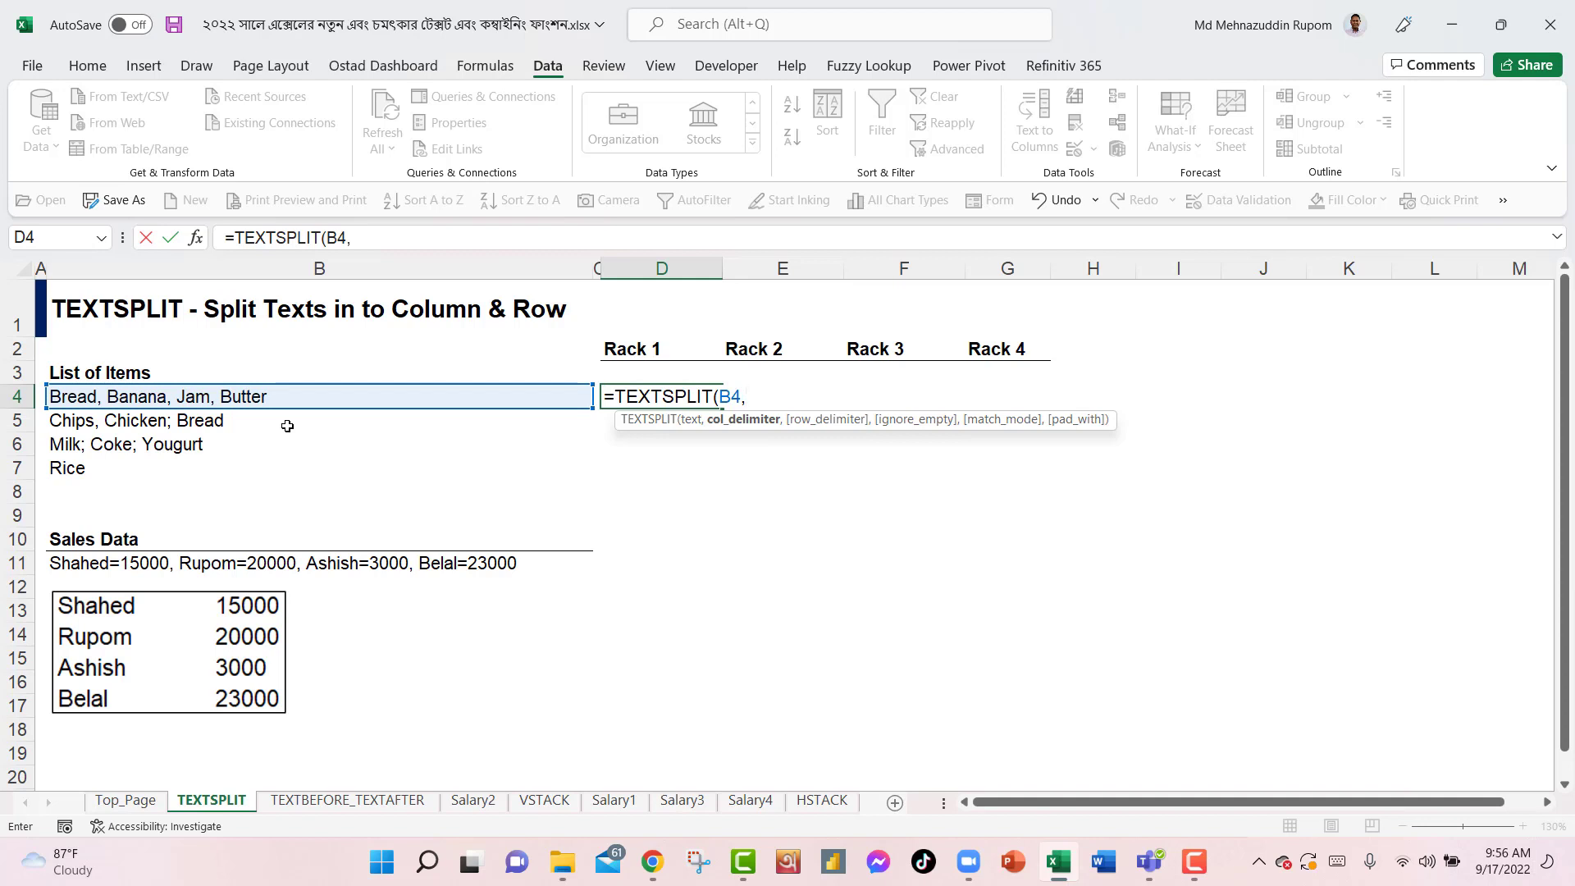
{"action": "type", "text": "\",\")"}
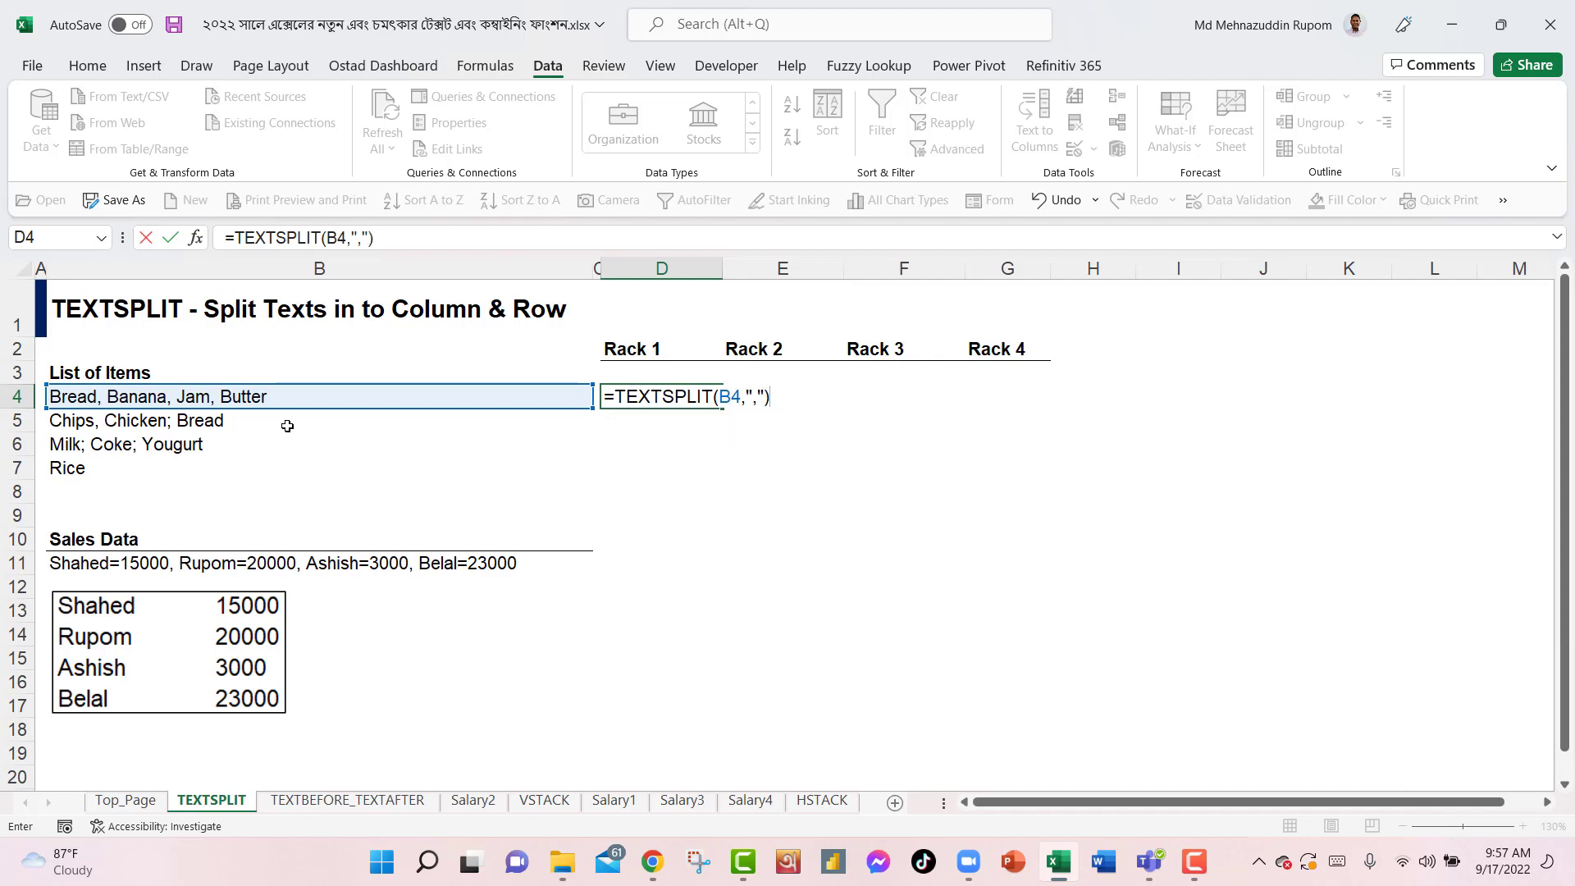
{"action": "key", "text": "Return"}
{"action": "key", "text": "Up"}
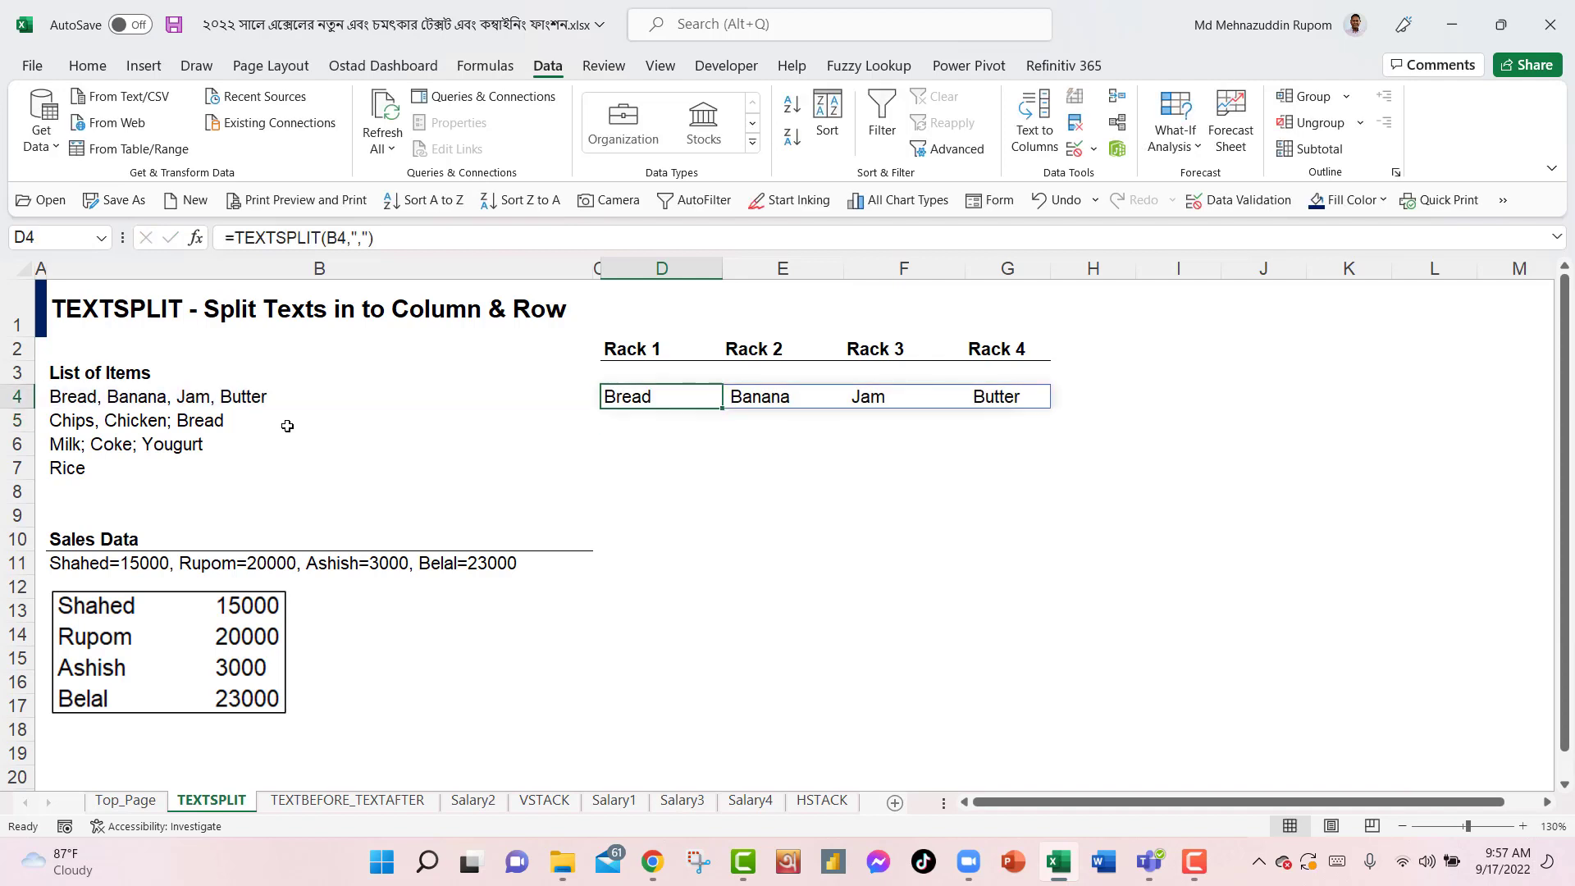
{"action": "key", "text": "Right"}
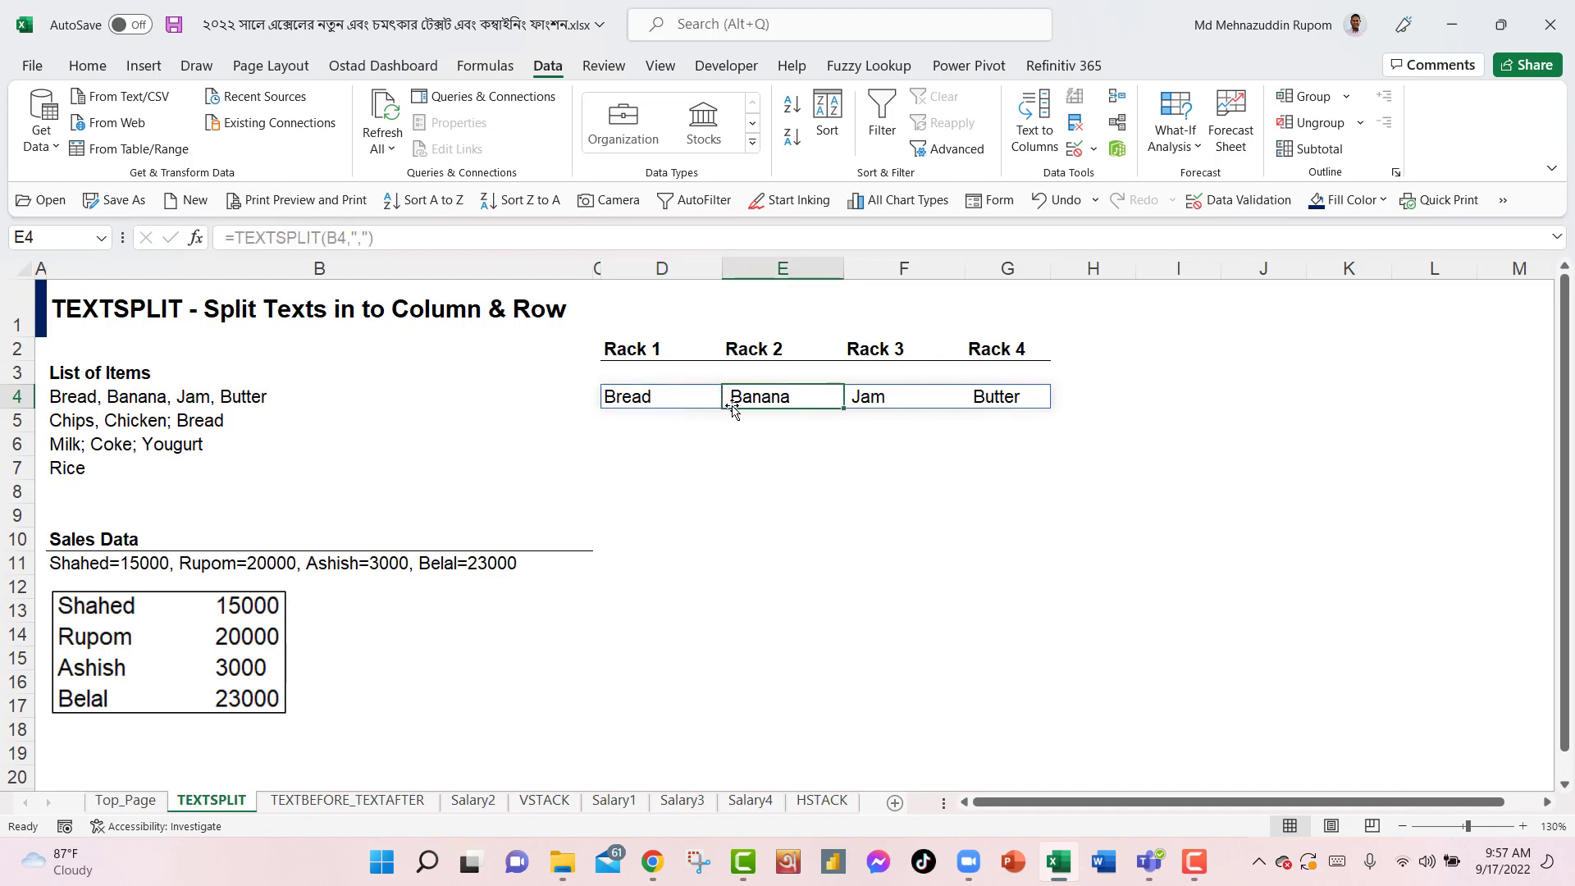
{"action": "key", "text": "Right"}
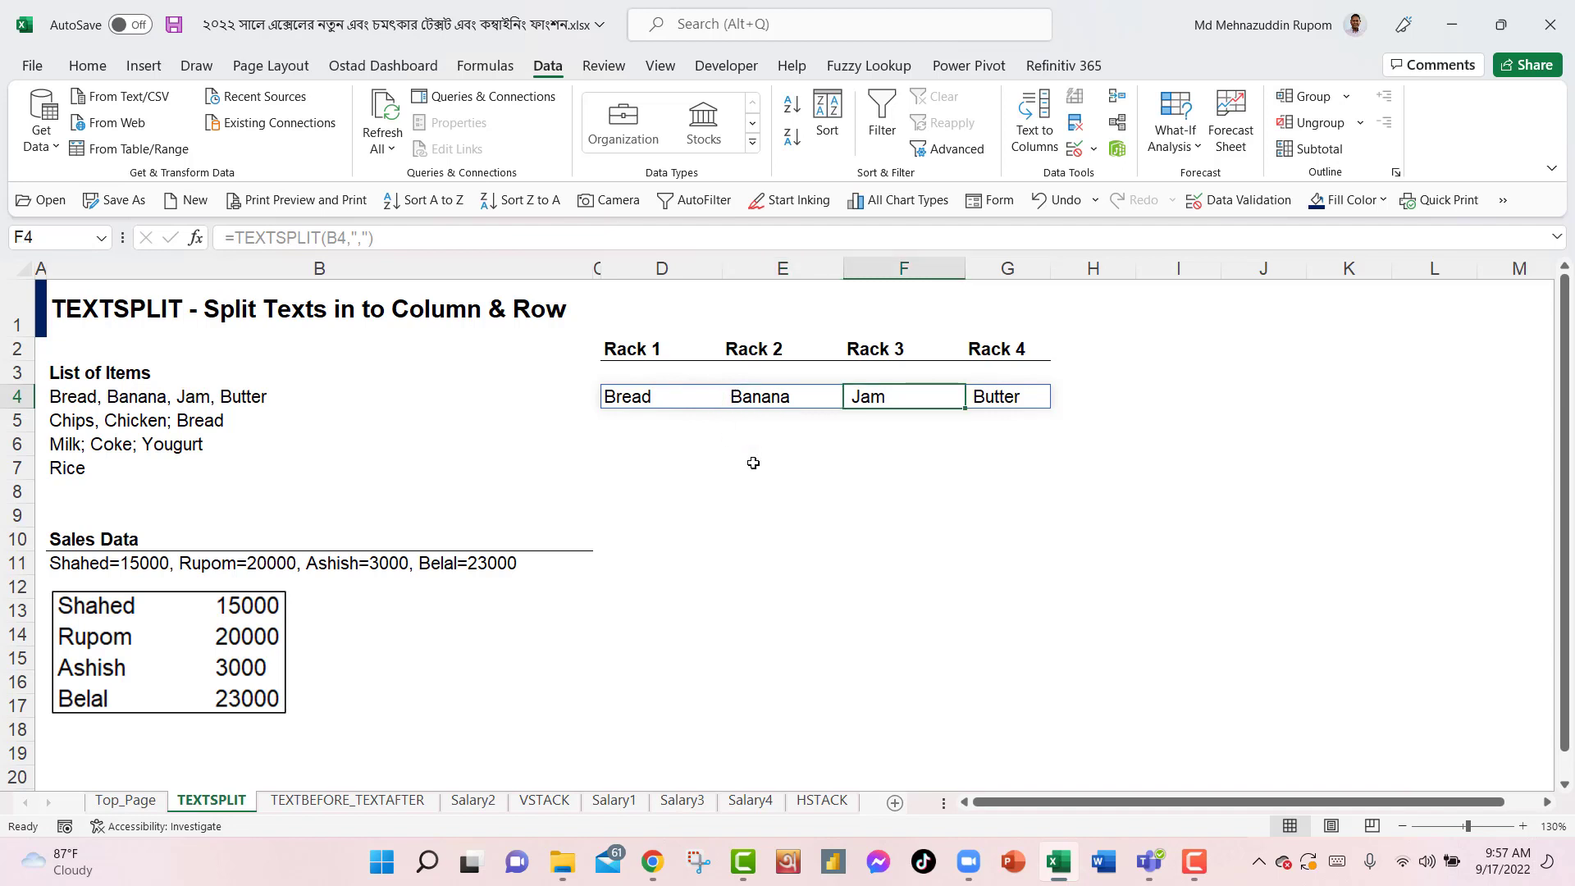
{"action": "key", "text": "Right"}
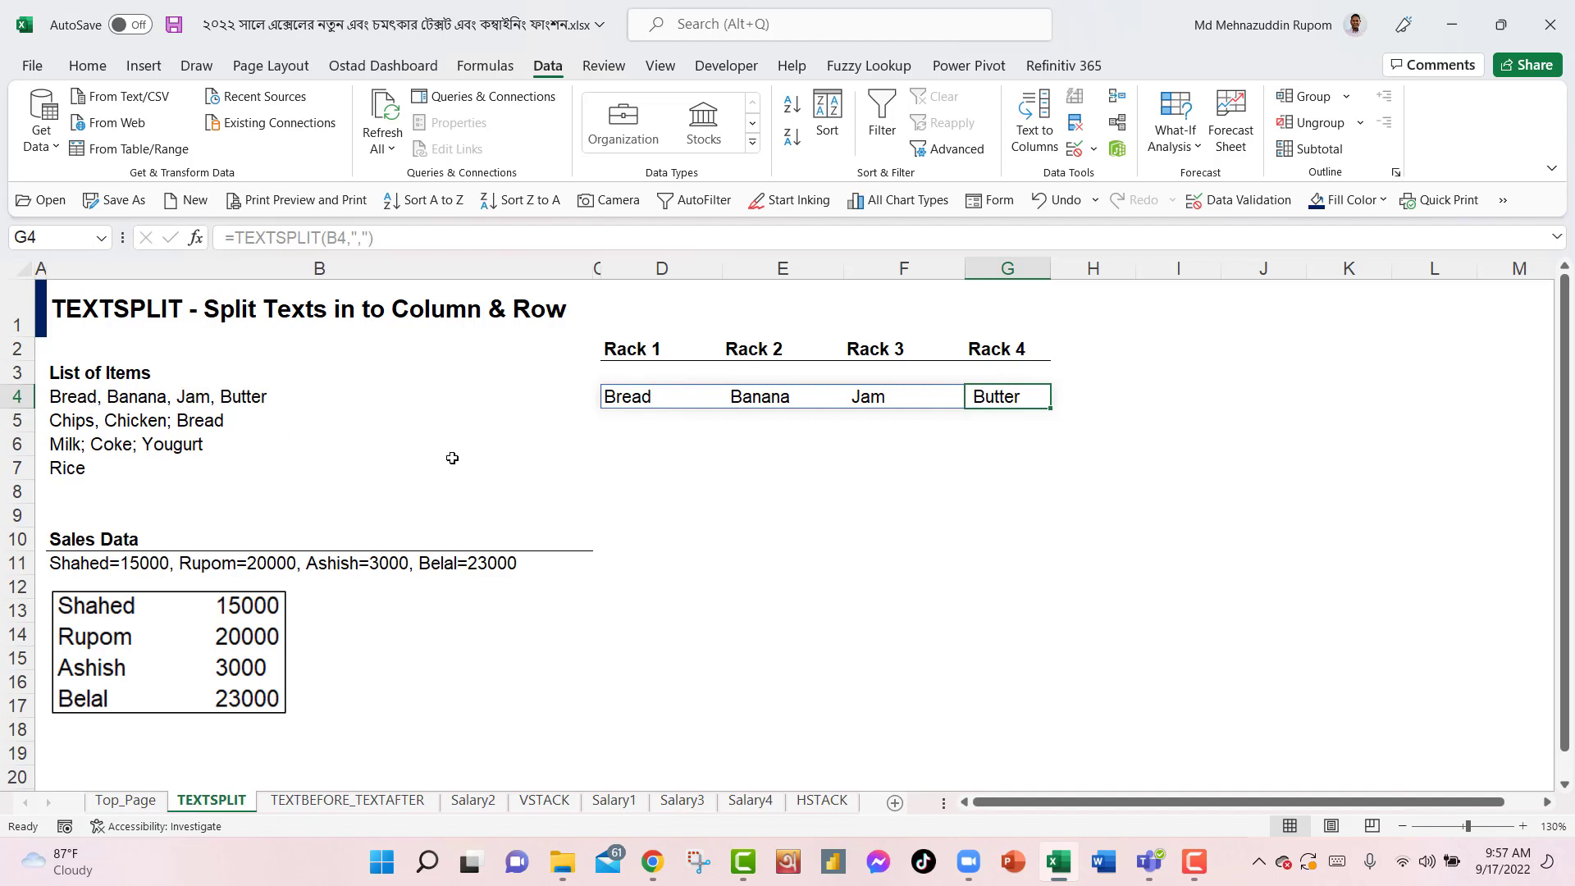
Change the column delimiter in D4's TEXTSPLIT formula to a comma followed by a space, and check the split cells.
{"action": "left_click", "coordinate": [624, 397]}
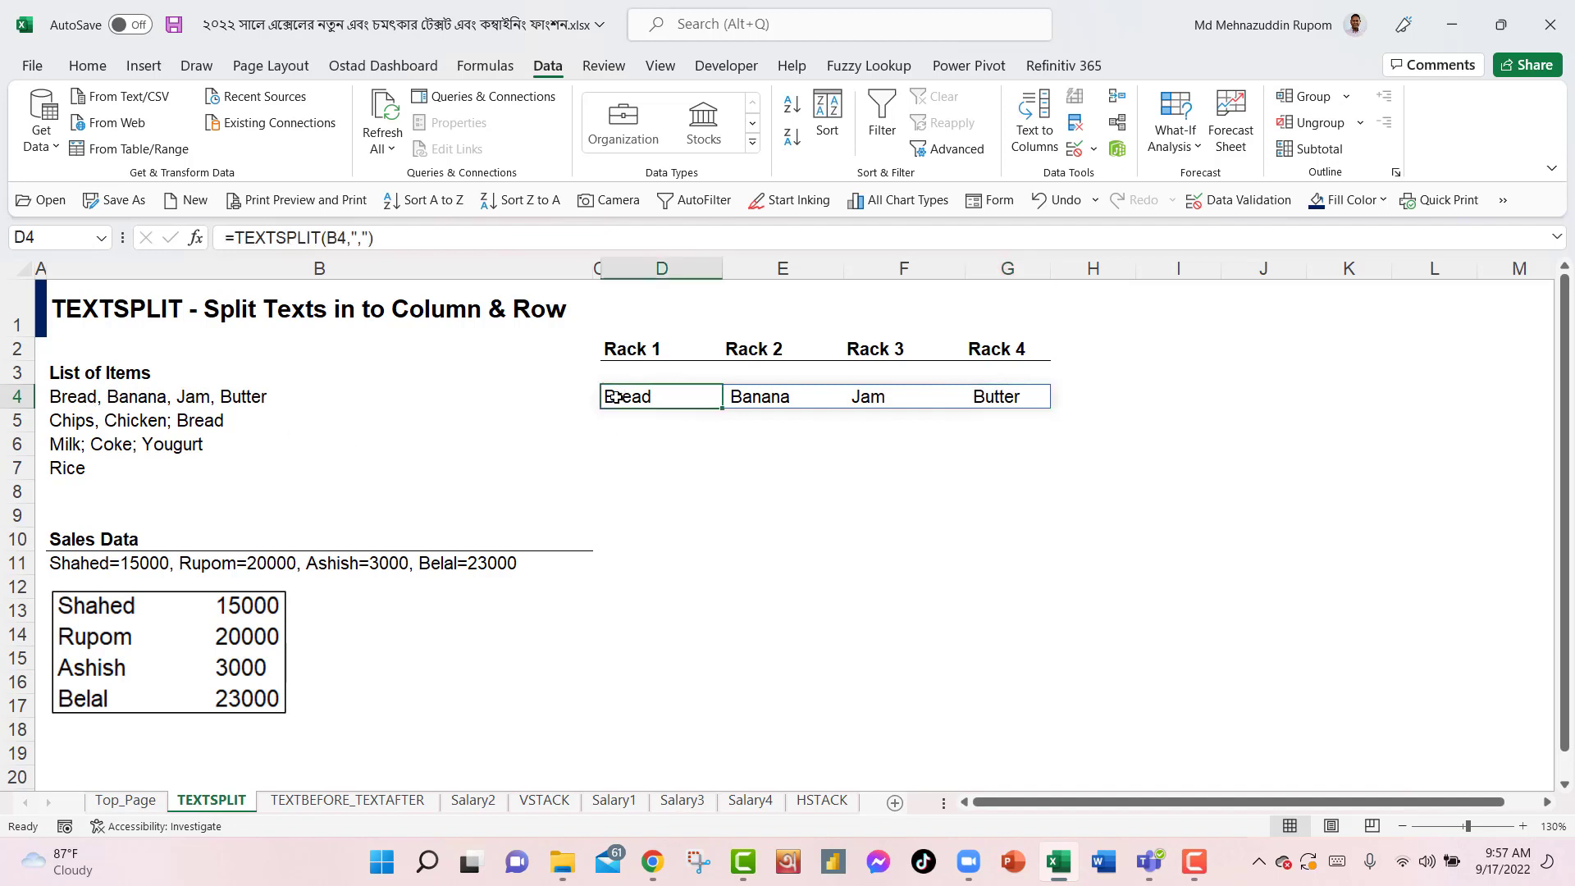
{"action": "double_click", "coordinate": [617, 397]}
{"action": "left_click", "coordinate": [759, 397]}
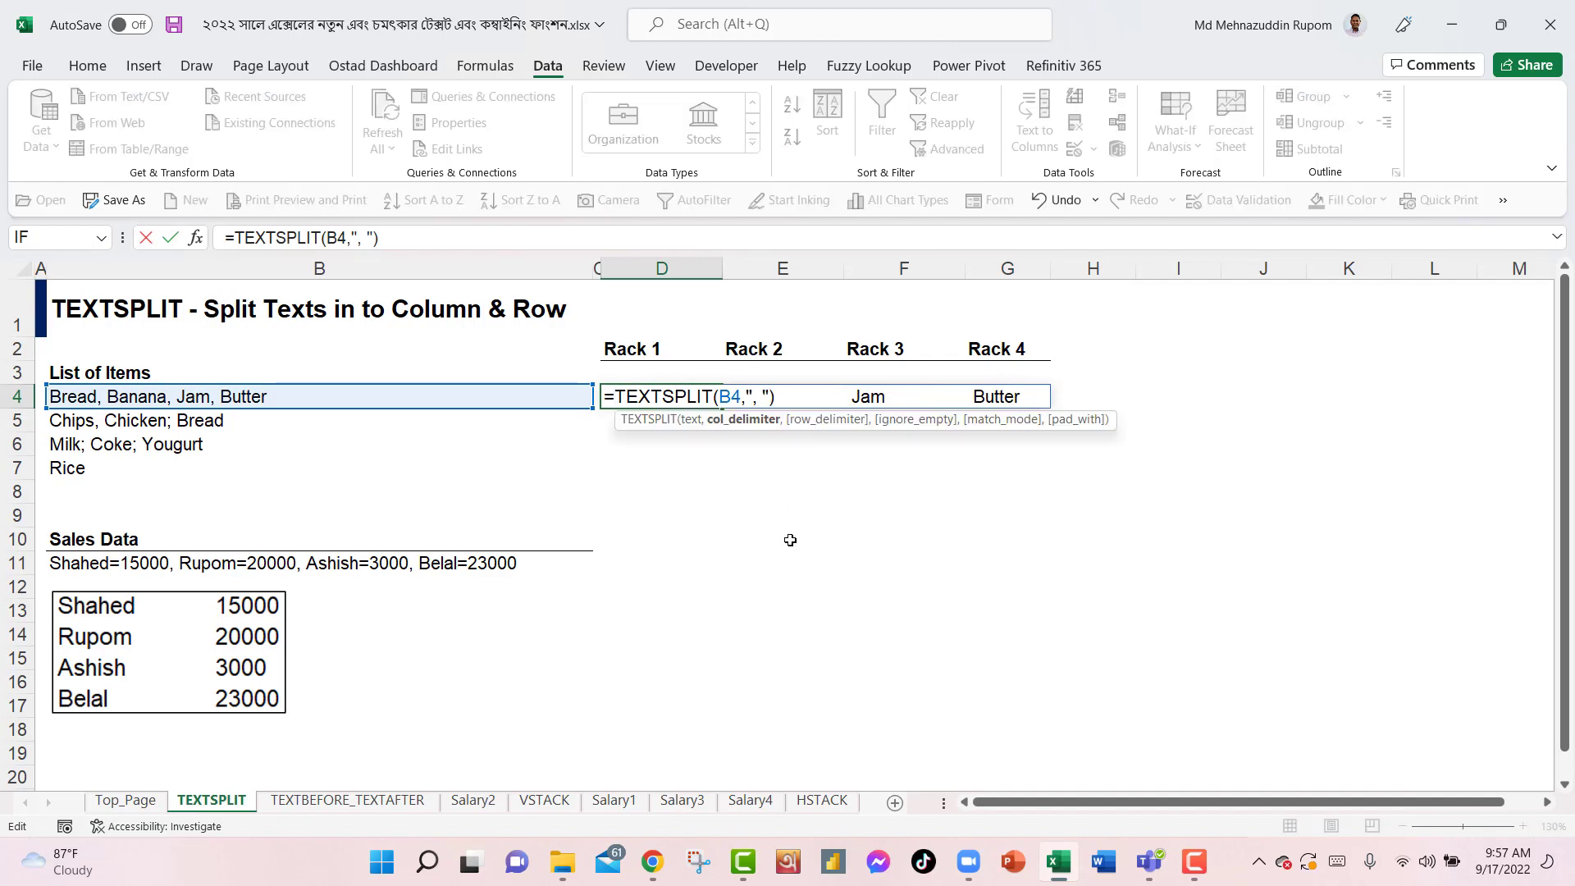
{"action": "key", "text": "Return"}
{"action": "key", "text": "Up"}
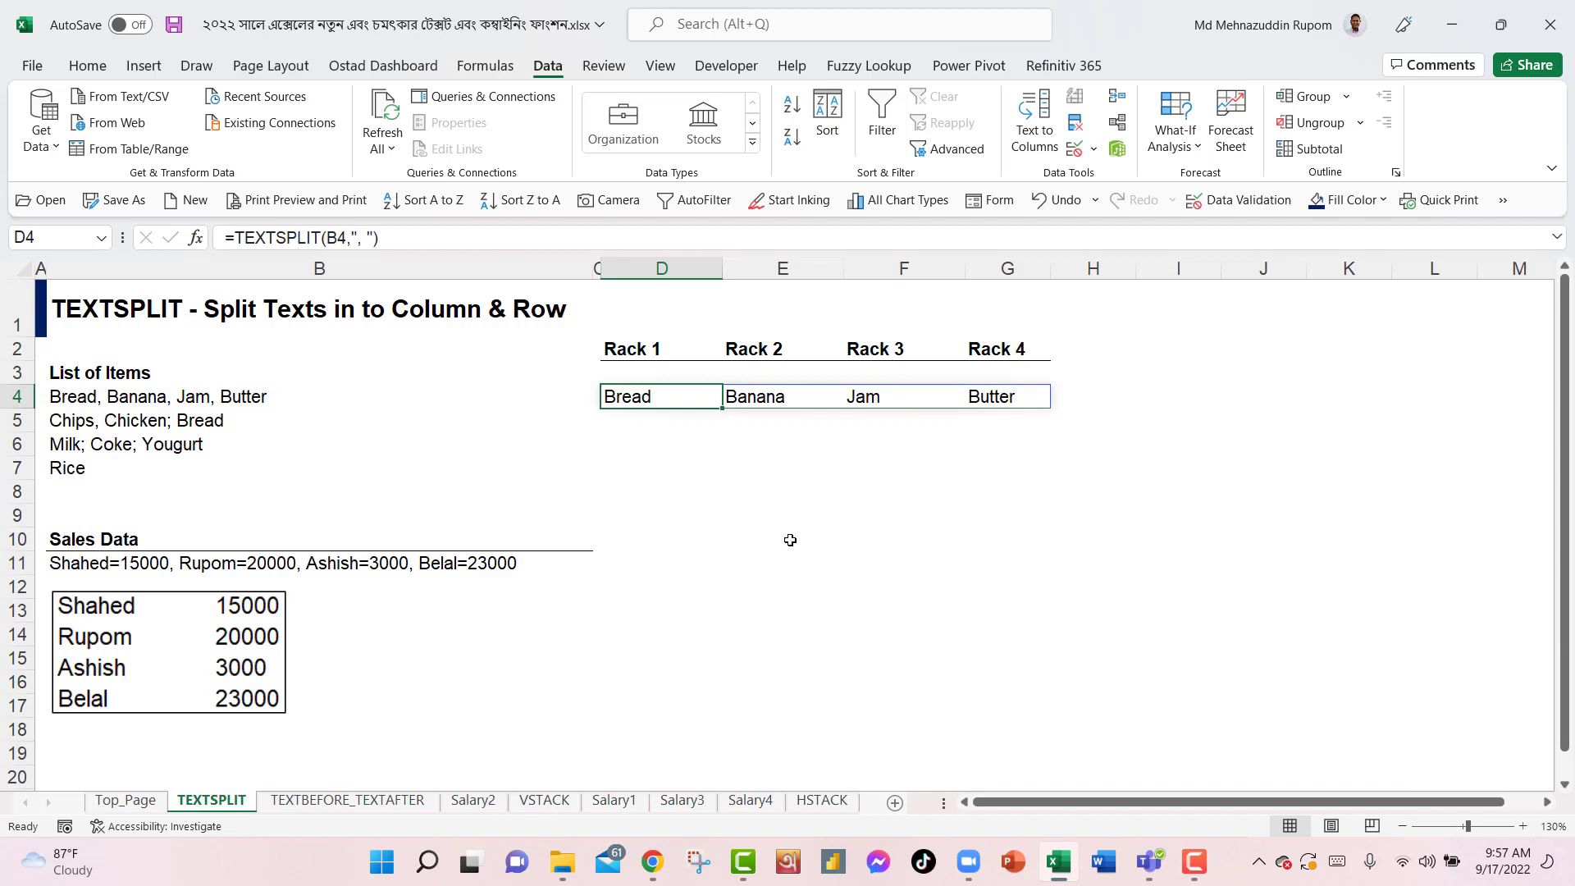
{"action": "left_click", "coordinate": [800, 397]}
{"action": "left_click", "coordinate": [872, 397]}
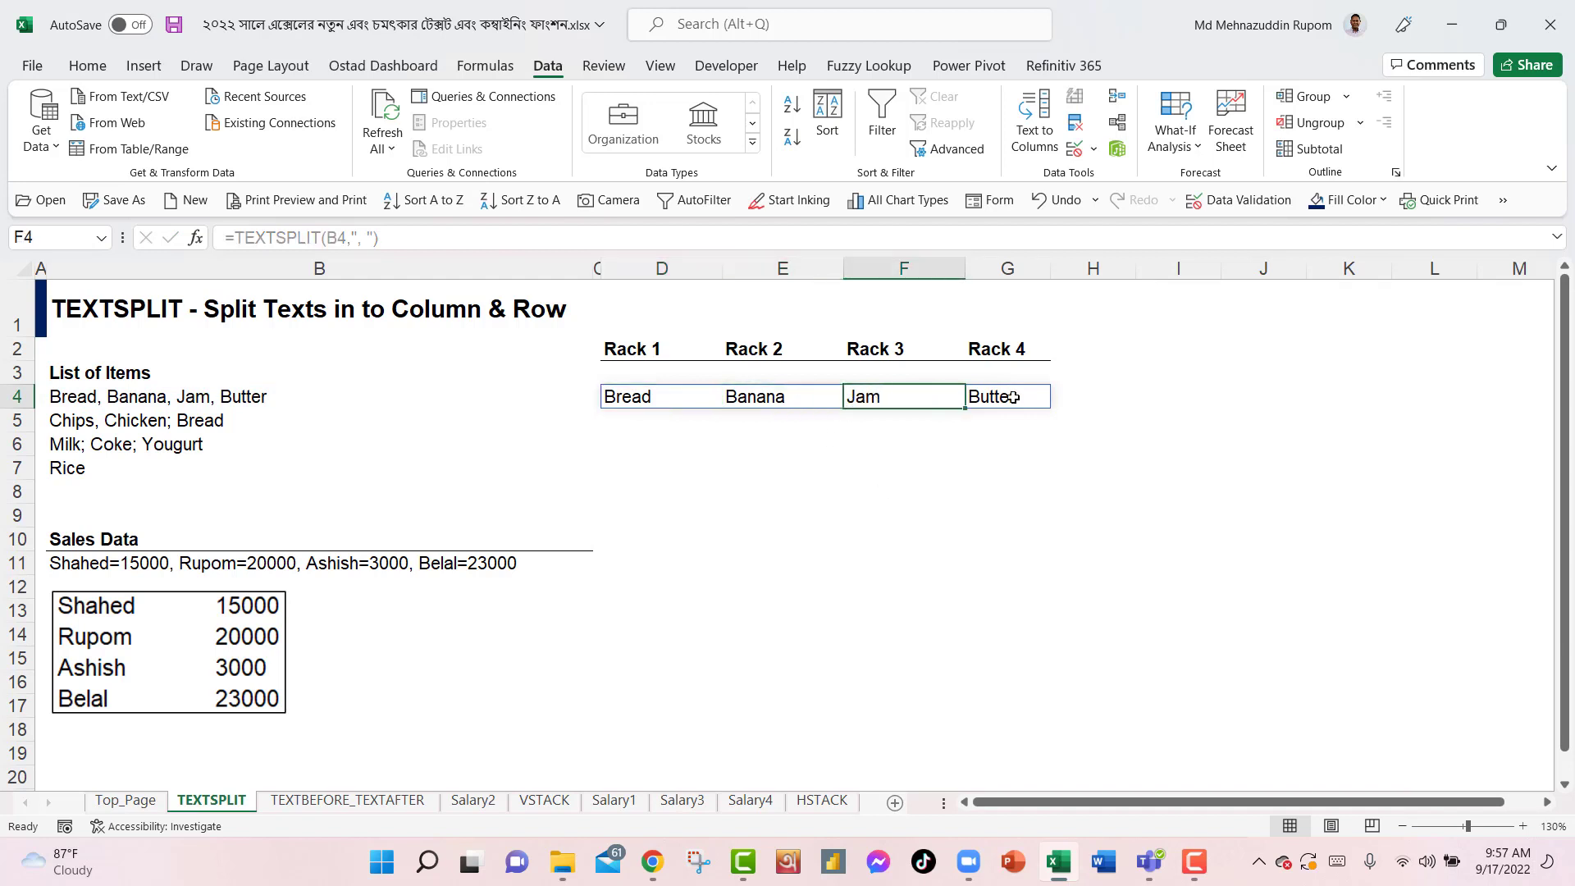
{"action": "left_click", "coordinate": [1042, 400]}
Fill the D4 formula down through D7 and review the split results for the other item lists.
{"action": "left_click", "coordinate": [704, 393]}
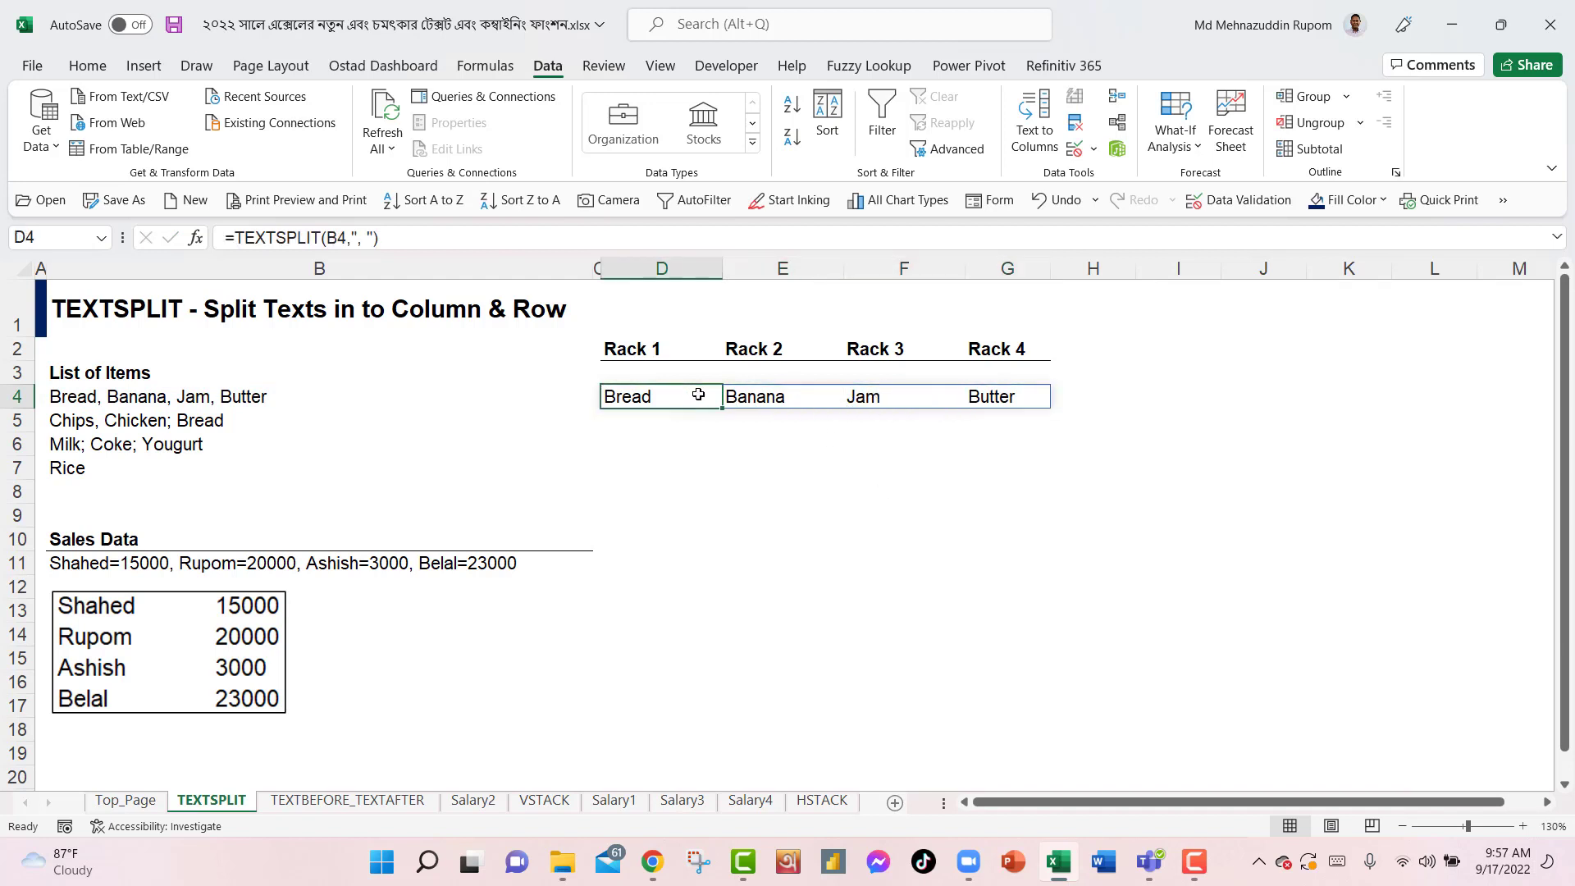
{"action": "left_click_drag", "start_coordinate": [723, 411], "coordinate": [719, 472]}
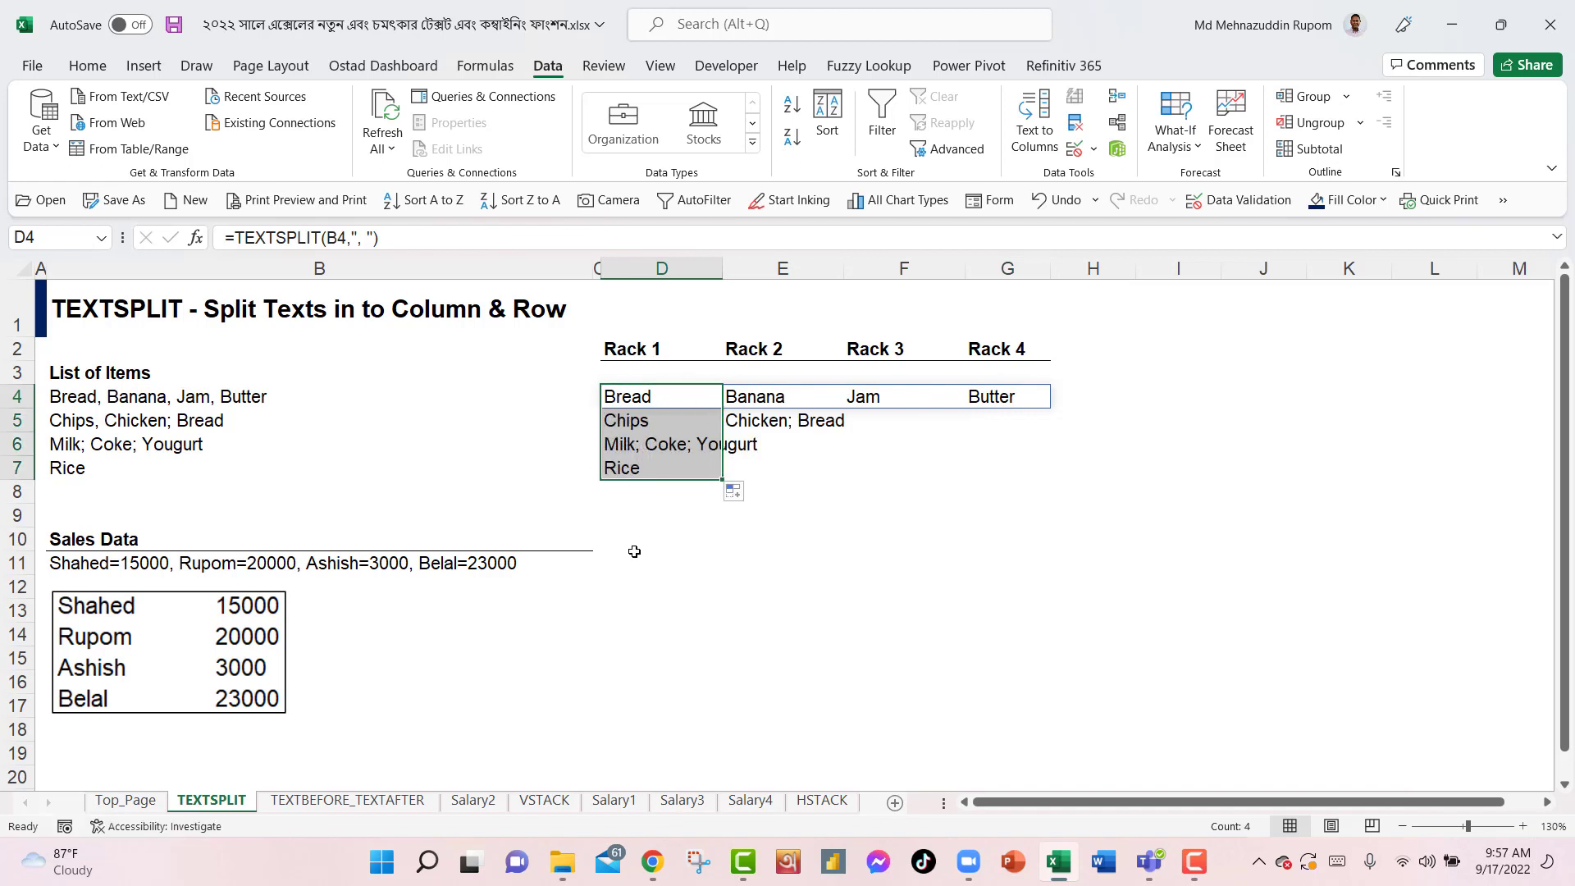
{"action": "key", "text": "Up"}
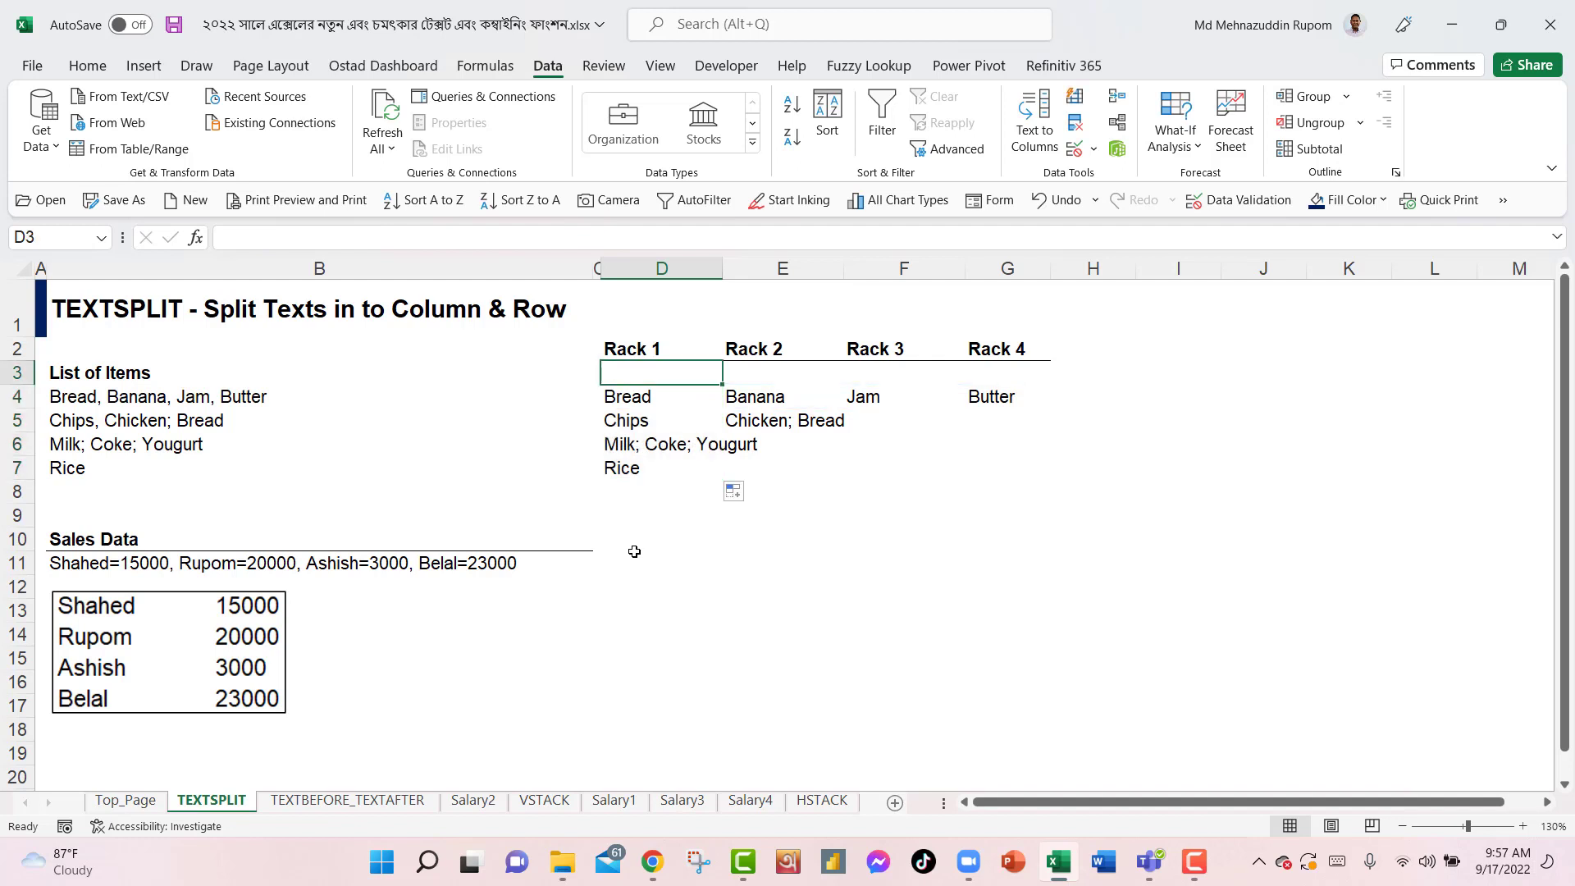
{"action": "key", "text": "Down"}
{"action": "key", "text": "Down"}
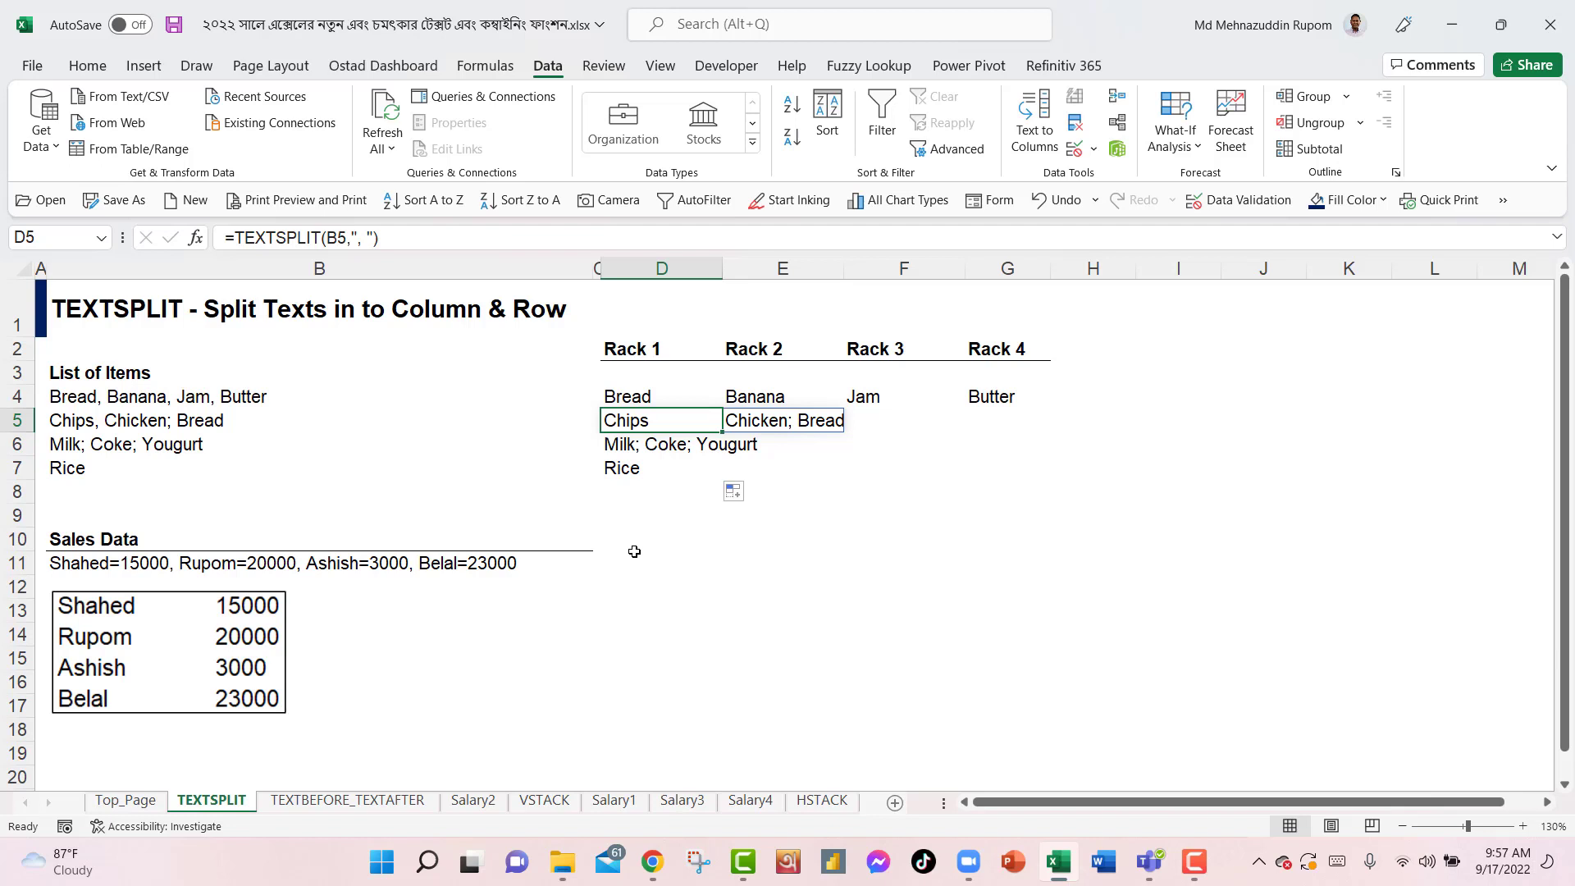
{"action": "key", "text": "Down"}
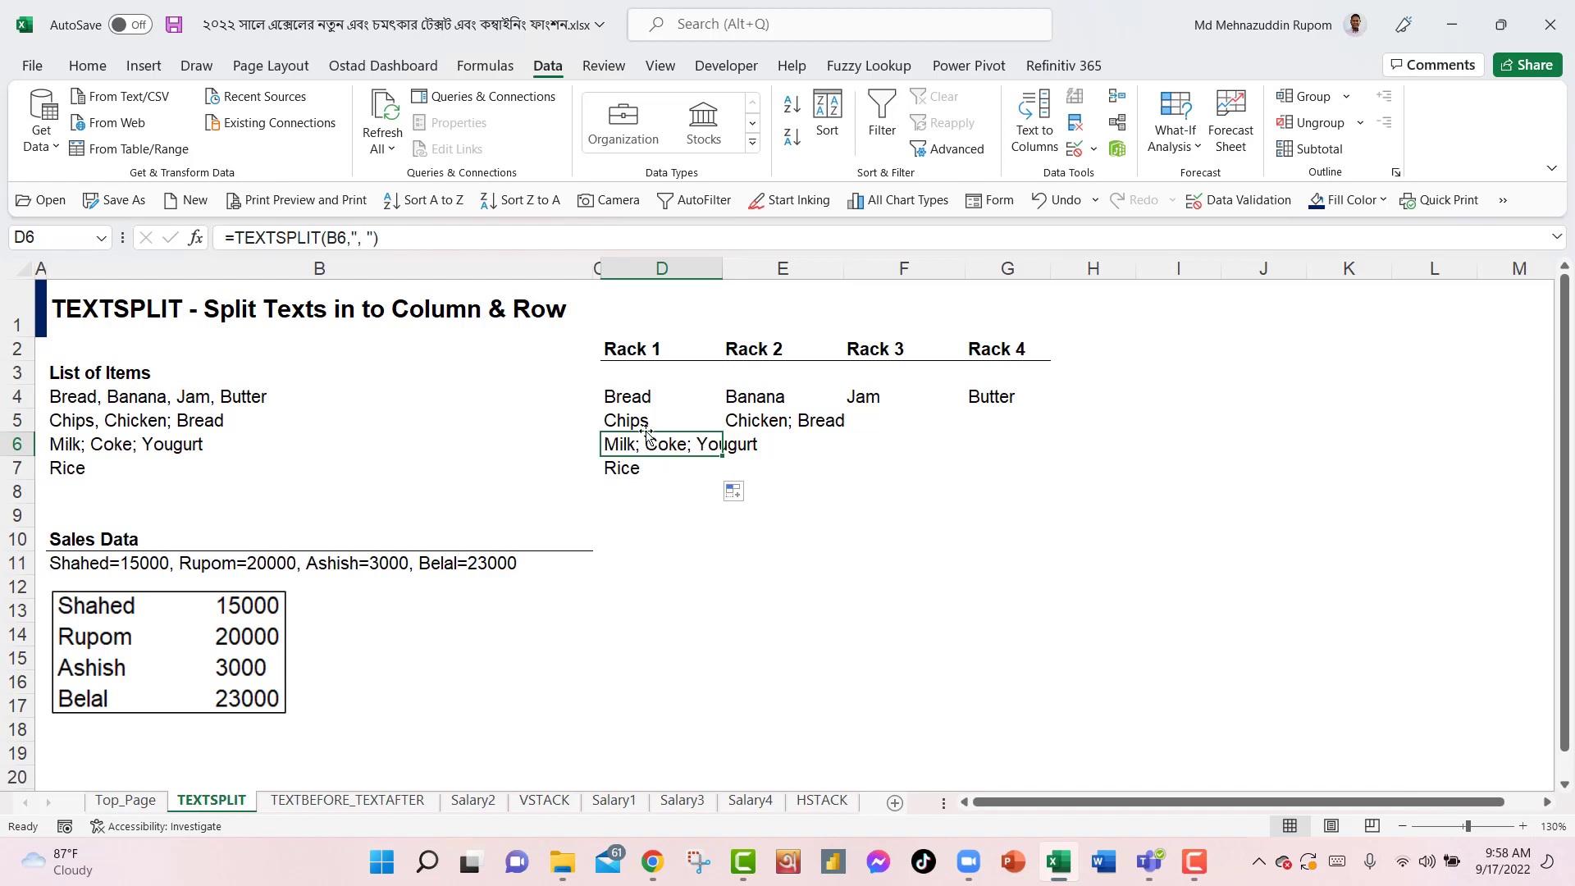
Replace the delimiter in D4's formula with the array {", ","; ",": "} and fill the formula down through D7.
{"action": "left_click", "coordinate": [635, 400]}
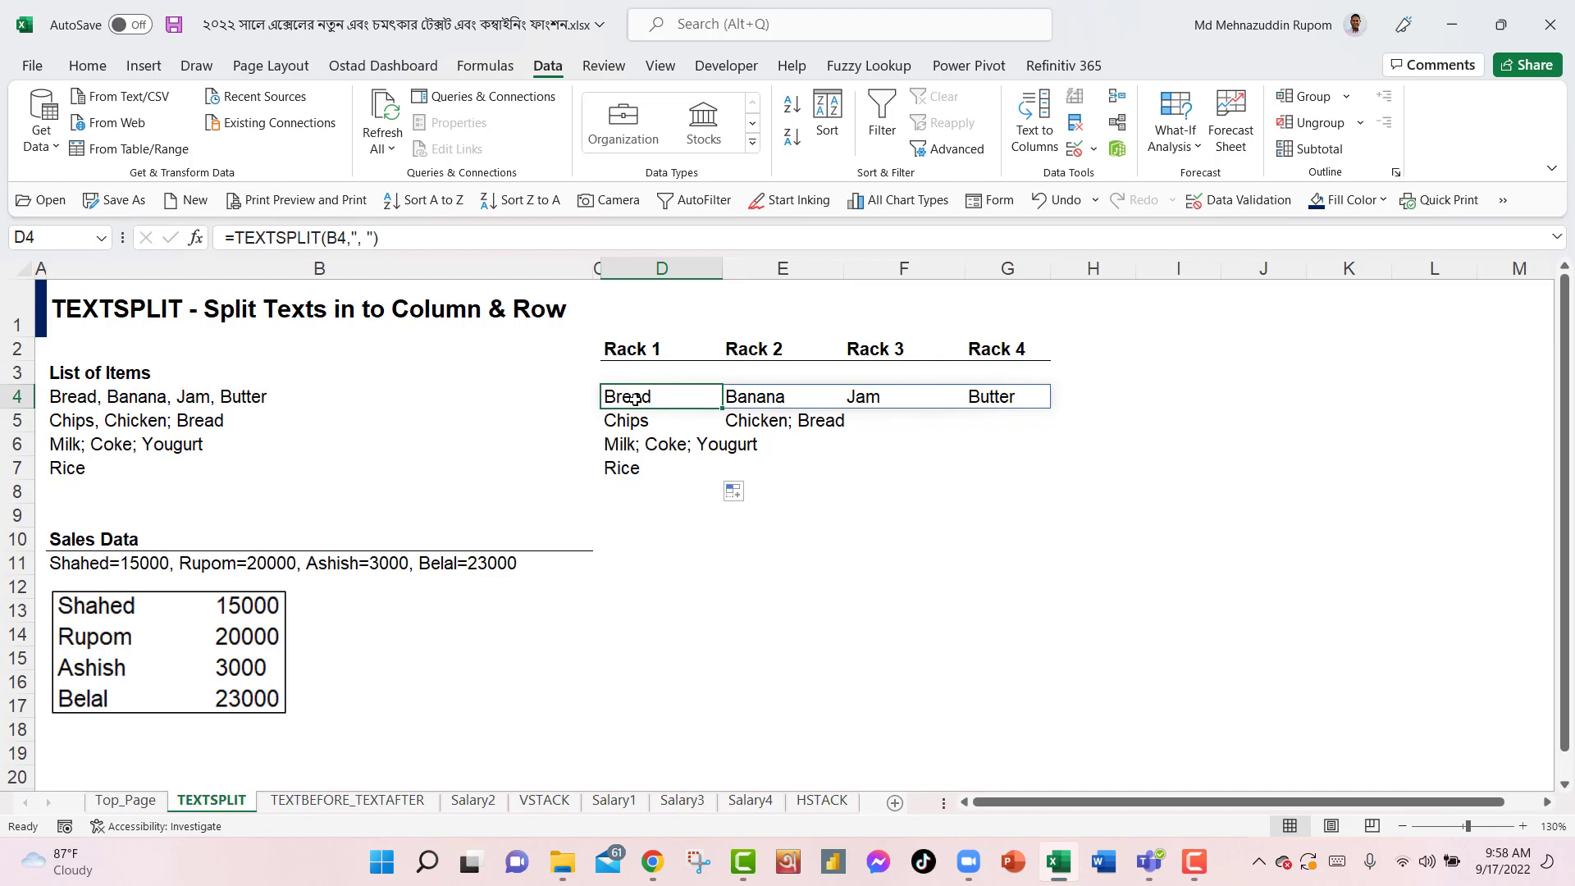
{"action": "double_click", "coordinate": [635, 399]}
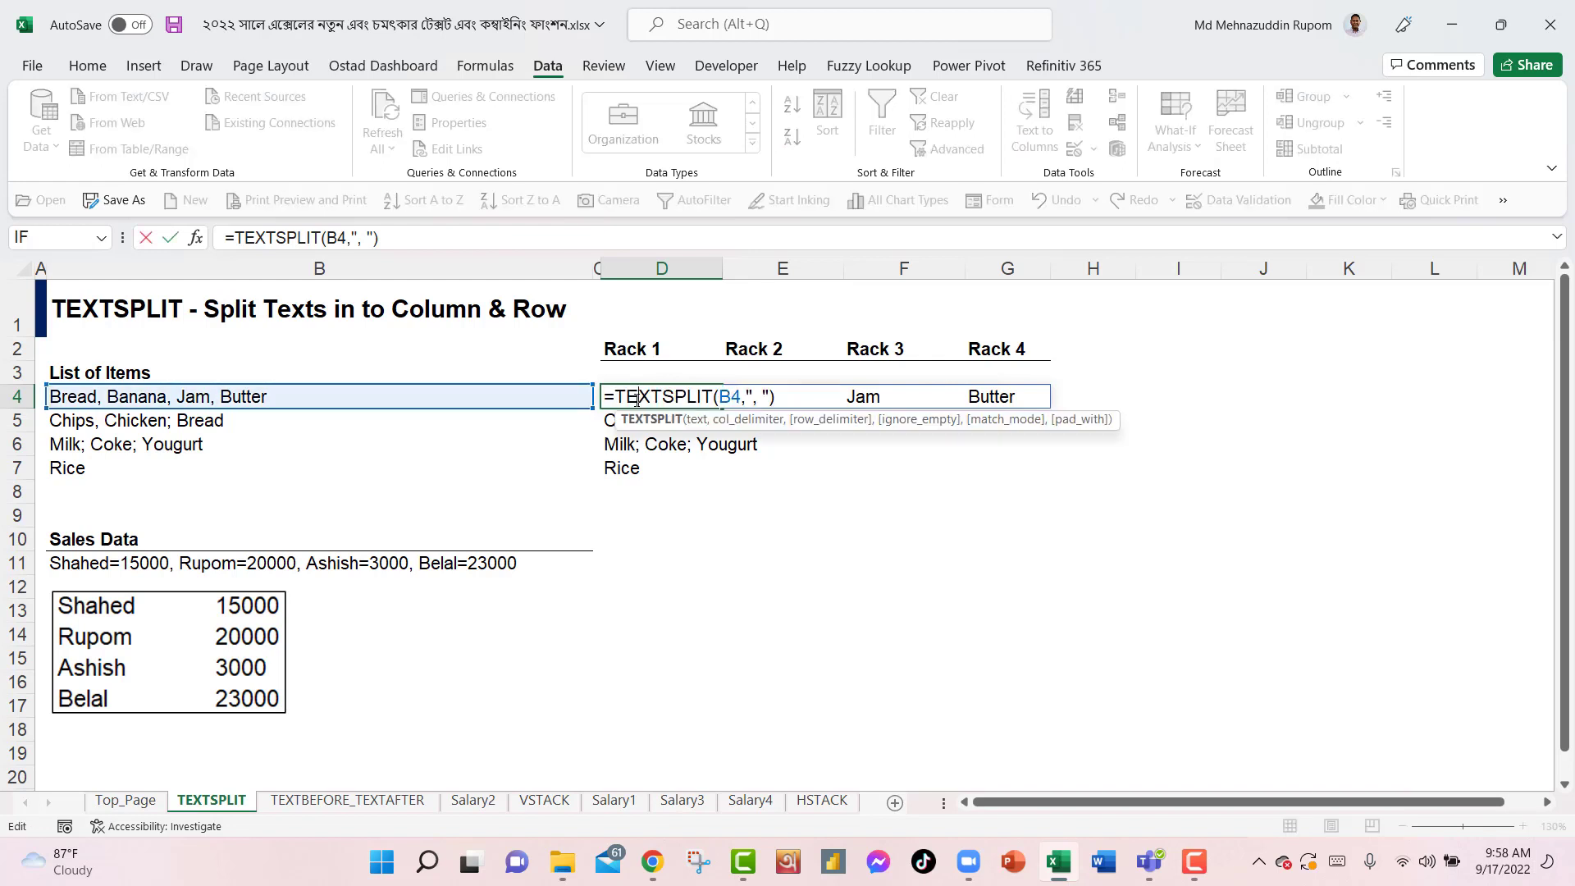
{"action": "left_click", "coordinate": [749, 397]}
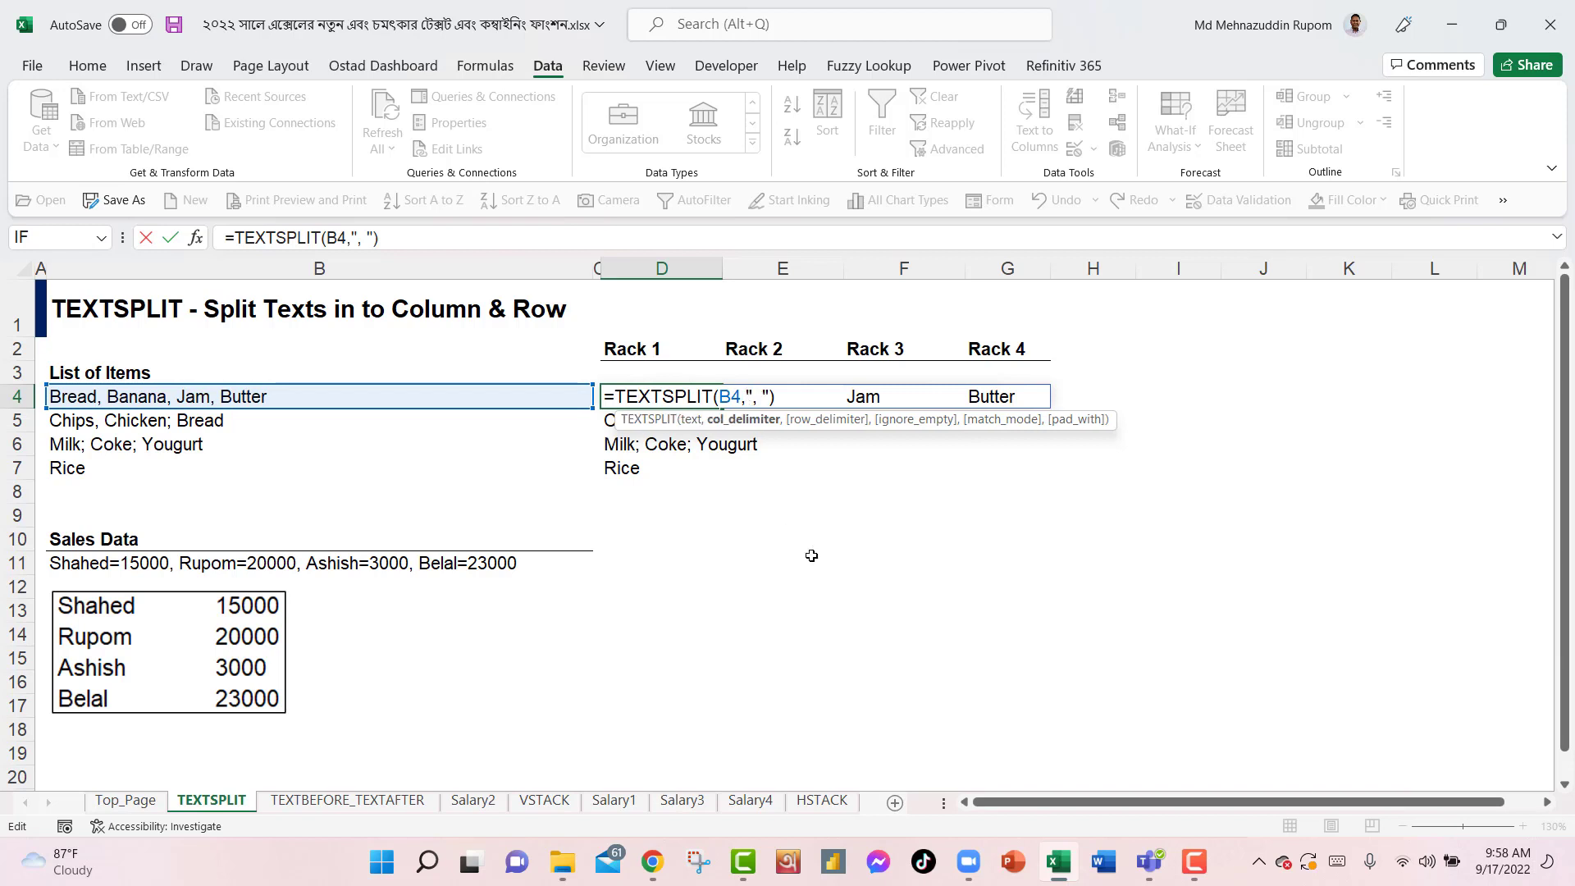
{"action": "type", "text": "{\", \",\",\""}
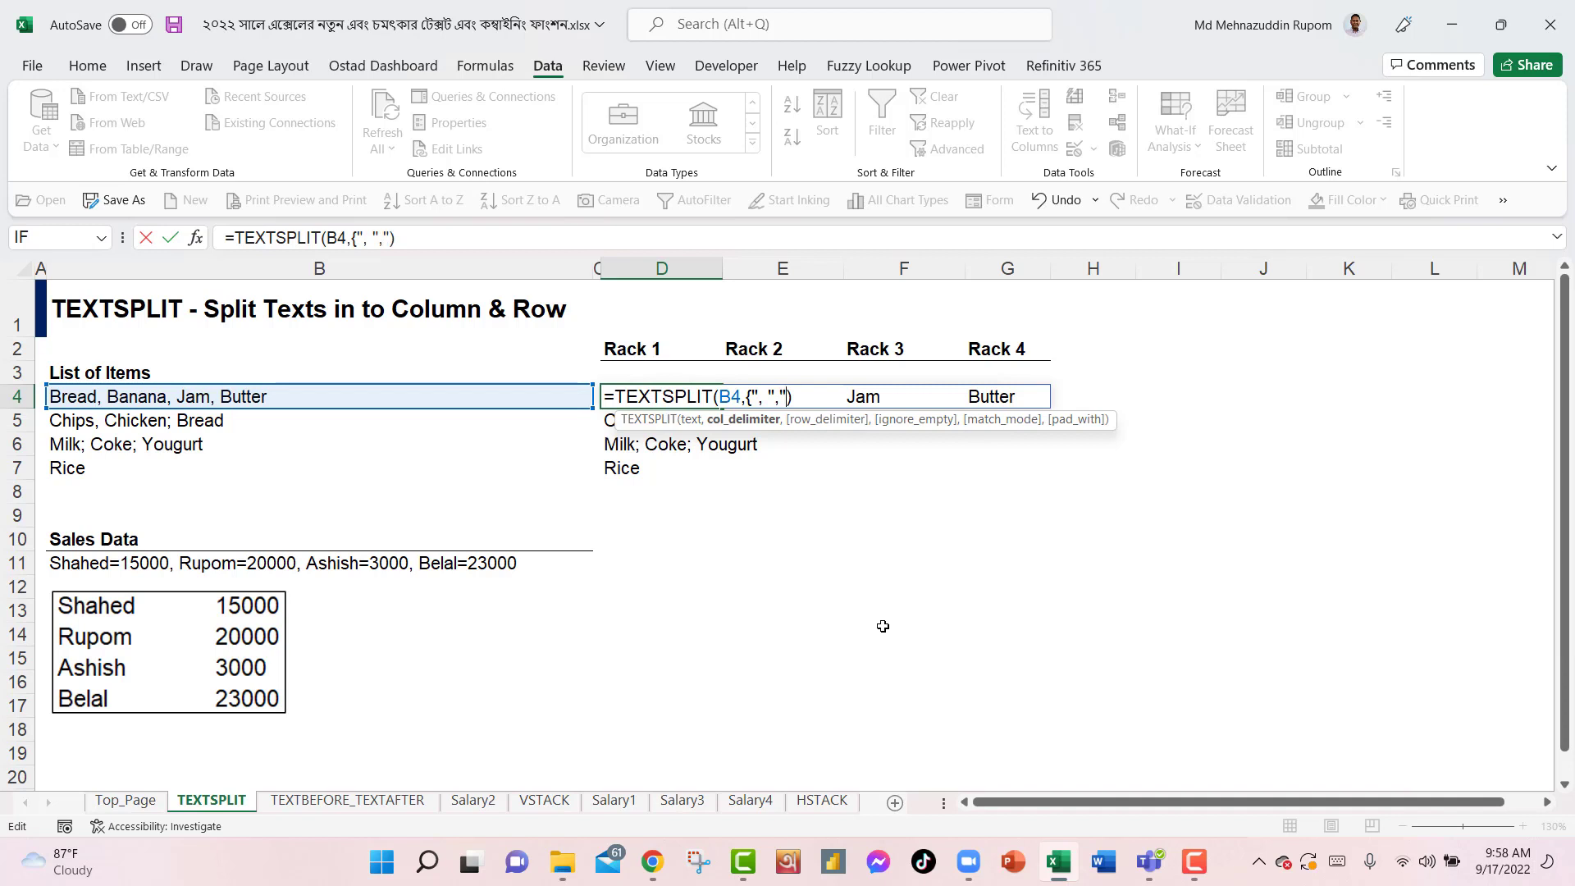
{"action": "type", "text": "; \",\" :"}
{"action": "key", "text": "BackSpace"}
{"action": "key", "text": "BackSpace"}
{"action": "type", "text": ": \"}"}
{"action": "key", "text": "ctrl+Return"}
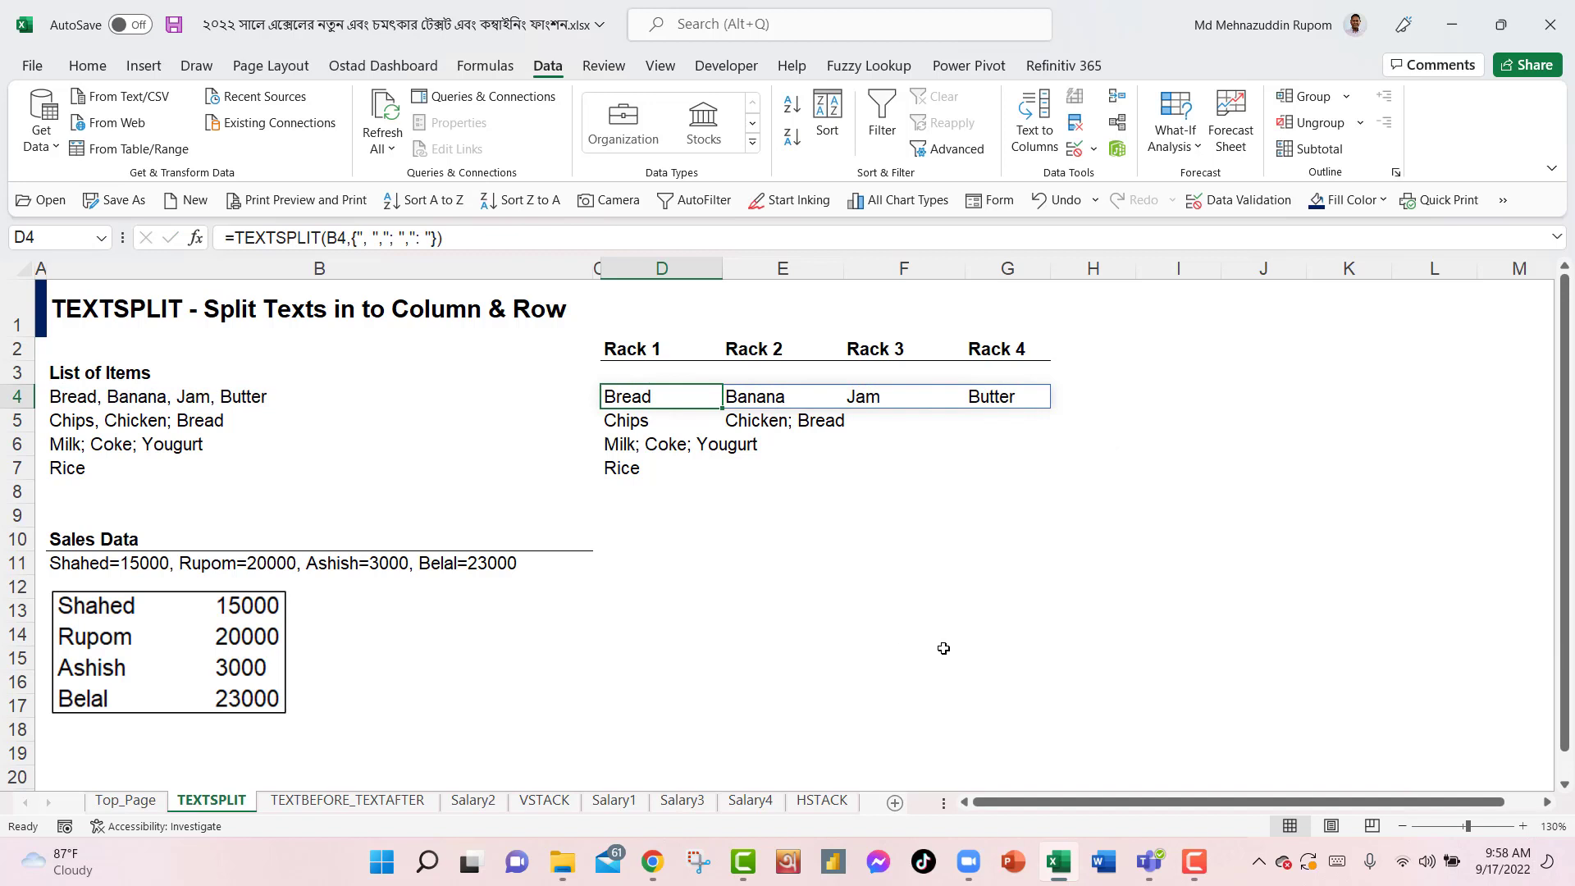
{"action": "left_click_drag", "start_coordinate": [722, 407], "coordinate": [722, 480]}
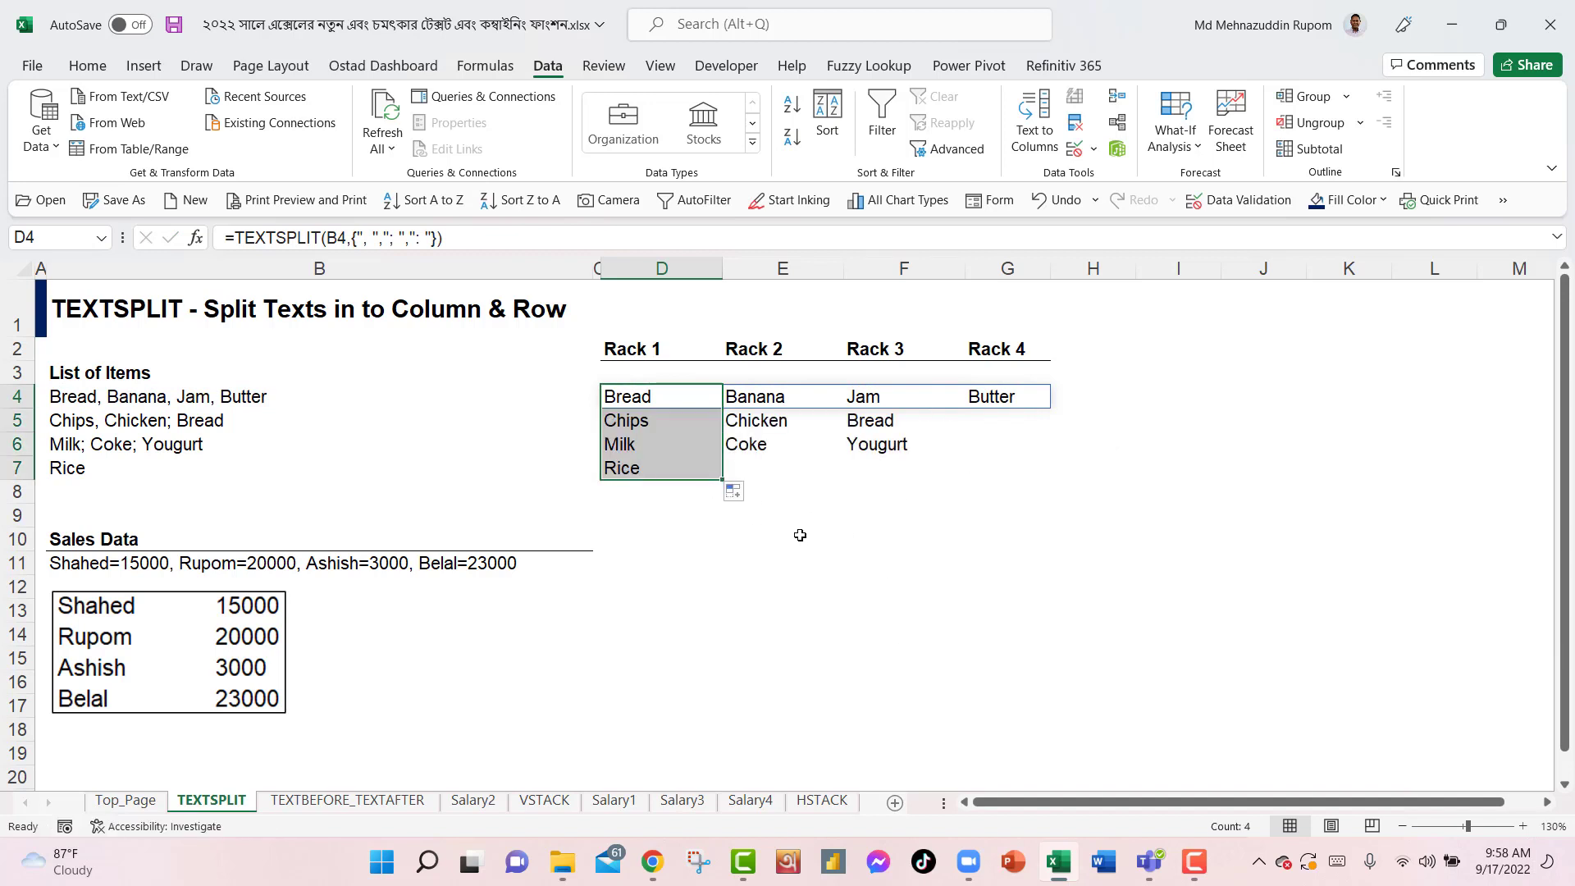
Extend the item list in B7 to read "Rice; Nuts: Cashew".
{"action": "left_click", "coordinate": [108, 470]}
{"action": "double_click", "coordinate": [109, 471]}
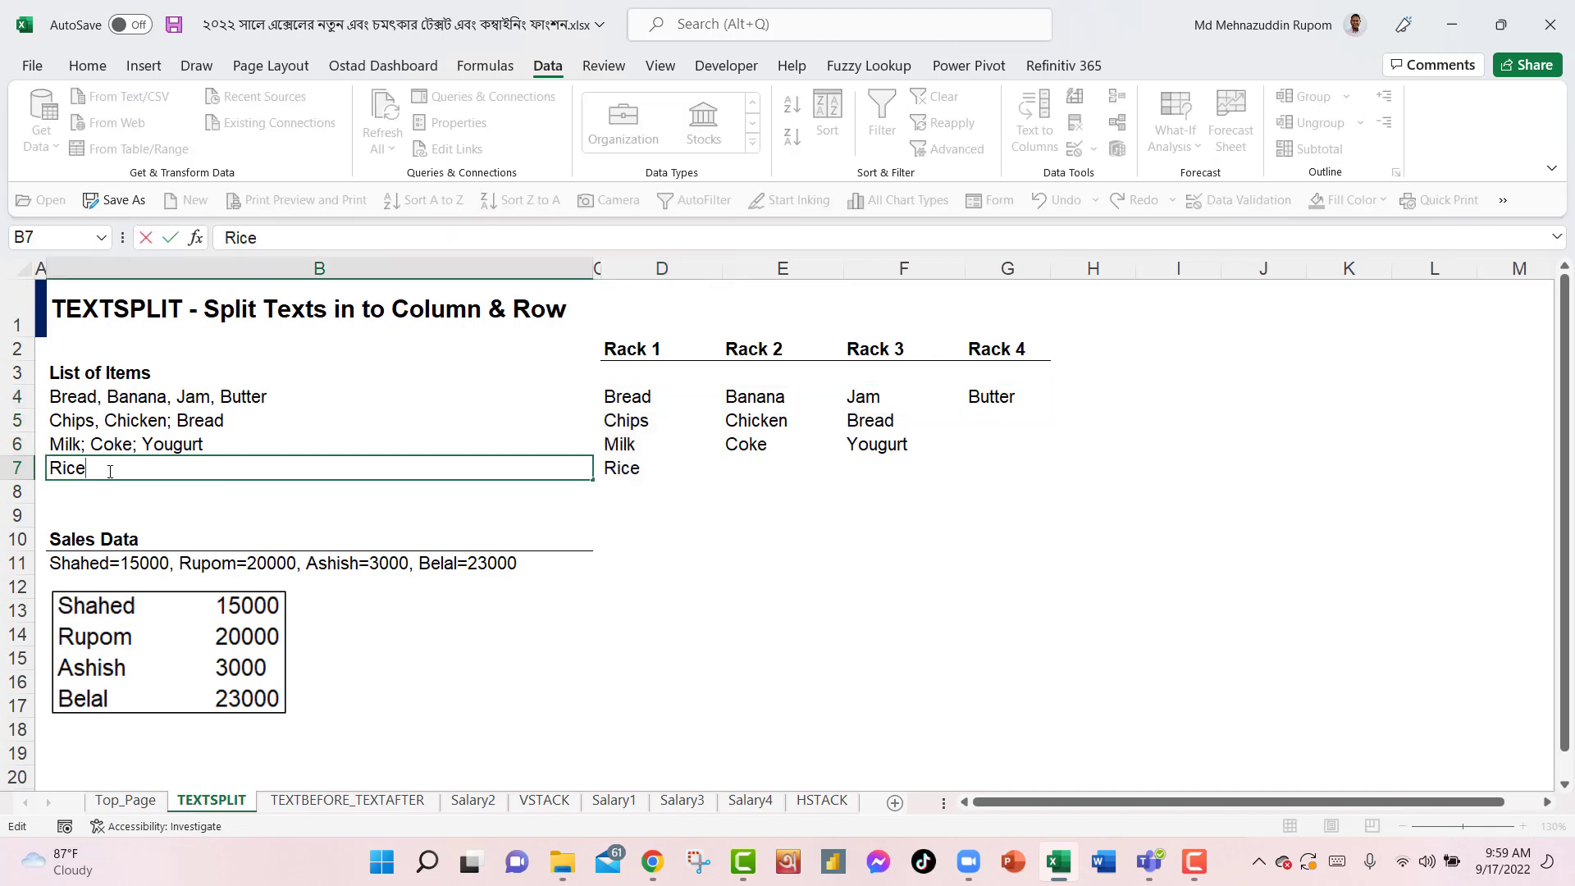
{"action": "type", "text": "; Nut"}
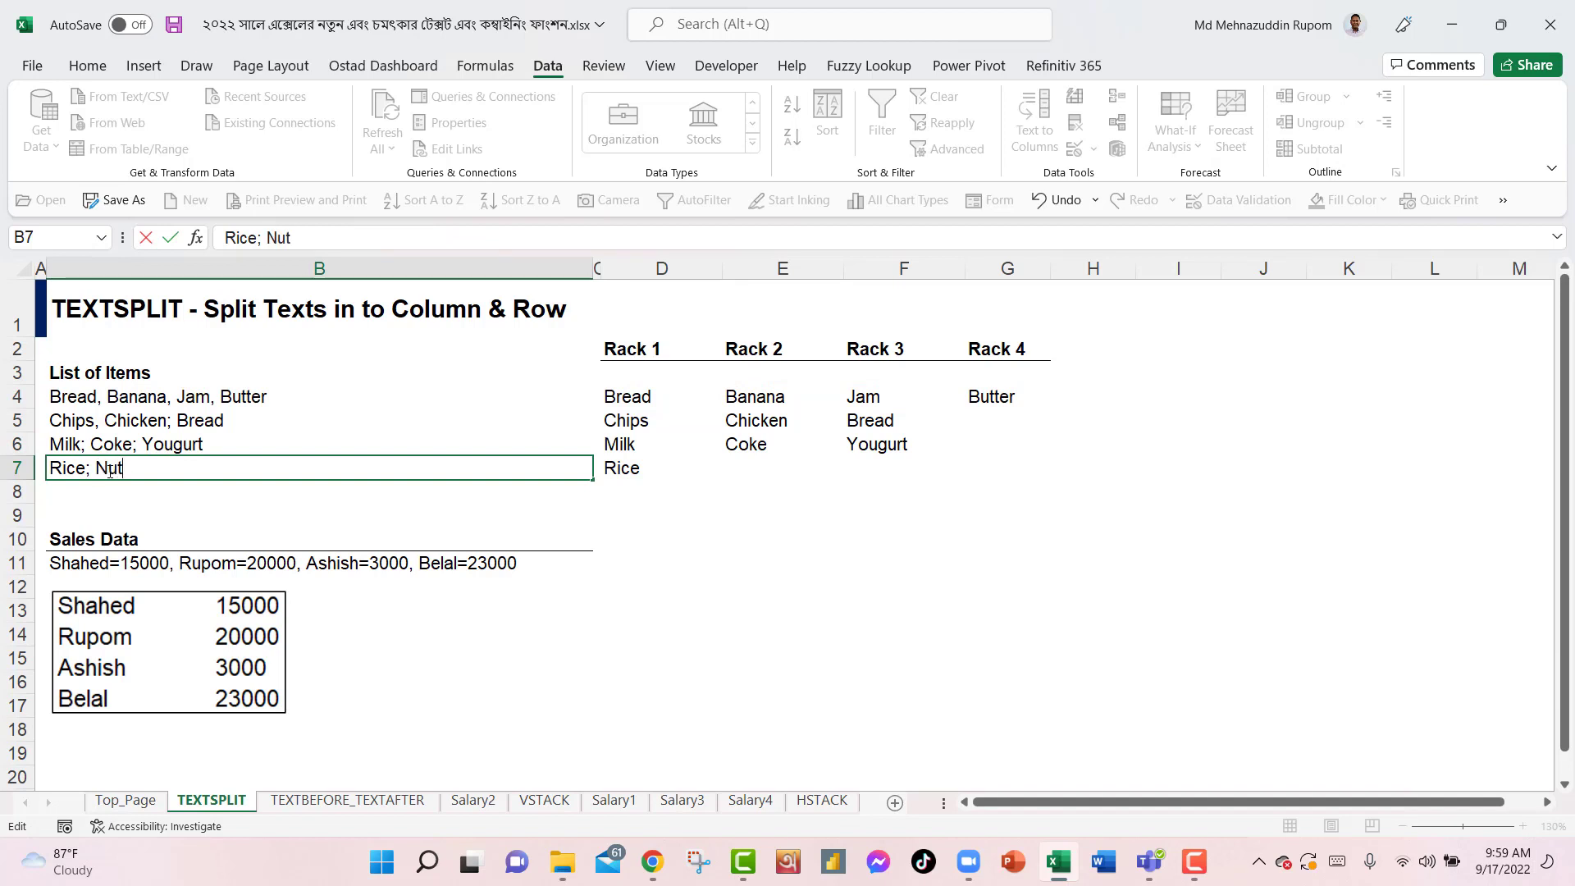
{"action": "type", "text": "s: Cashew"}
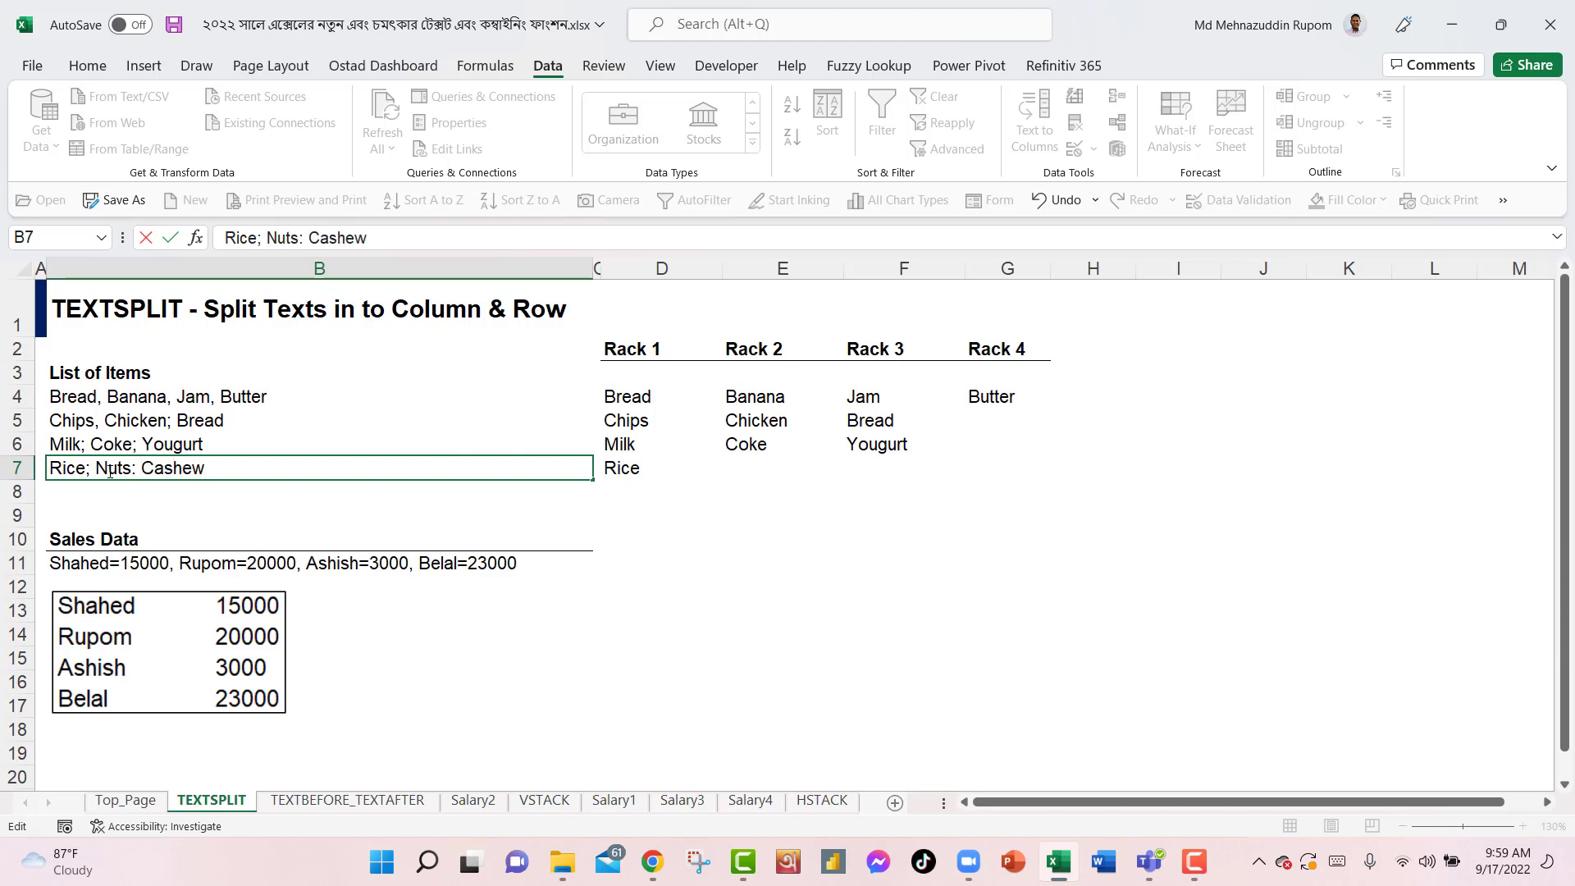
{"action": "key", "text": "Return"}
{"action": "left_click", "coordinate": [109, 473]}
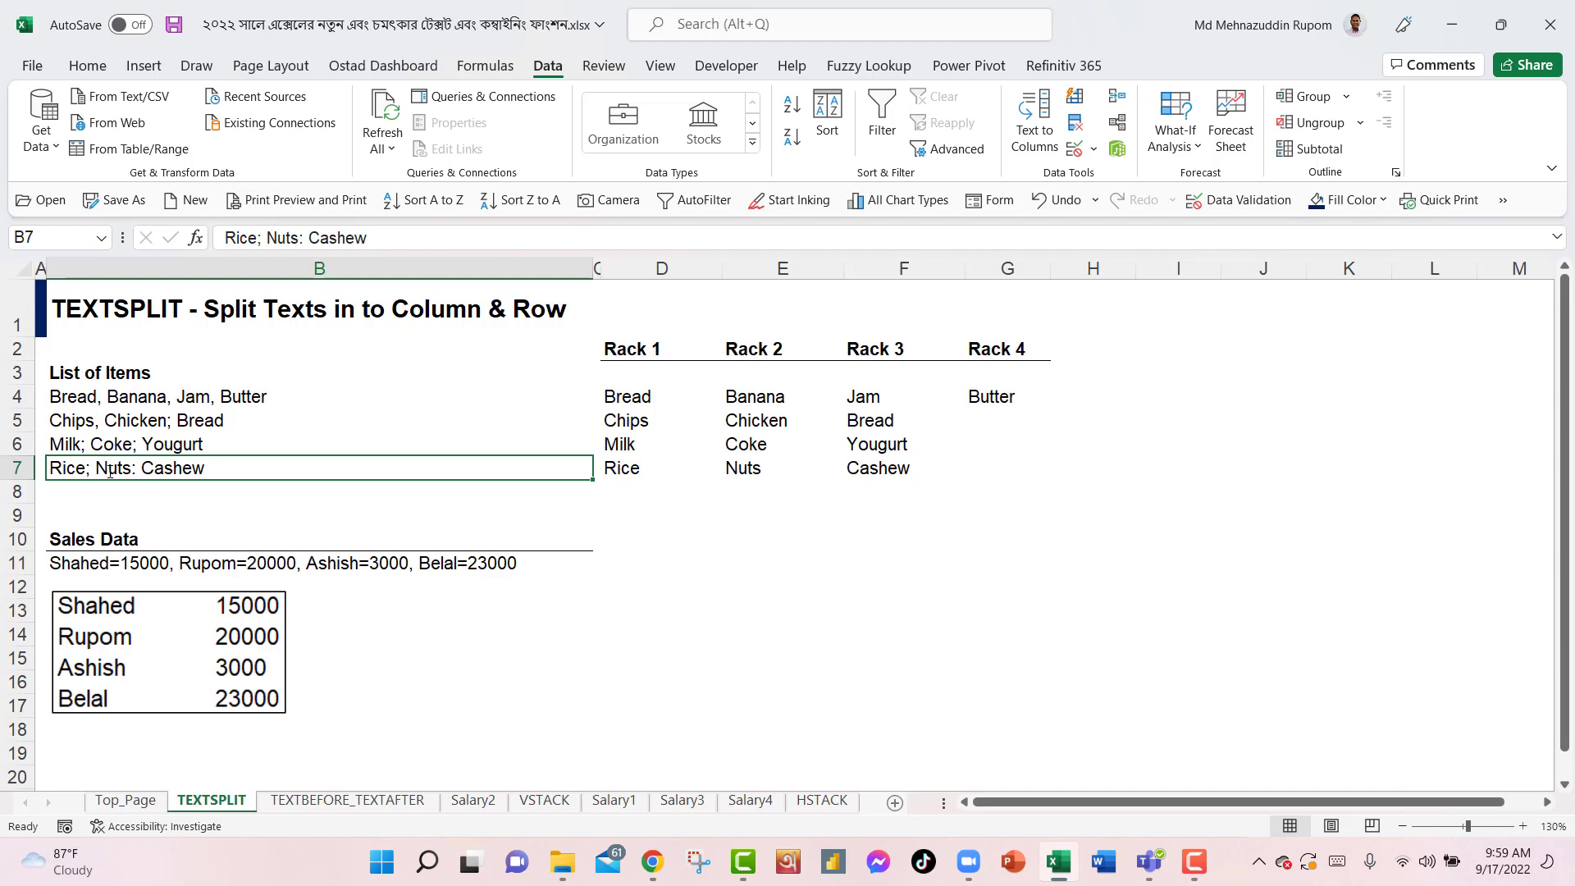
Wrap the TEXTSPLIT formula in D4 inside a SORT function, using it as the array argument.
{"action": "left_click", "coordinate": [631, 400]}
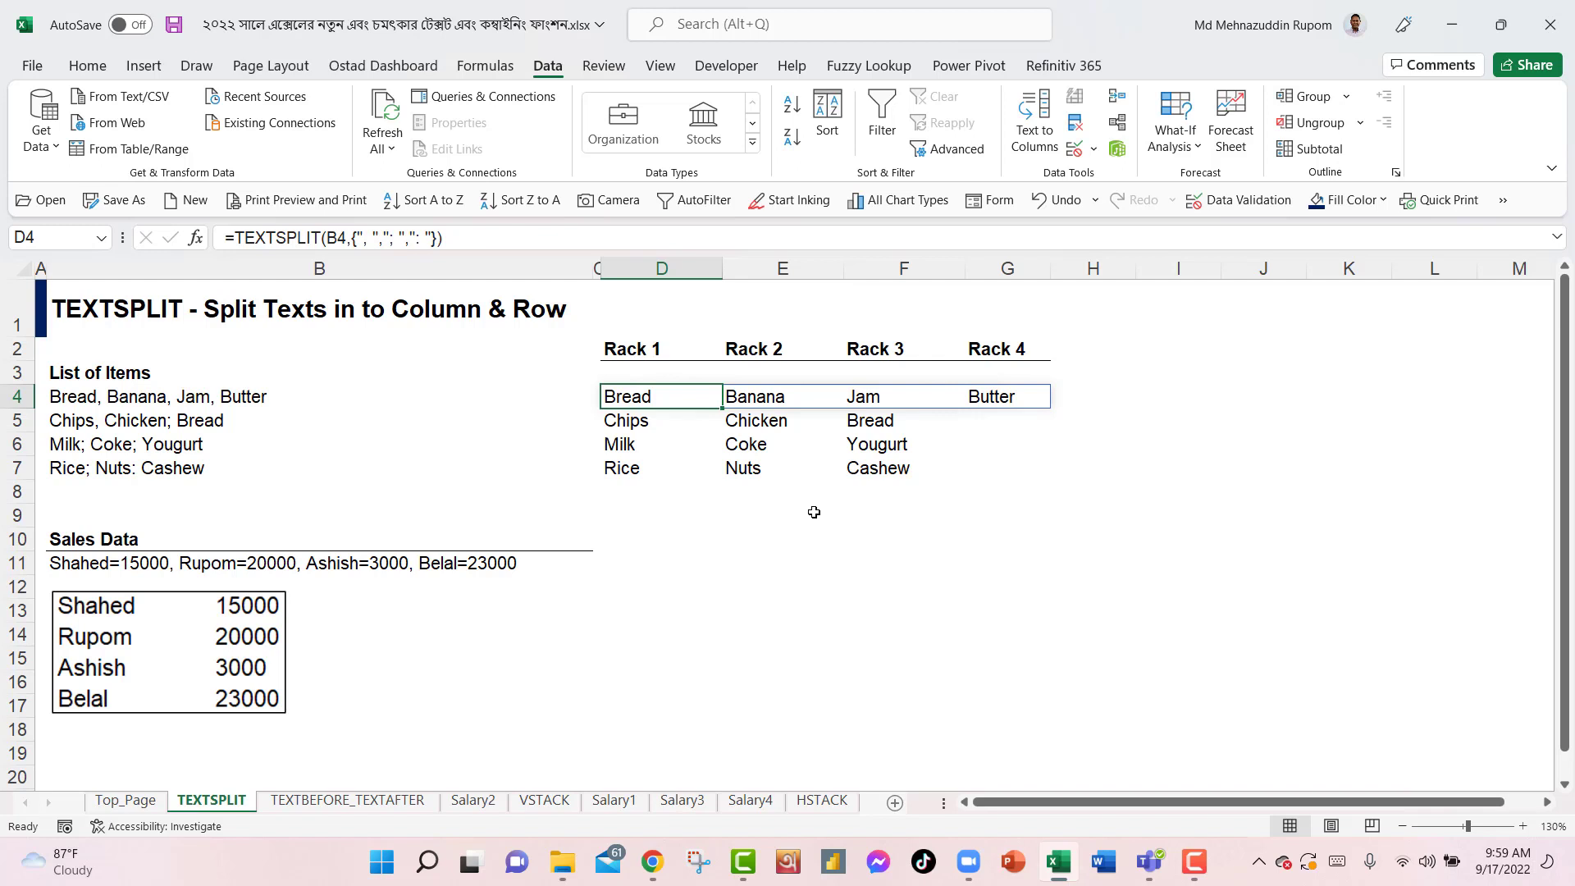
{"action": "double_click", "coordinate": [637, 394]}
{"action": "left_click", "coordinate": [617, 397]}
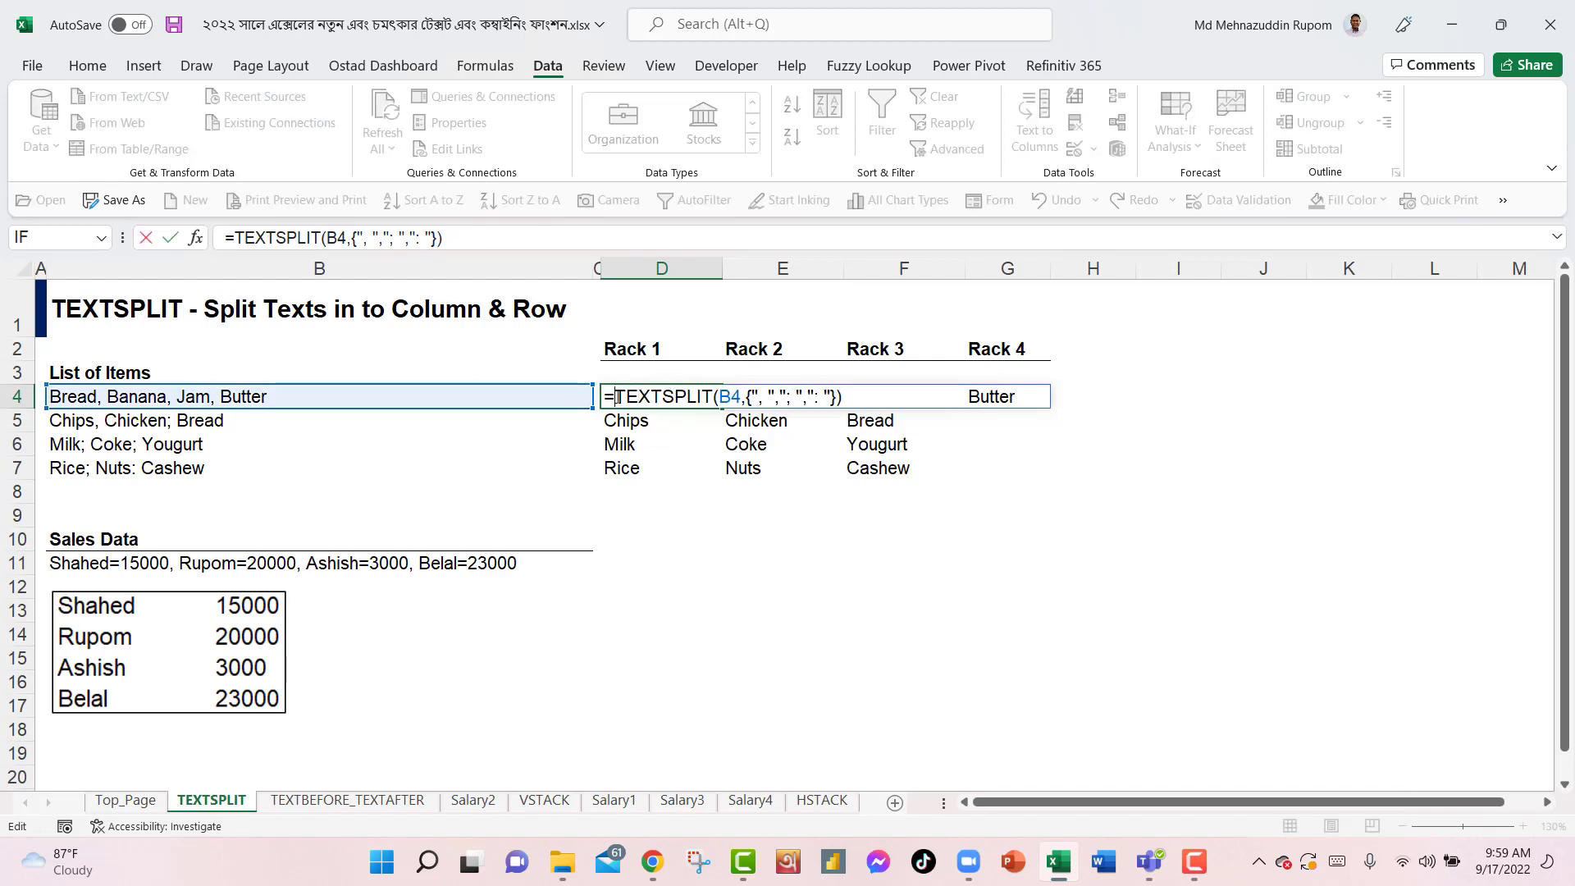
{"action": "type", "text": "sort"}
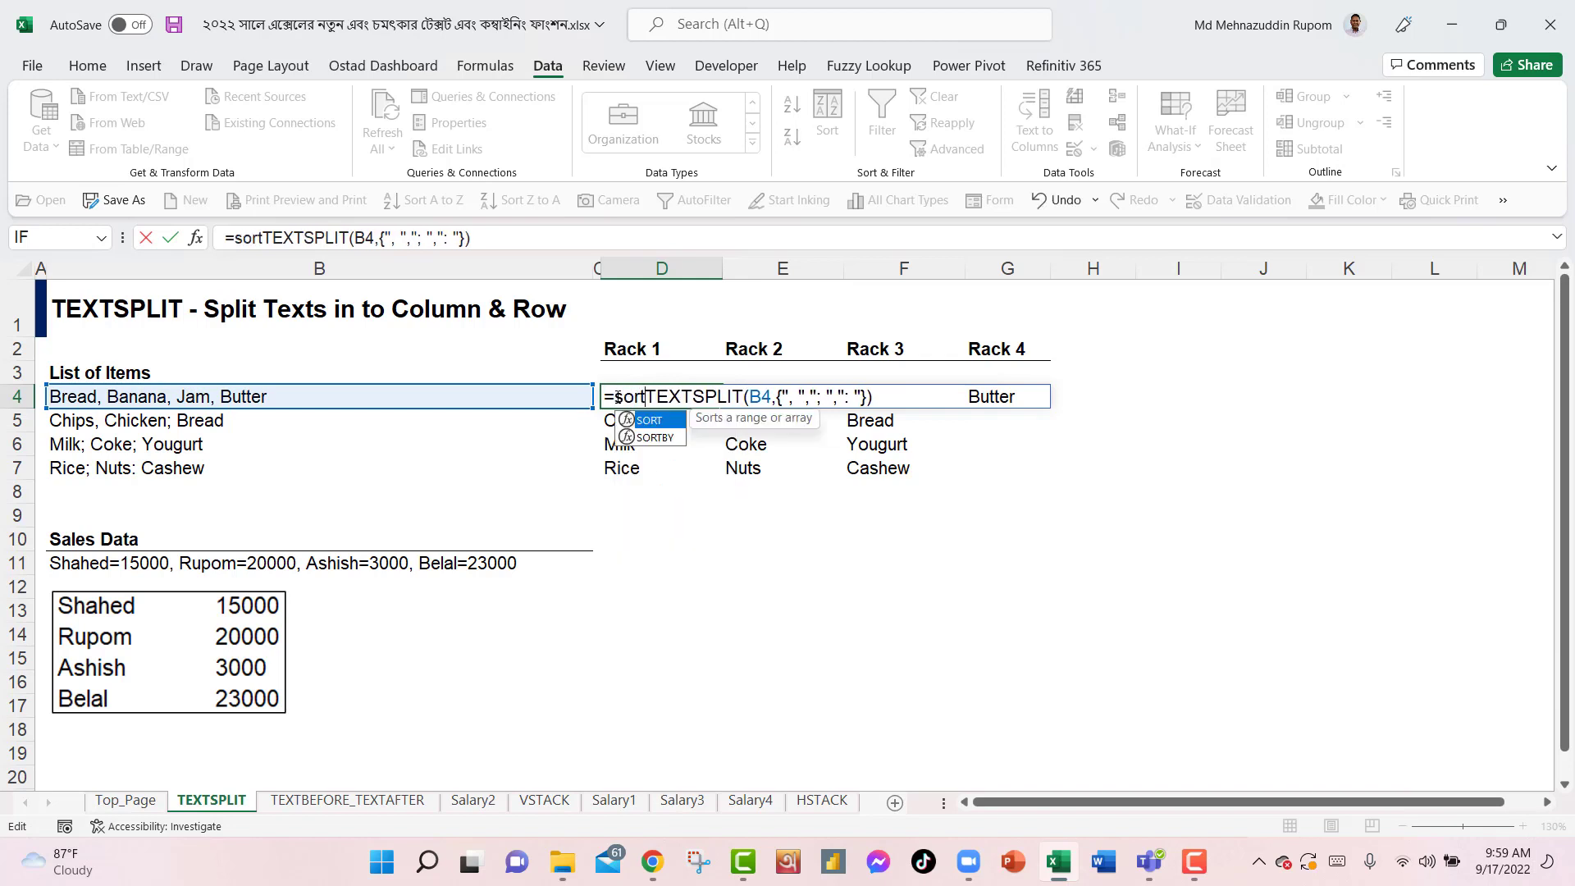
{"action": "key", "text": "Tab"}
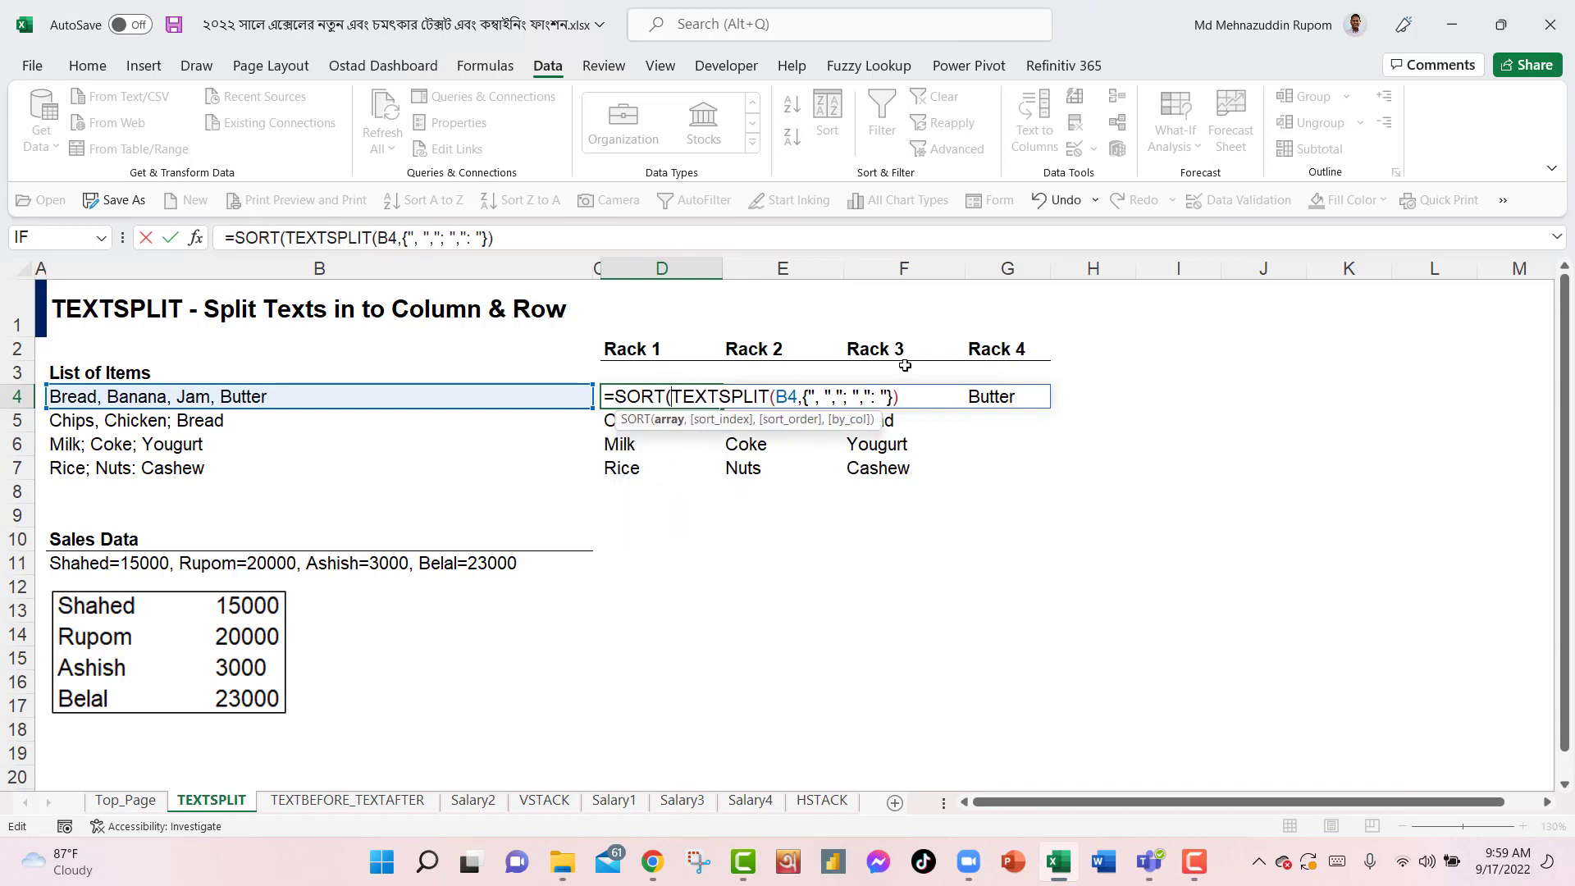
{"action": "left_click", "coordinate": [670, 420]}
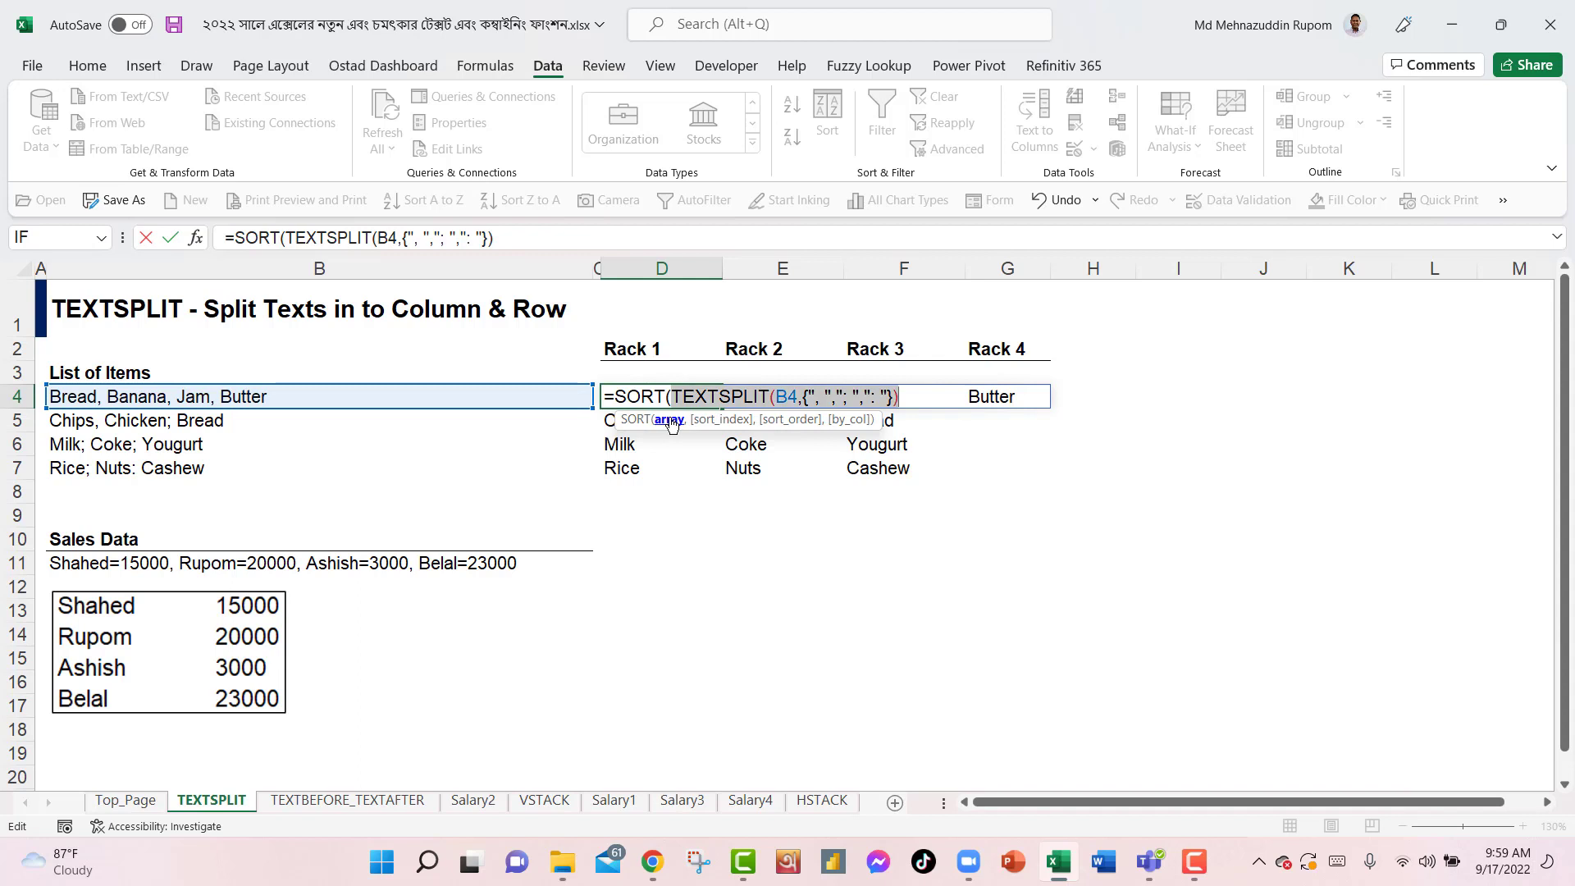
{"action": "left_click", "coordinate": [908, 398]}
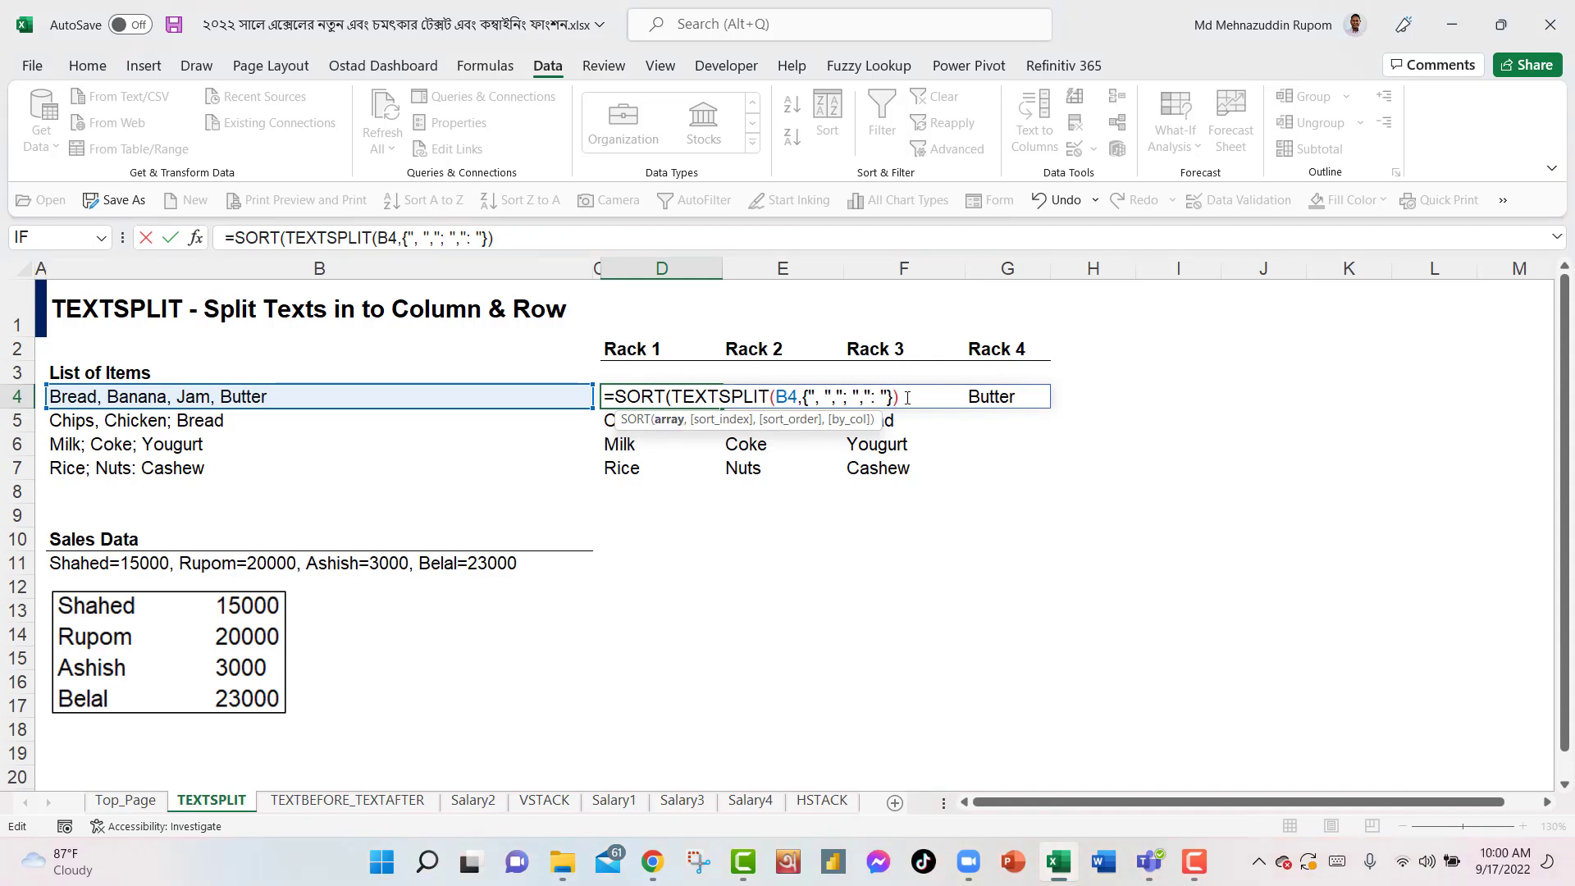
Leave the sort index empty, set the sort order to 1 (ascending) and by_col to TRUE, and enter the SORT formula in D4.
{"action": "type", "text": ","}
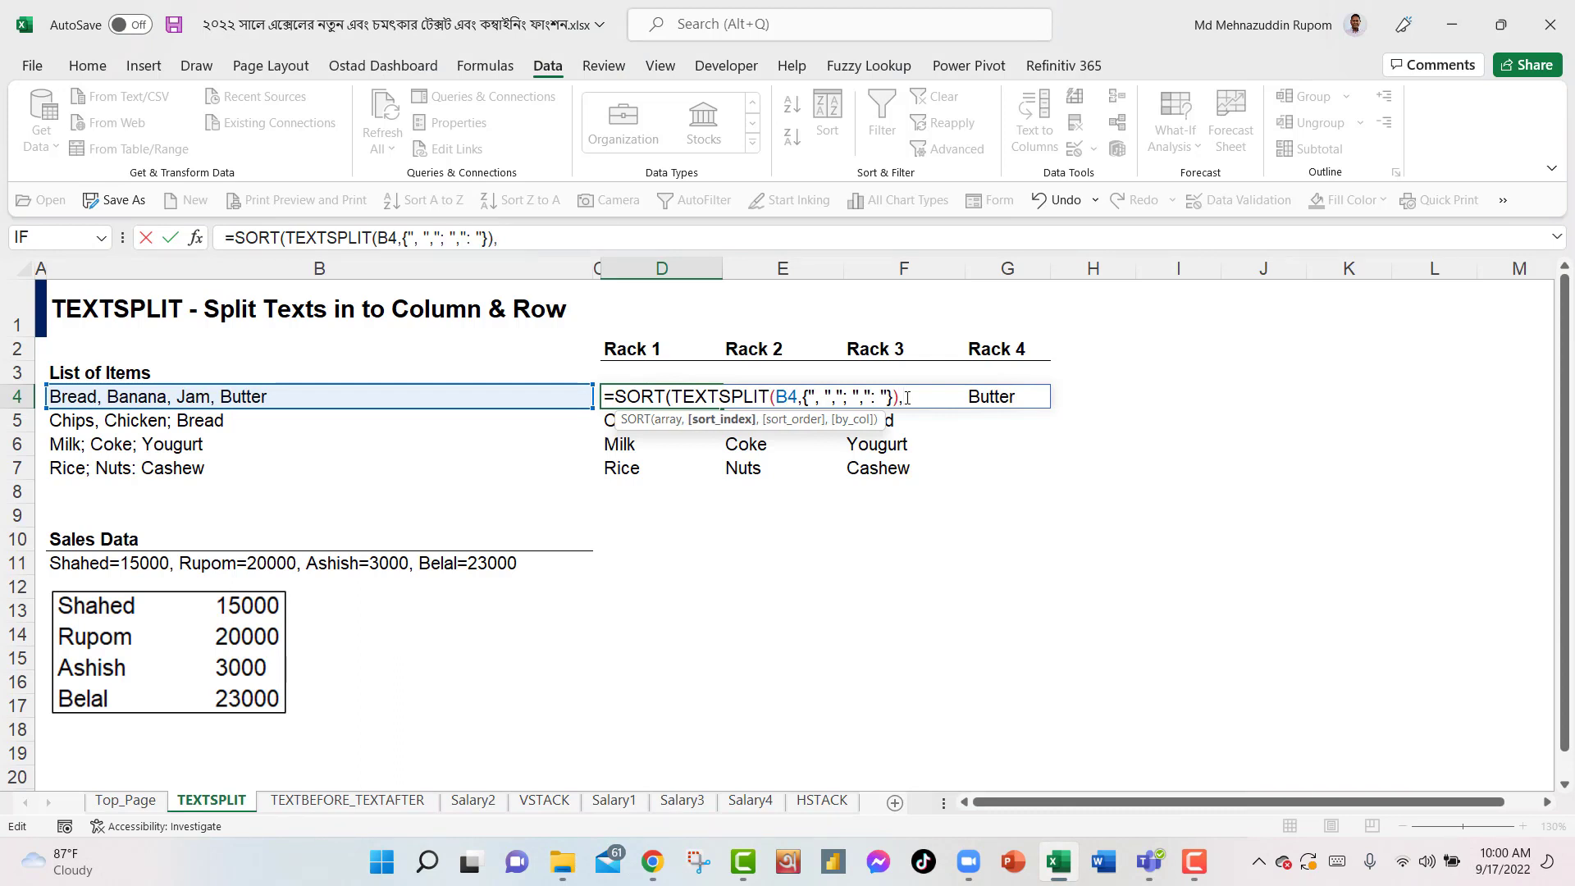
{"action": "type", "text": ",1"}
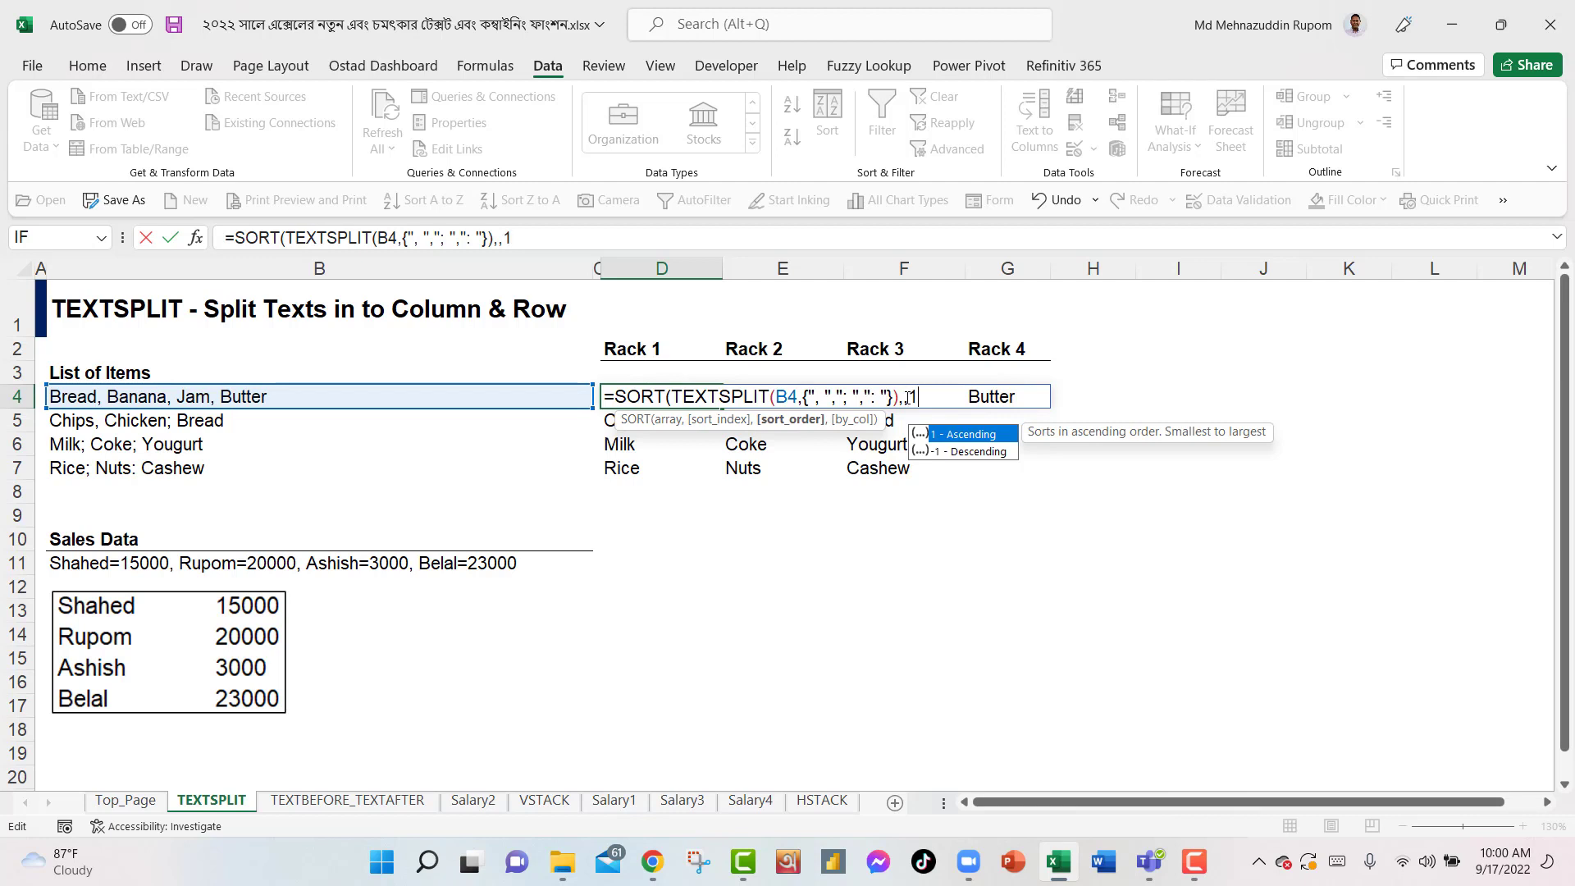
{"action": "type", "text": ")"}
{"action": "key", "text": "Left"}
{"action": "type", "text": ","}
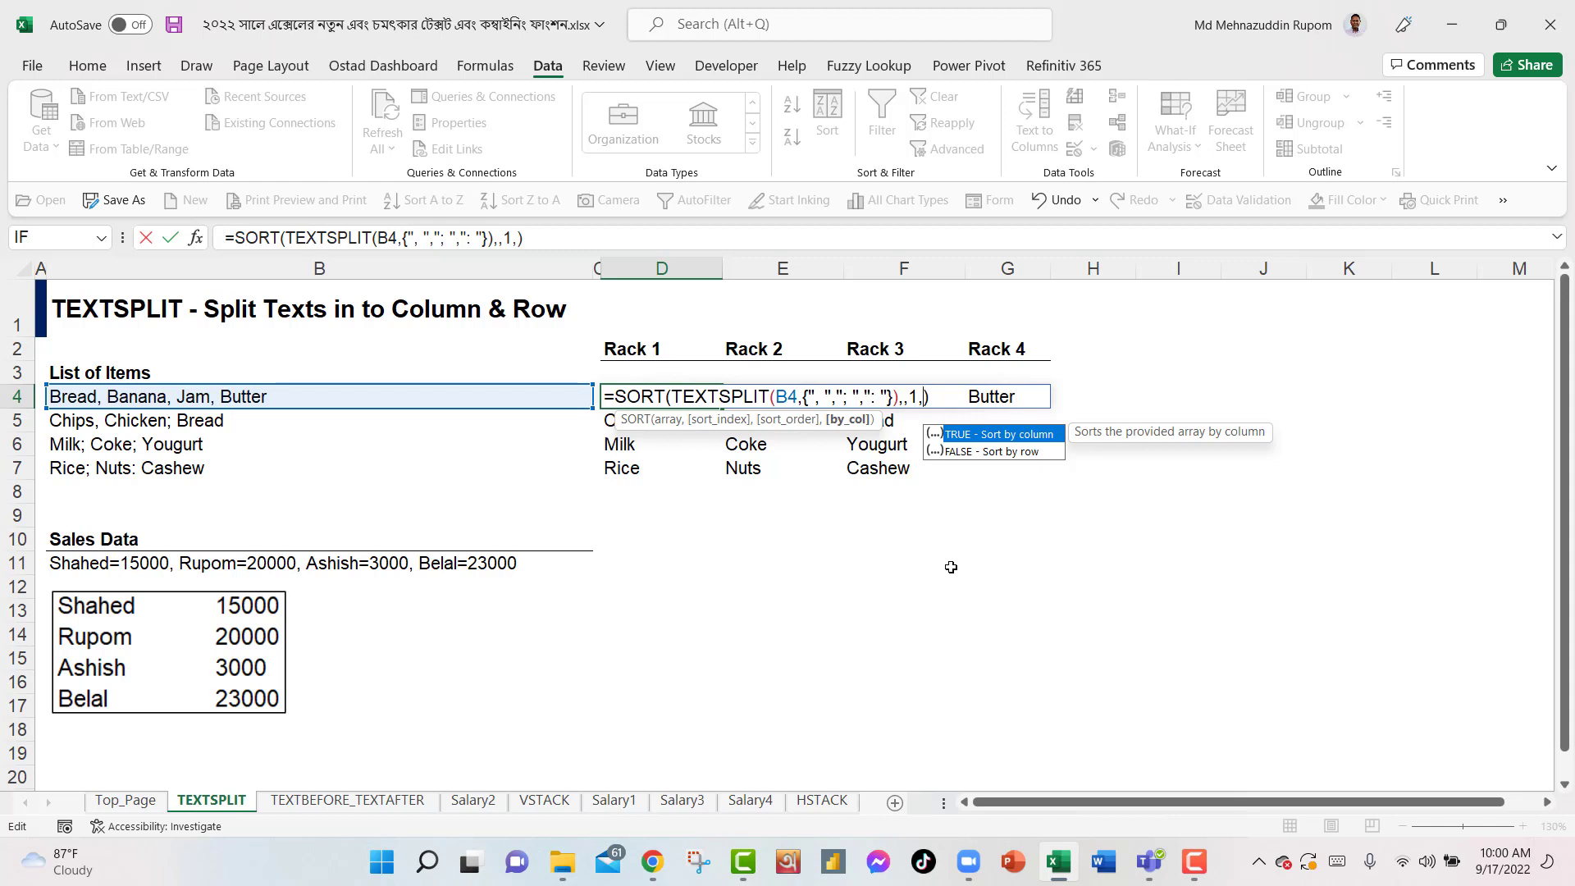
{"action": "key", "text": "Tab"}
{"action": "key", "text": "Return"}
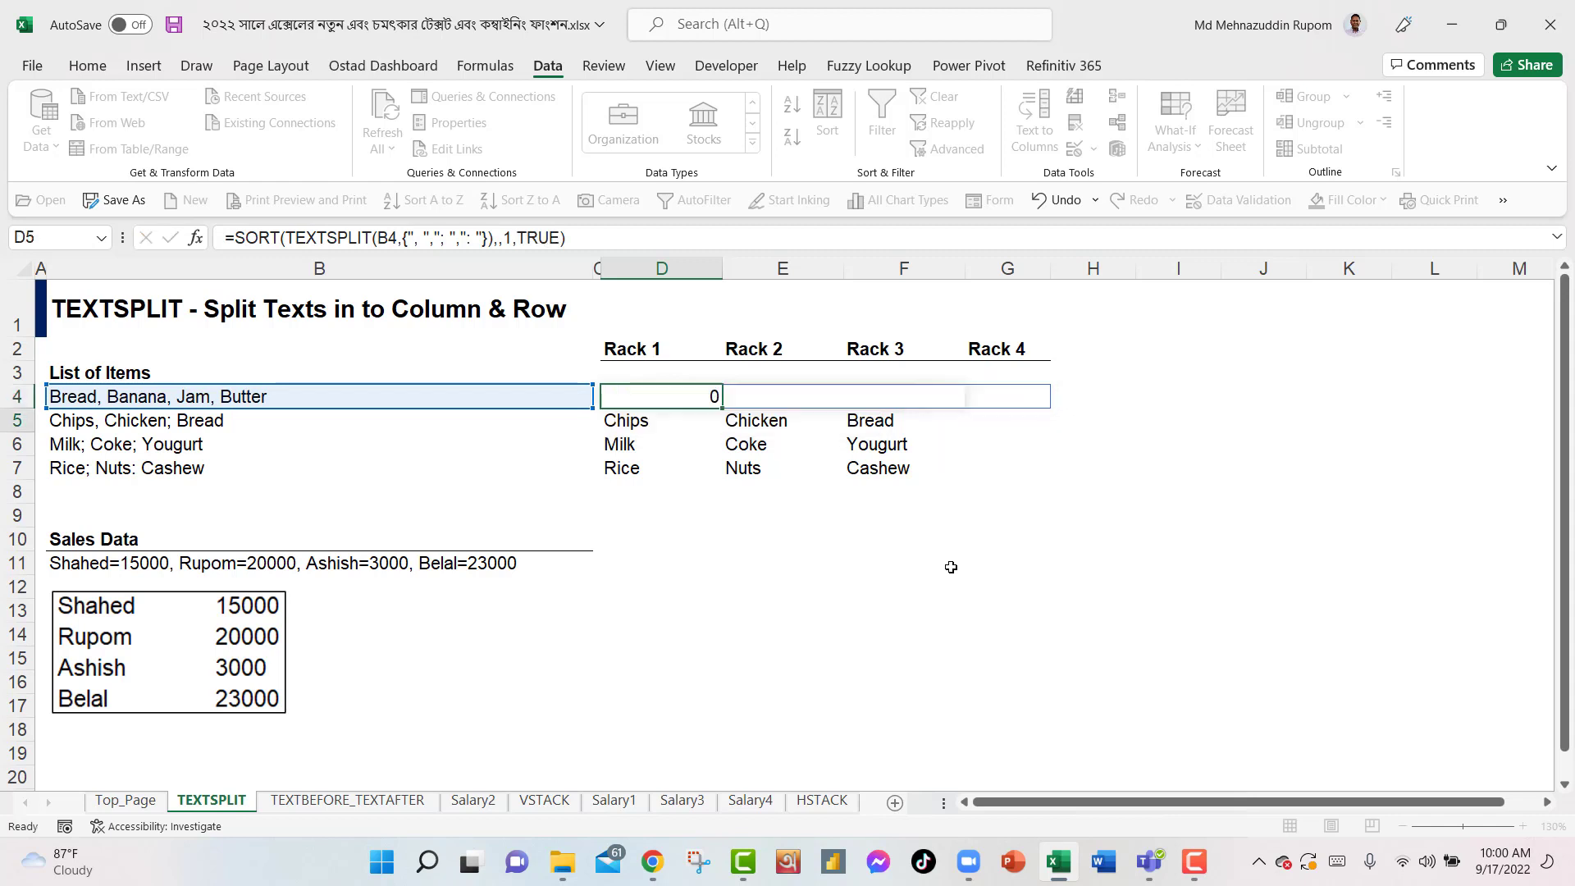
Fill the SORT and TEXTSPLIT formula from D4 down through D7.
{"action": "key", "text": "Up"}
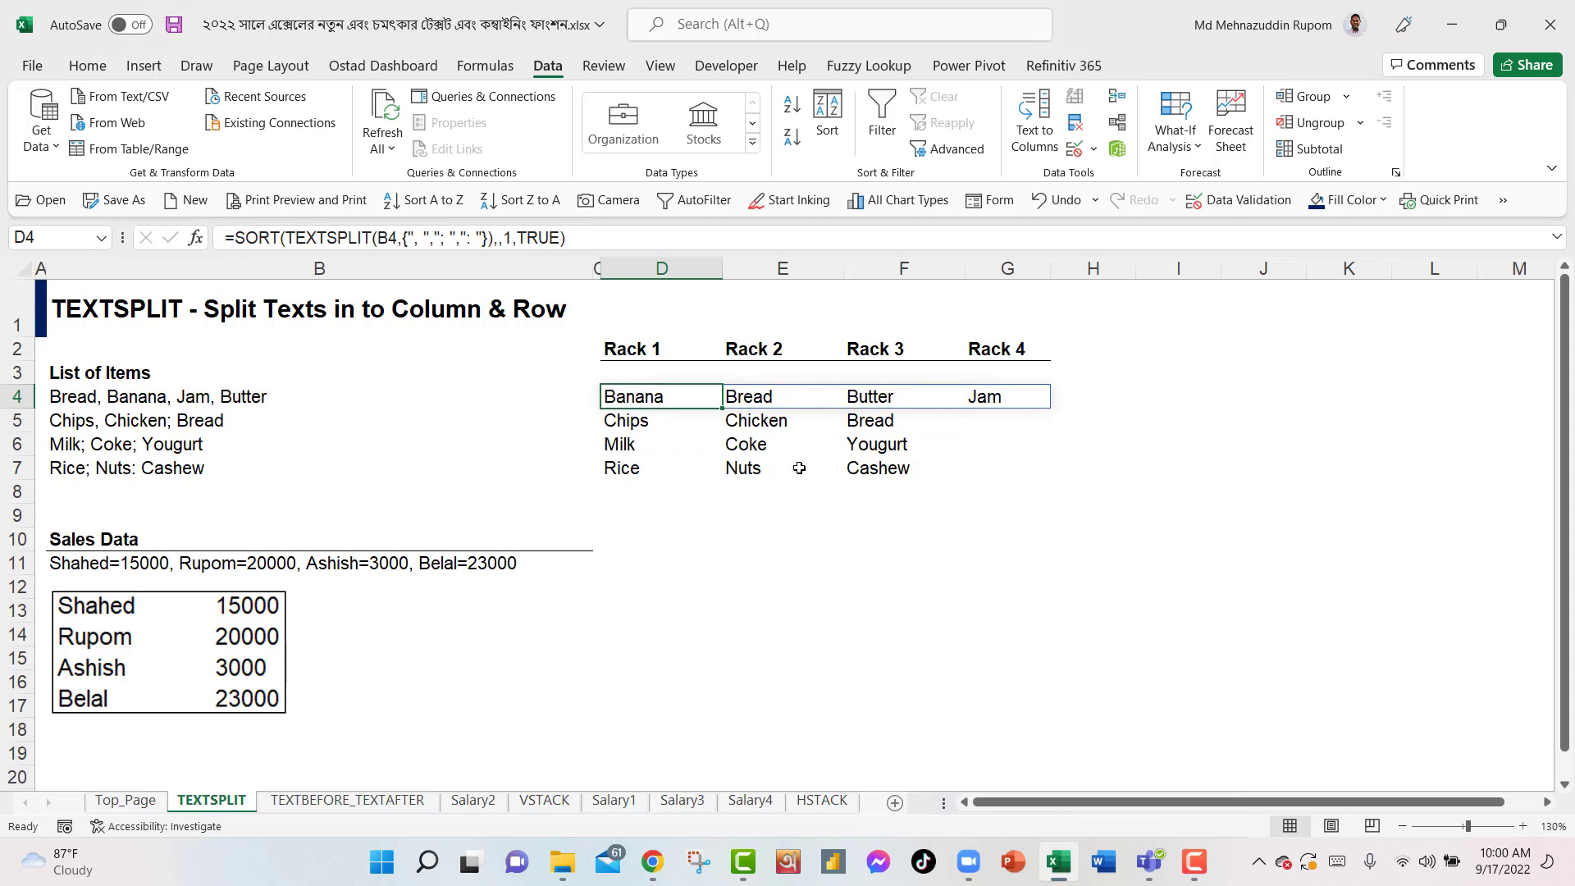
{"action": "left_click_drag", "start_coordinate": [721, 408], "coordinate": [716, 482]}
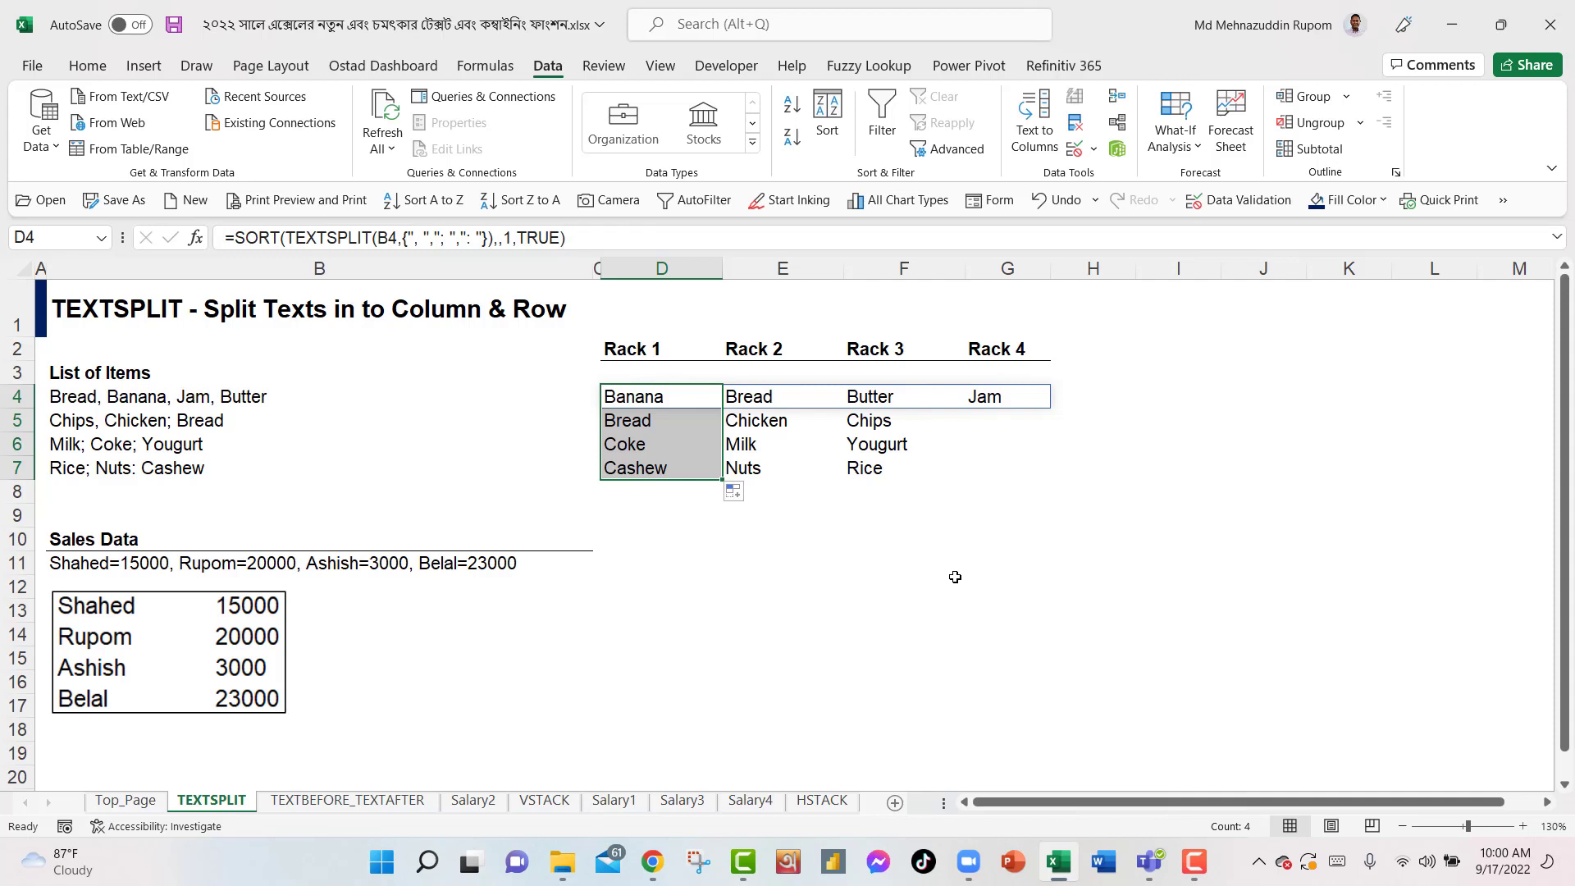
Enter the headings "Sales Person" in D11 and "Sales" in E11.
{"action": "left_click", "coordinate": [671, 562]}
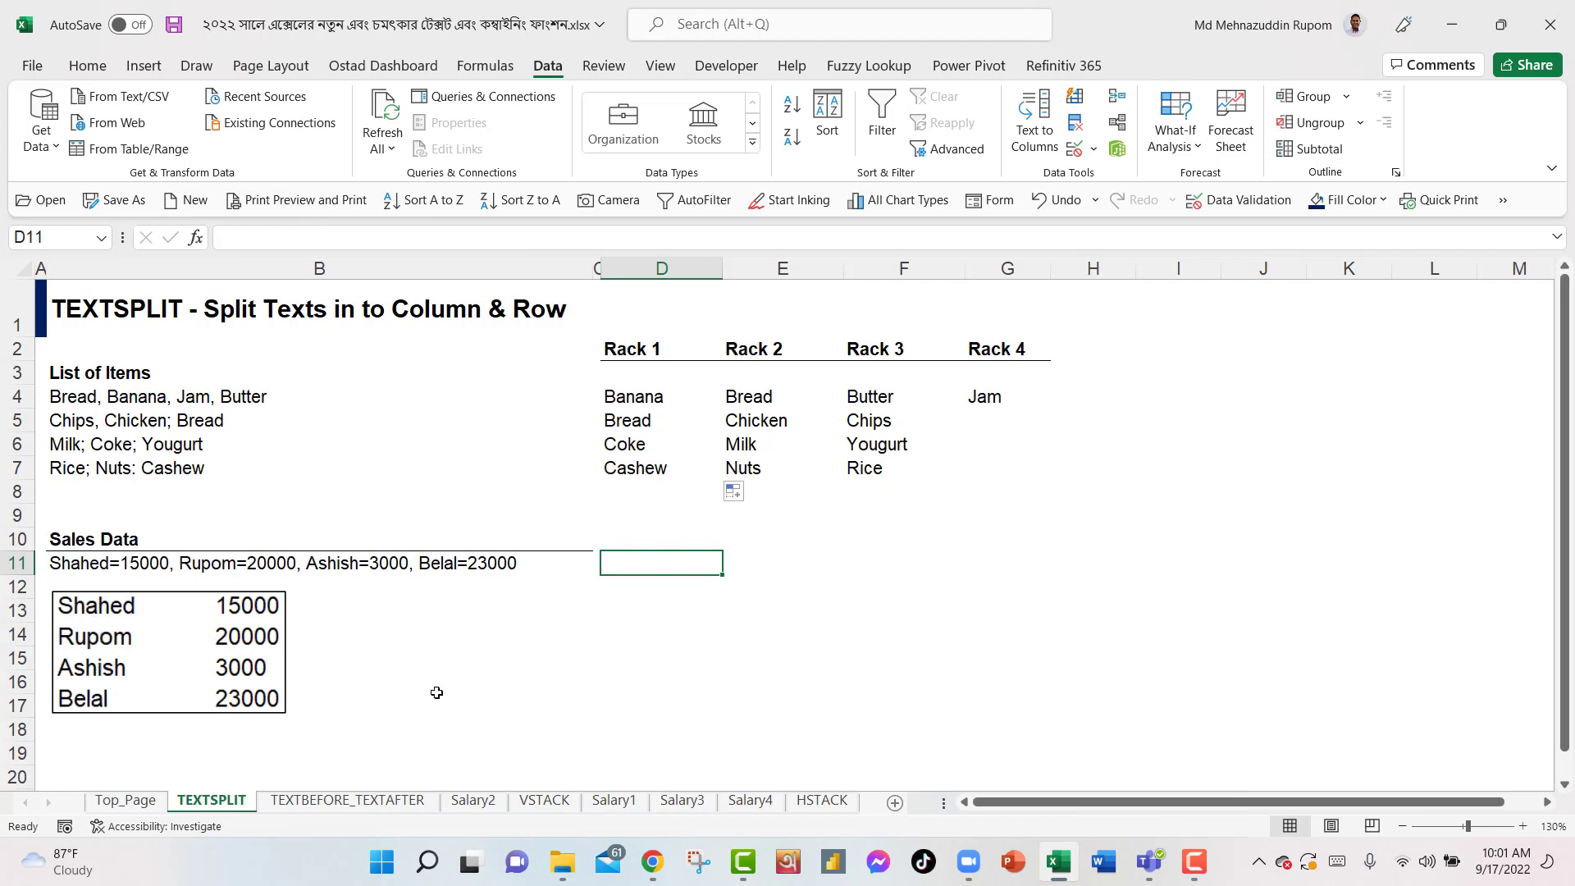
{"action": "type", "text": "Sales "}
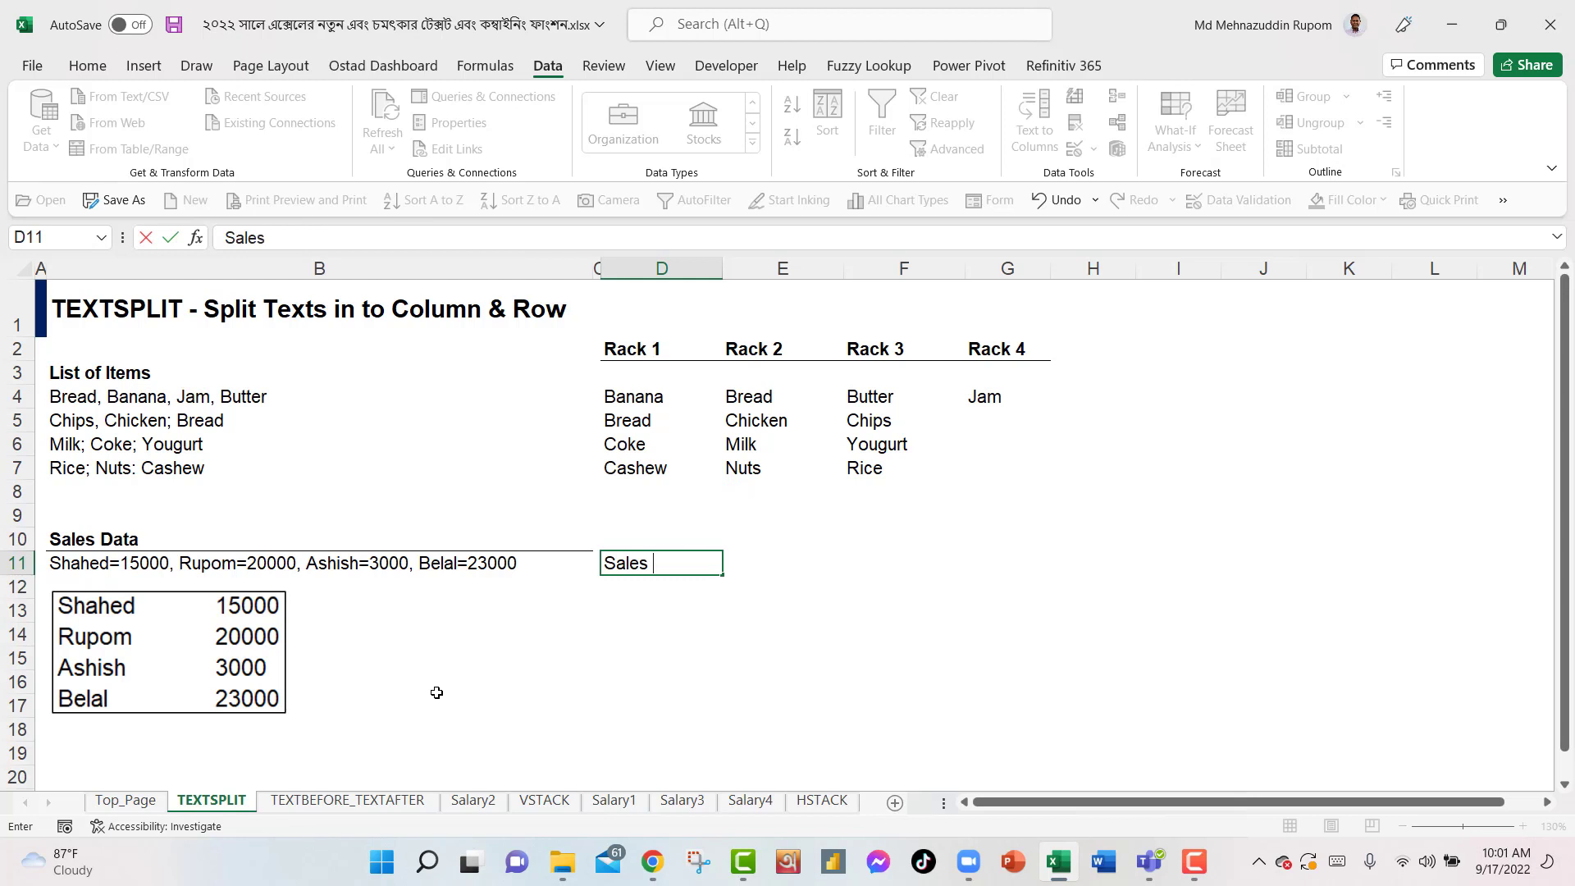
{"action": "type", "text": "Person"}
{"action": "key", "text": "Tab"}
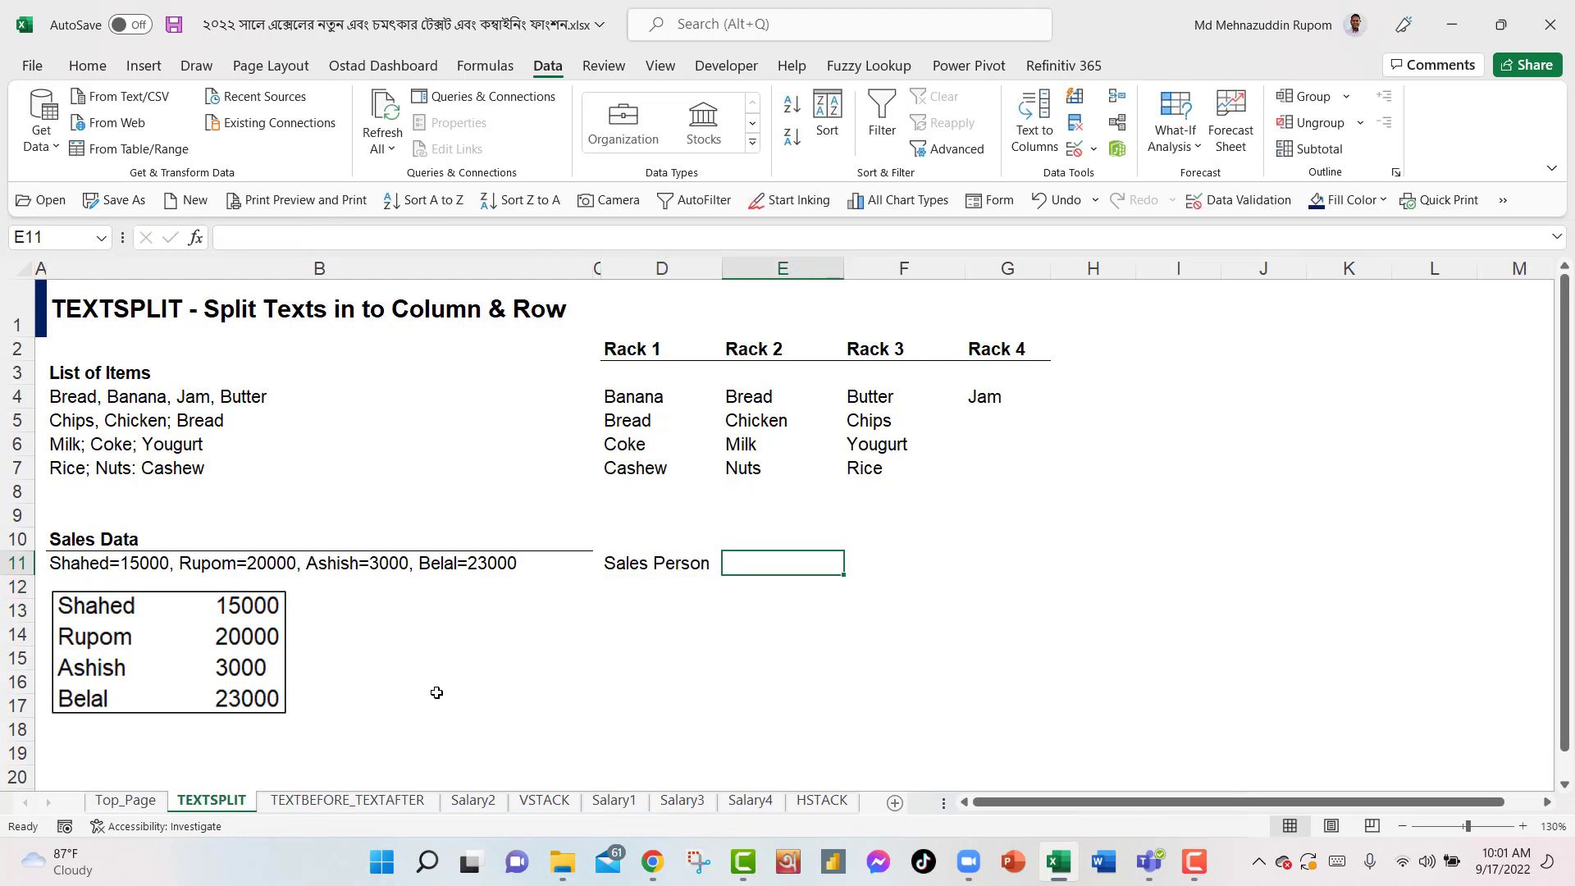
{"action": "type", "text": "Sales"}
{"action": "key", "text": "Return"}
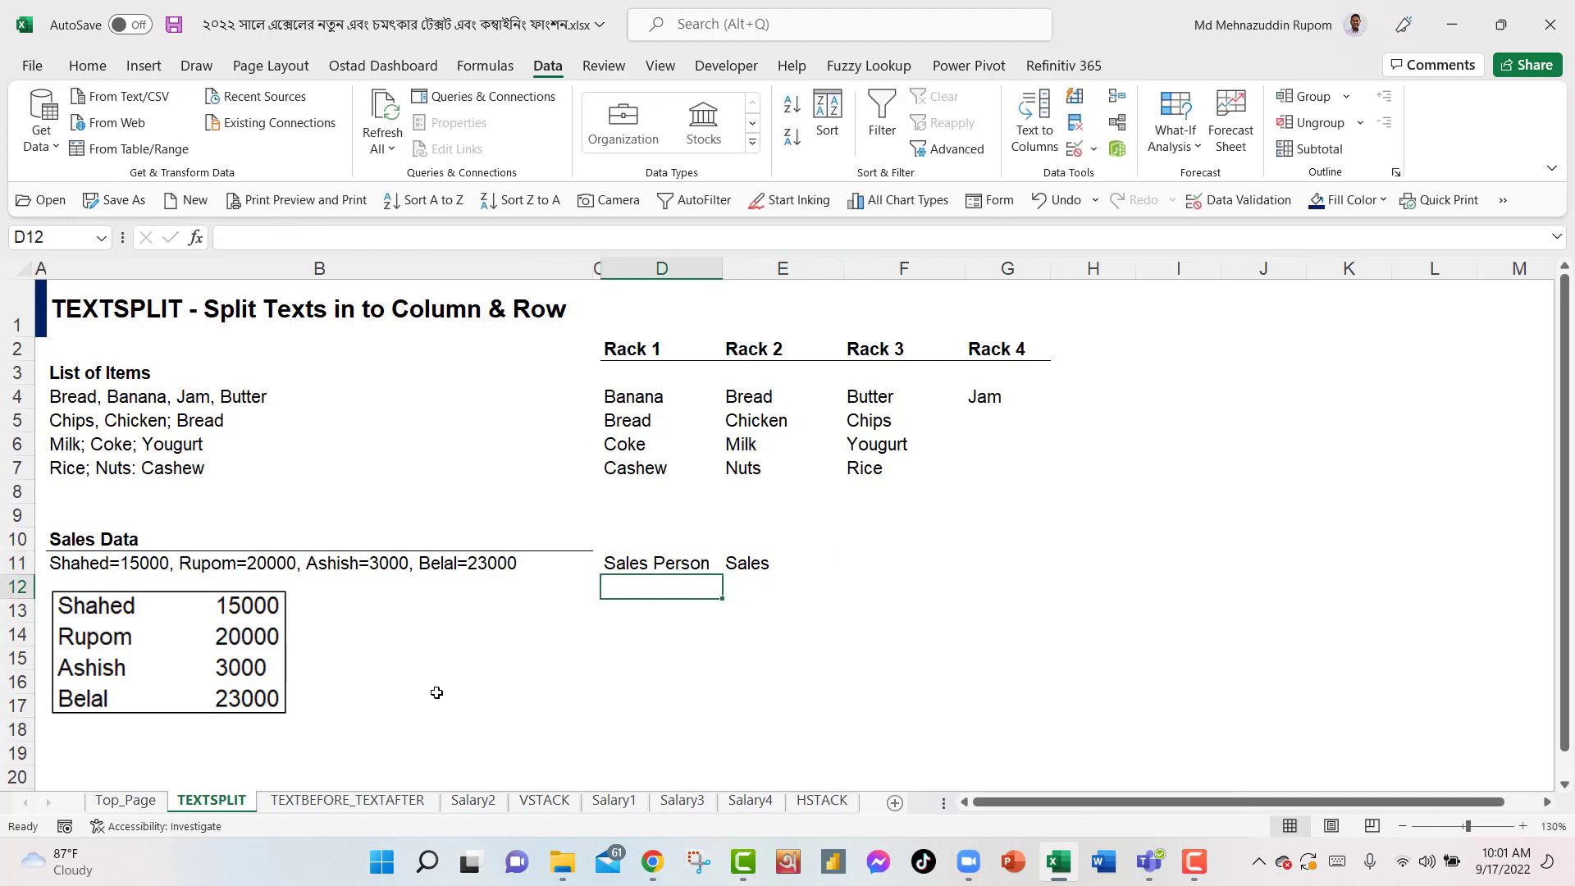
Enter a TEXTSPLIT formula in D12 that splits B11 into columns at "=" and into rows at ", ".
{"action": "type", "text": "=tex"}
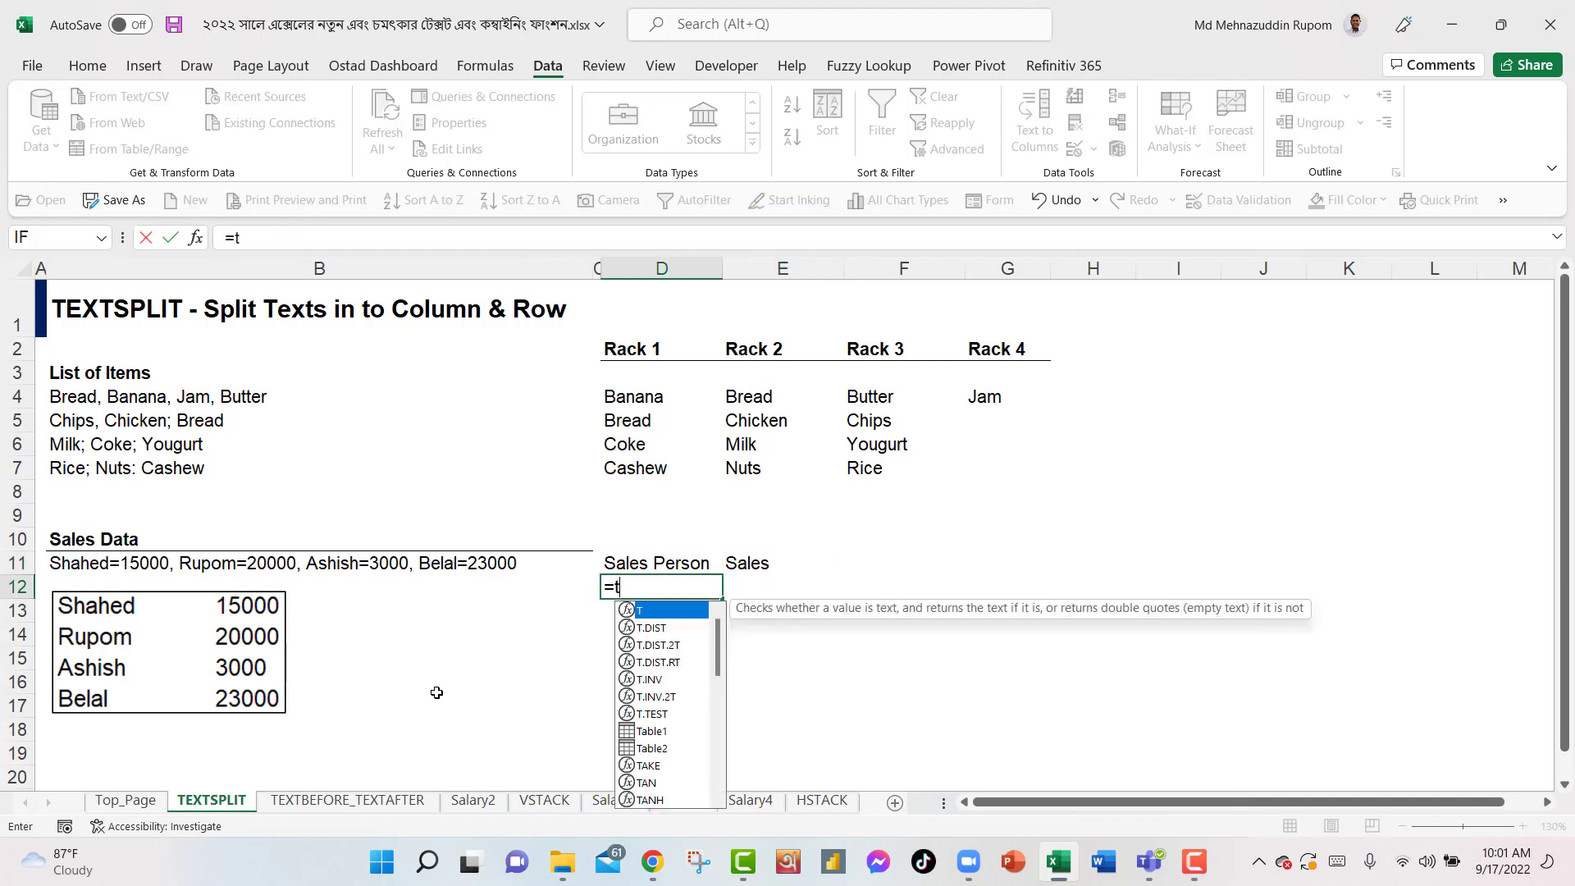
{"action": "key", "text": "Down"}
{"action": "key", "text": "Down"}
{"action": "key", "text": "Down"}
{"action": "key", "text": "Down"}
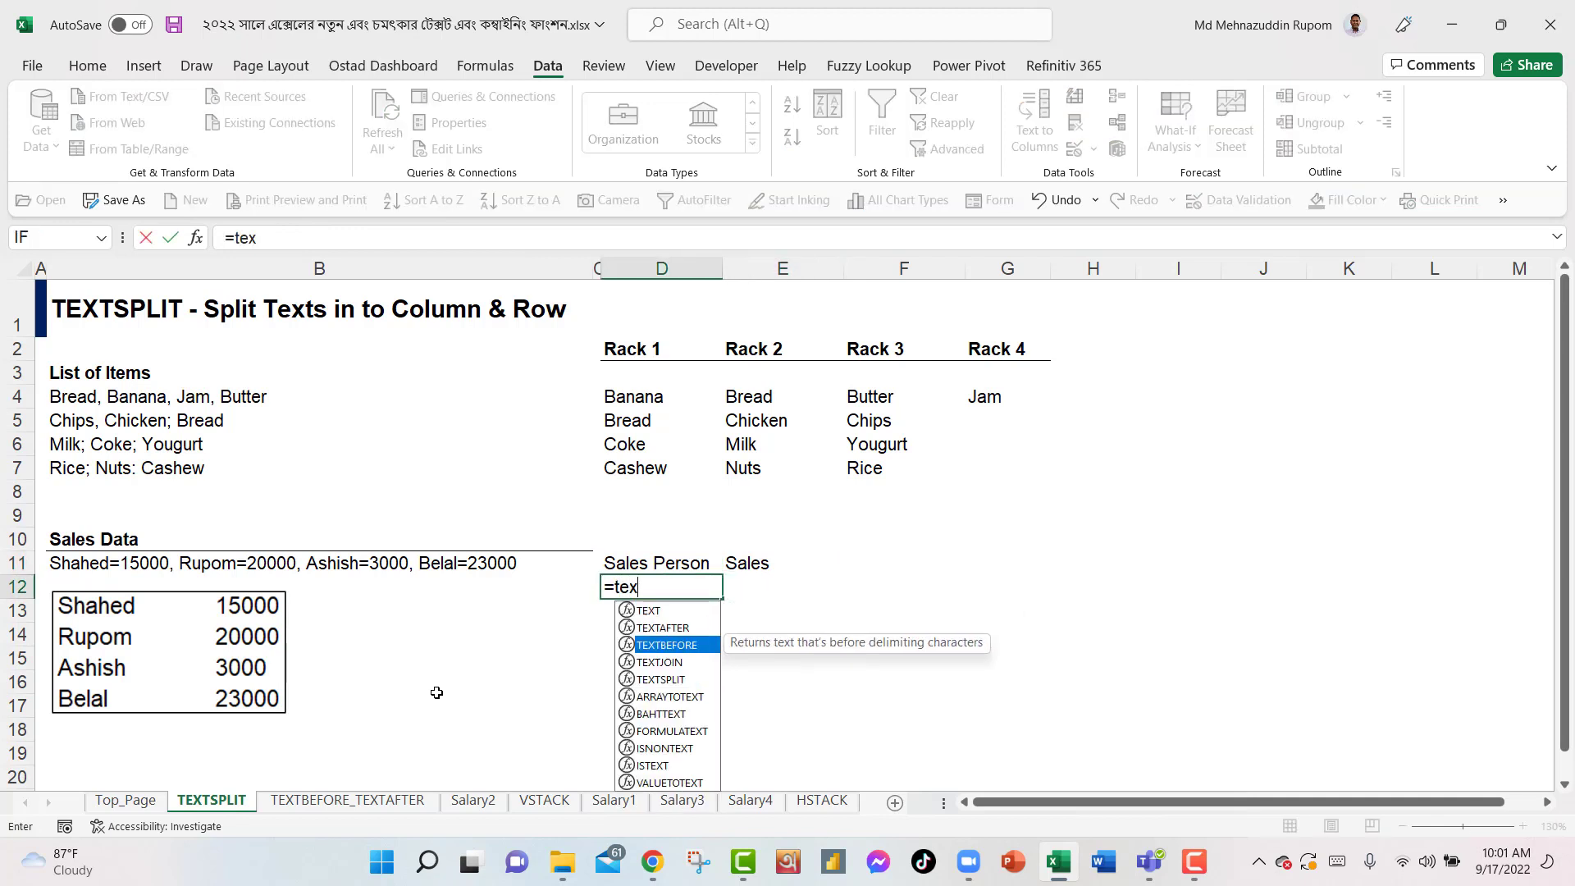
{"action": "key", "text": "Tab"}
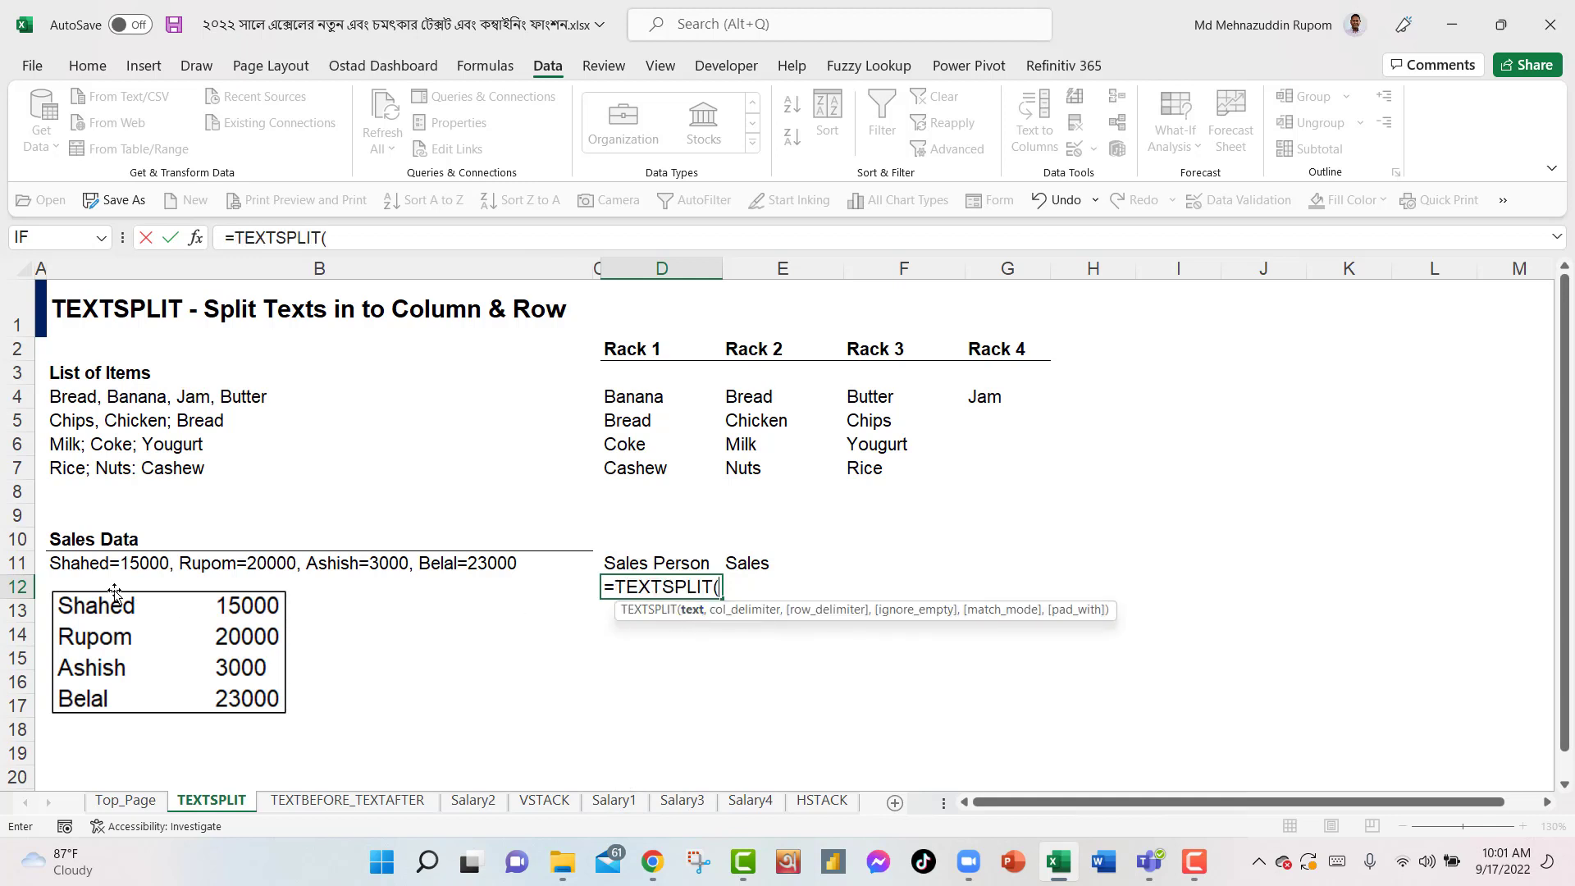
{"action": "left_click", "coordinate": [79, 567]}
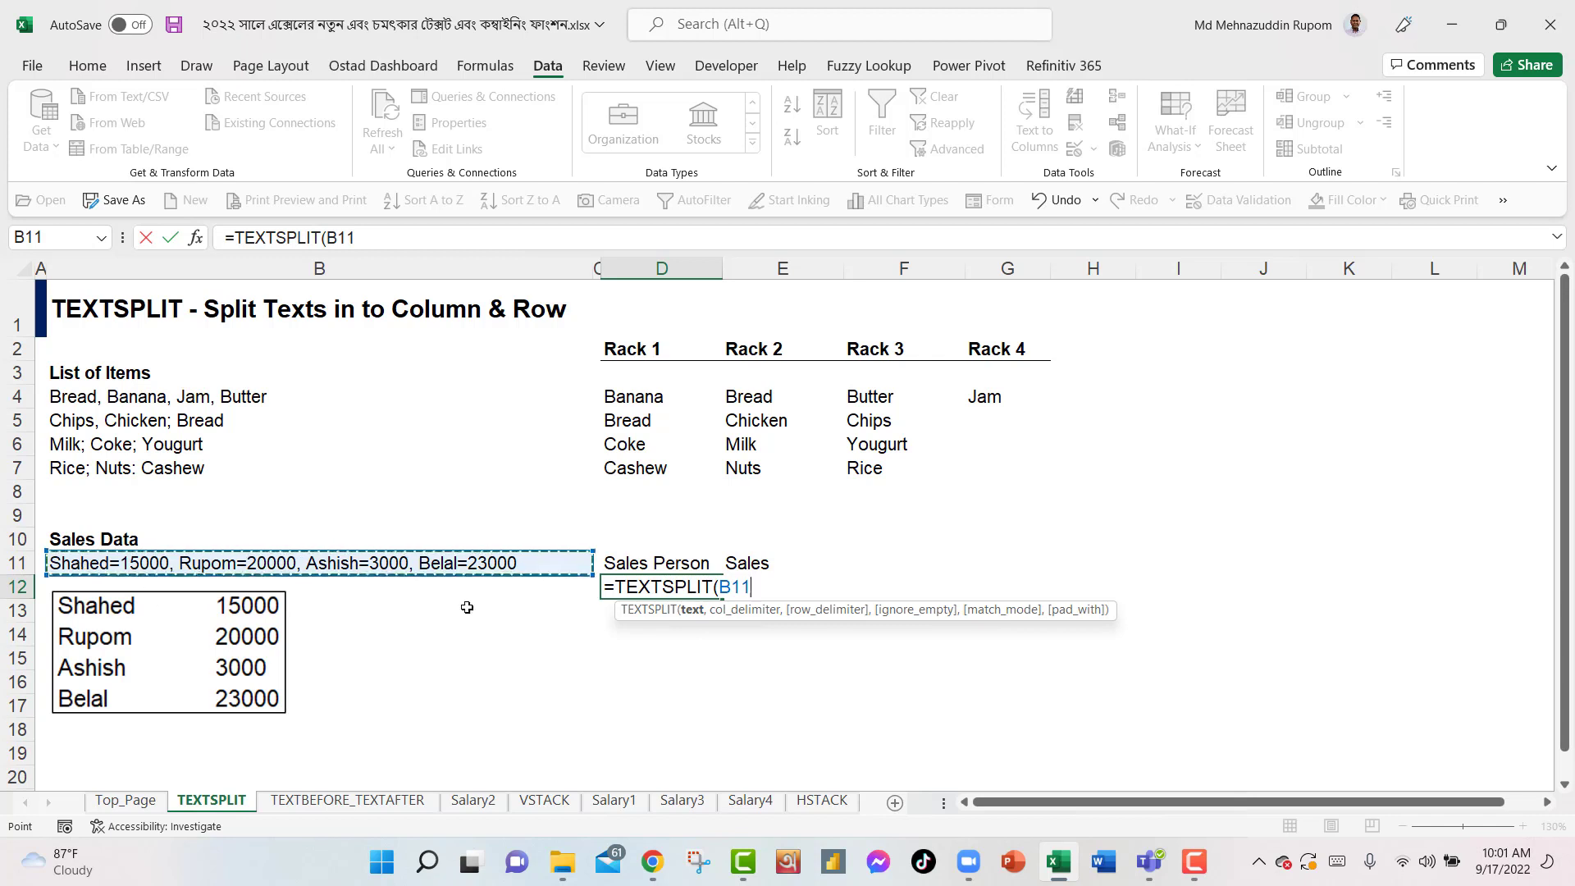
{"action": "type", "text": ","}
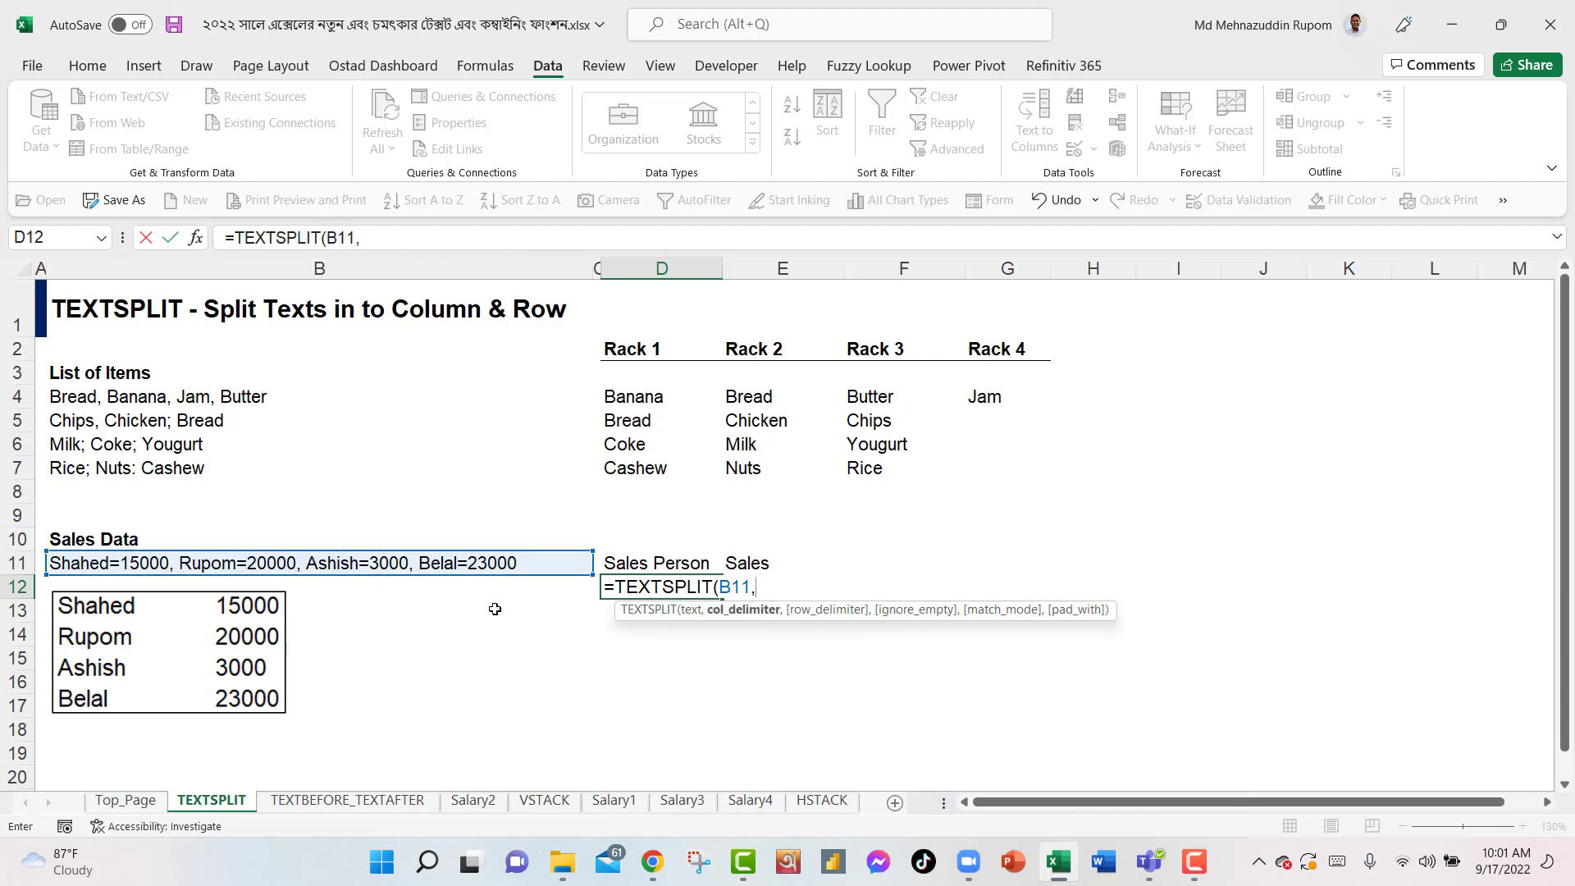
{"action": "type", "text": "\"=\","}
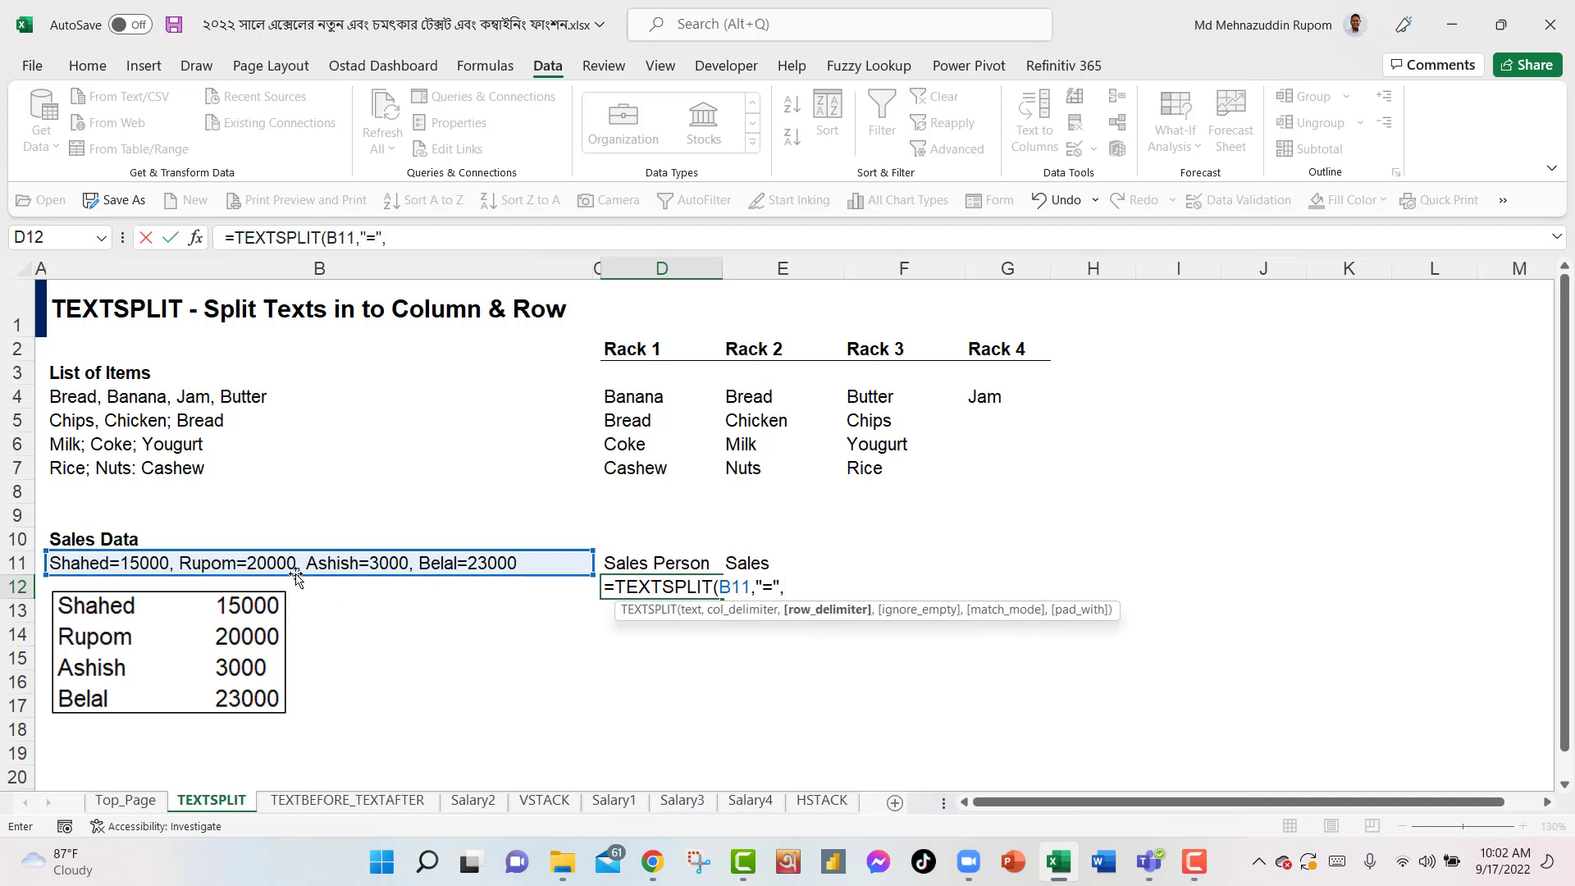
{"action": "type", "text": "\""}
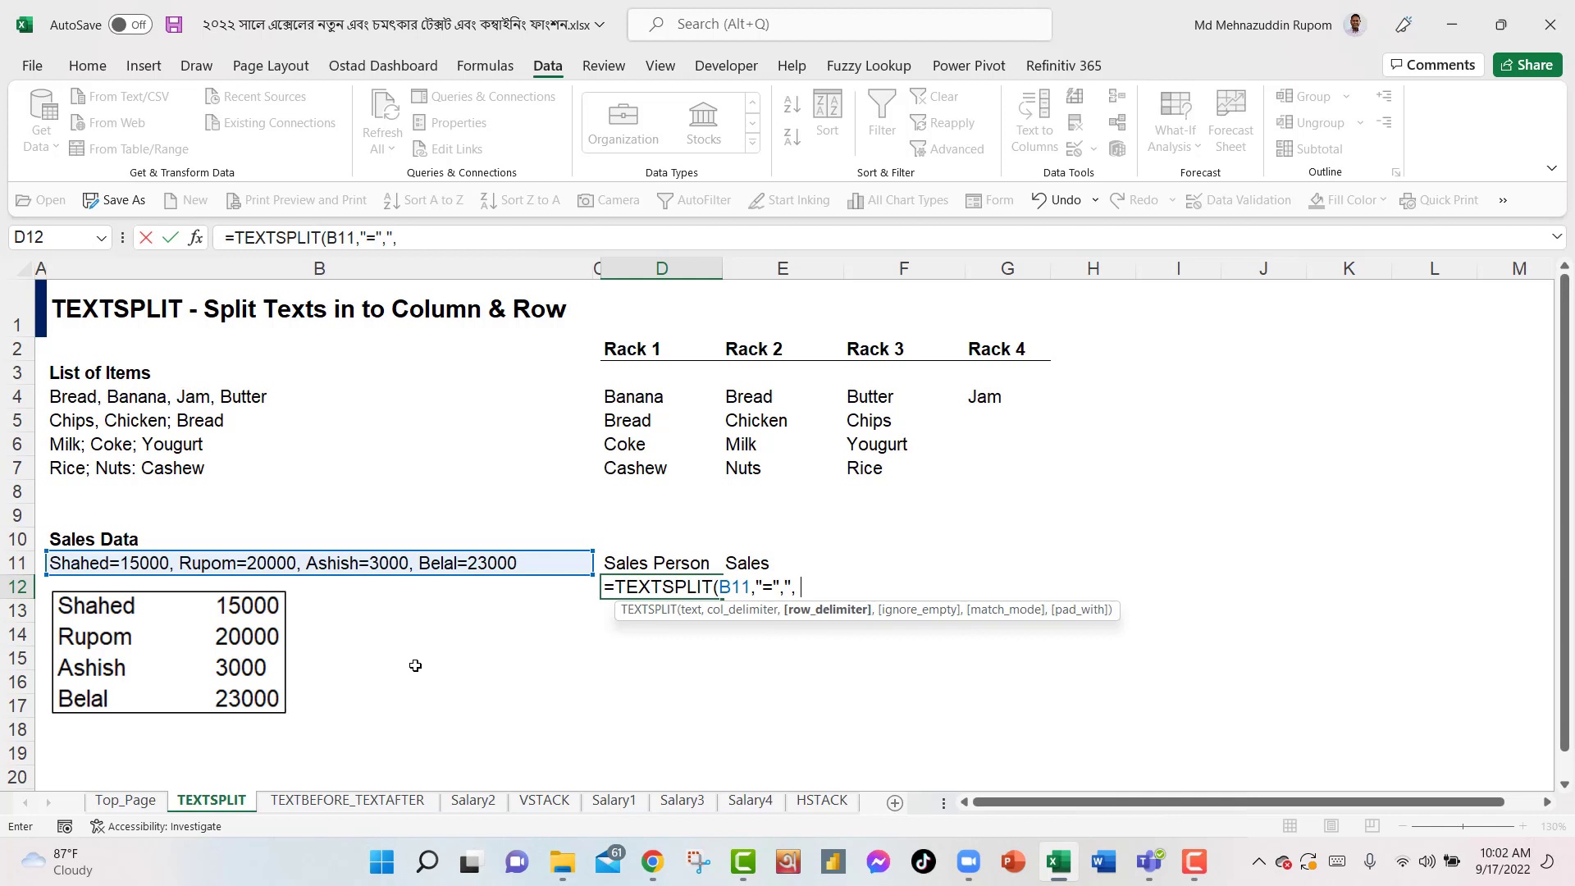
{"action": "type", "text": ", \")"}
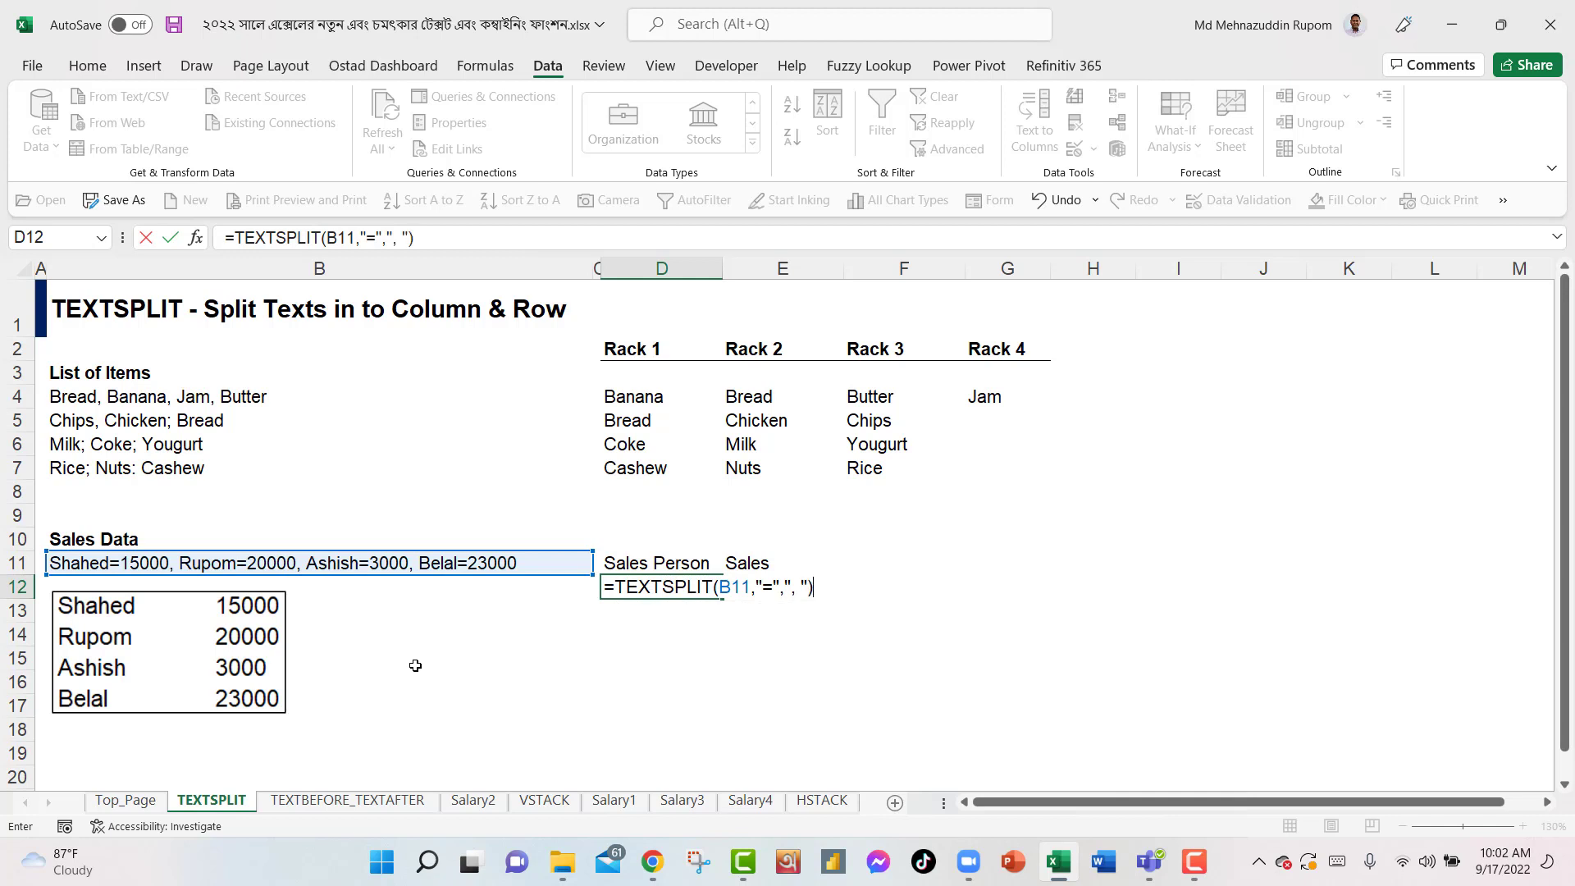
{"action": "key", "text": "Return"}
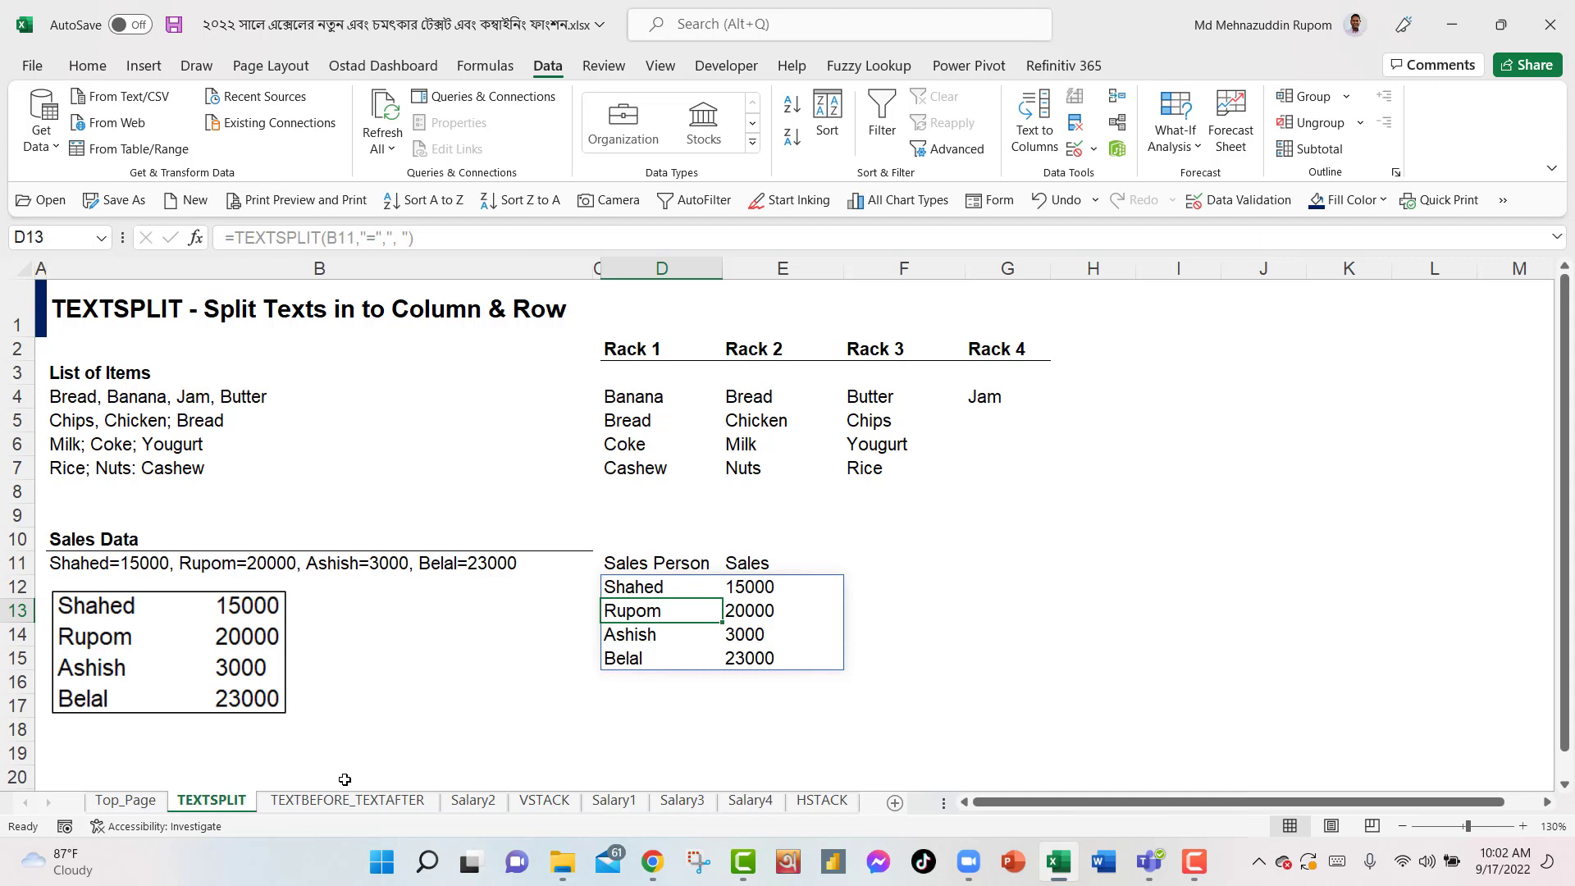
On the TEXTBEFORE_TEXTAFTER sheet, enter =TEXTBEFORE(B4," ") in D4 to extract the employee's first name.
{"action": "left_click", "coordinate": [332, 802]}
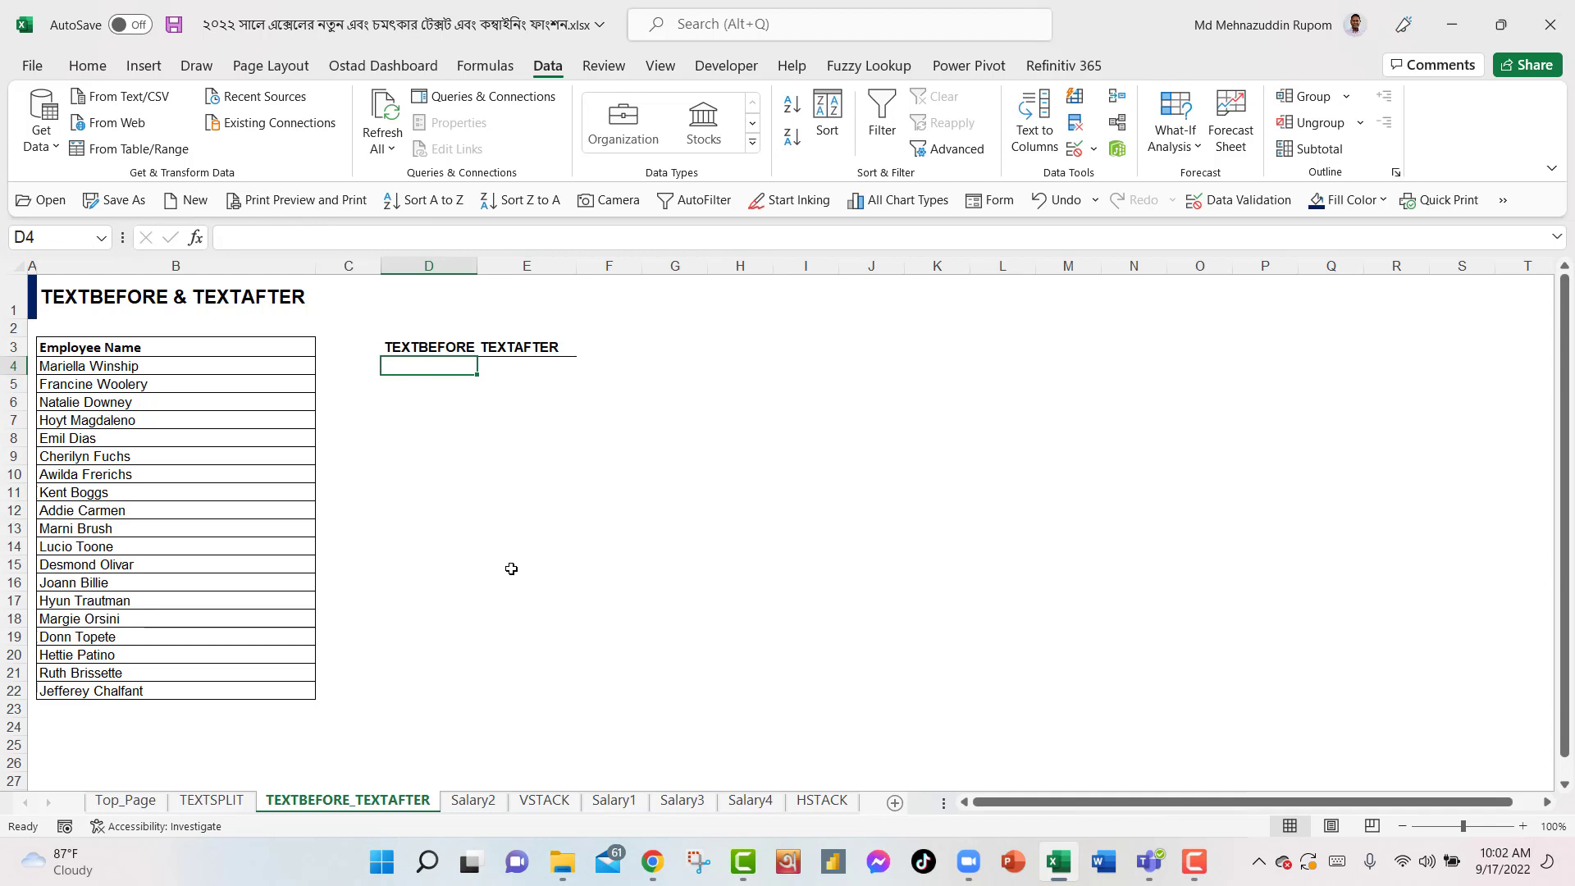
{"action": "type", "text": "=text"}
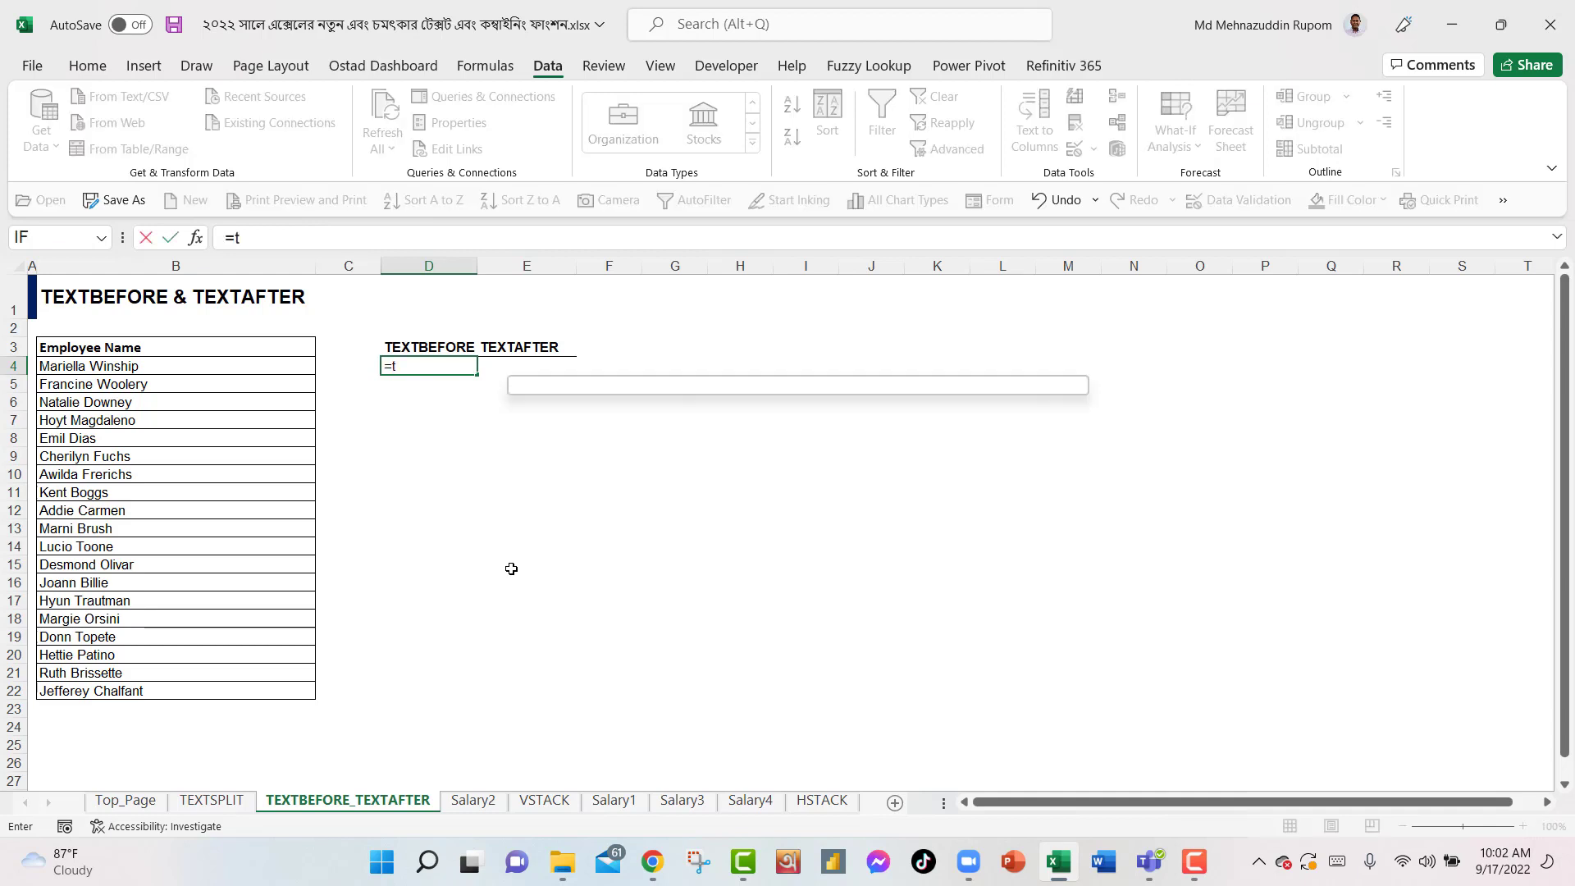
{"action": "key", "text": "Down"}
{"action": "key", "text": "Down"}
{"action": "key", "text": "Tab"}
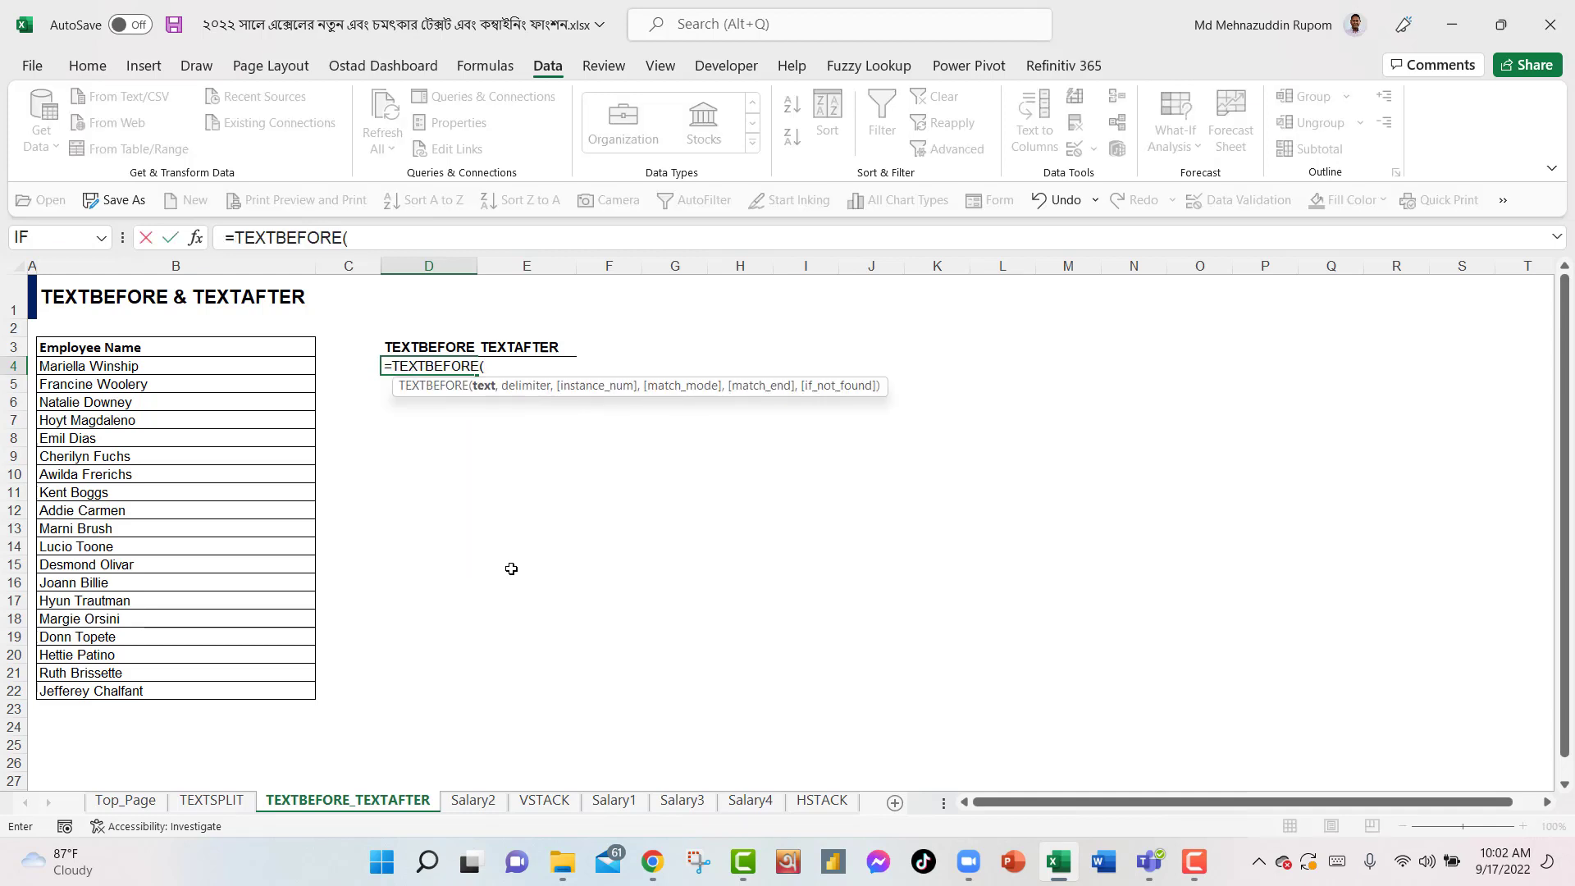
{"action": "left_click", "coordinate": [115, 371]}
{"action": "type", "text": ","}
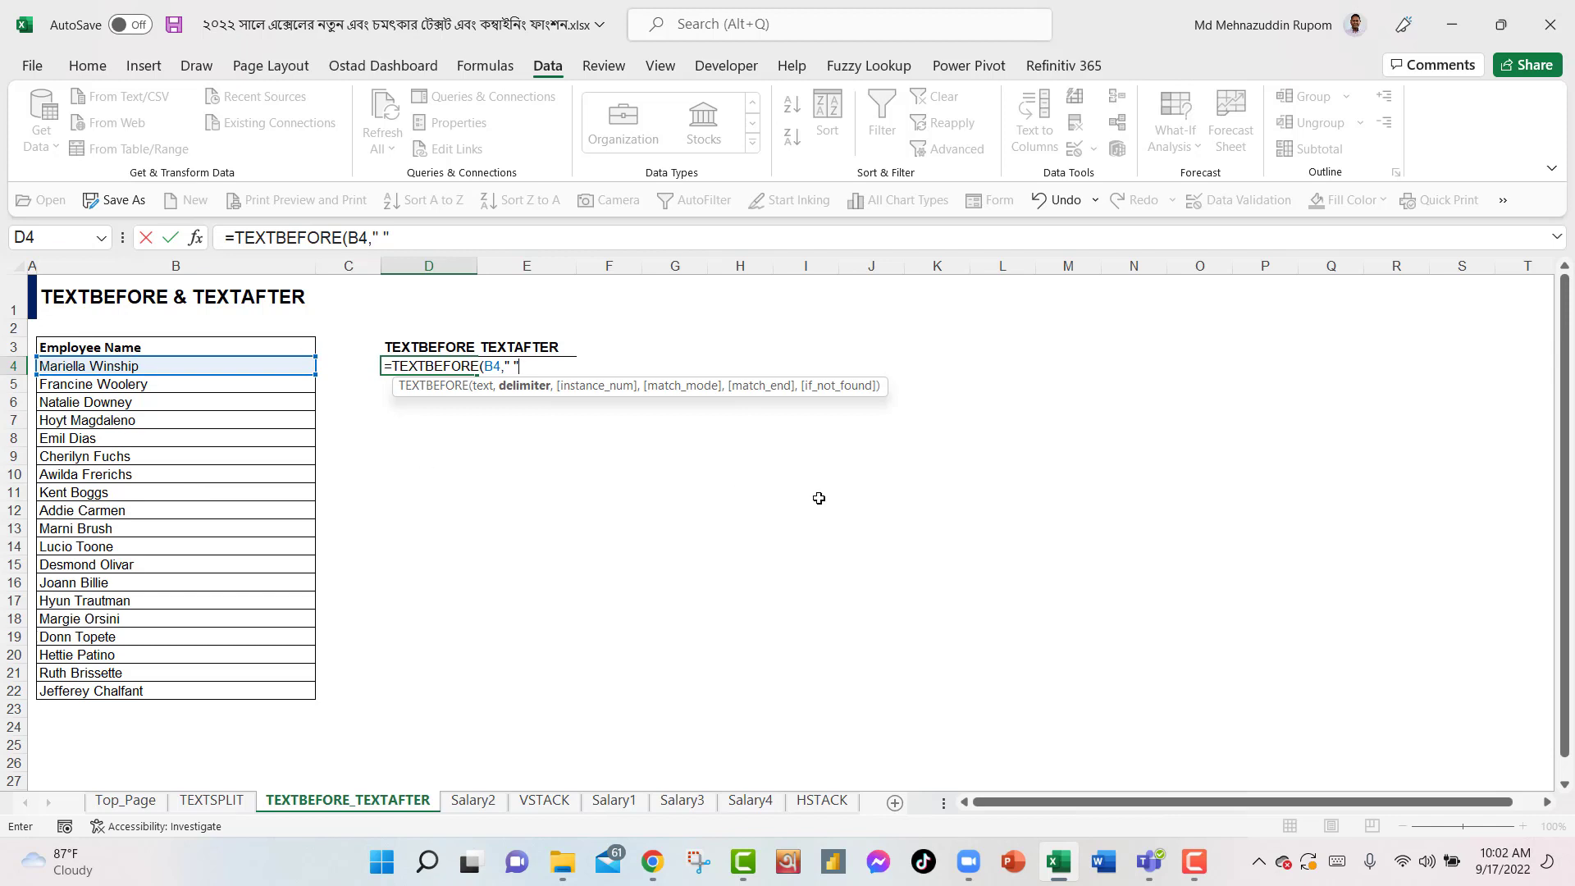
{"action": "type", "text": ","}
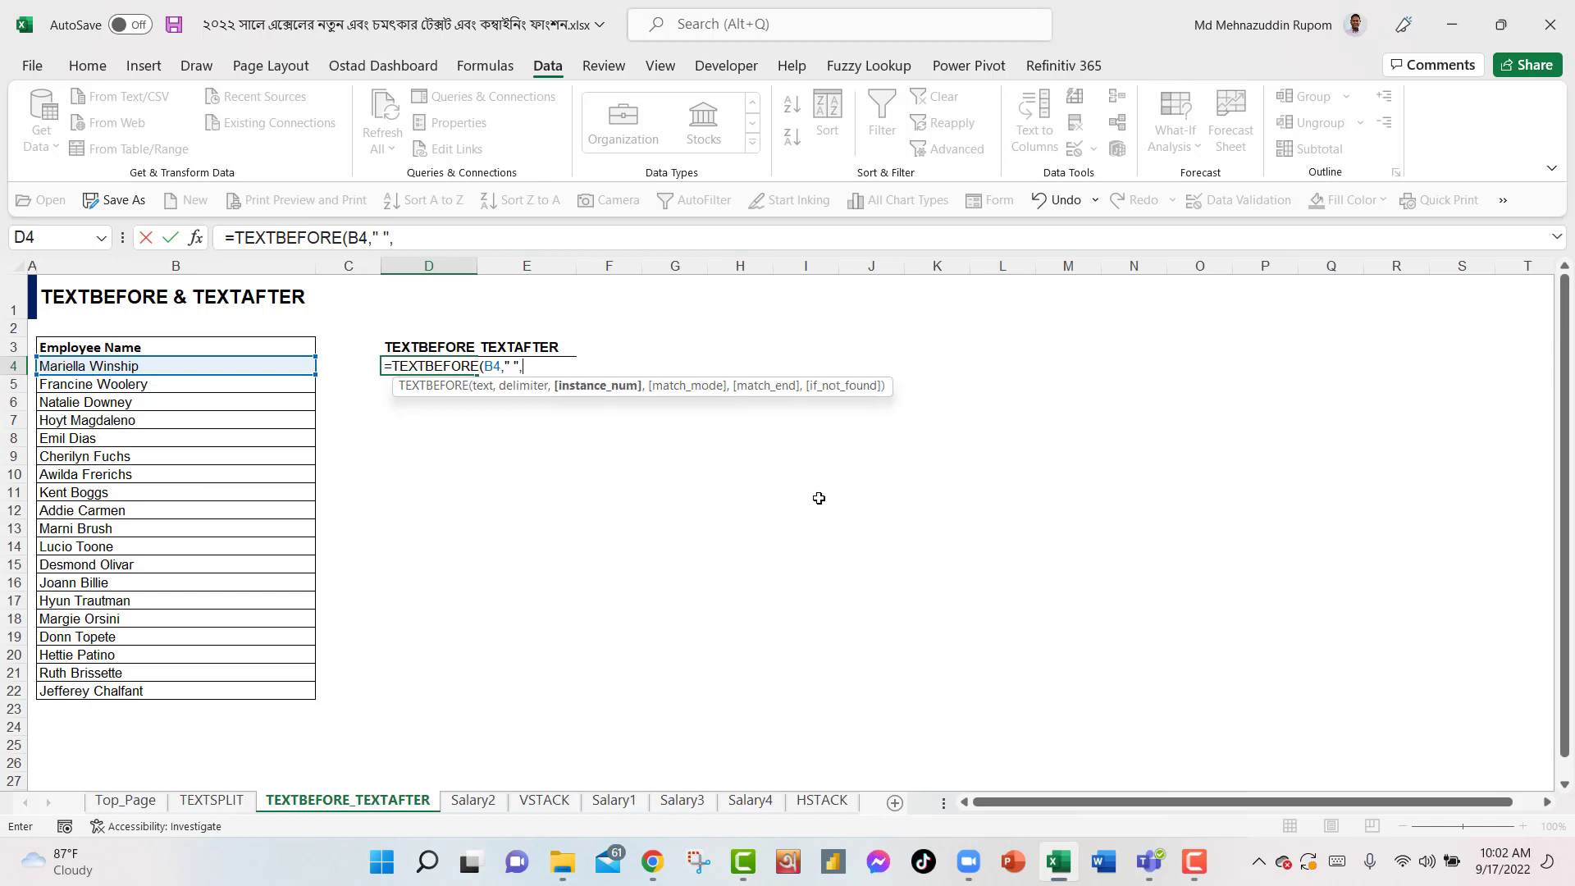
{"action": "key", "text": "BackSpace"}
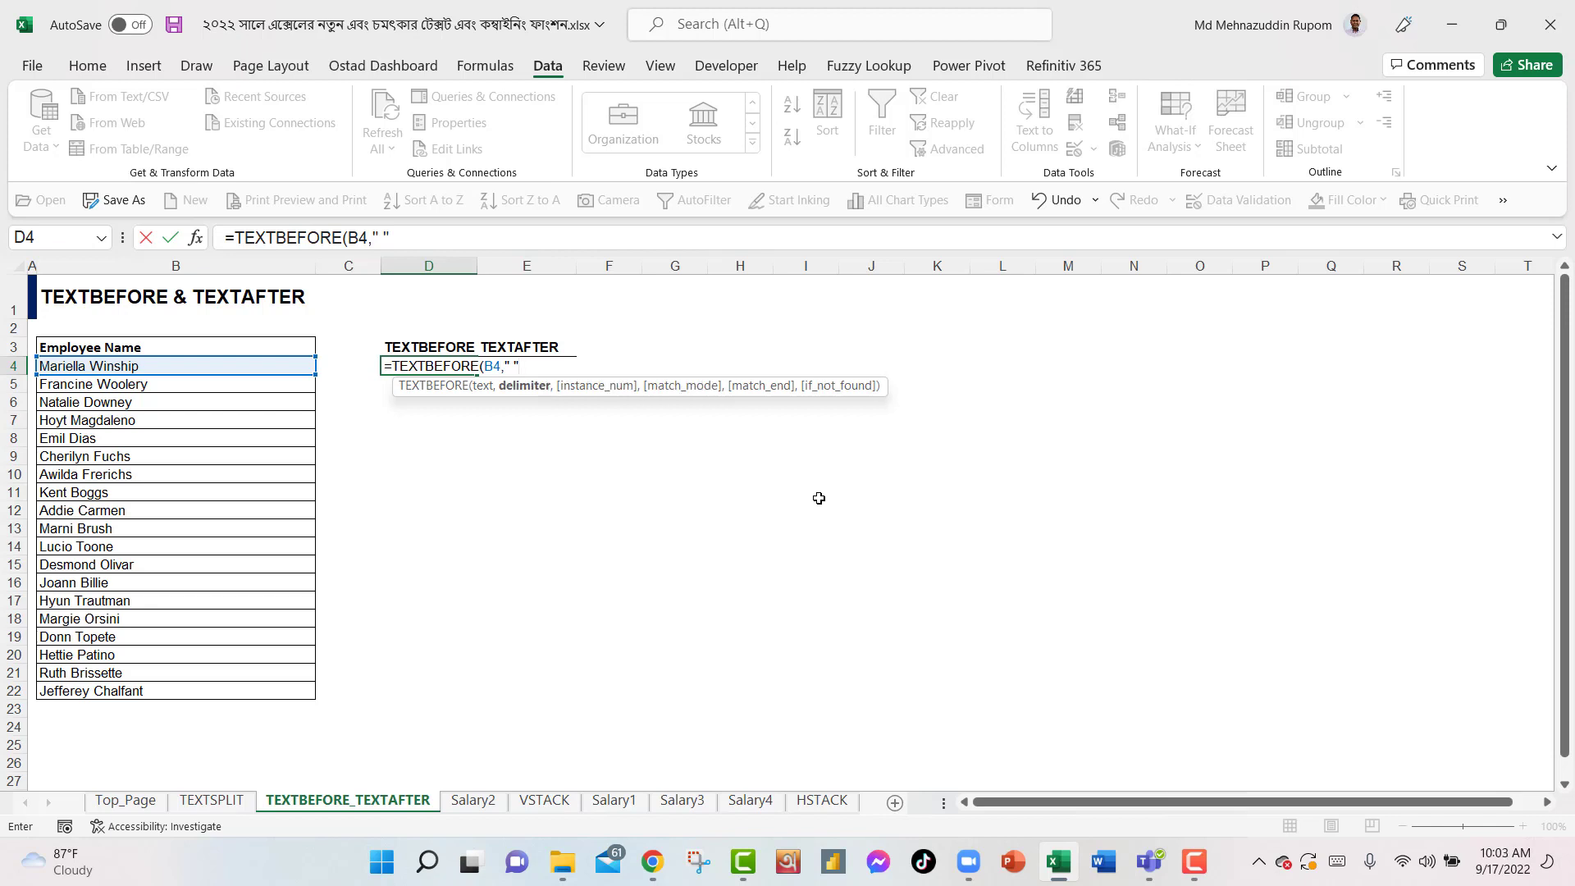
{"action": "type", "text": ")"}
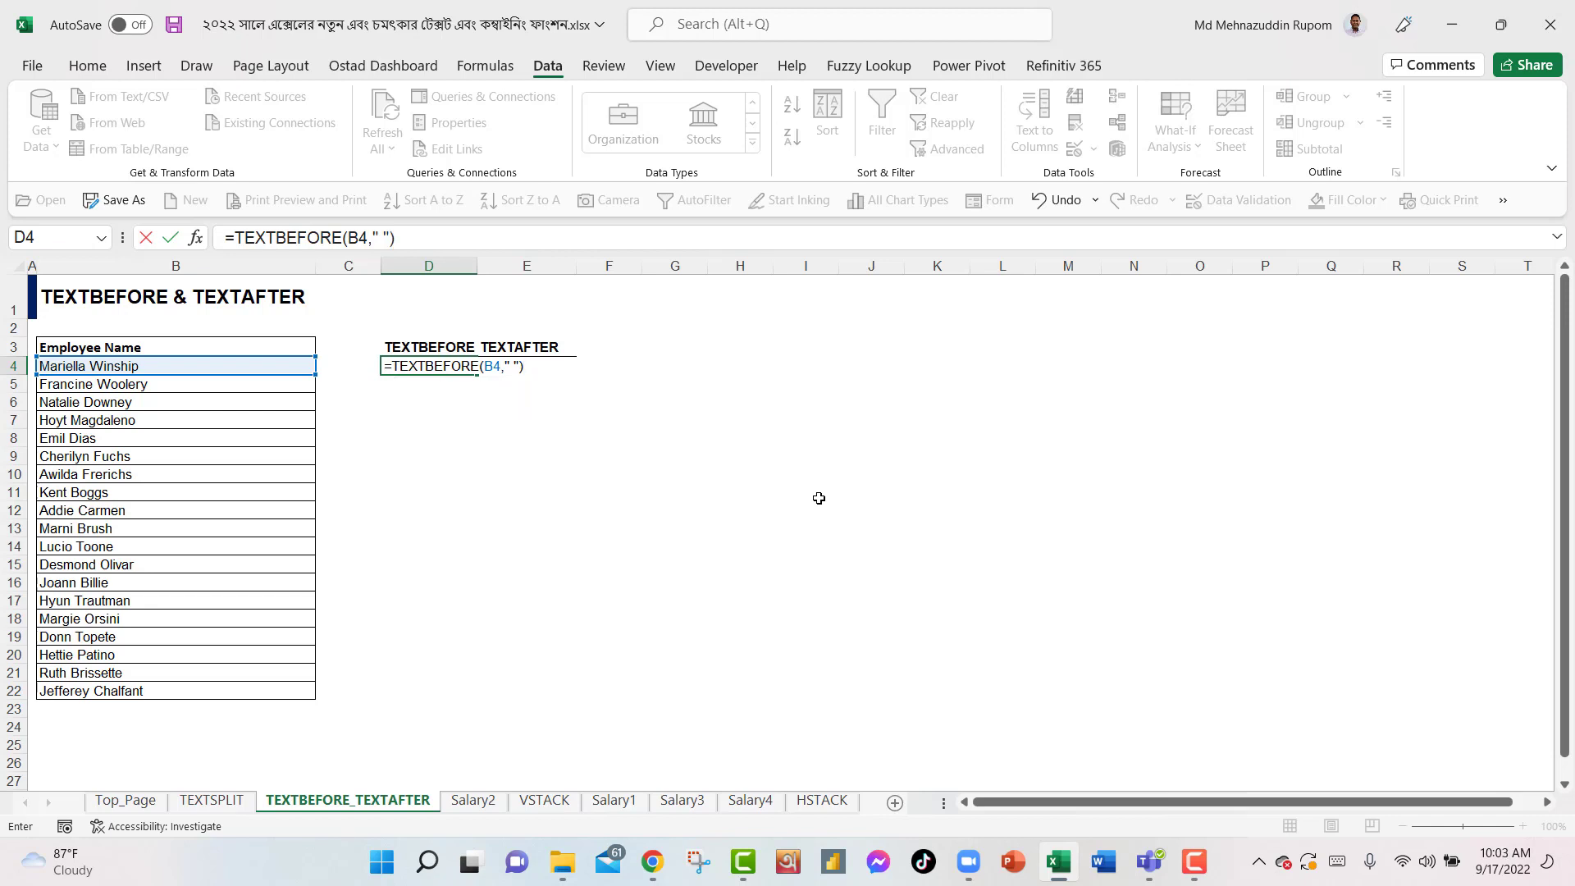
{"action": "key", "text": "Return"}
{"action": "key", "text": "Up"}
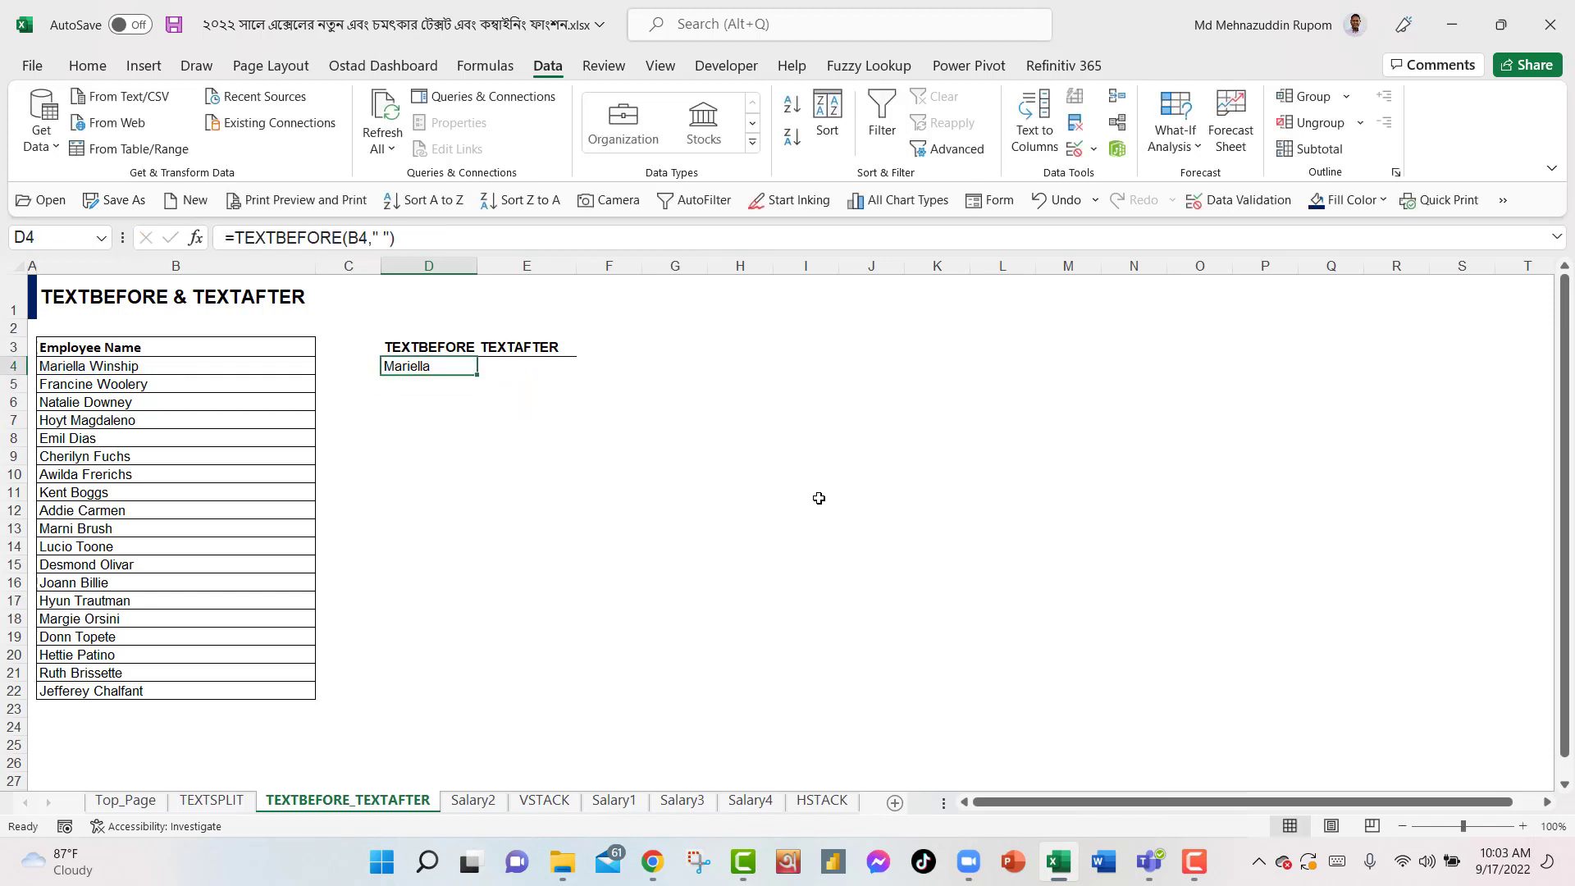
Enter =TEXTAFTER(B4," ") in E4 and fill the formulas in D4:E4 down through row 22.
{"action": "left_click", "coordinate": [520, 366]}
{"action": "type", "text": "=te"}
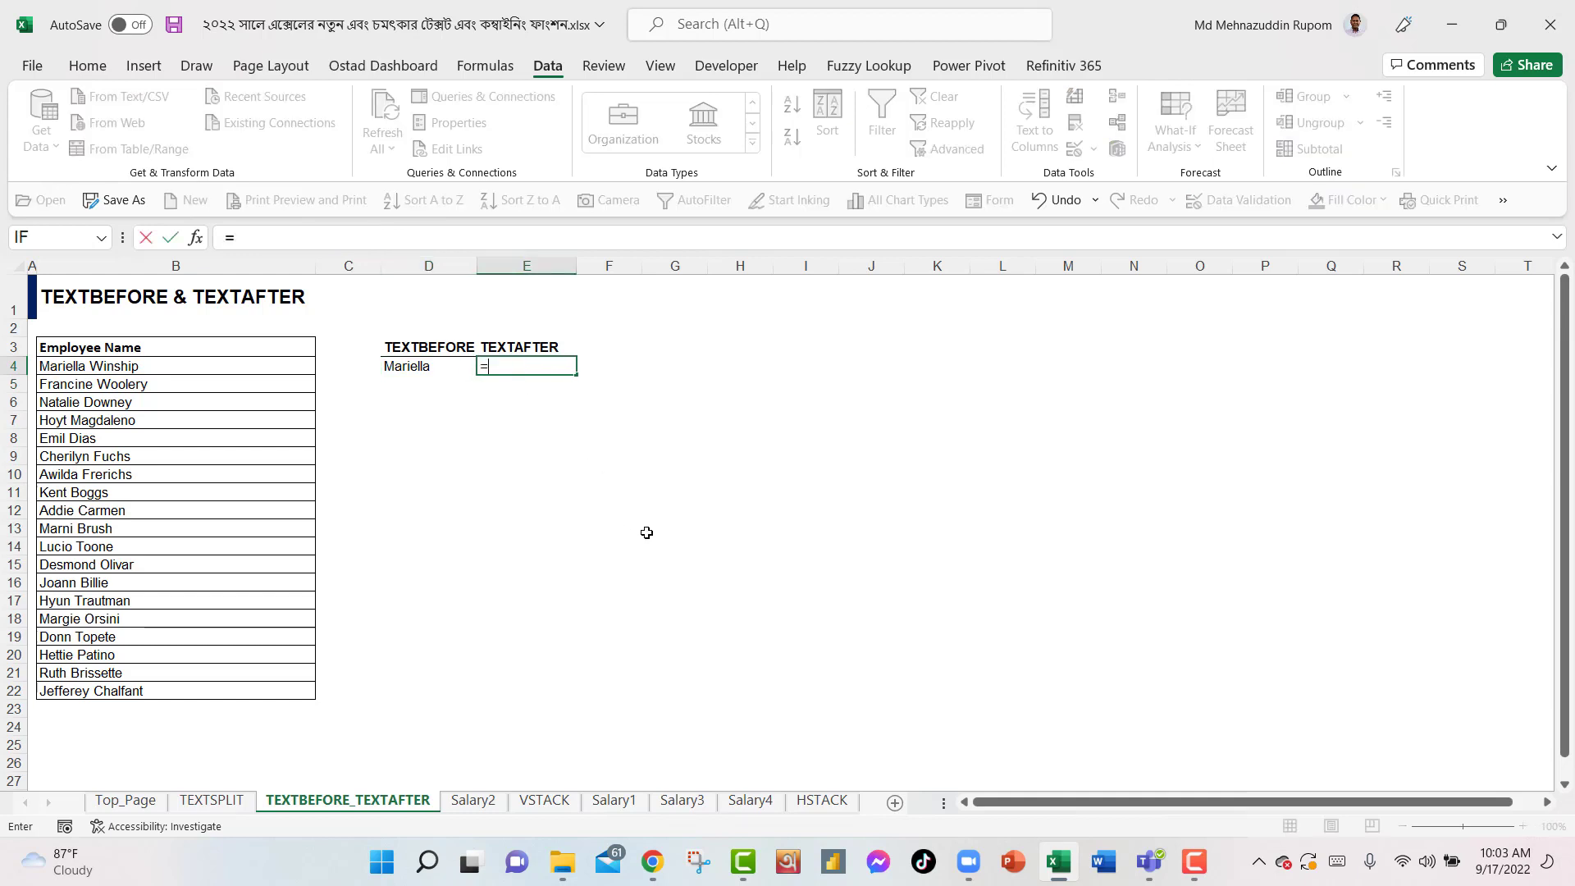
{"action": "key", "text": "Down"}
{"action": "key", "text": "Down"}
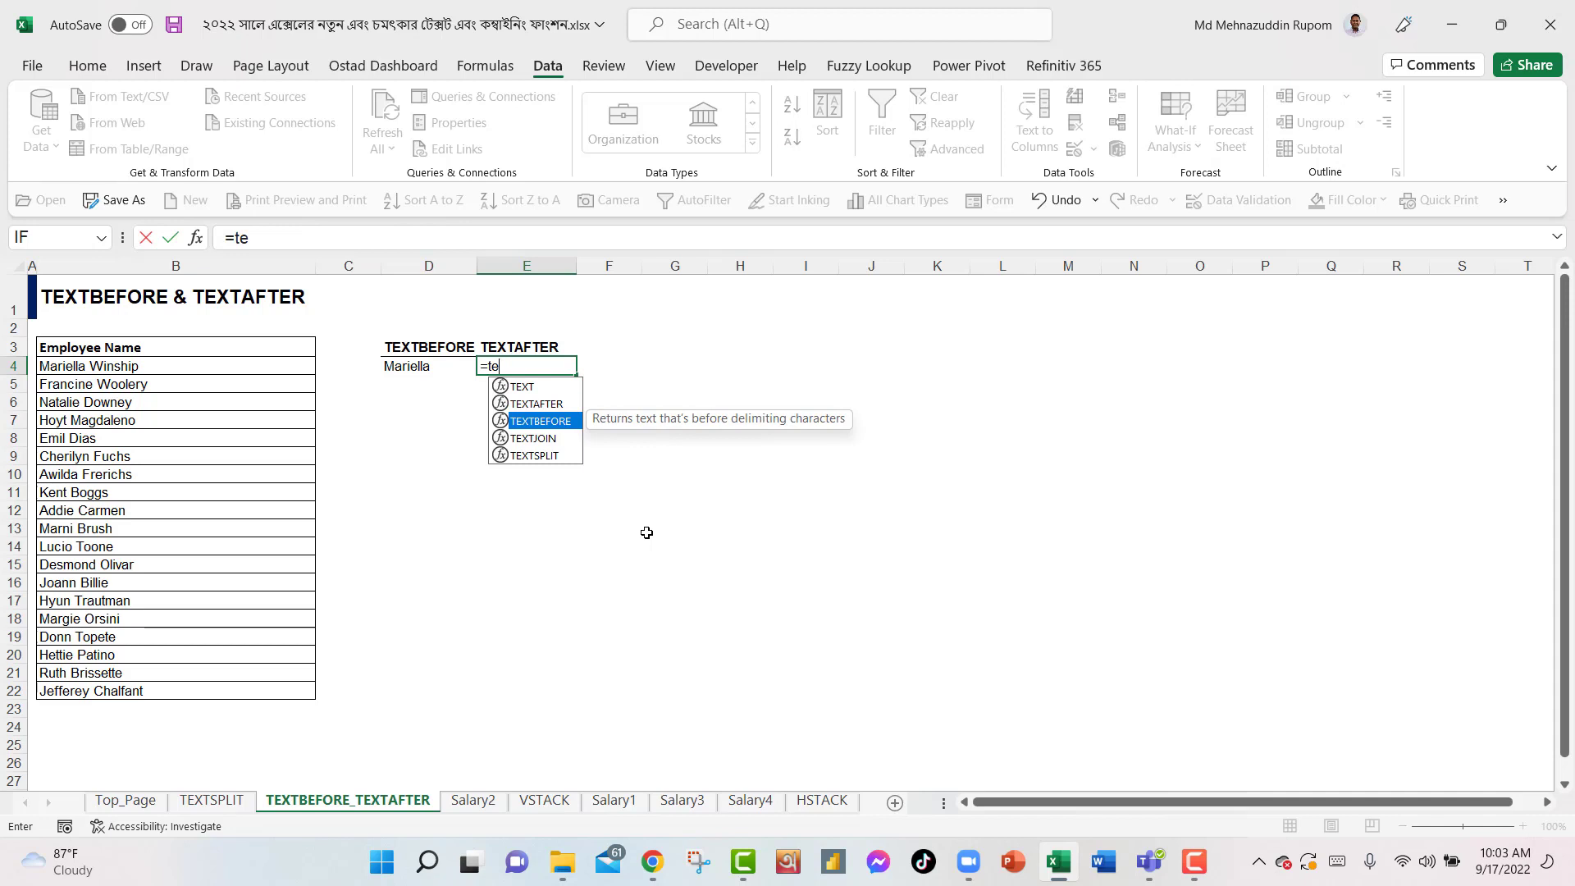
{"action": "key", "text": "Up"}
{"action": "key", "text": "Tab"}
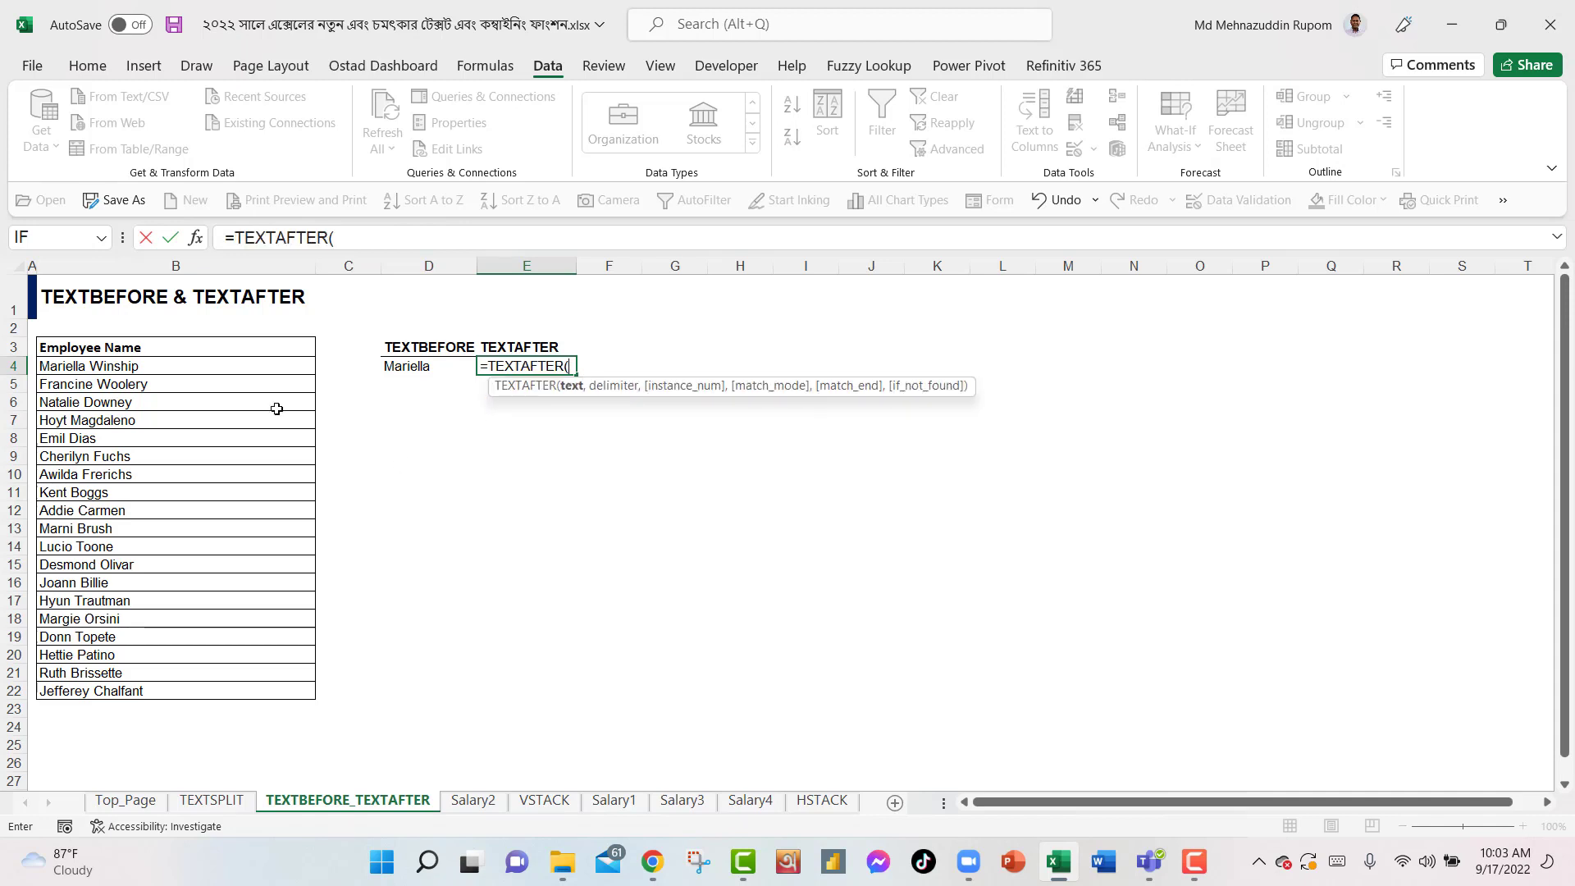
{"action": "left_click", "coordinate": [131, 369]}
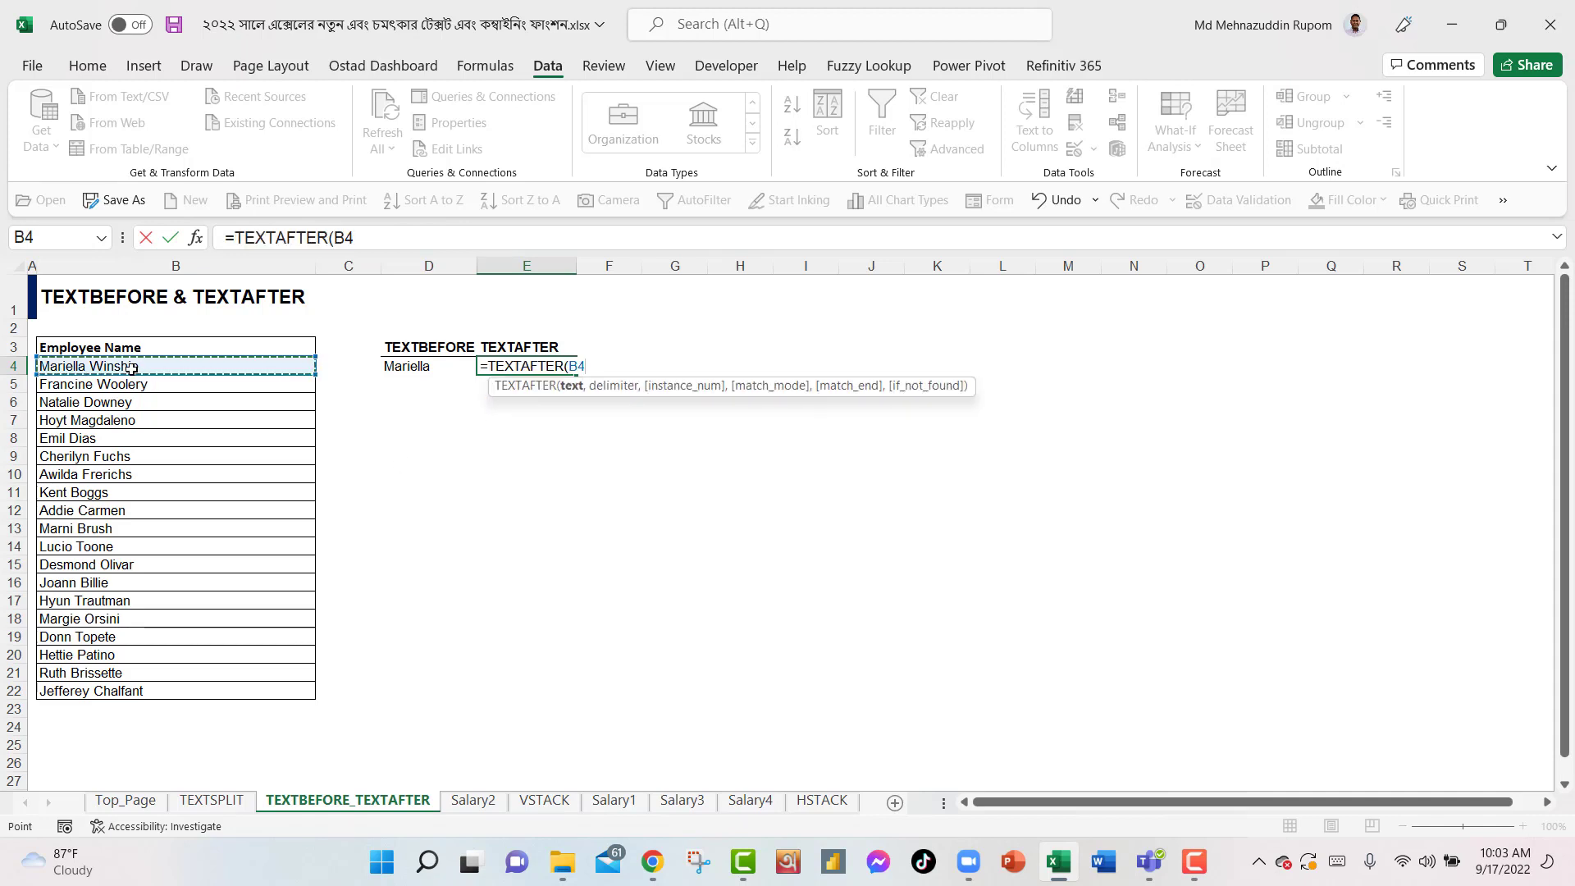
{"action": "type", "text": ","}
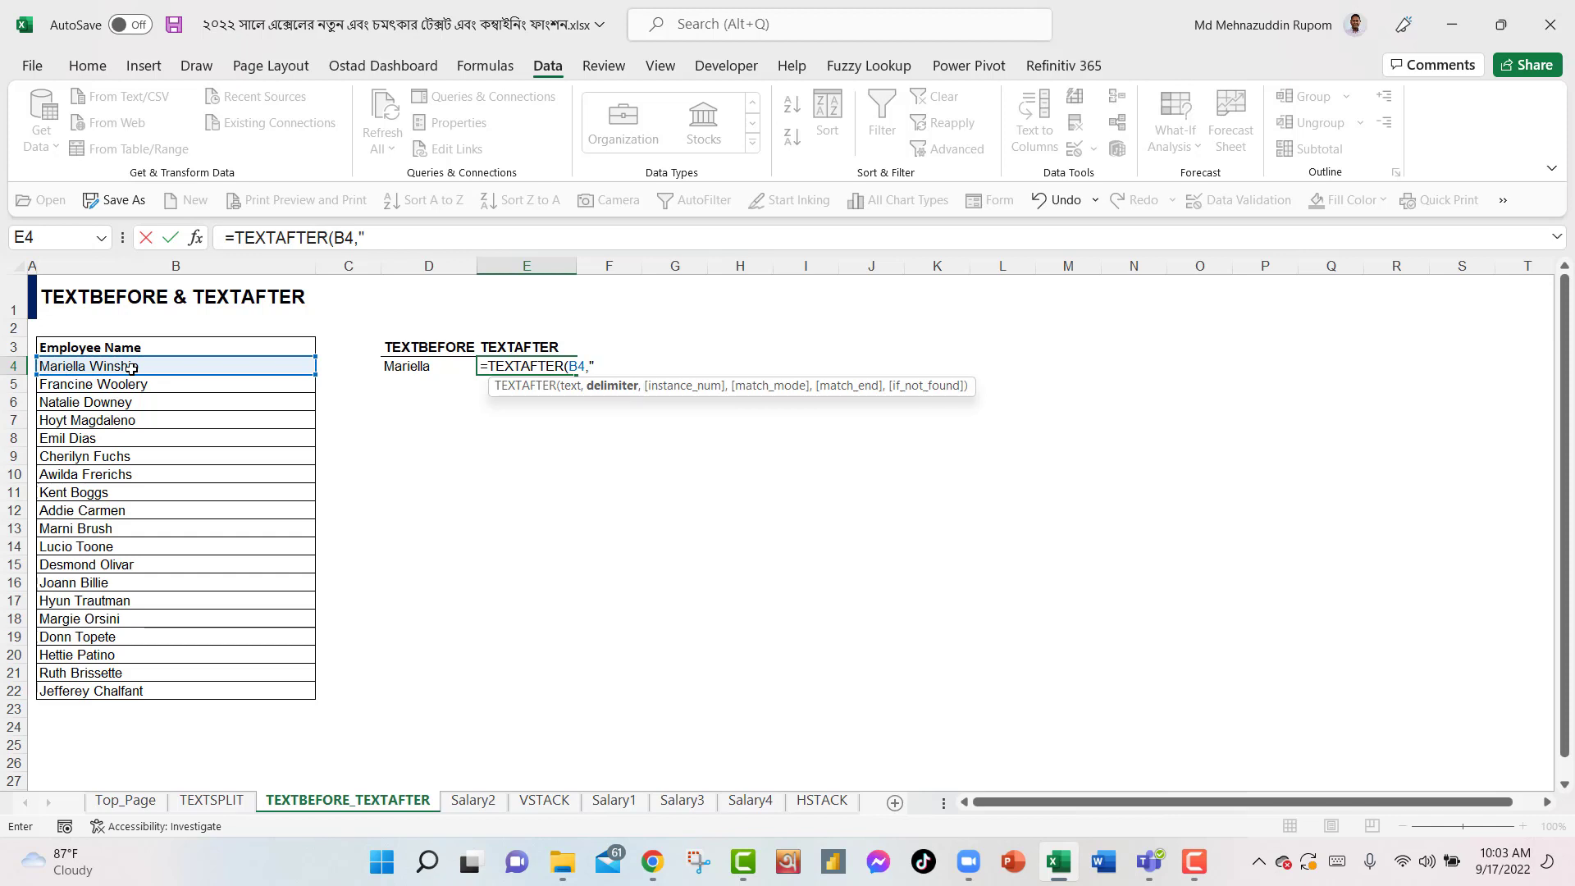
{"action": "type", "text": "\" \")"}
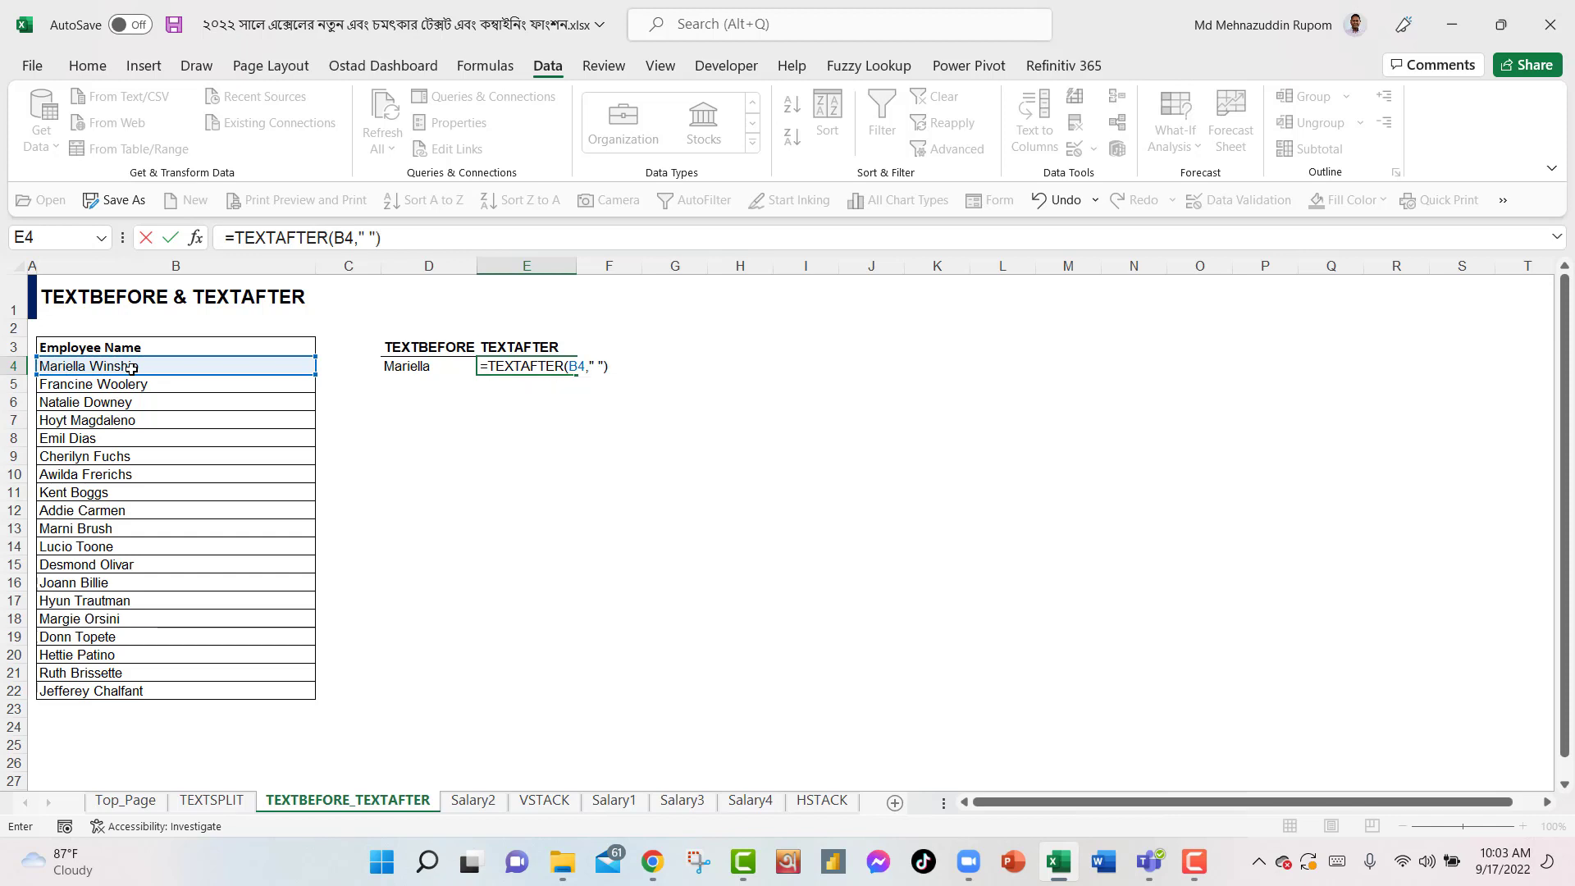
{"action": "key", "text": "Return"}
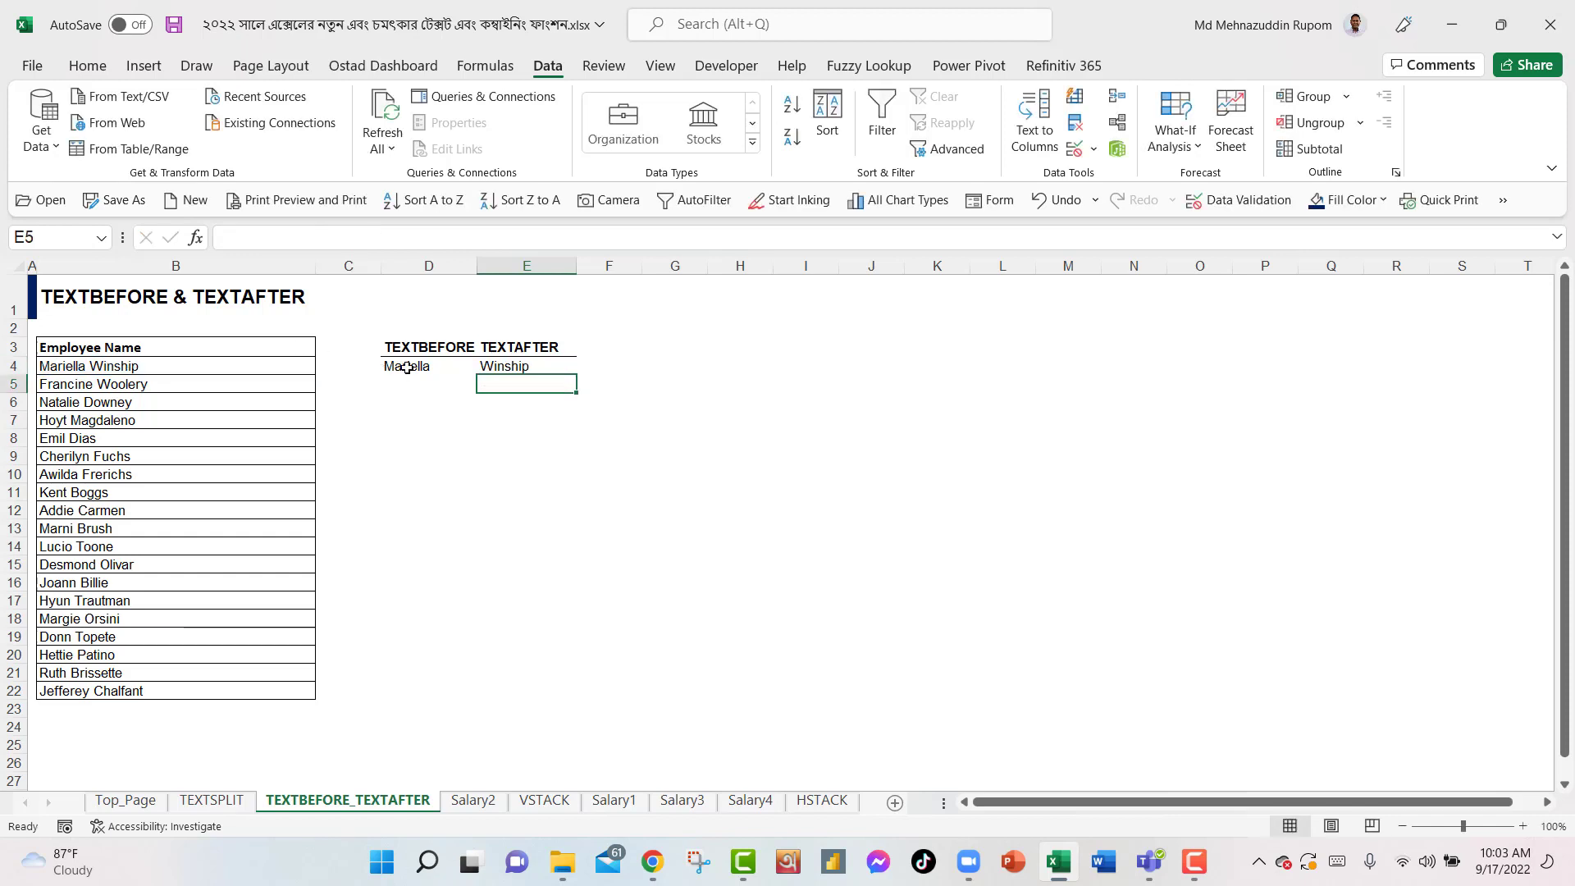
{"action": "left_click_drag", "start_coordinate": [407, 369], "coordinate": [539, 693]}
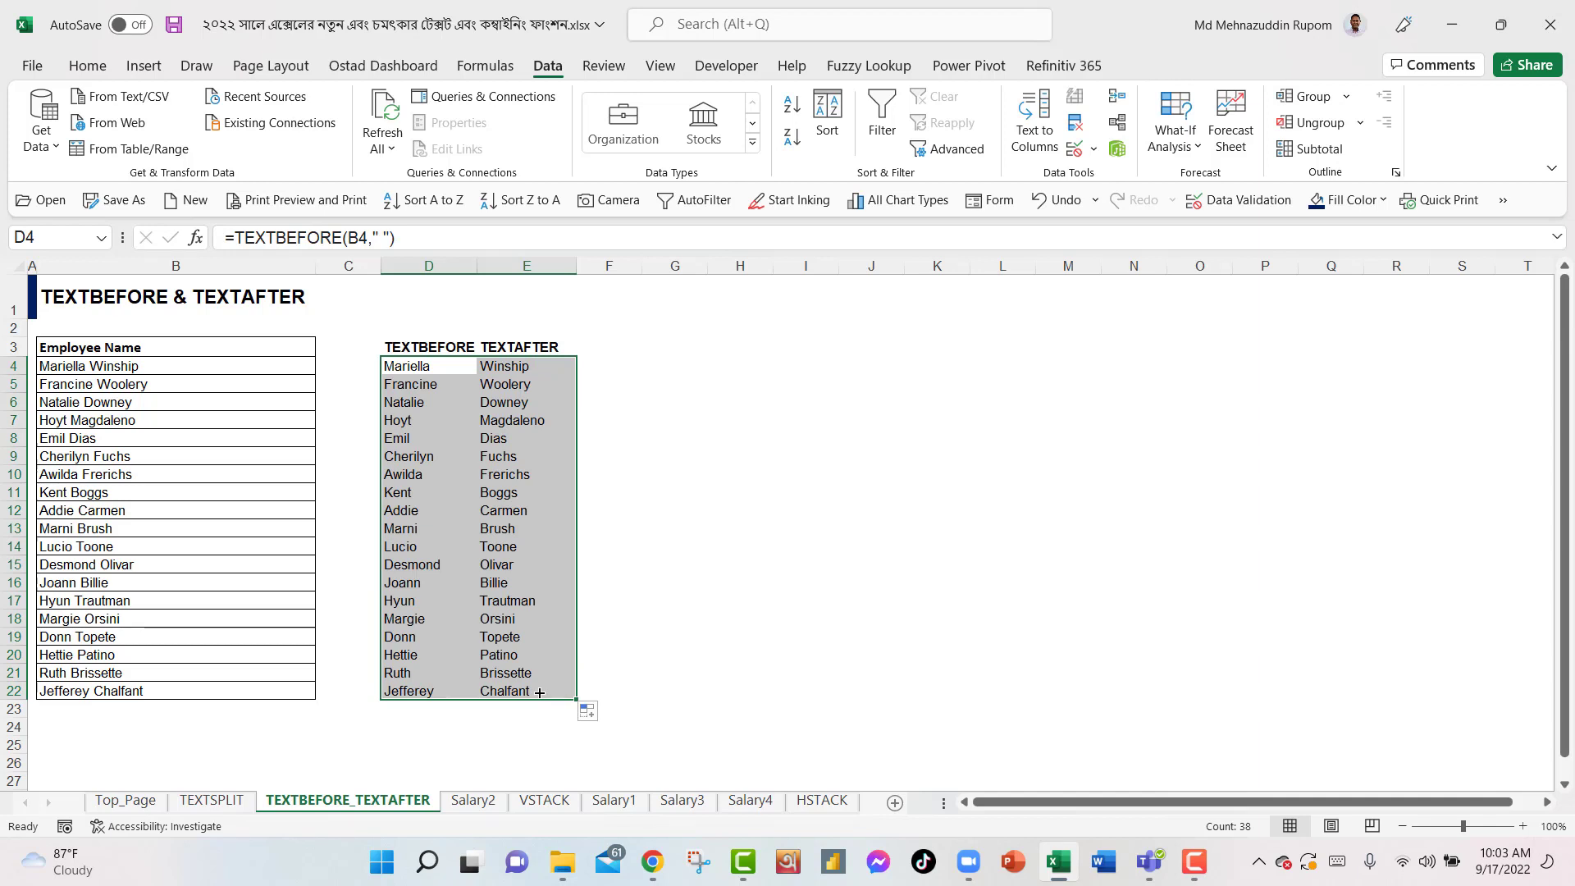
Look through the VSTACK sheet and the Salary1, Salary3 and Salary4 sheets, returning to Salary1.
{"action": "left_click", "coordinate": [544, 802]}
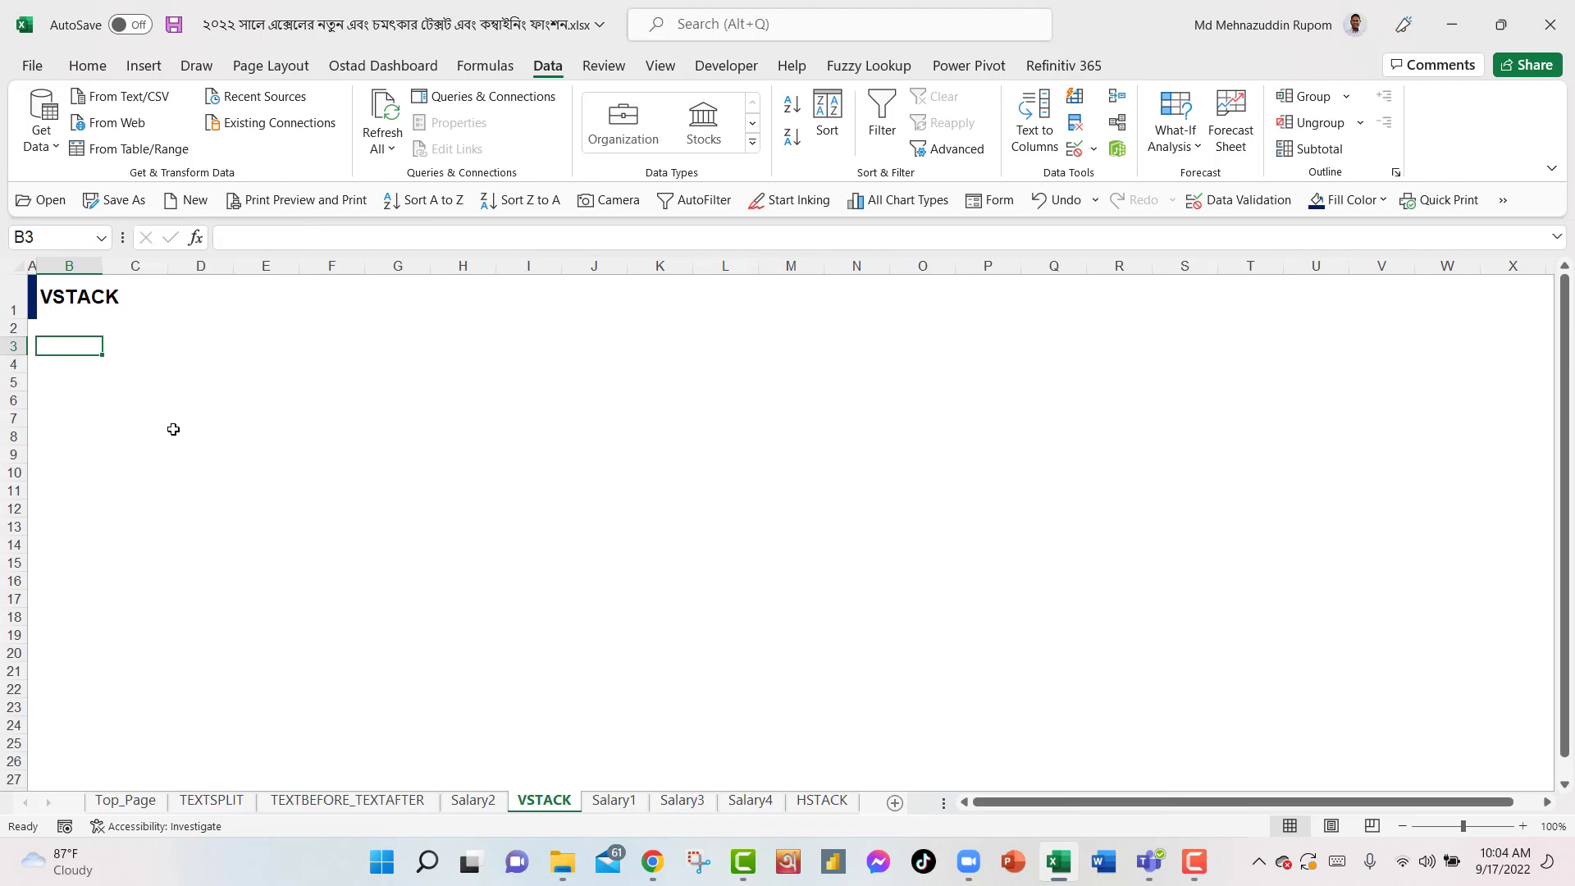
{"action": "left_click", "coordinate": [638, 802]}
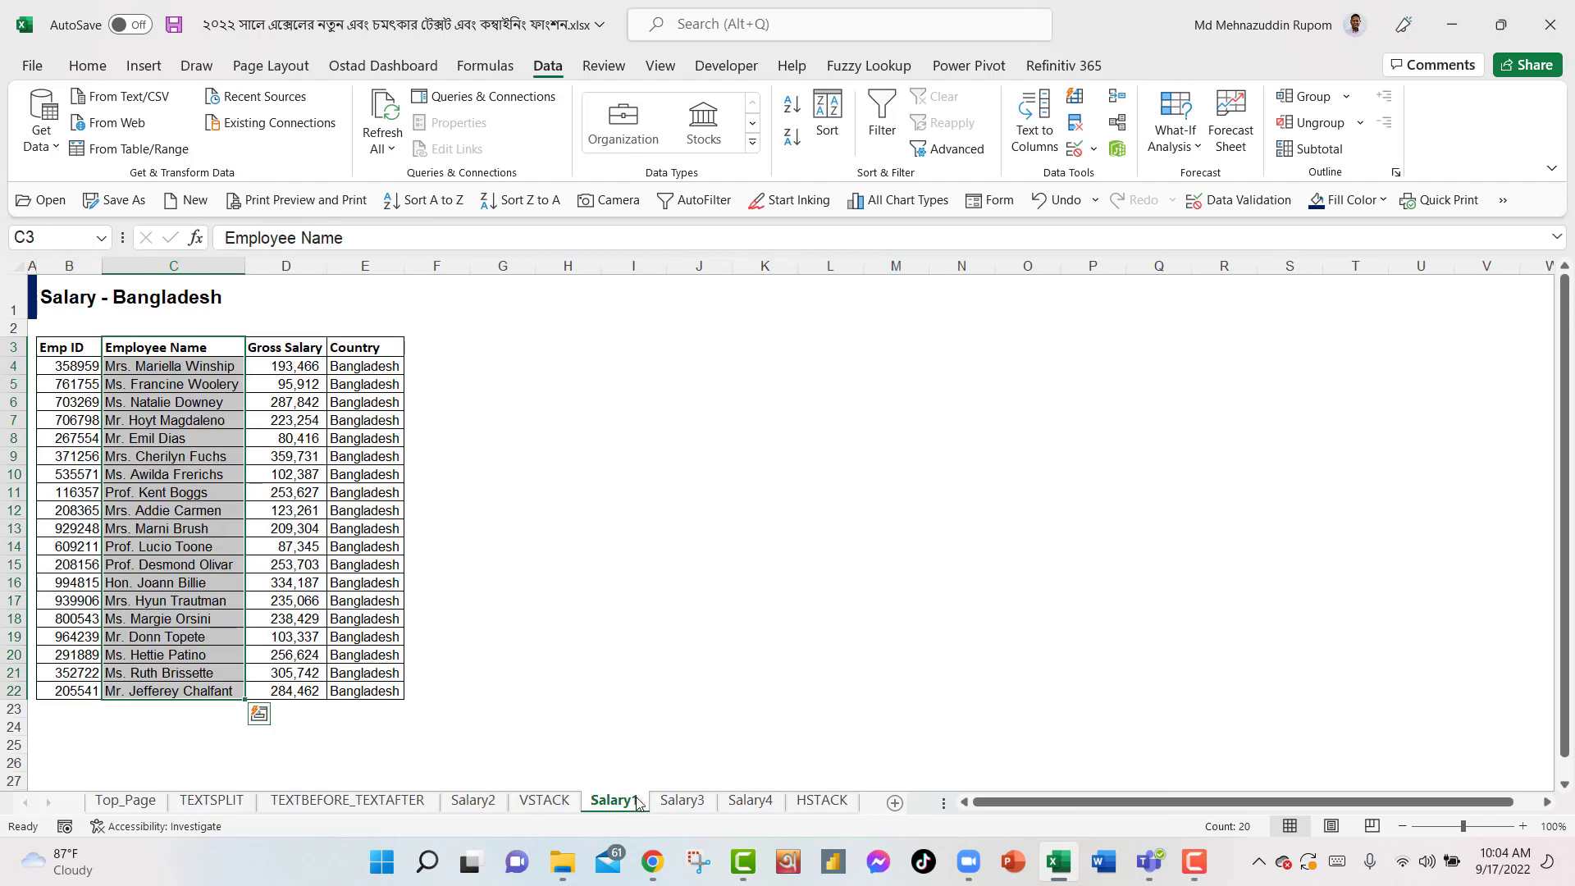
{"action": "left_click", "coordinate": [680, 812]}
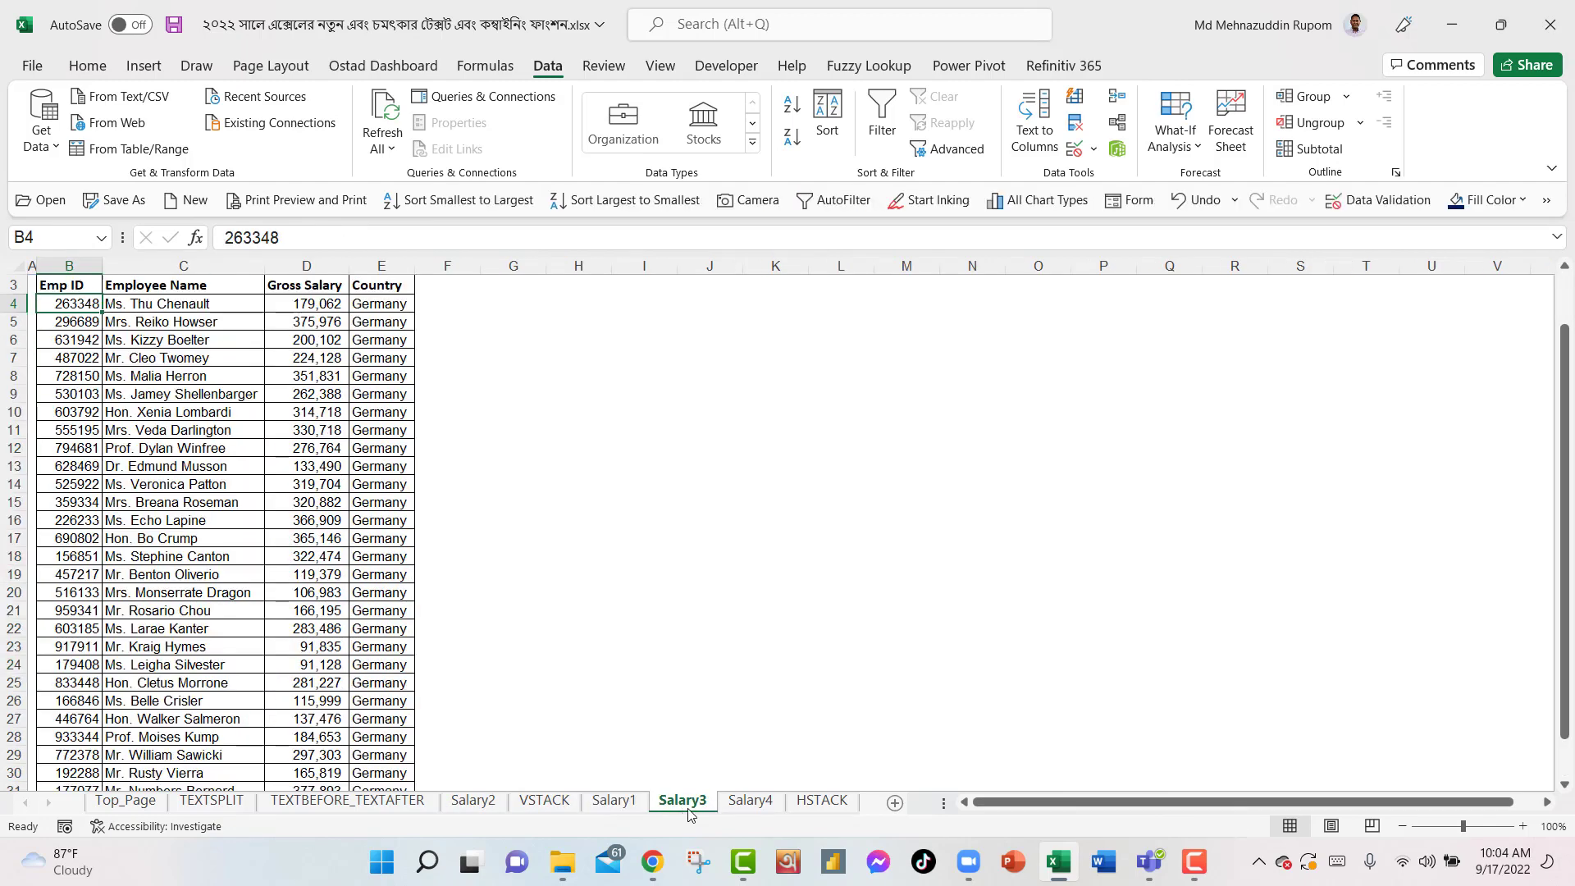
{"action": "left_click", "coordinate": [748, 811]}
{"action": "left_click", "coordinate": [629, 809]}
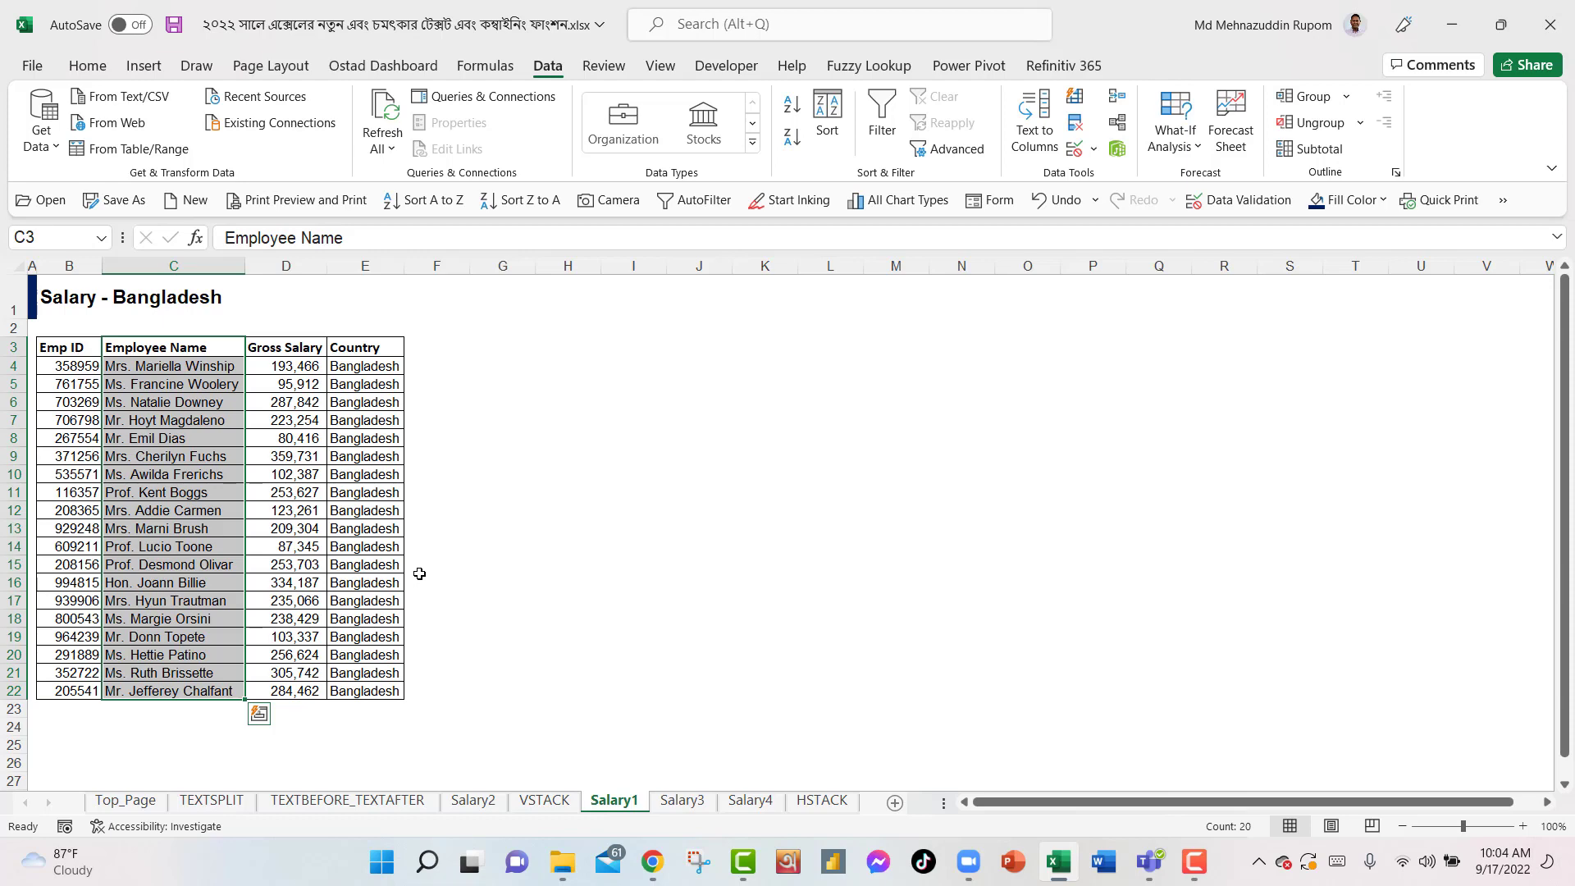
Copy the header row B3:E3 from the Salary4 sheet to B3 on the VSTACK sheet and select cell B4.
{"action": "left_click", "coordinate": [682, 800]}
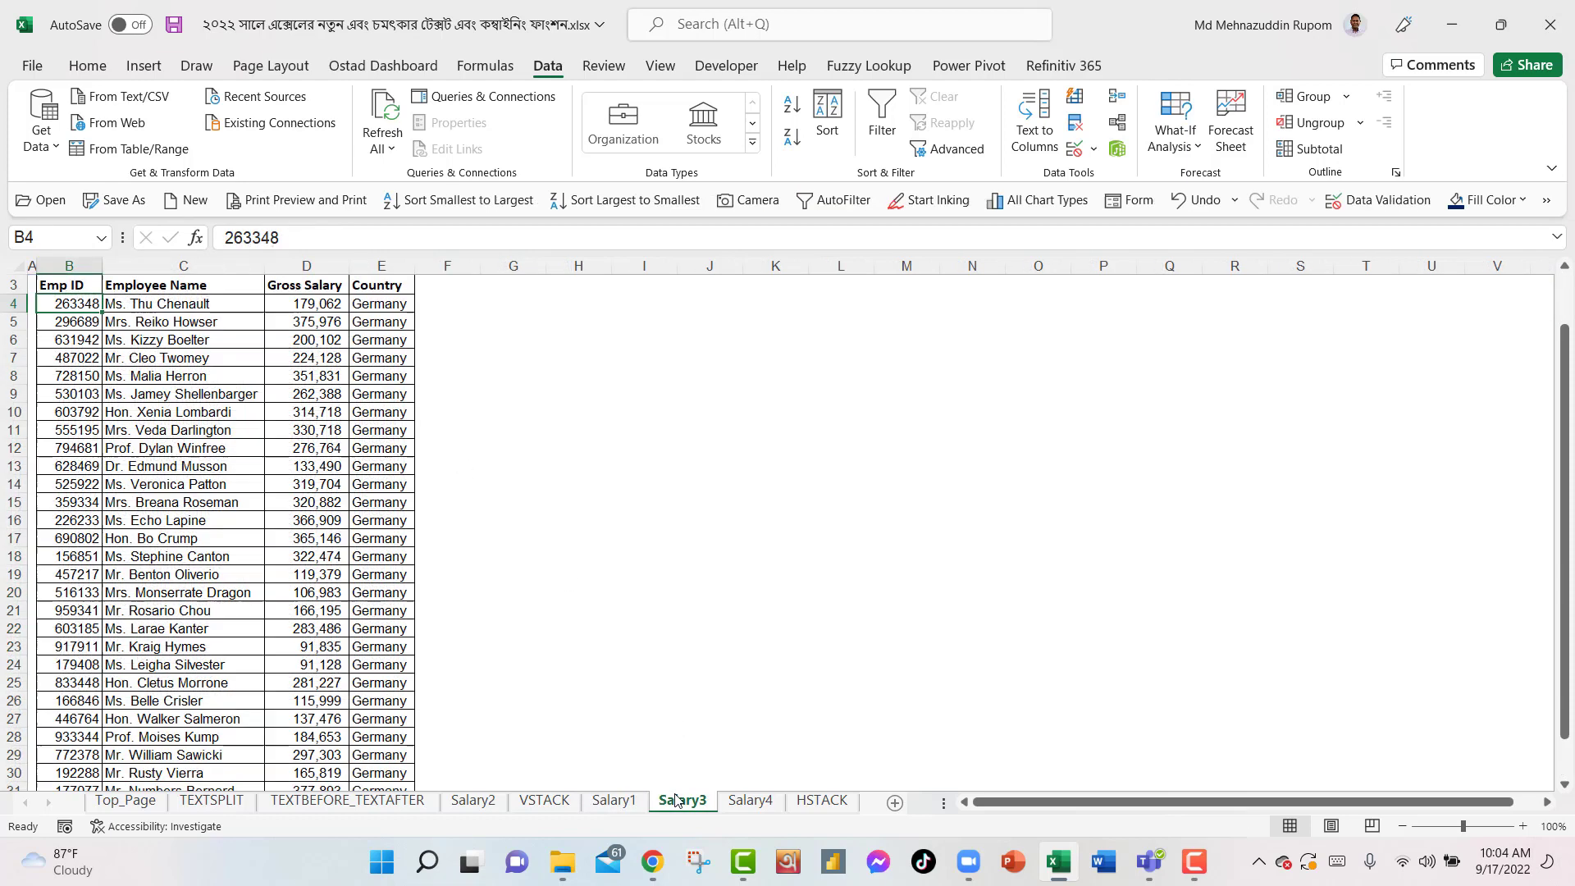
{"action": "left_click", "coordinate": [1564, 286]}
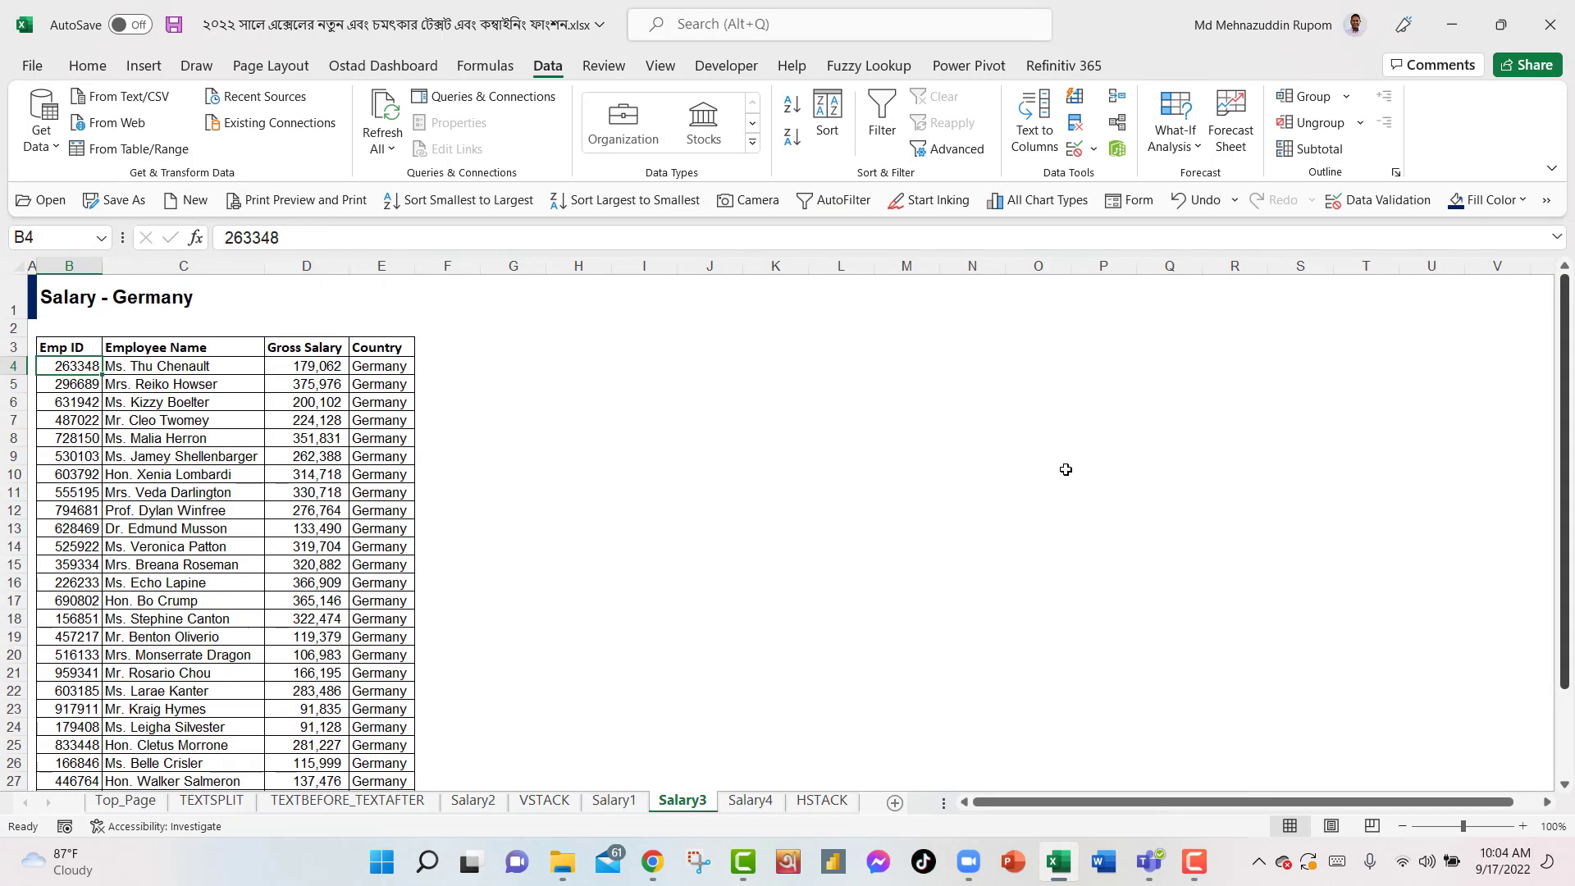
{"action": "left_click", "coordinate": [733, 800]}
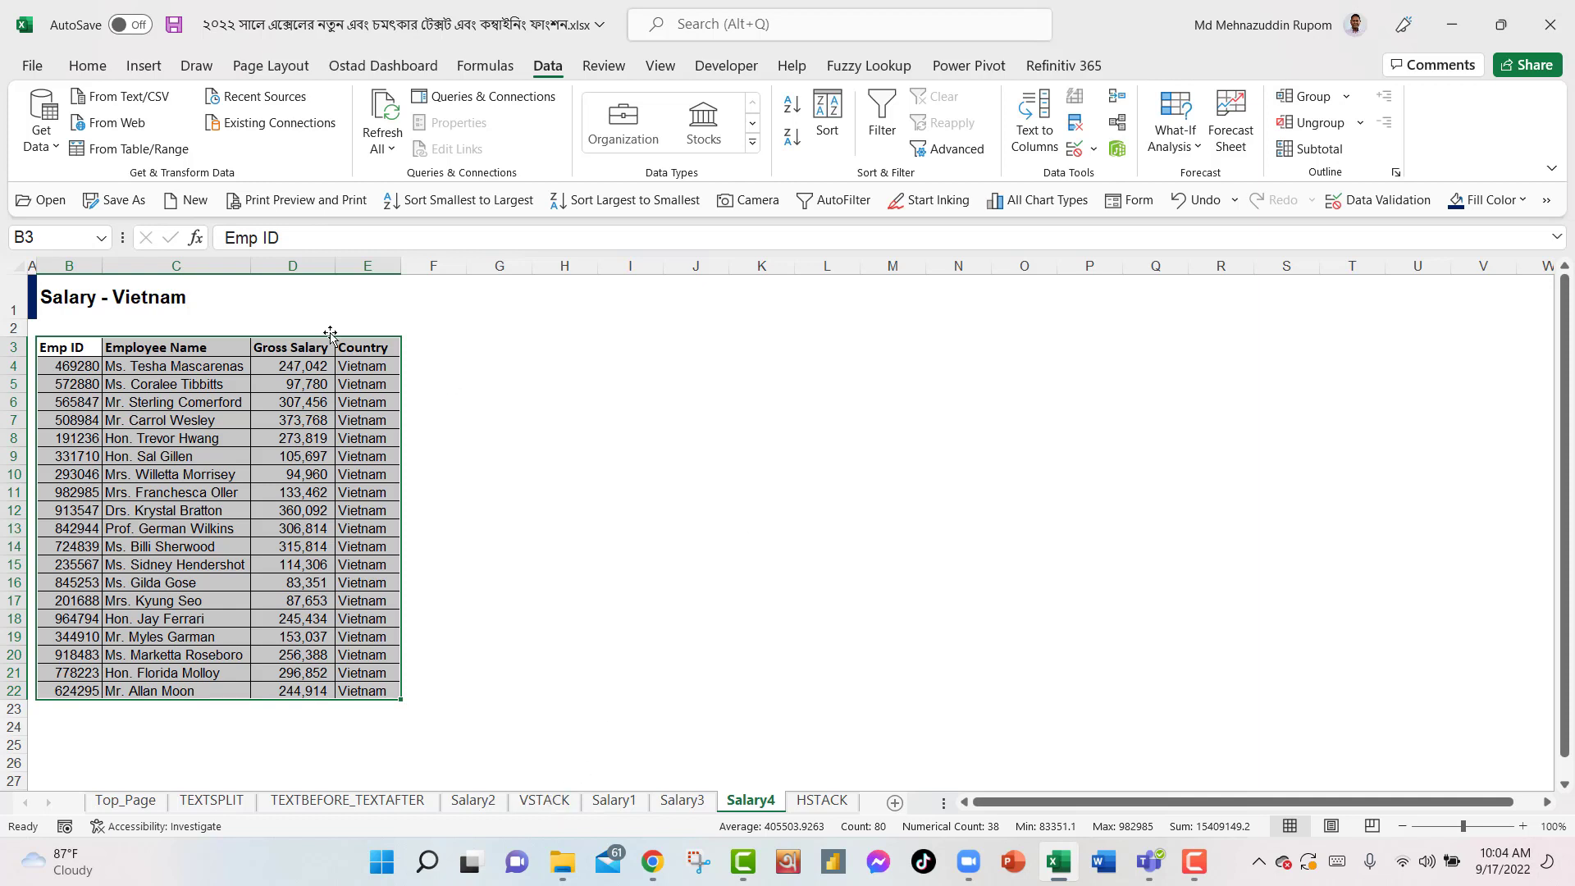
{"action": "left_click", "coordinate": [75, 348]}
{"action": "left_click_drag", "start_coordinate": [74, 348], "coordinate": [379, 350]}
{"action": "key", "text": "ctrl+c"}
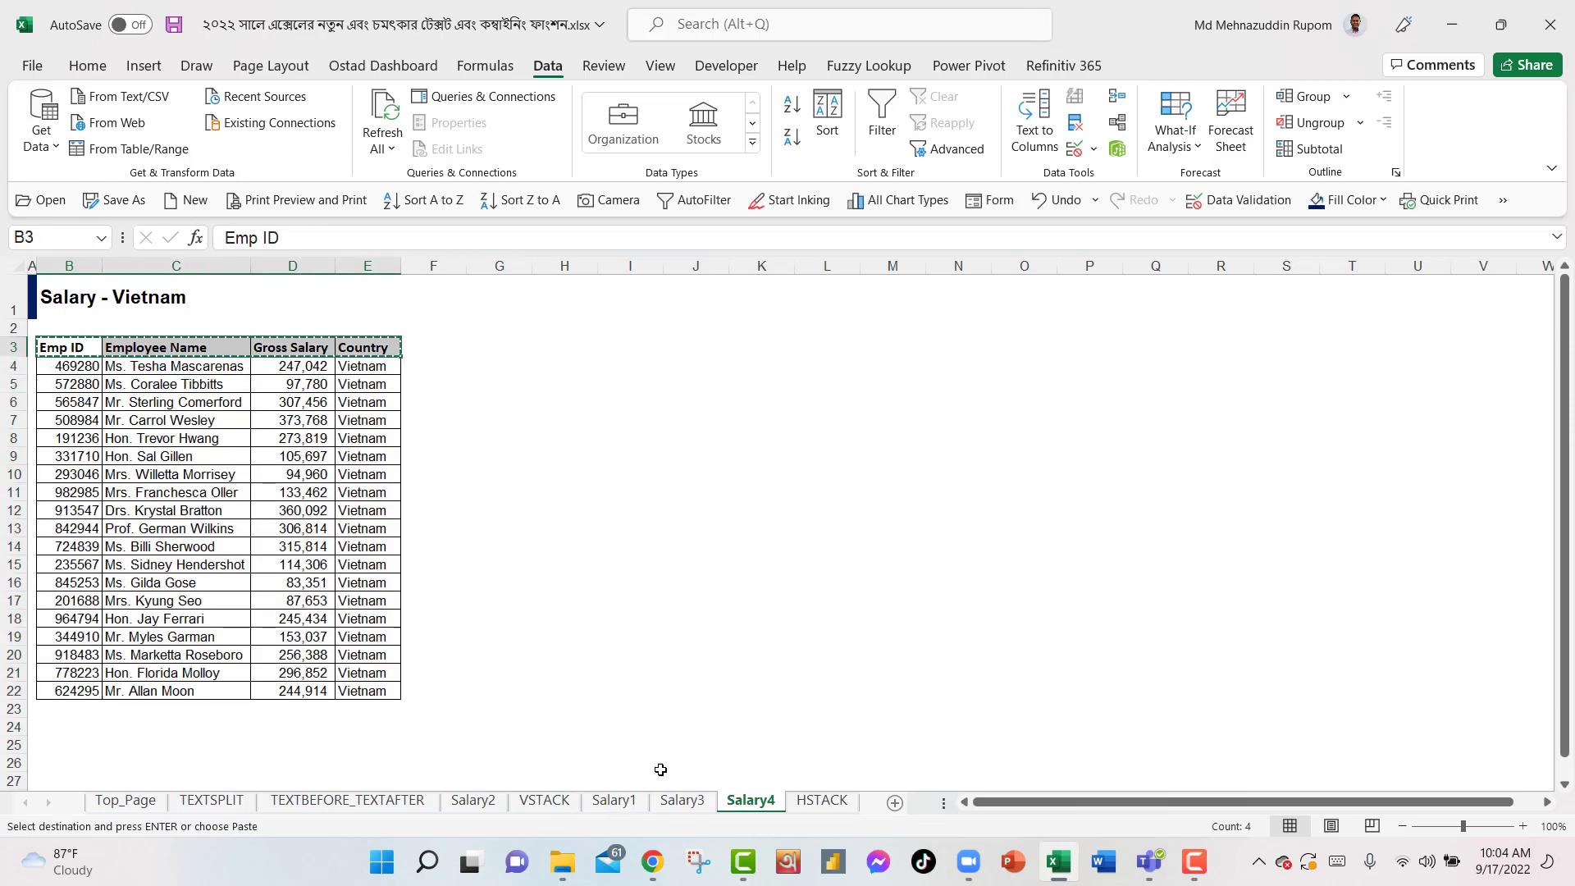
{"action": "left_click", "coordinate": [562, 808]}
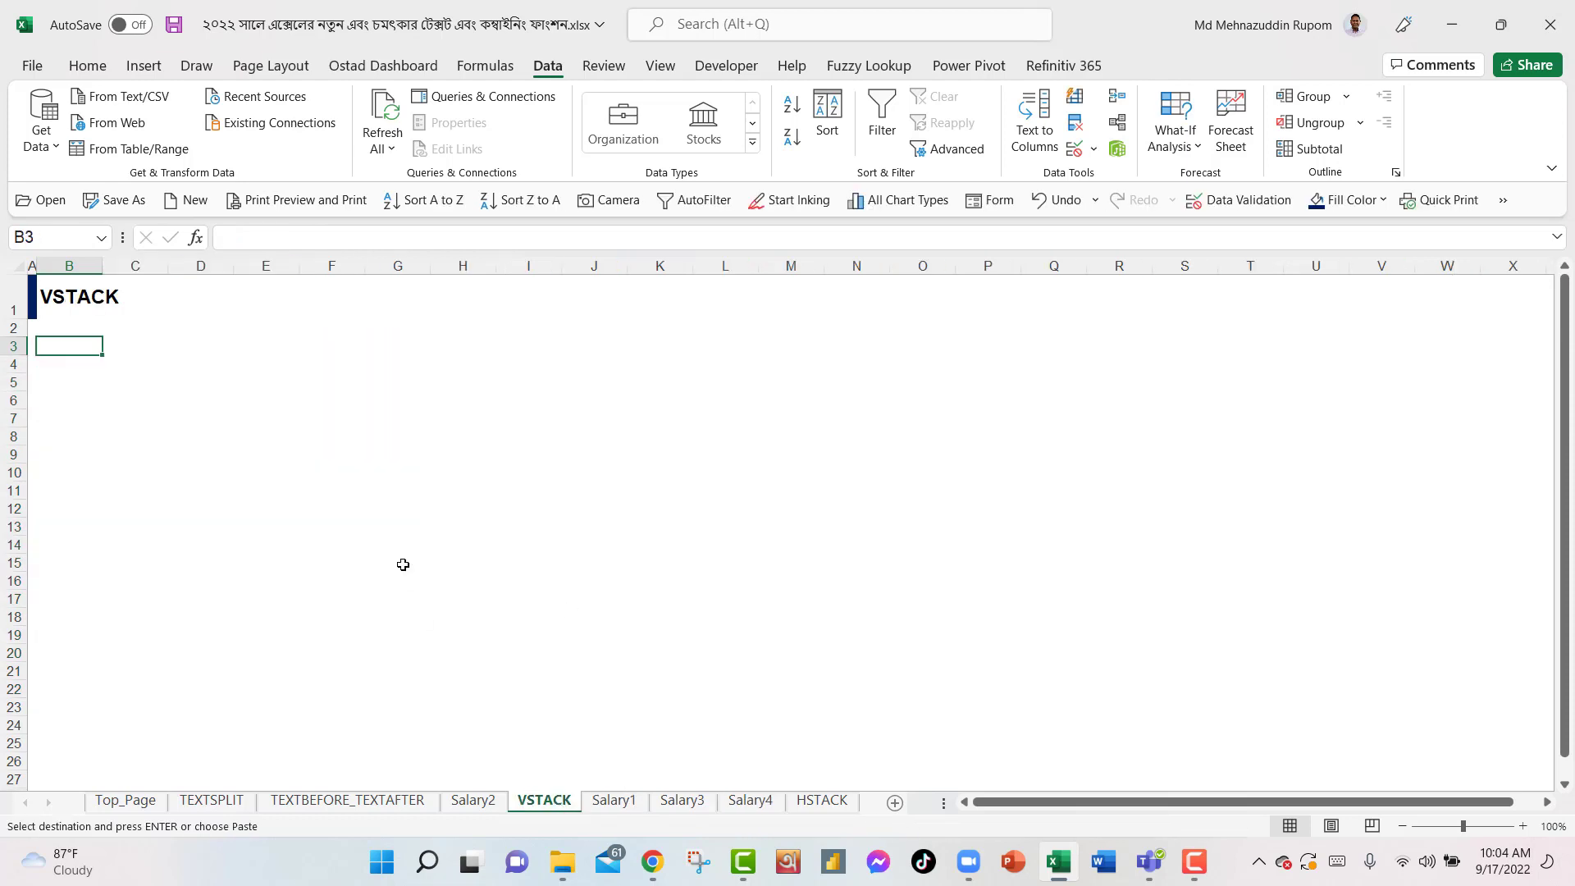
{"action": "key", "text": "ctrl+v"}
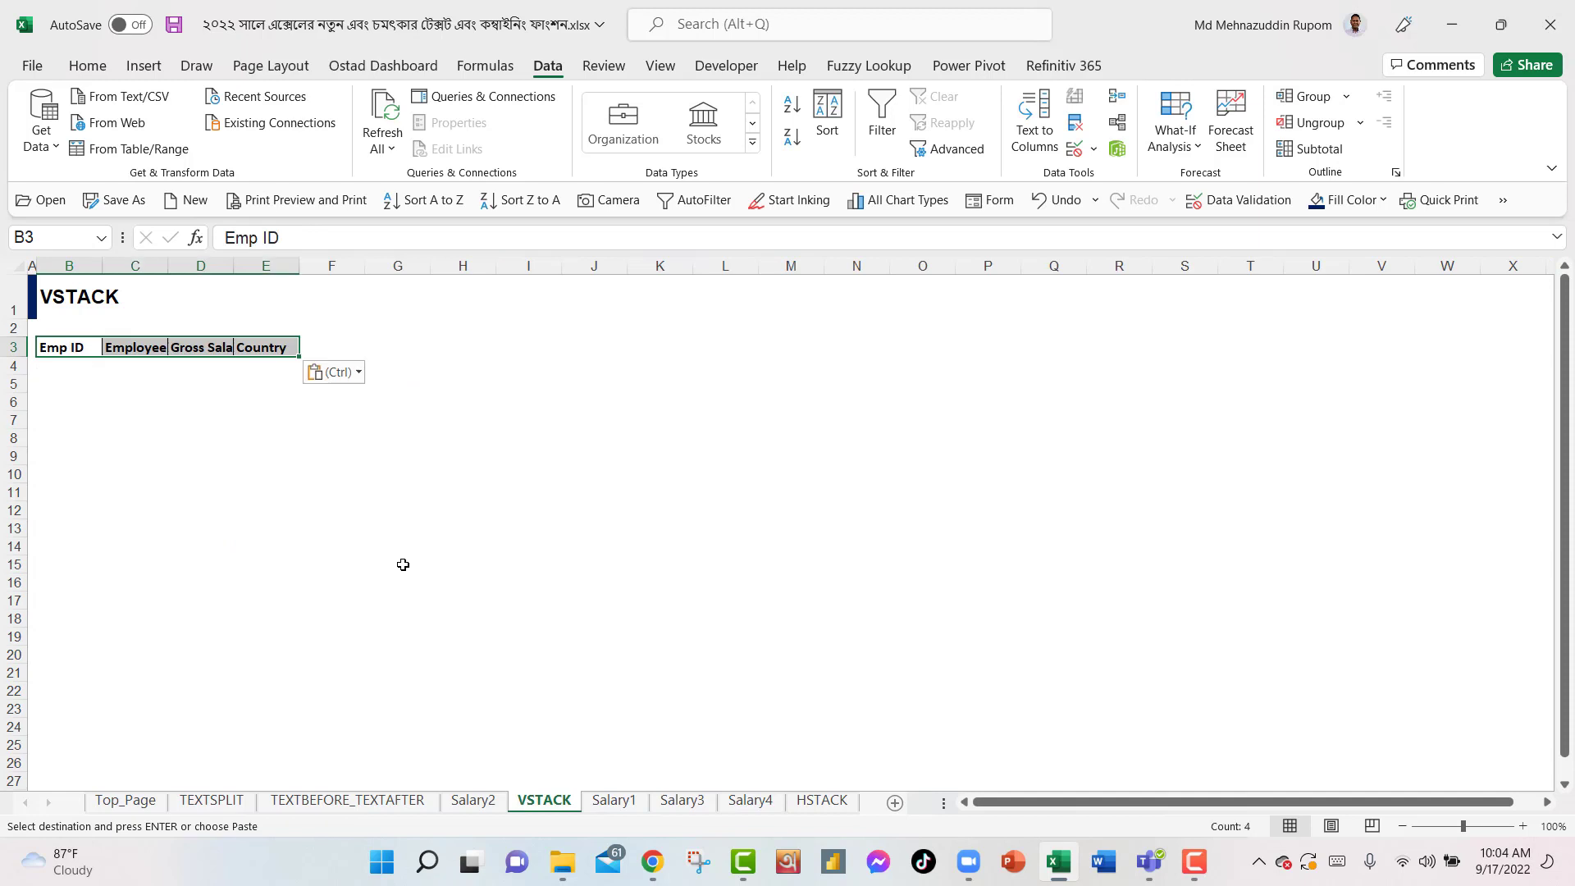
{"action": "left_click", "coordinate": [78, 366]}
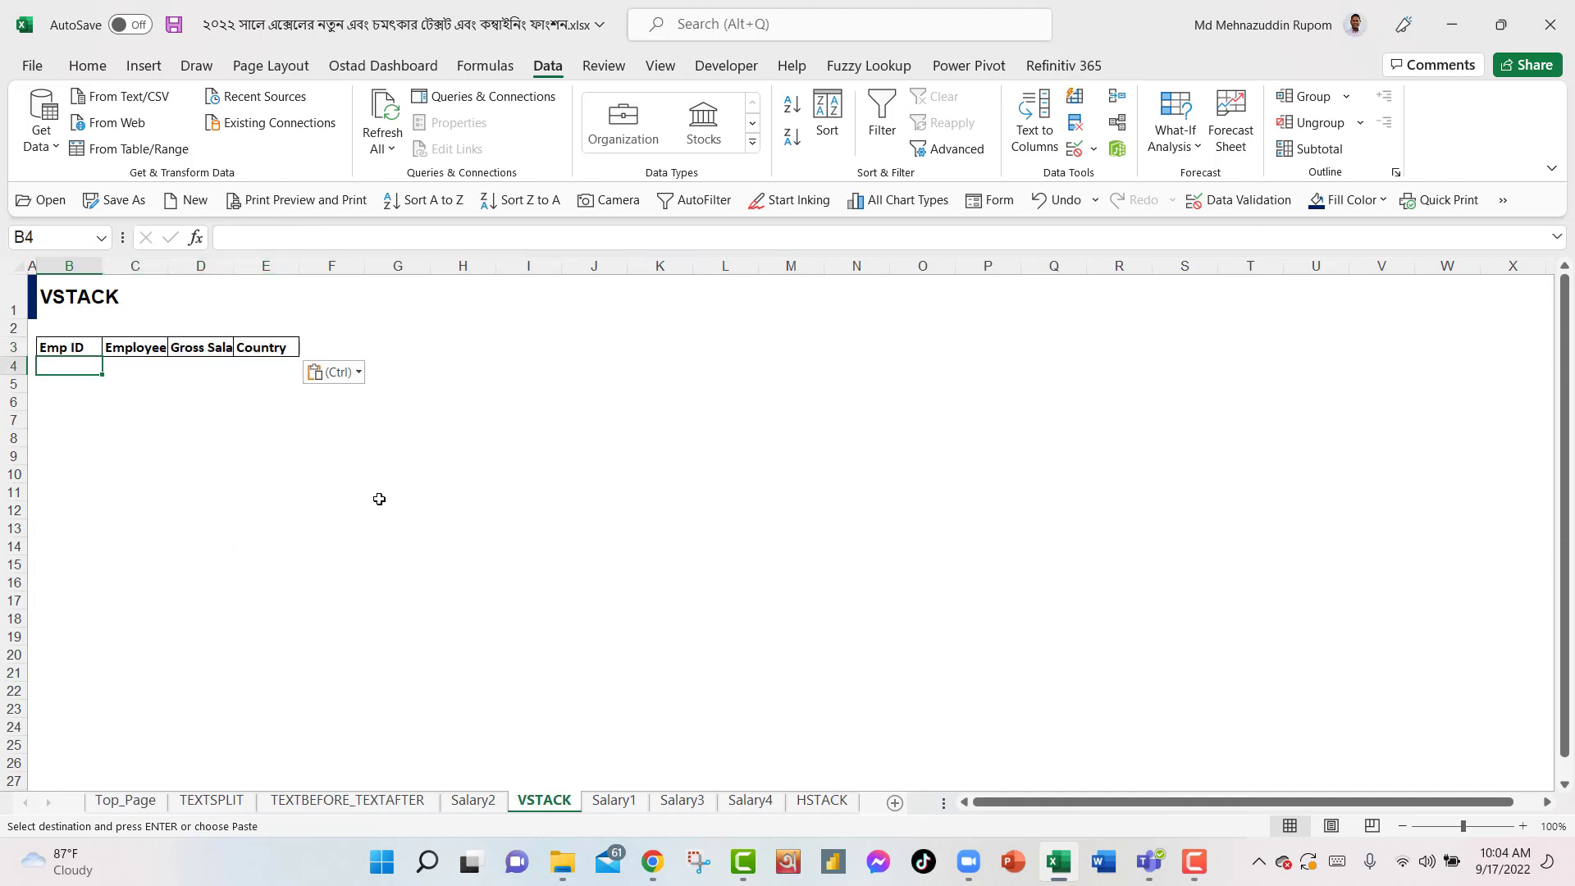
{"action": "type", "text": "=vs"}
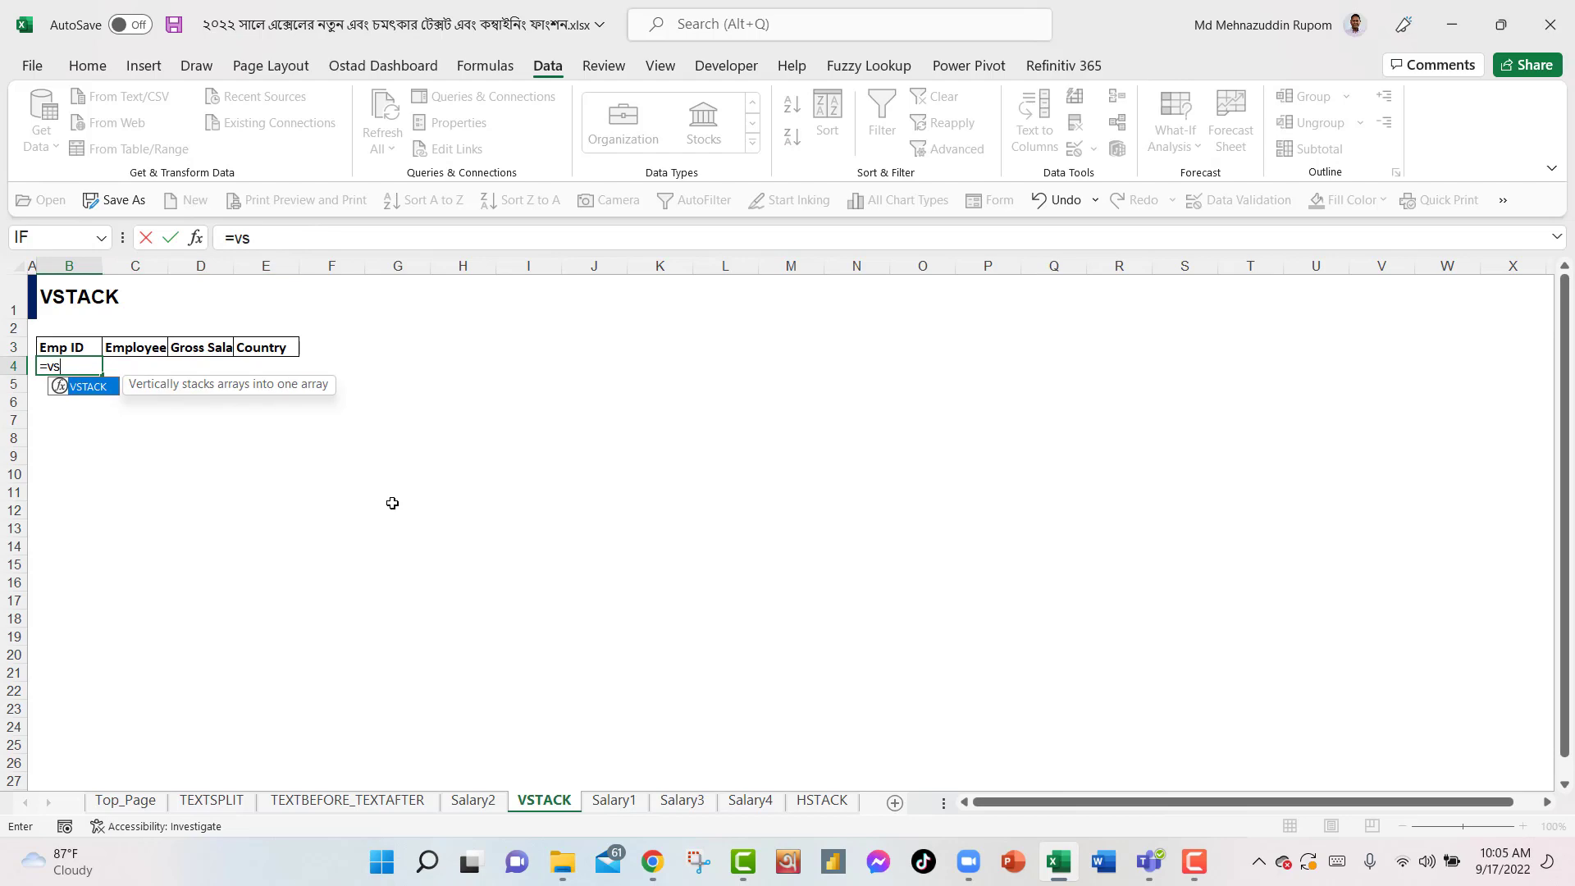
{"action": "key", "text": "Tab"}
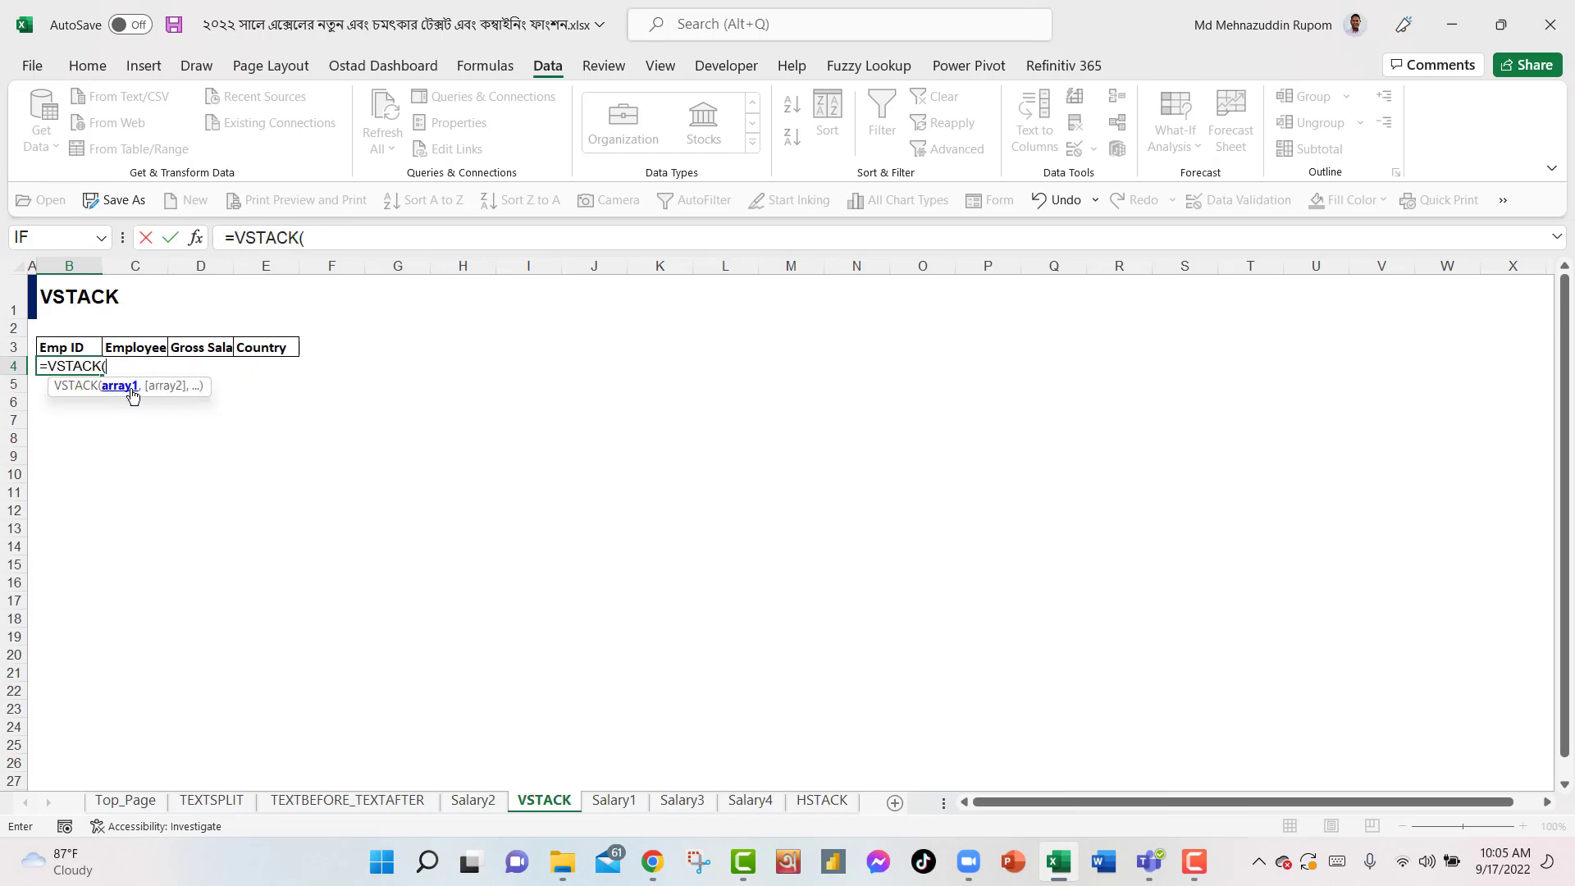
{"action": "left_click", "coordinate": [629, 806]}
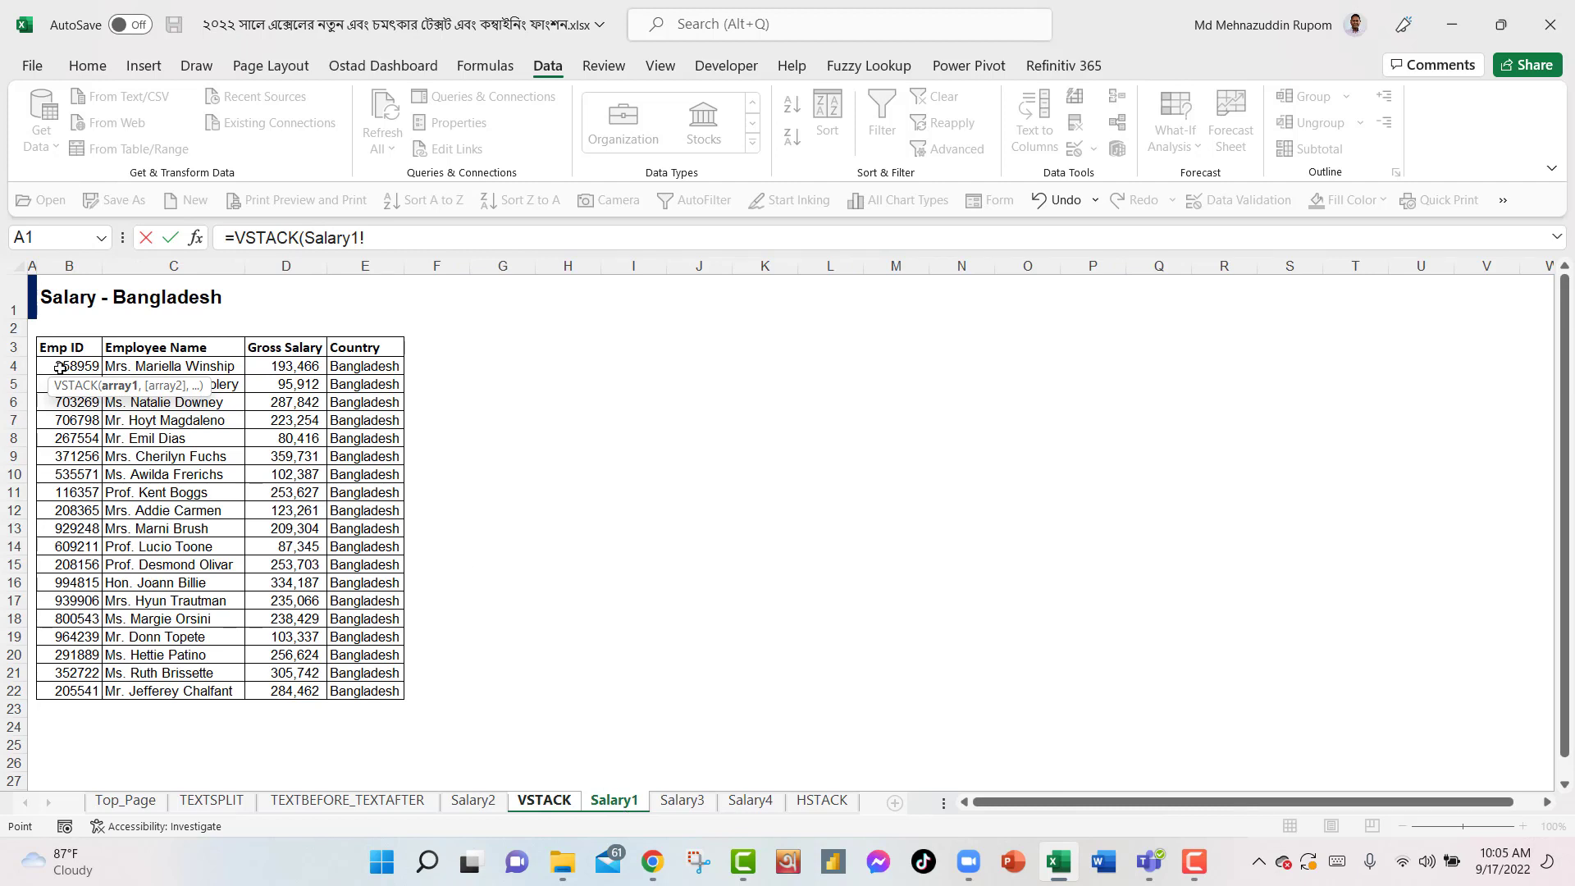
{"action": "left_click_drag", "start_coordinate": [60, 367], "coordinate": [385, 693]}
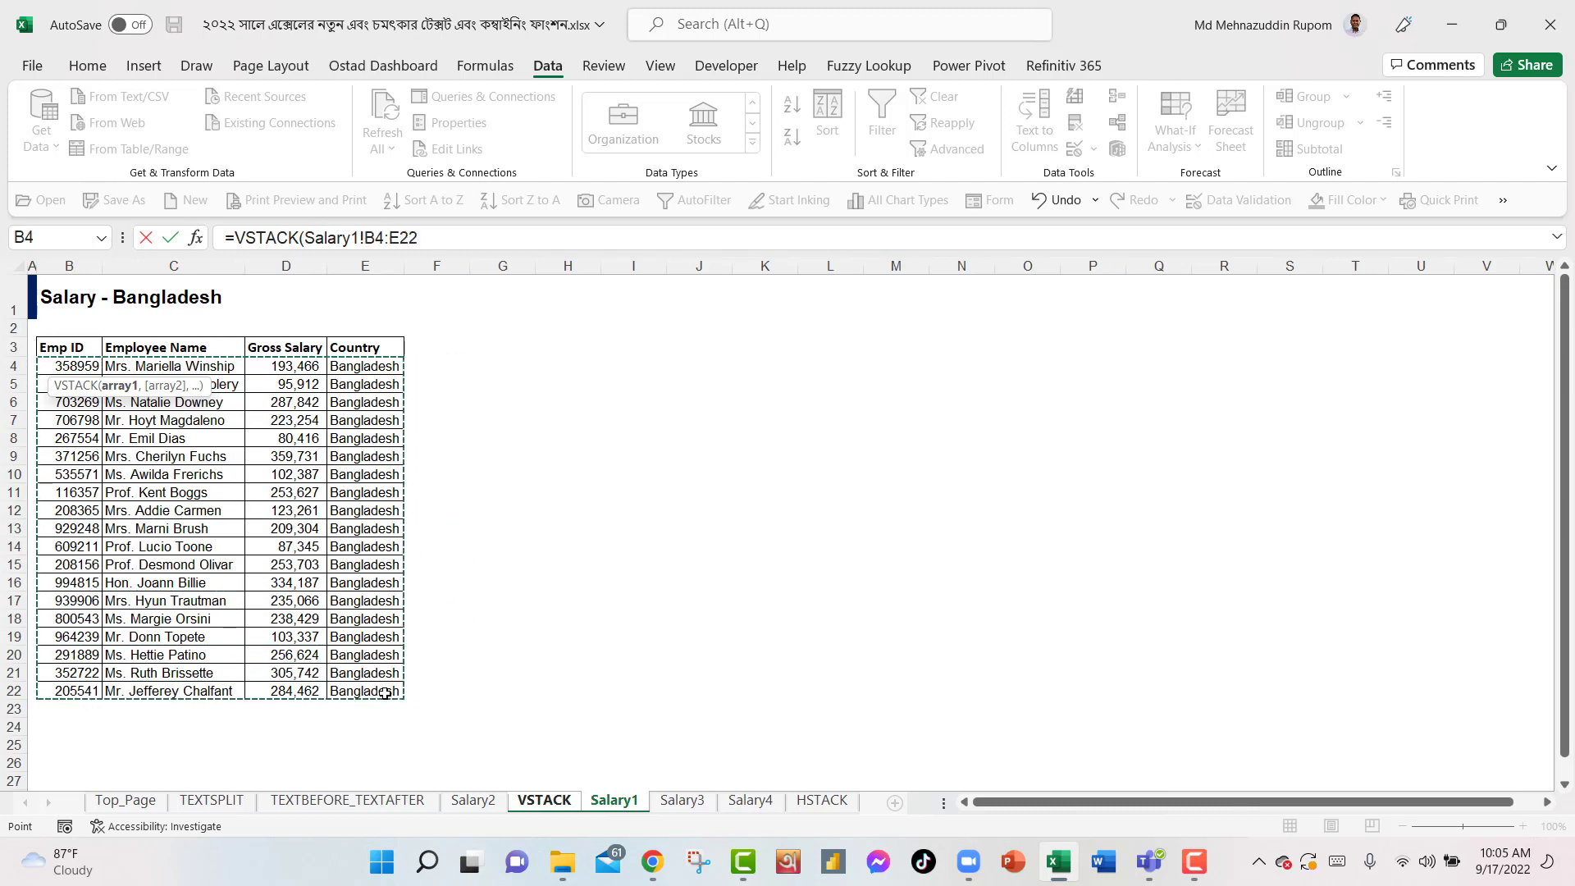
{"action": "type", "text": ","}
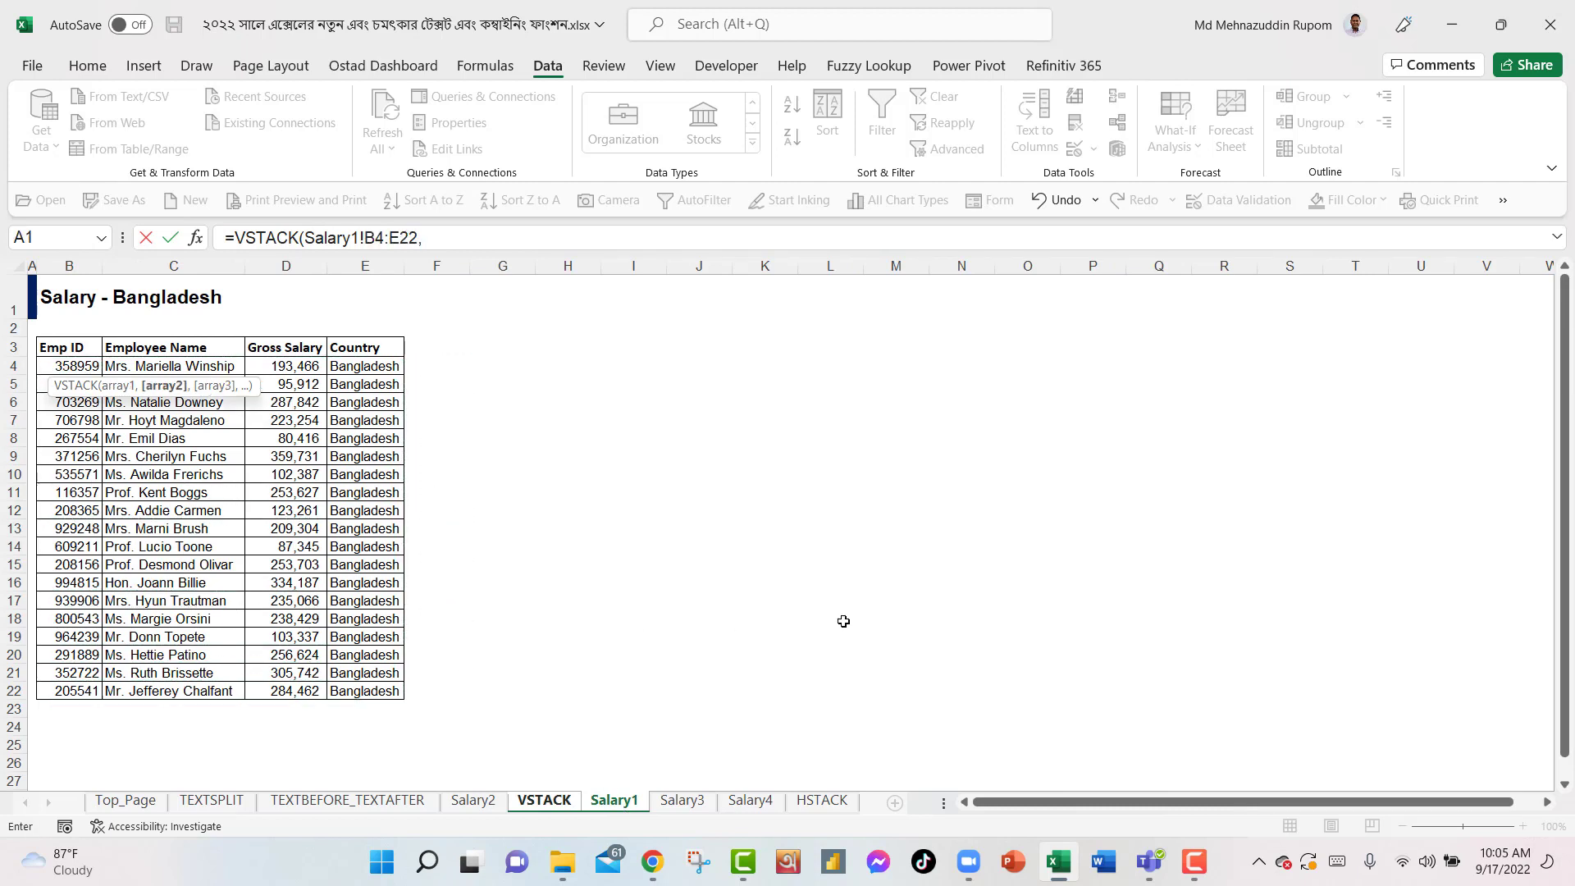
{"action": "left_click", "coordinate": [688, 803]}
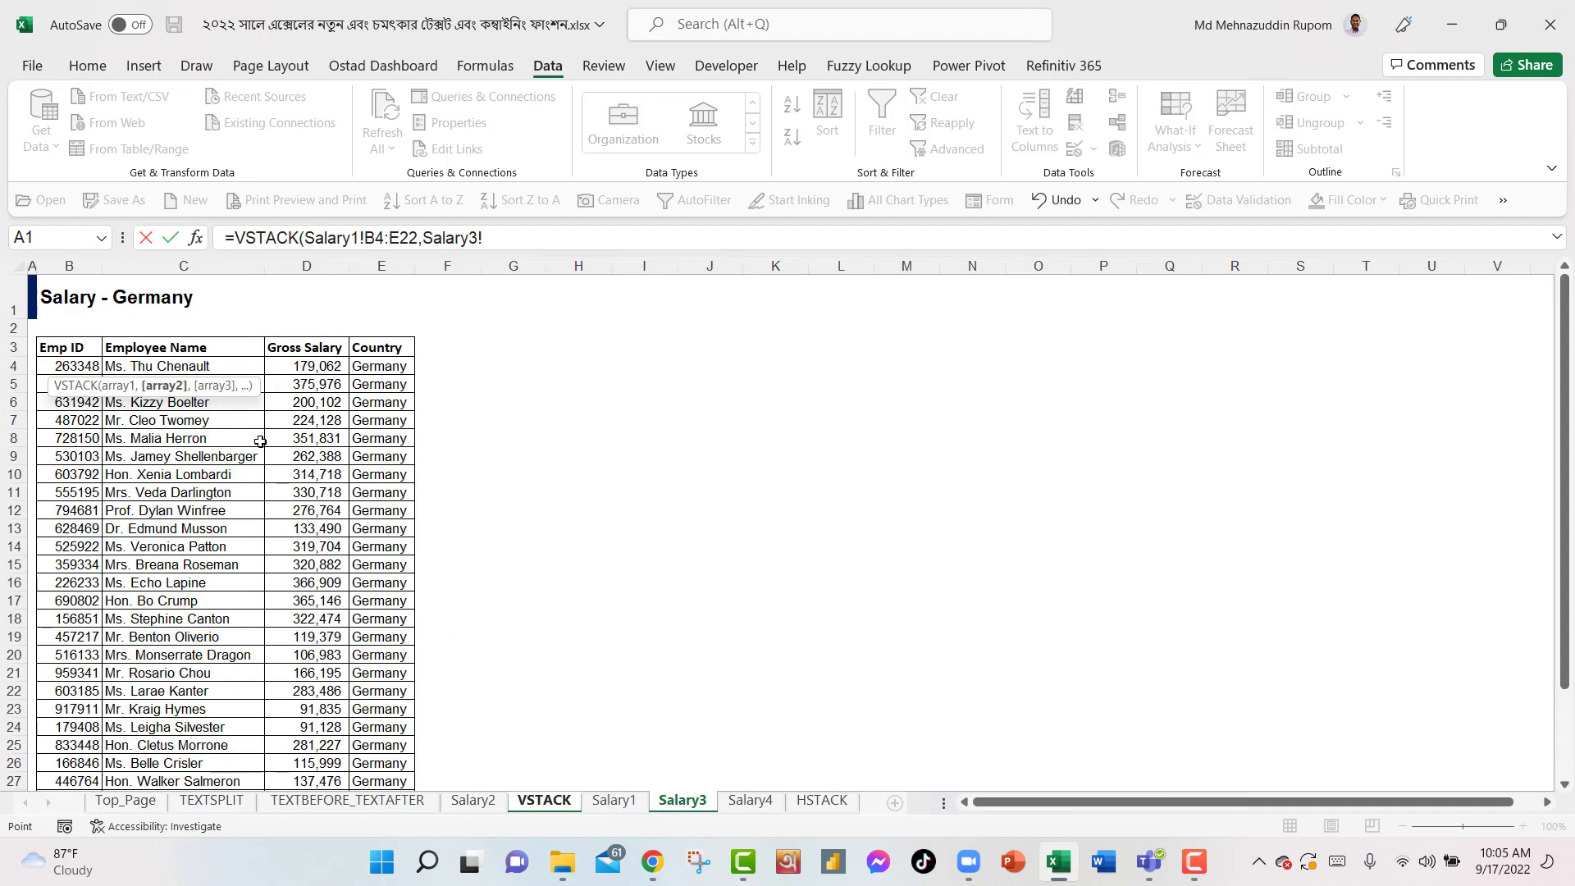
{"action": "left_click", "coordinate": [48, 366]}
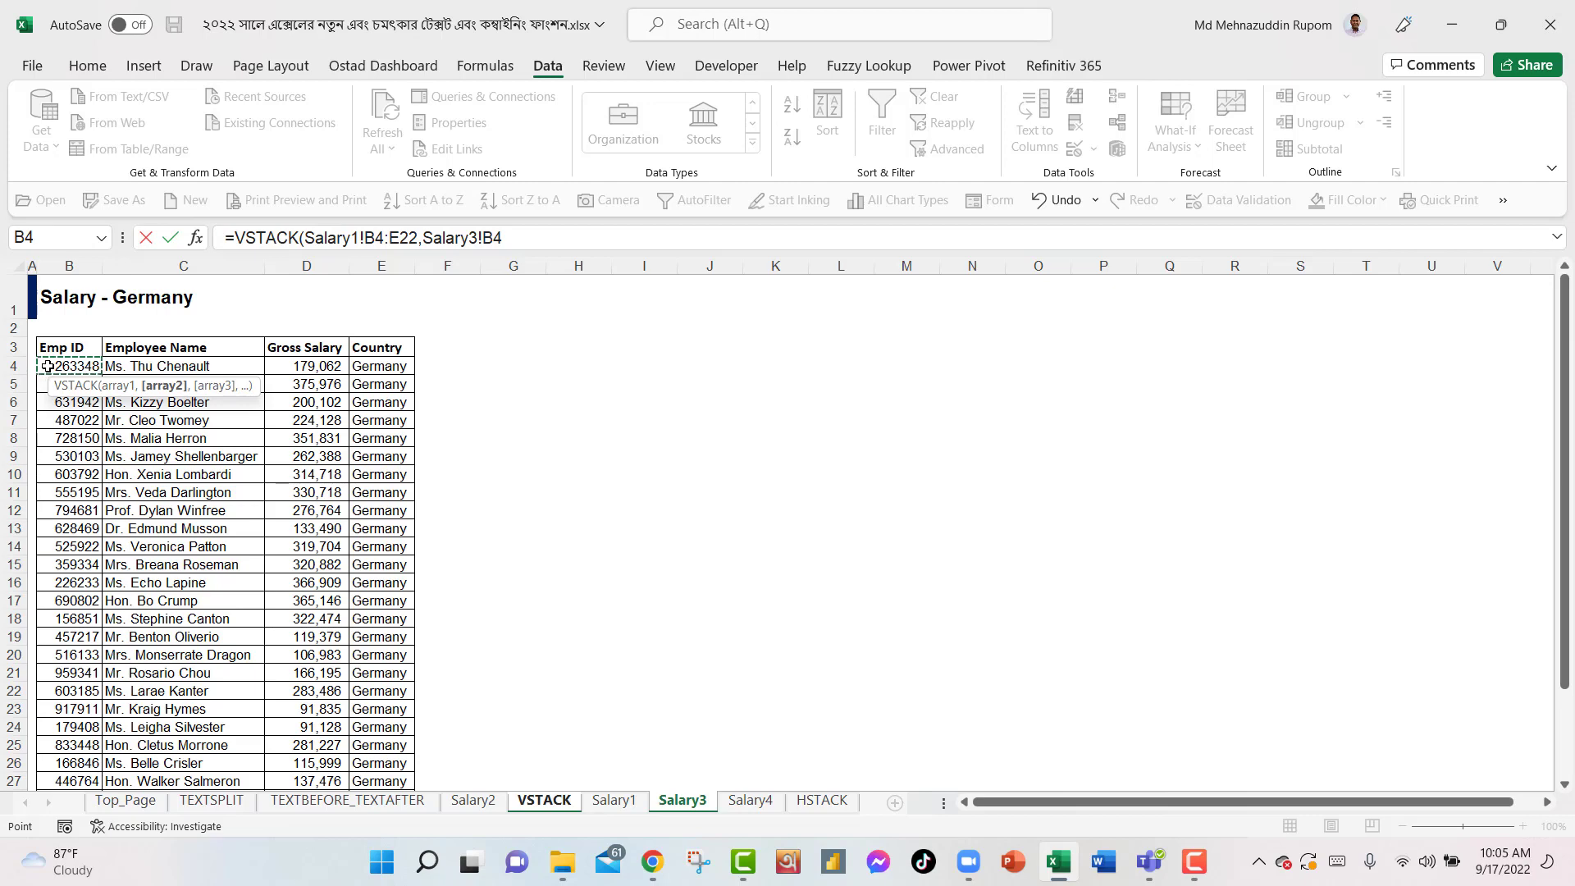
{"action": "key", "text": "Escape"}
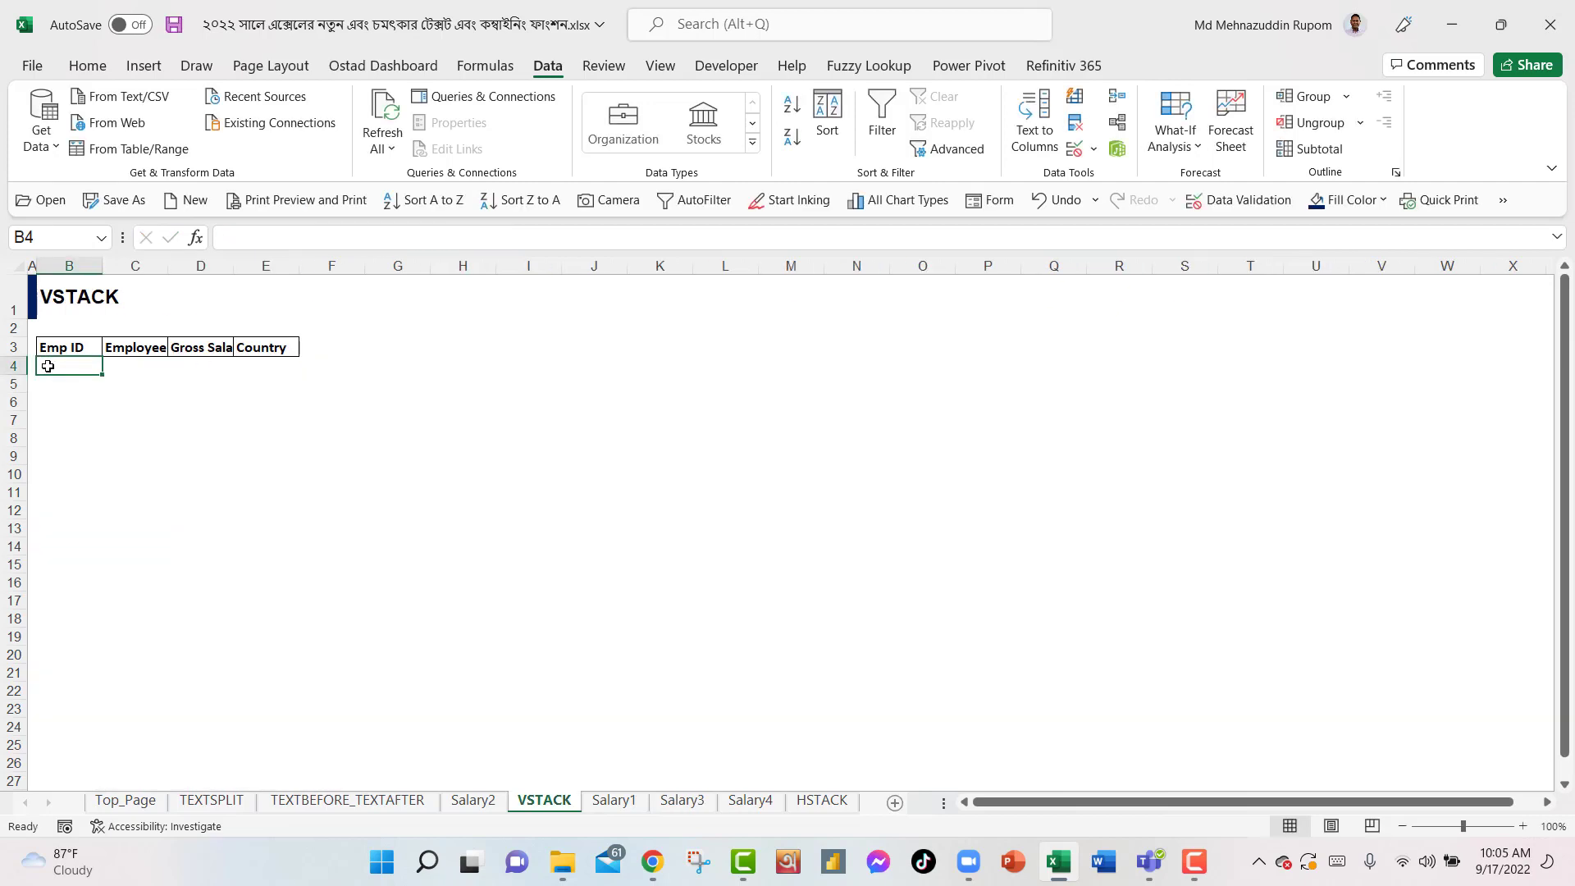
Enter =VSTACK('Salary1:Salary4'!B4:E50) in B4 to stack the salary data from all sheets between Salary1 and Salary4.
{"action": "type", "text": "="}
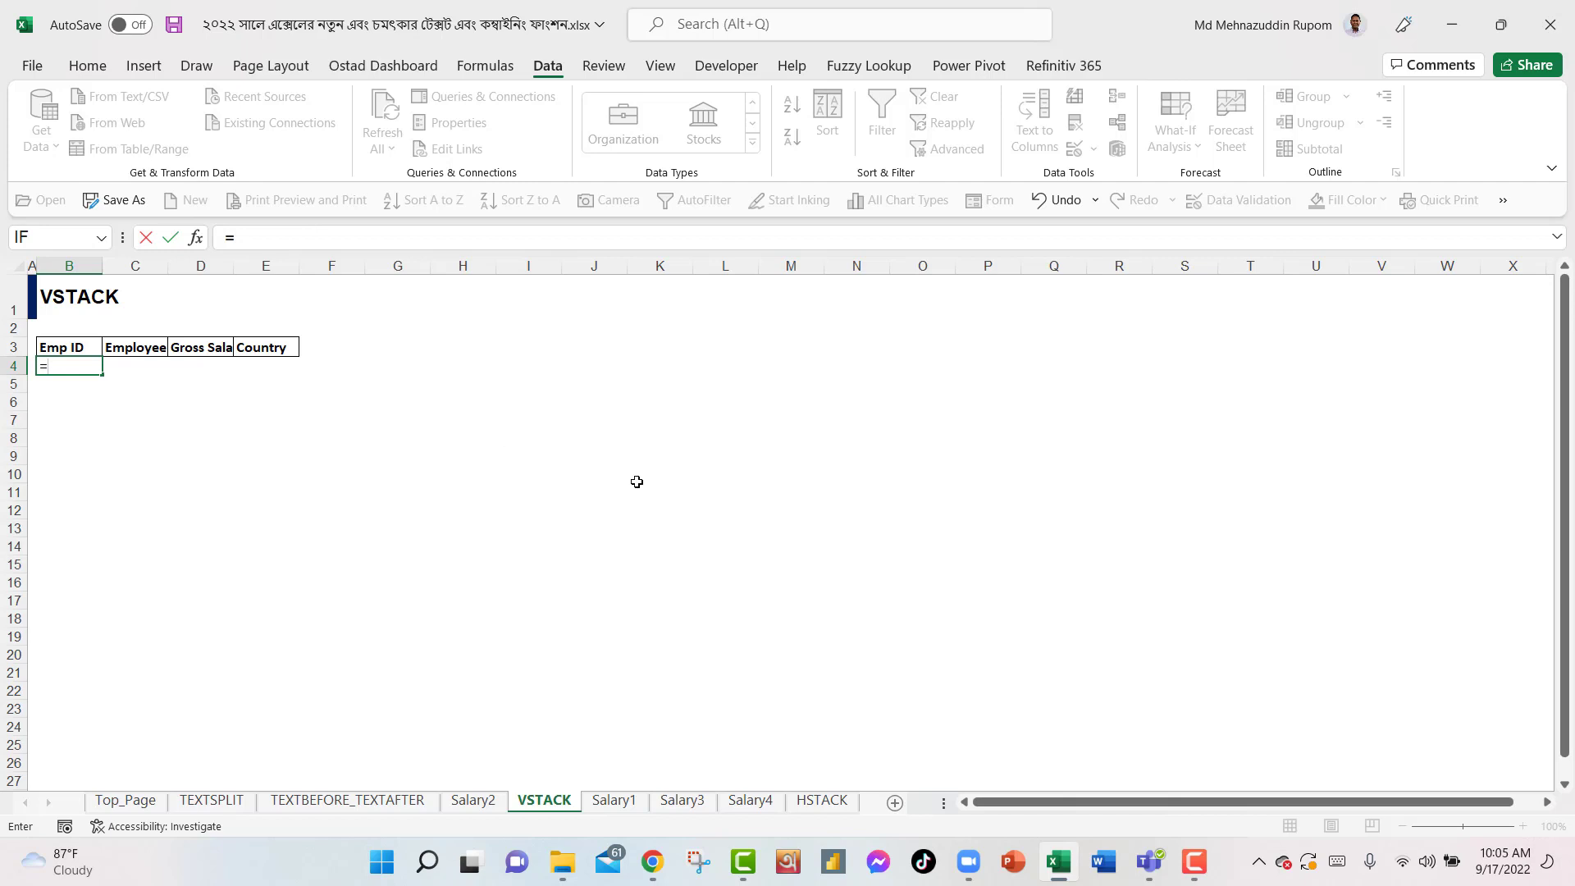
{"action": "type", "text": "vs"}
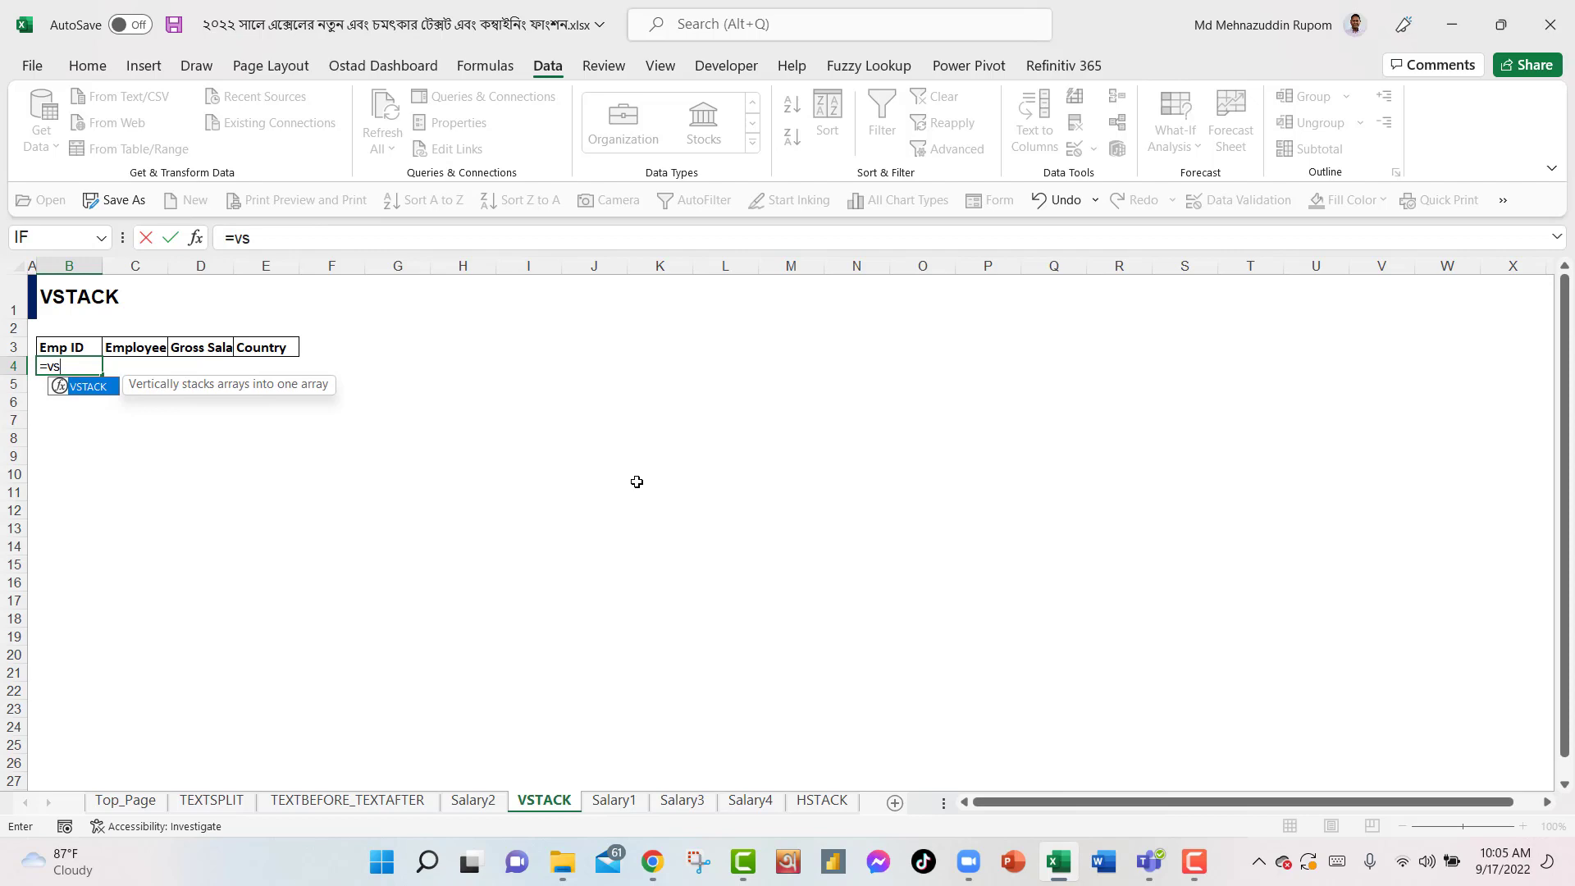
{"action": "key", "text": "Tab"}
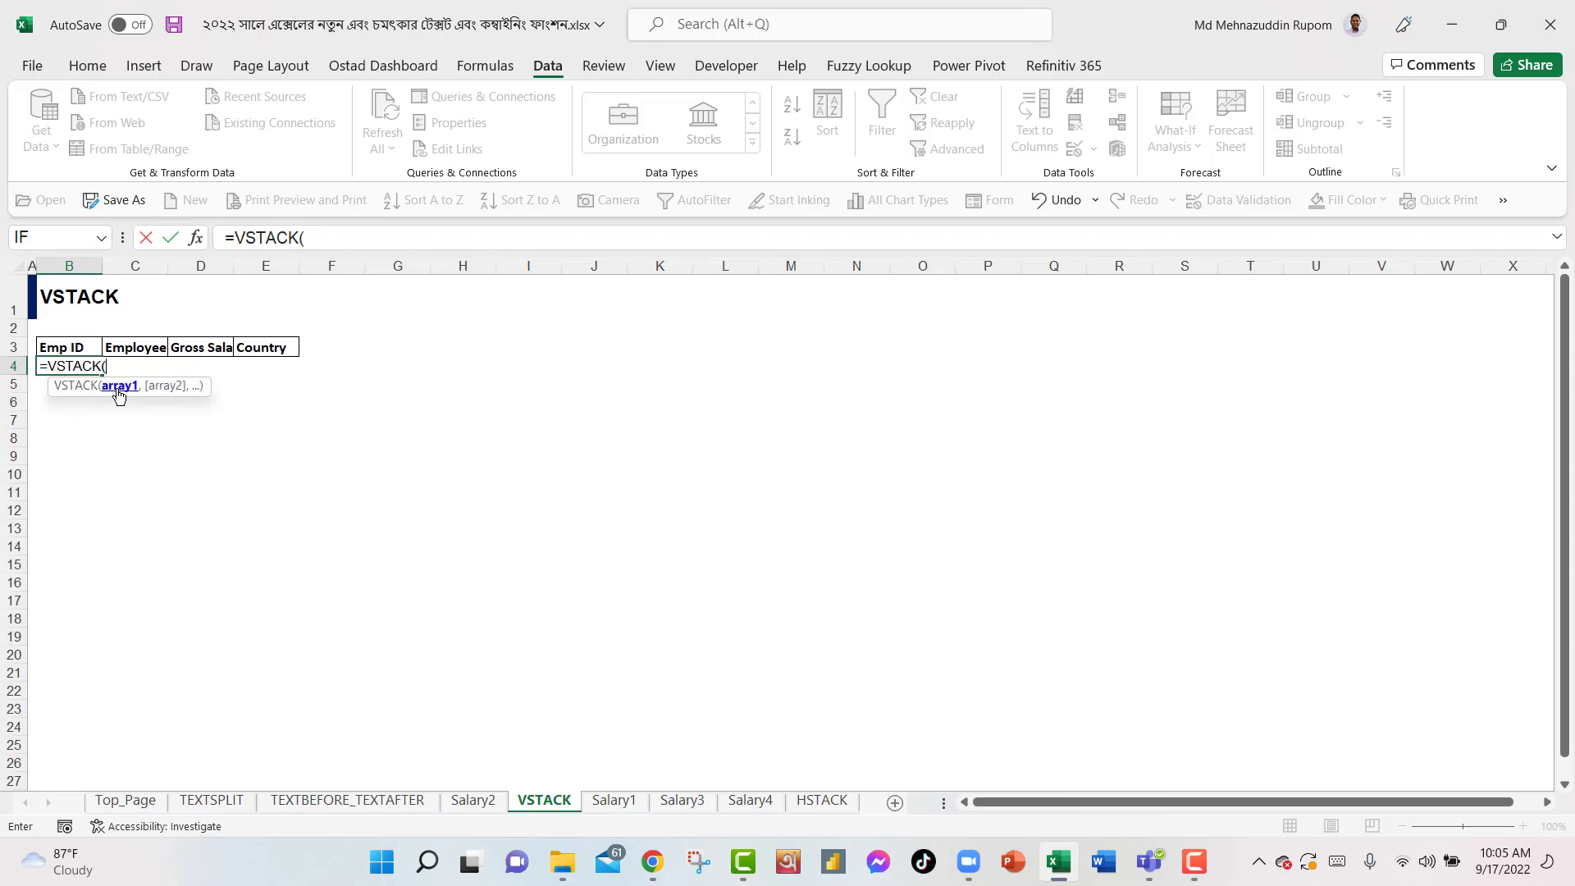
{"action": "left_click", "coordinate": [615, 802]}
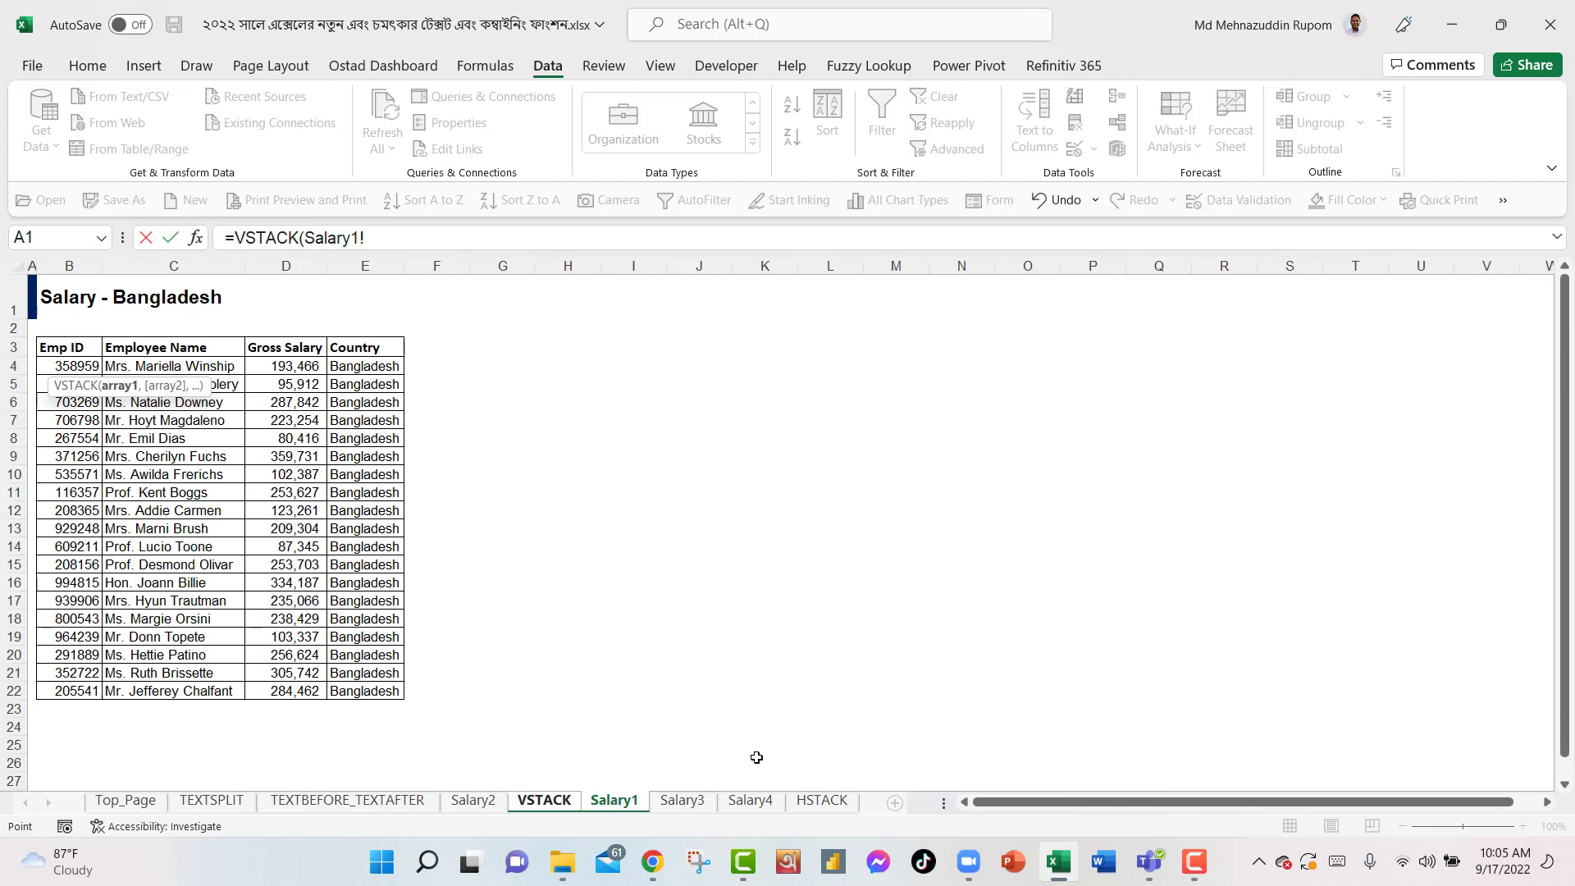
{"action": "left_click", "coordinate": [752, 802], "text": "shift"}
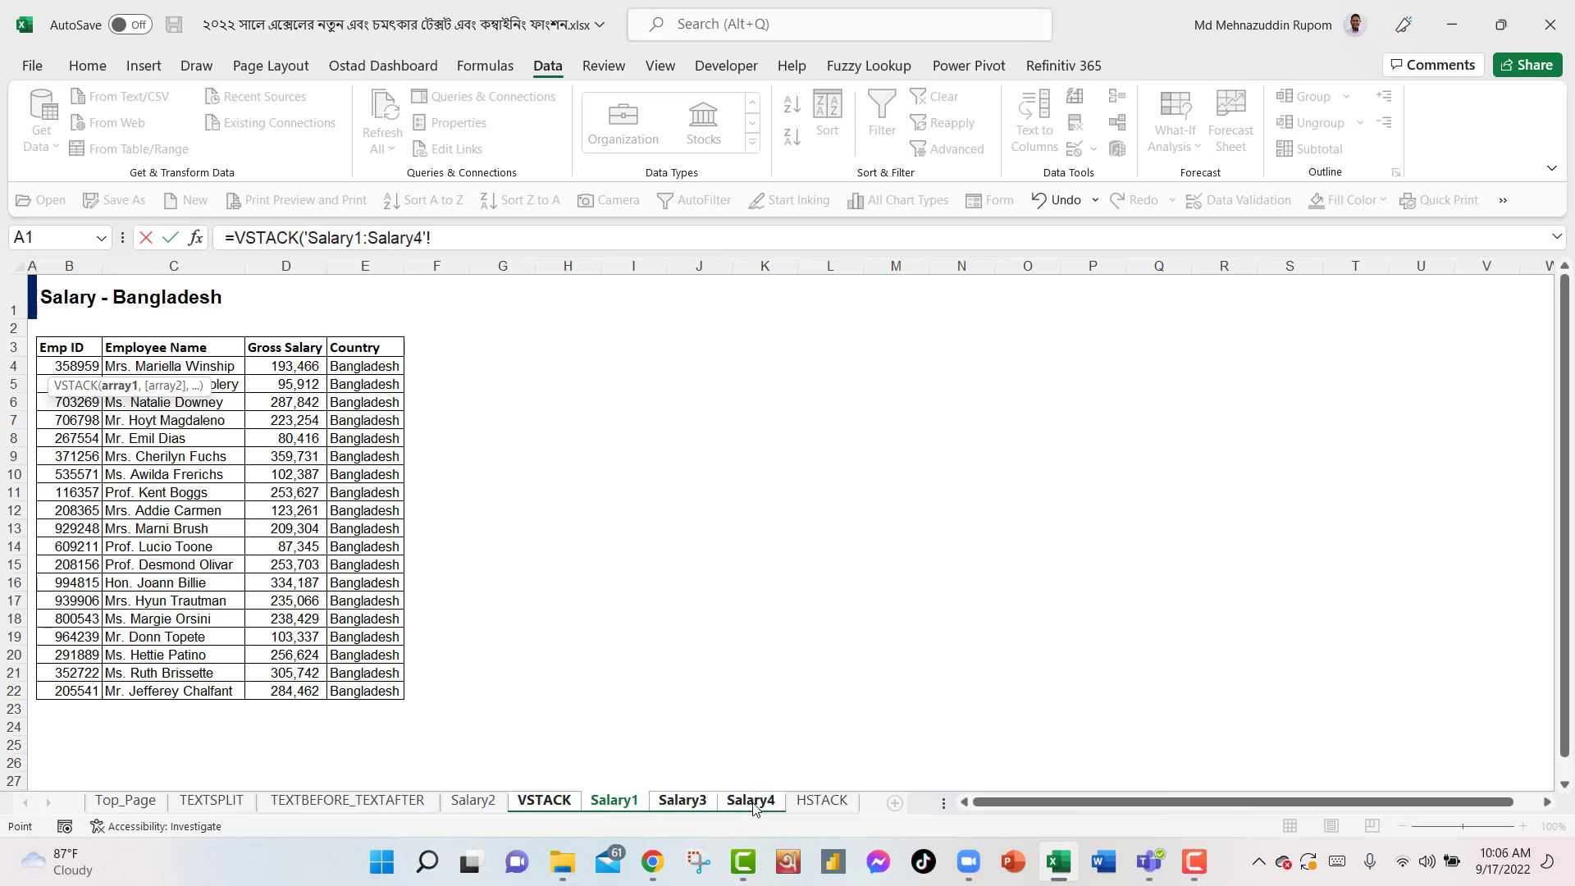
{"action": "left_click_drag", "start_coordinate": [74, 366], "coordinate": [351, 691]}
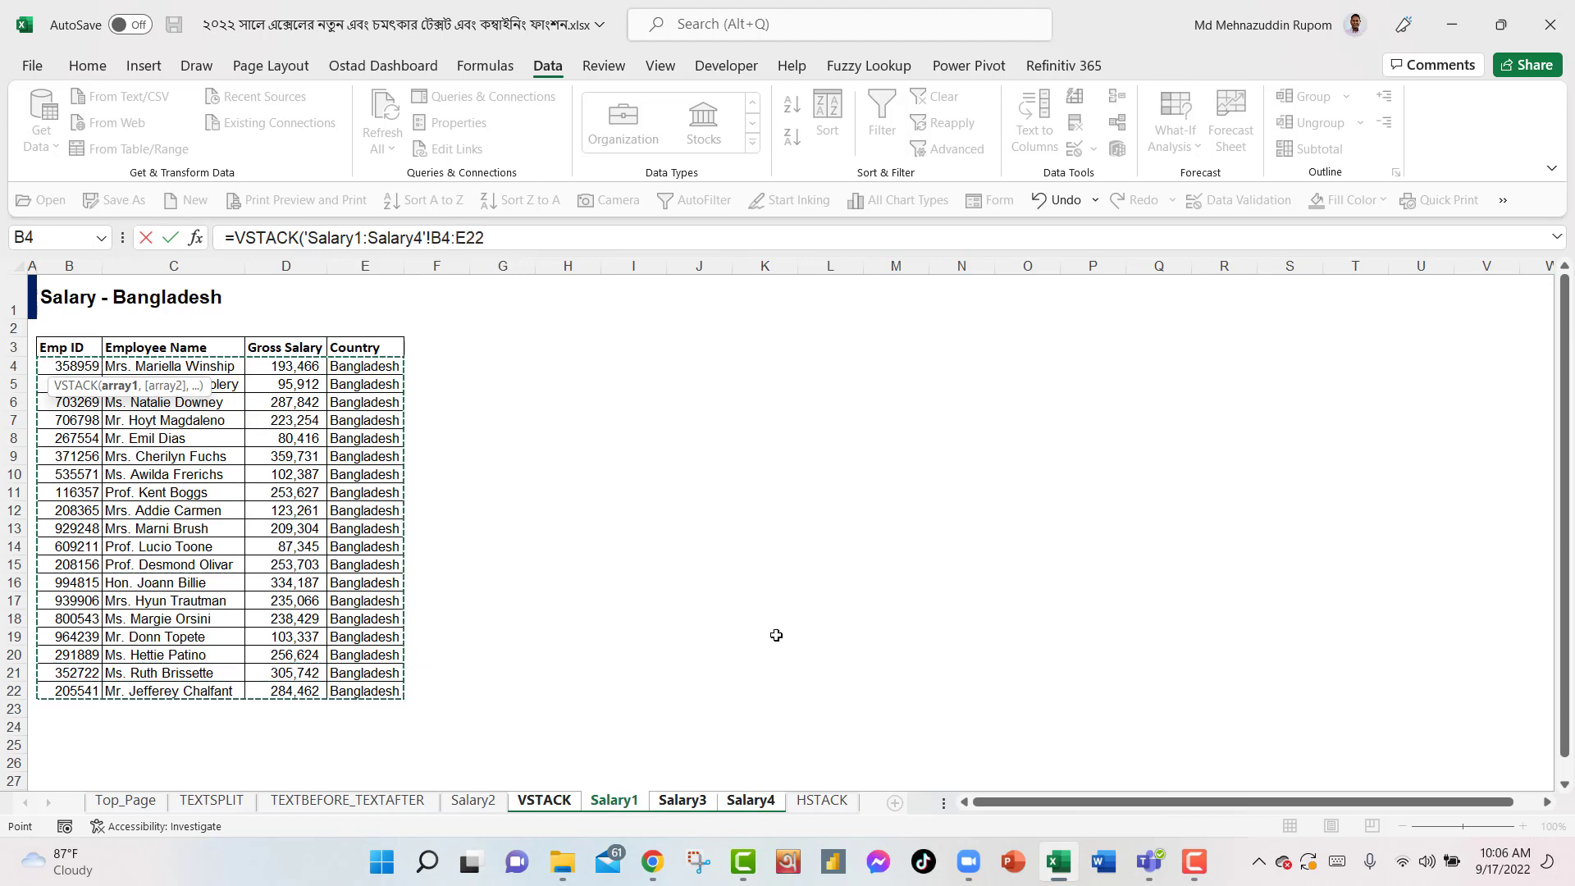
{"action": "left_click", "coordinate": [503, 242]}
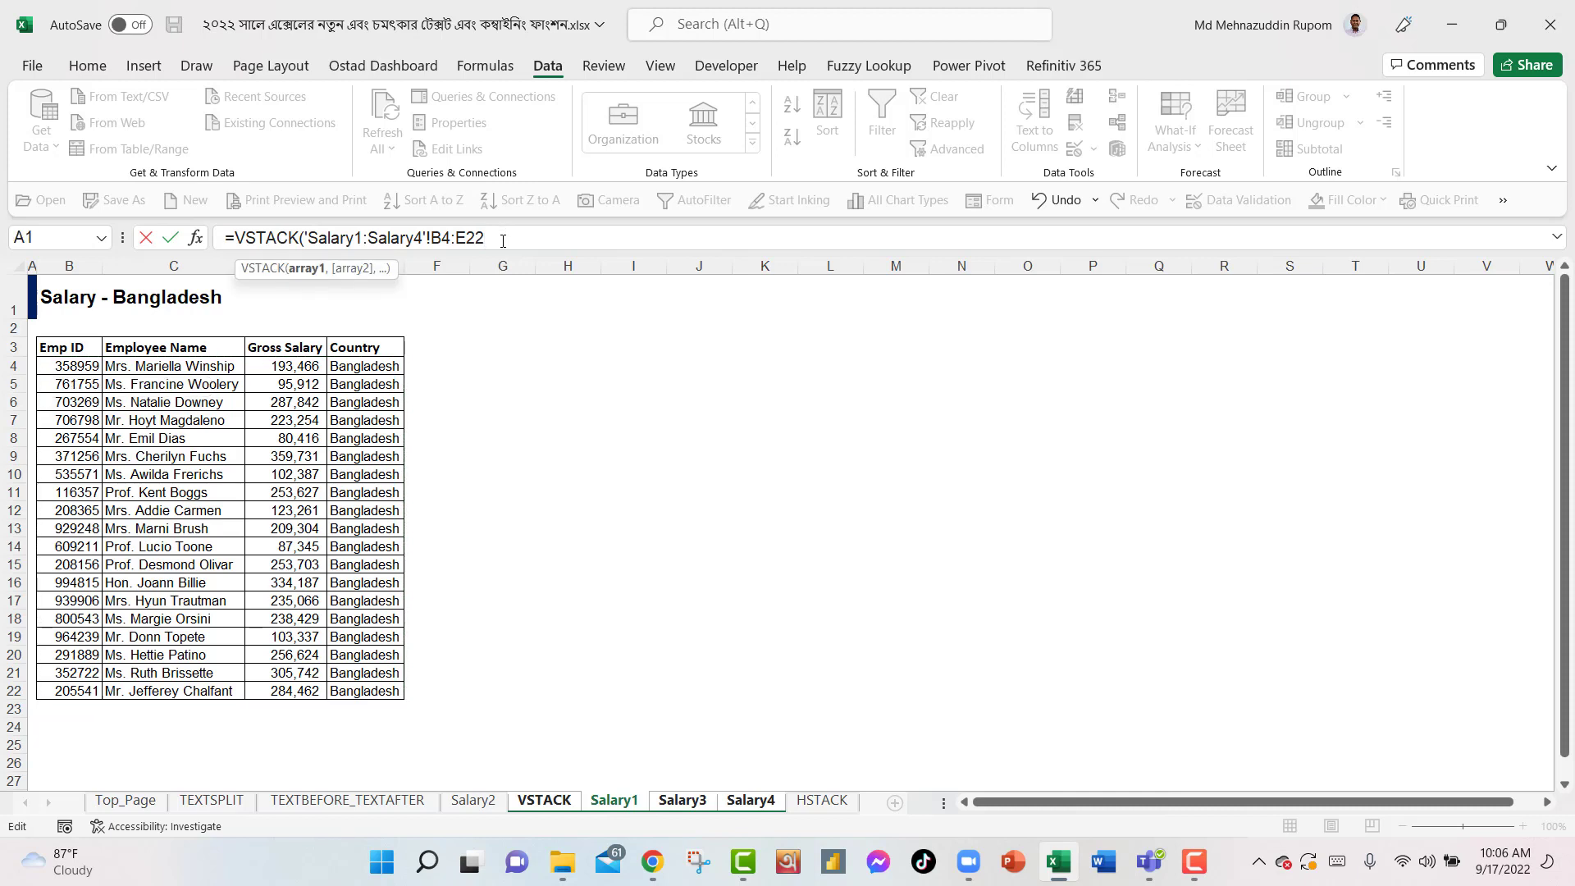
{"action": "key", "text": "BackSpace"}
{"action": "key", "text": "BackSpace"}
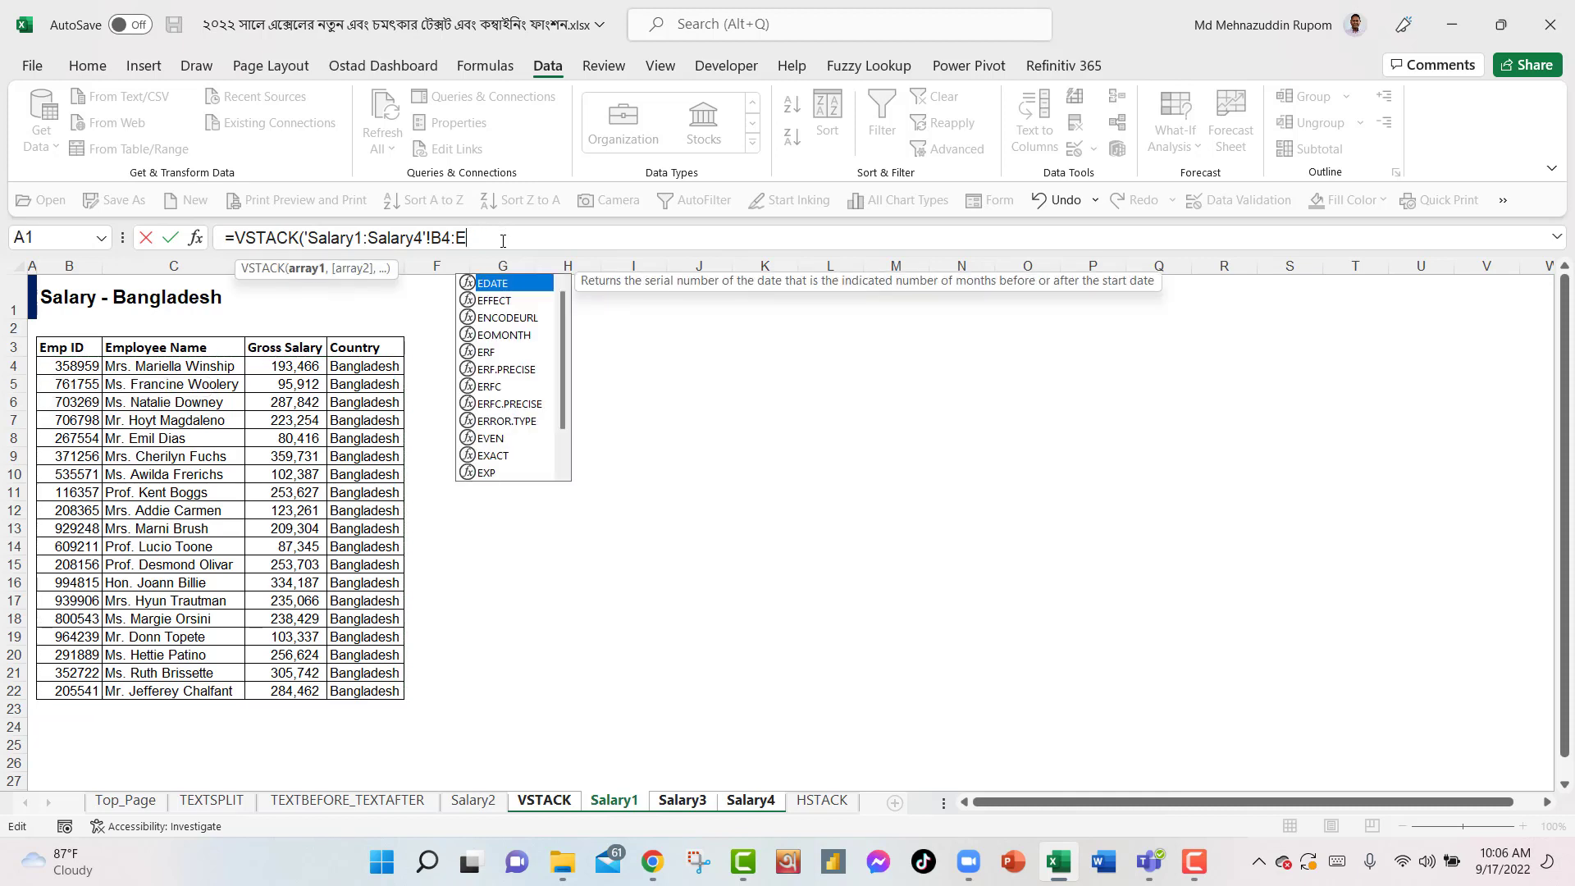
{"action": "type", "text": "50"}
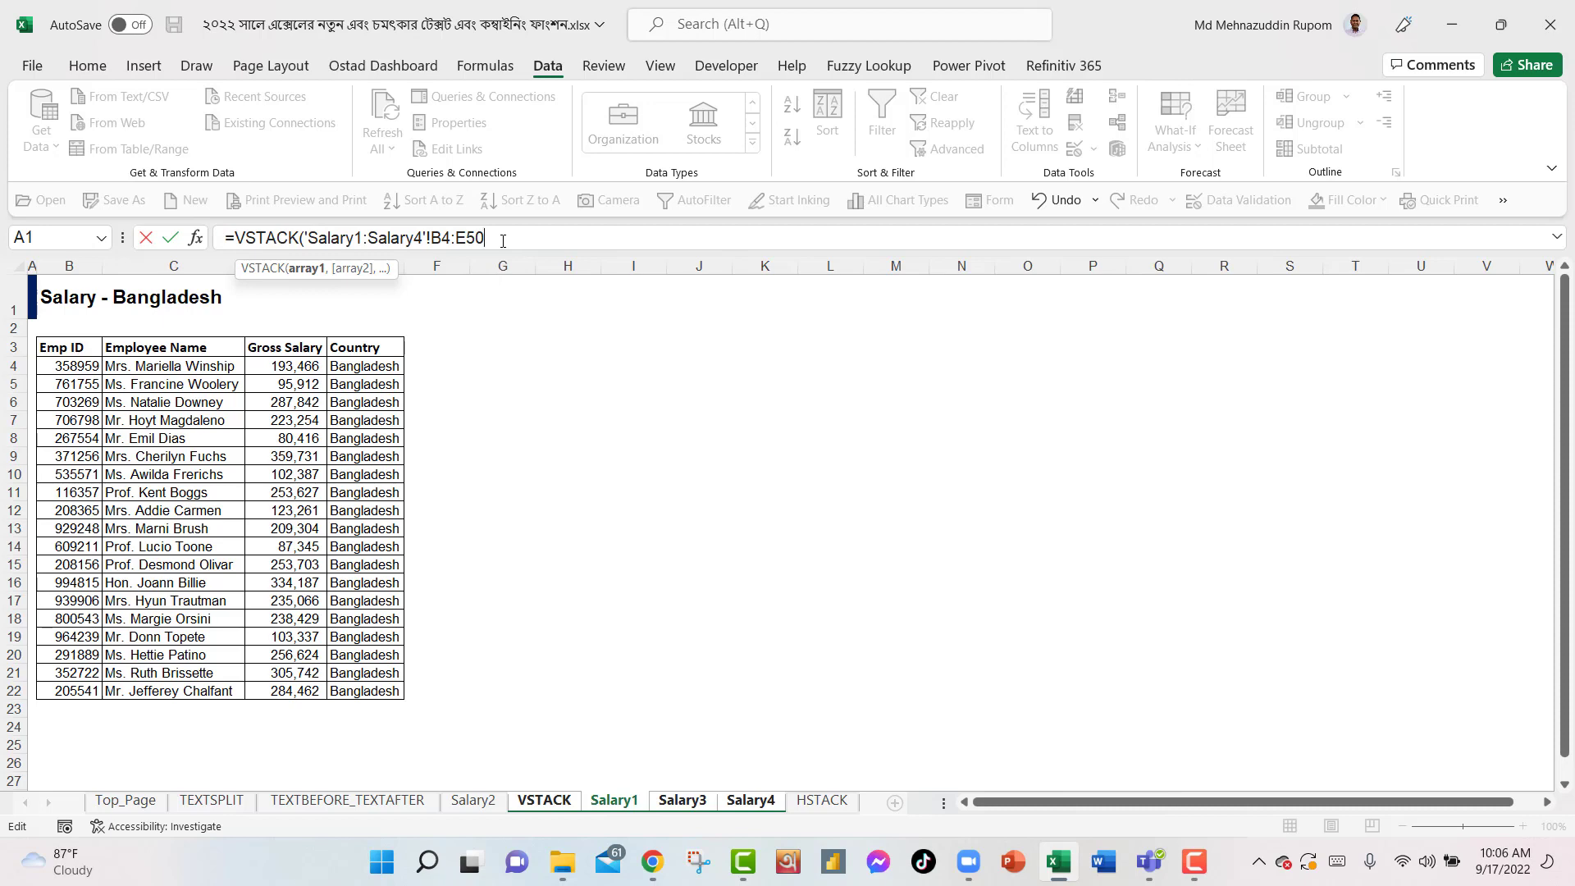
{"action": "type", "text": ")"}
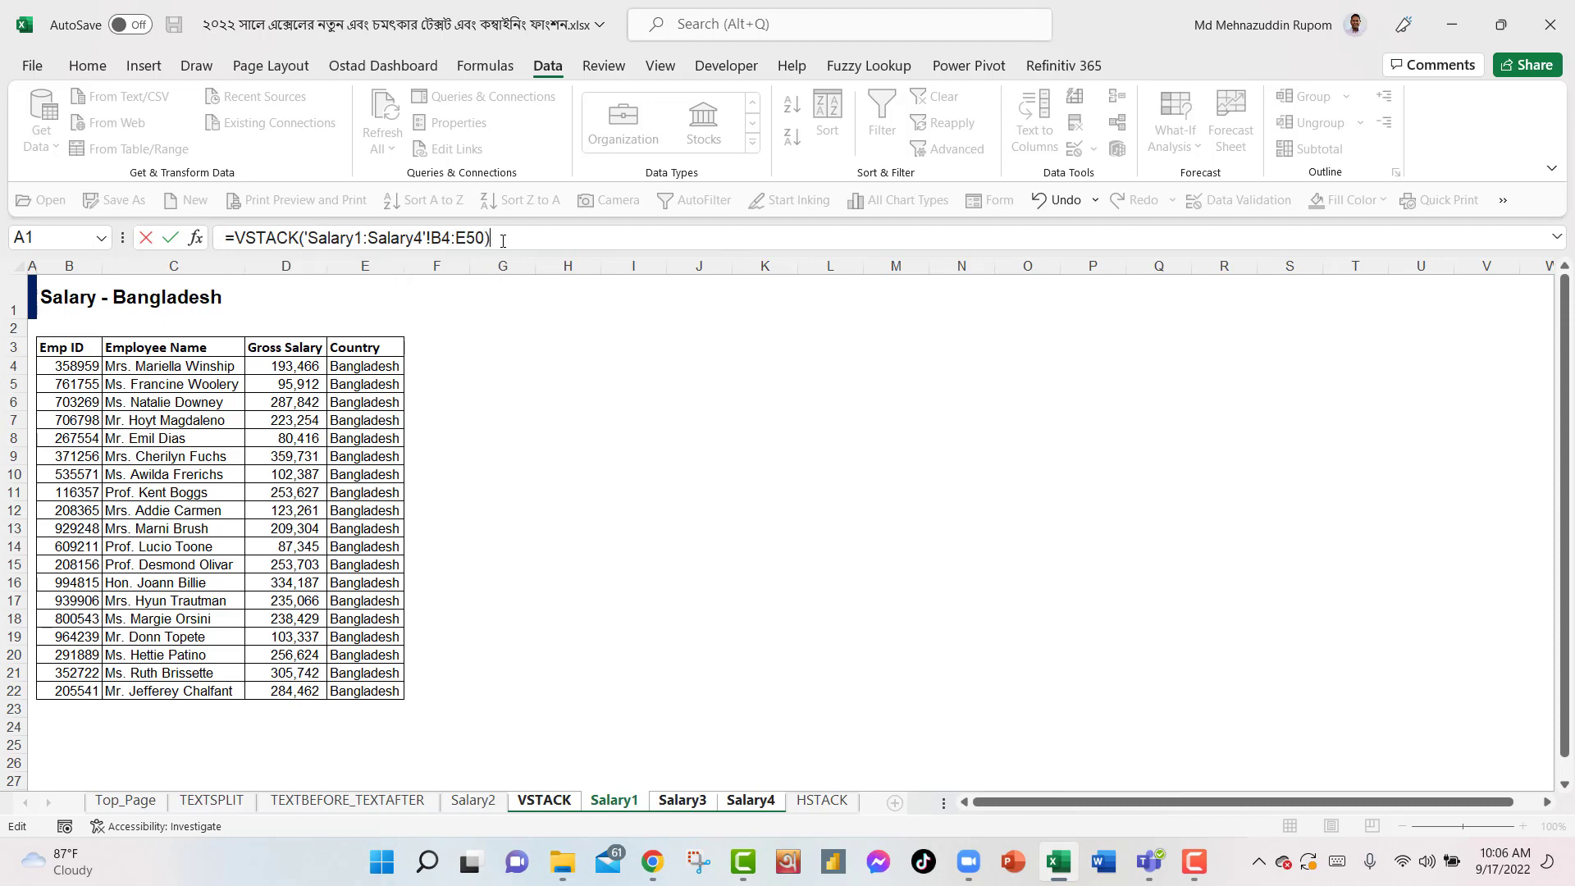
{"action": "key", "text": "Return"}
Examine the stacked rows on the VSTACK sheet down through the Germany records and return to B4.
{"action": "key", "text": "Down"}
{"action": "key", "text": "Down"}
{"action": "key", "text": "Down"}
{"action": "key", "text": "Down"}
{"action": "key", "text": "Down"}
{"action": "key", "text": "Down"}
{"action": "key", "text": "Down"}
{"action": "key", "text": "Down"}
{"action": "key", "text": "Down"}
{"action": "key", "text": "Down"}
{"action": "key", "text": "Down"}
{"action": "key", "text": "Down"}
{"action": "key", "text": "Down"}
{"action": "key", "text": "Down"}
{"action": "key", "text": "Down"}
{"action": "key", "text": "Down"}
{"action": "key", "text": "Down"}
{"action": "key", "text": "Down"}
{"action": "key", "text": "Down"}
{"action": "key", "text": "Down"}
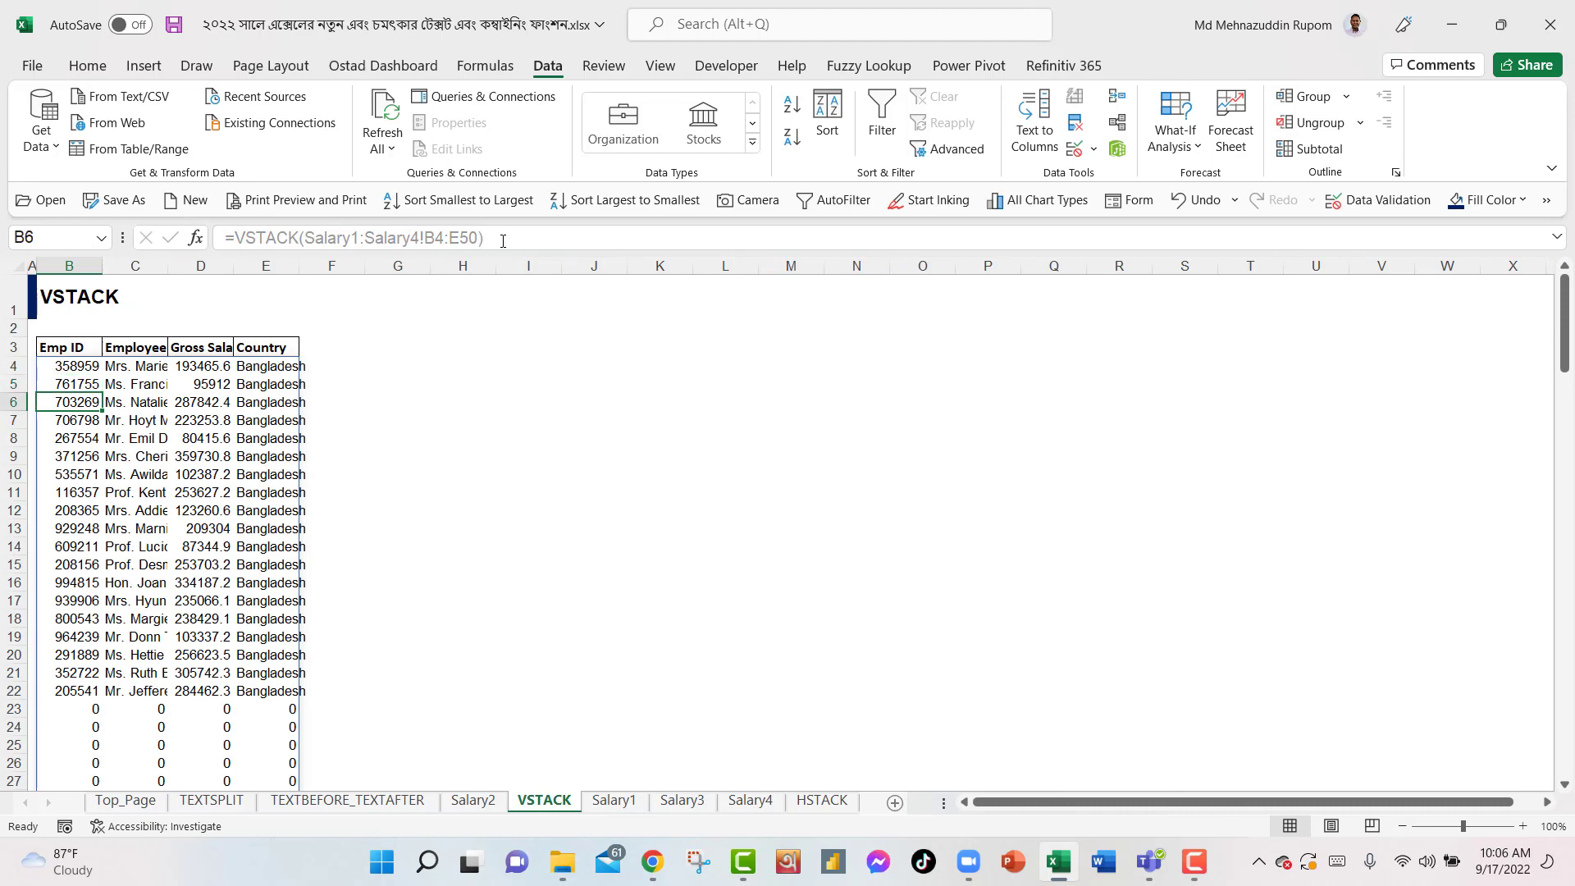
{"action": "key", "text": "Down"}
{"action": "key", "text": "Down"}
{"action": "key", "text": "Down"}
{"action": "key", "text": "Down"}
{"action": "key", "text": "Down"}
{"action": "key", "text": "Down"}
{"action": "key", "text": "Down"}
{"action": "key", "text": "Down"}
{"action": "key", "text": "Down"}
{"action": "key", "text": "Down"}
{"action": "key", "text": "Down"}
{"action": "key", "text": "Down"}
{"action": "key", "text": "Down"}
{"action": "key", "text": "Down"}
{"action": "key", "text": "Down"}
{"action": "key", "text": "Down"}
{"action": "key", "text": "Down"}
{"action": "key", "text": "Down"}
{"action": "key", "text": "Down"}
{"action": "key", "text": "Down"}
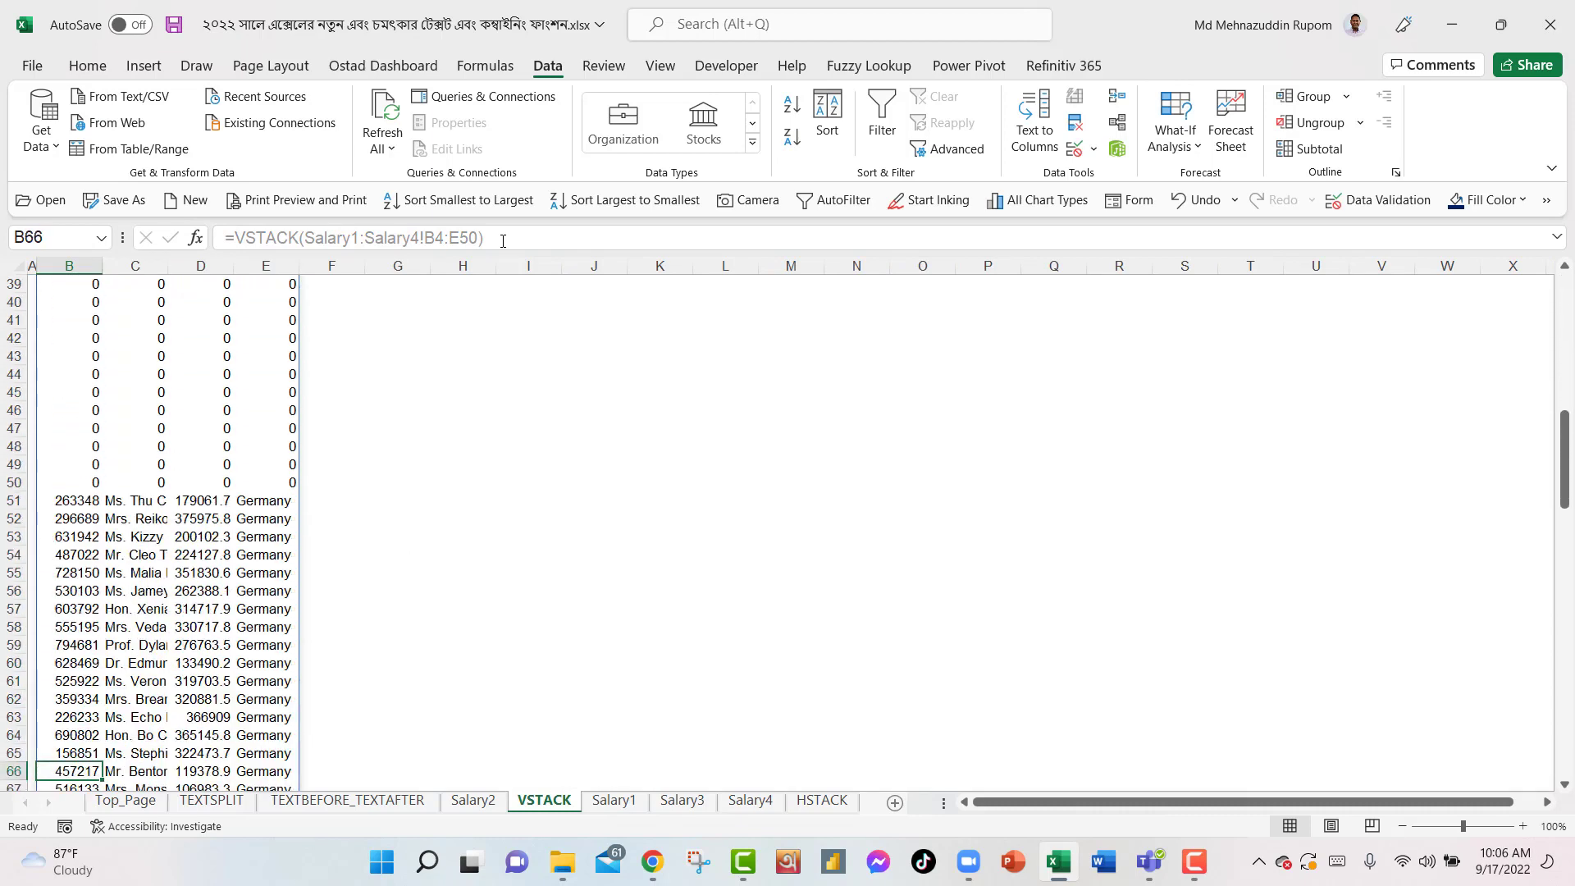
{"action": "key", "text": "Up"}
{"action": "key", "text": "Up"}
{"action": "key", "text": "Up"}
{"action": "key", "text": "Up"}
{"action": "key", "text": "Up"}
{"action": "key", "text": "Up"}
{"action": "key", "text": "Up"}
{"action": "key", "text": "Up"}
{"action": "key", "text": "Up"}
{"action": "key", "text": "Up"}
{"action": "key", "text": "Up"}
{"action": "key", "text": "Up"}
{"action": "key", "text": "Up"}
{"action": "key", "text": "Up"}
{"action": "key", "text": "Up"}
{"action": "key", "text": "Up"}
{"action": "key", "text": "Up"}
{"action": "key", "text": "Up"}
{"action": "key", "text": "Up"}
{"action": "key", "text": "Up"}
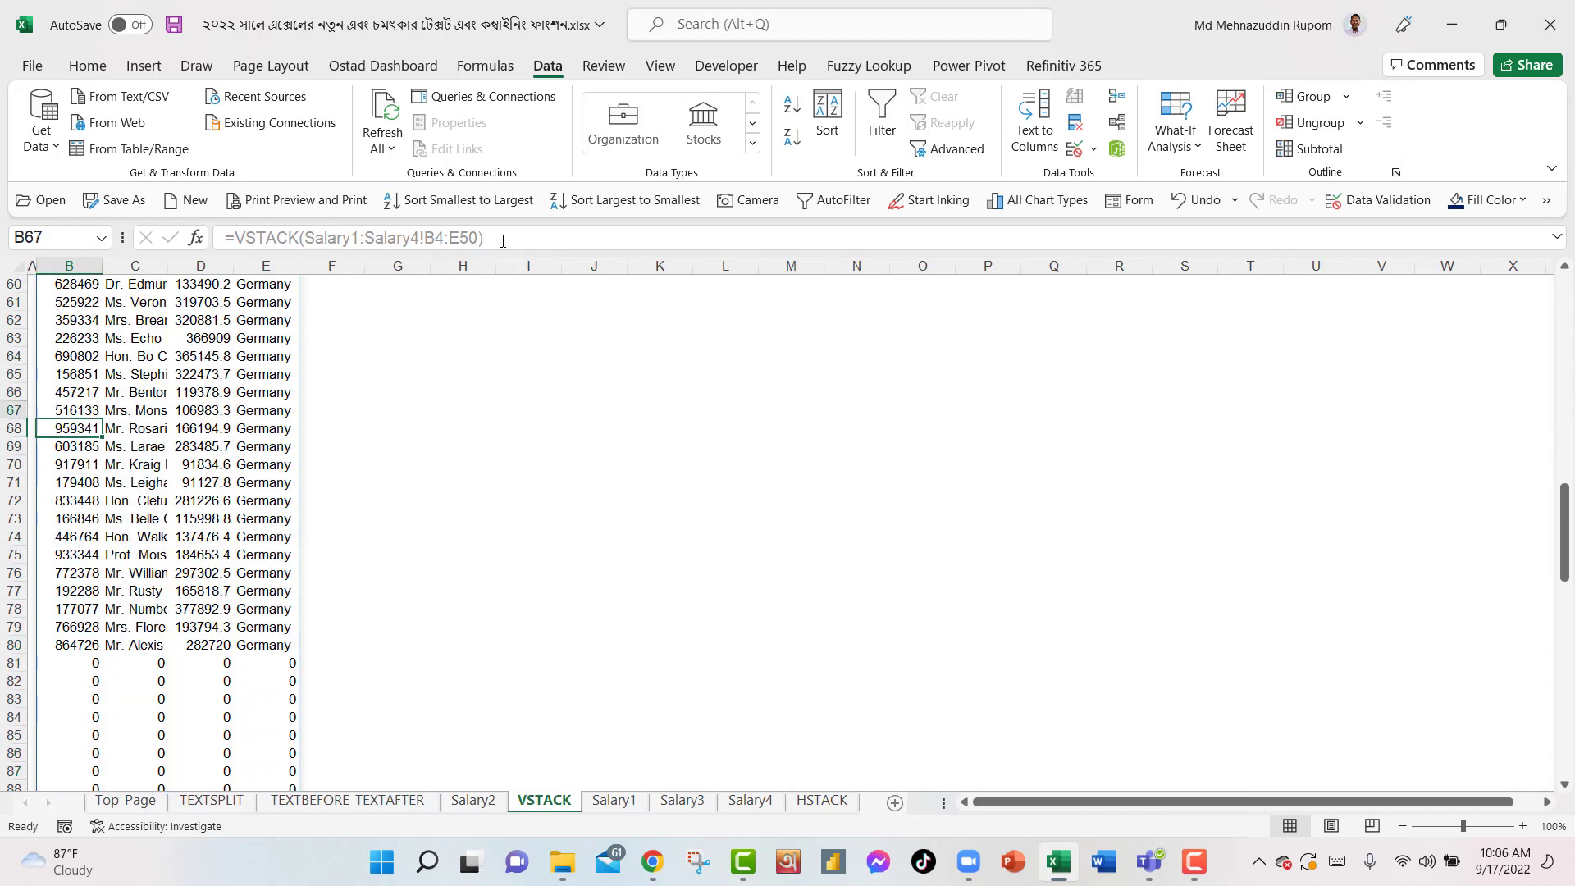
{"action": "key", "text": "Up"}
{"action": "key", "text": "Up"}
{"action": "key", "text": "Up"}
{"action": "key", "text": "Up"}
{"action": "key", "text": "Up"}
{"action": "key", "text": "Up"}
{"action": "key", "text": "Up"}
{"action": "key", "text": "Up"}
{"action": "key", "text": "Up"}
{"action": "key", "text": "Up"}
{"action": "key", "text": "Up"}
{"action": "key", "text": "Up"}
{"action": "key", "text": "Up"}
{"action": "key", "text": "Up"}
{"action": "key", "text": "Up"}
{"action": "key", "text": "Up"}
{"action": "key", "text": "Up"}
{"action": "key", "text": "Up"}
{"action": "key", "text": "Up"}
{"action": "key", "text": "Up"}
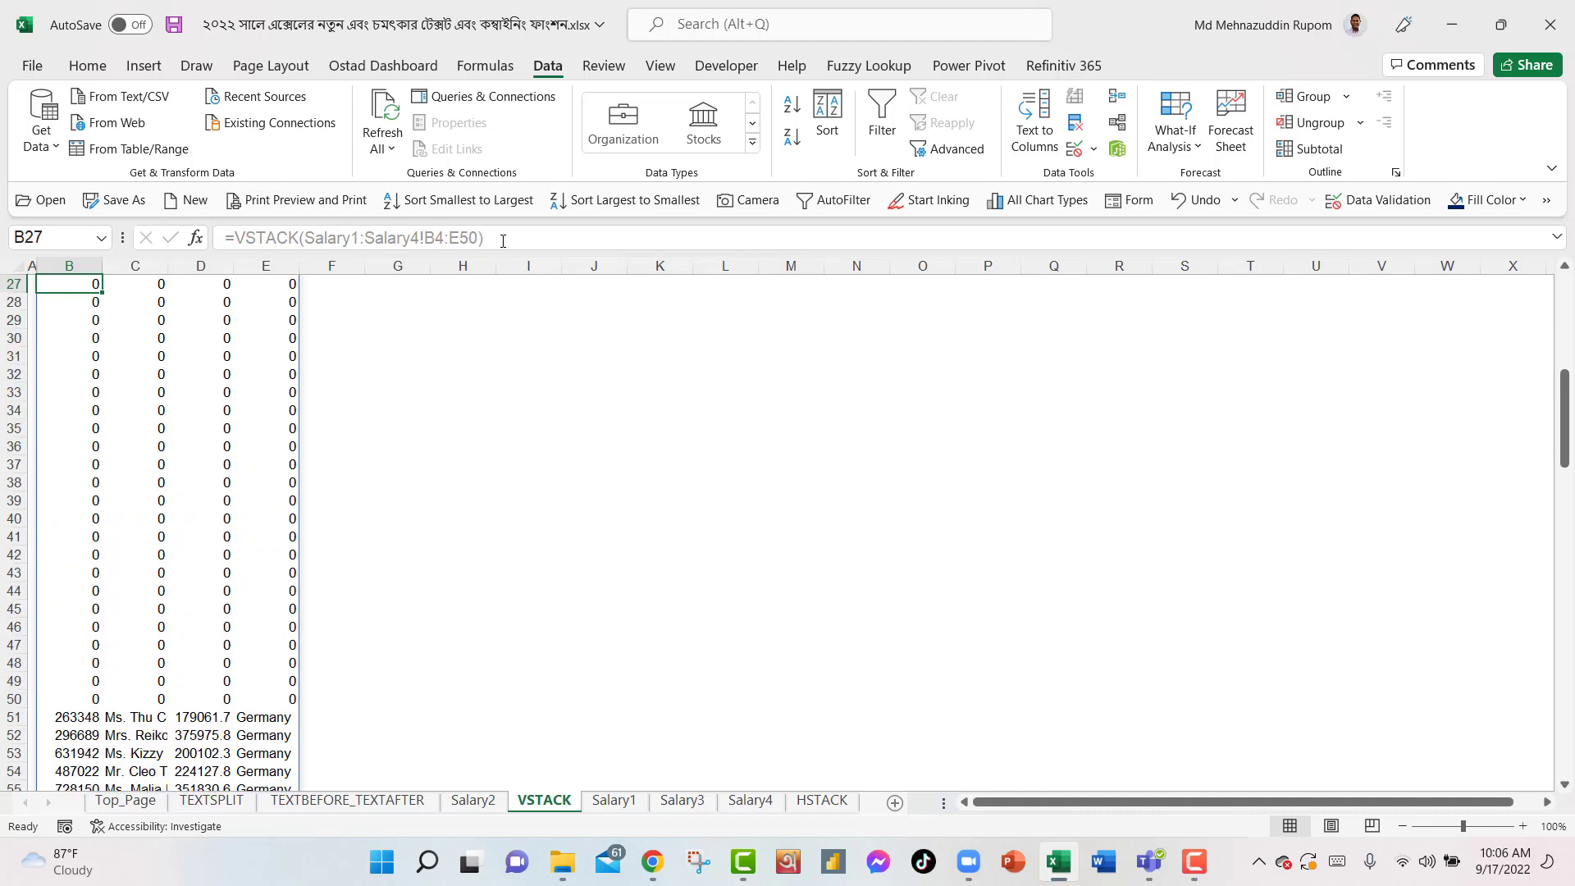
{"action": "key", "text": "Down"}
{"action": "key", "text": "Down"}
{"action": "key", "text": "Down"}
{"action": "key", "text": "Down"}
{"action": "key", "text": "Down"}
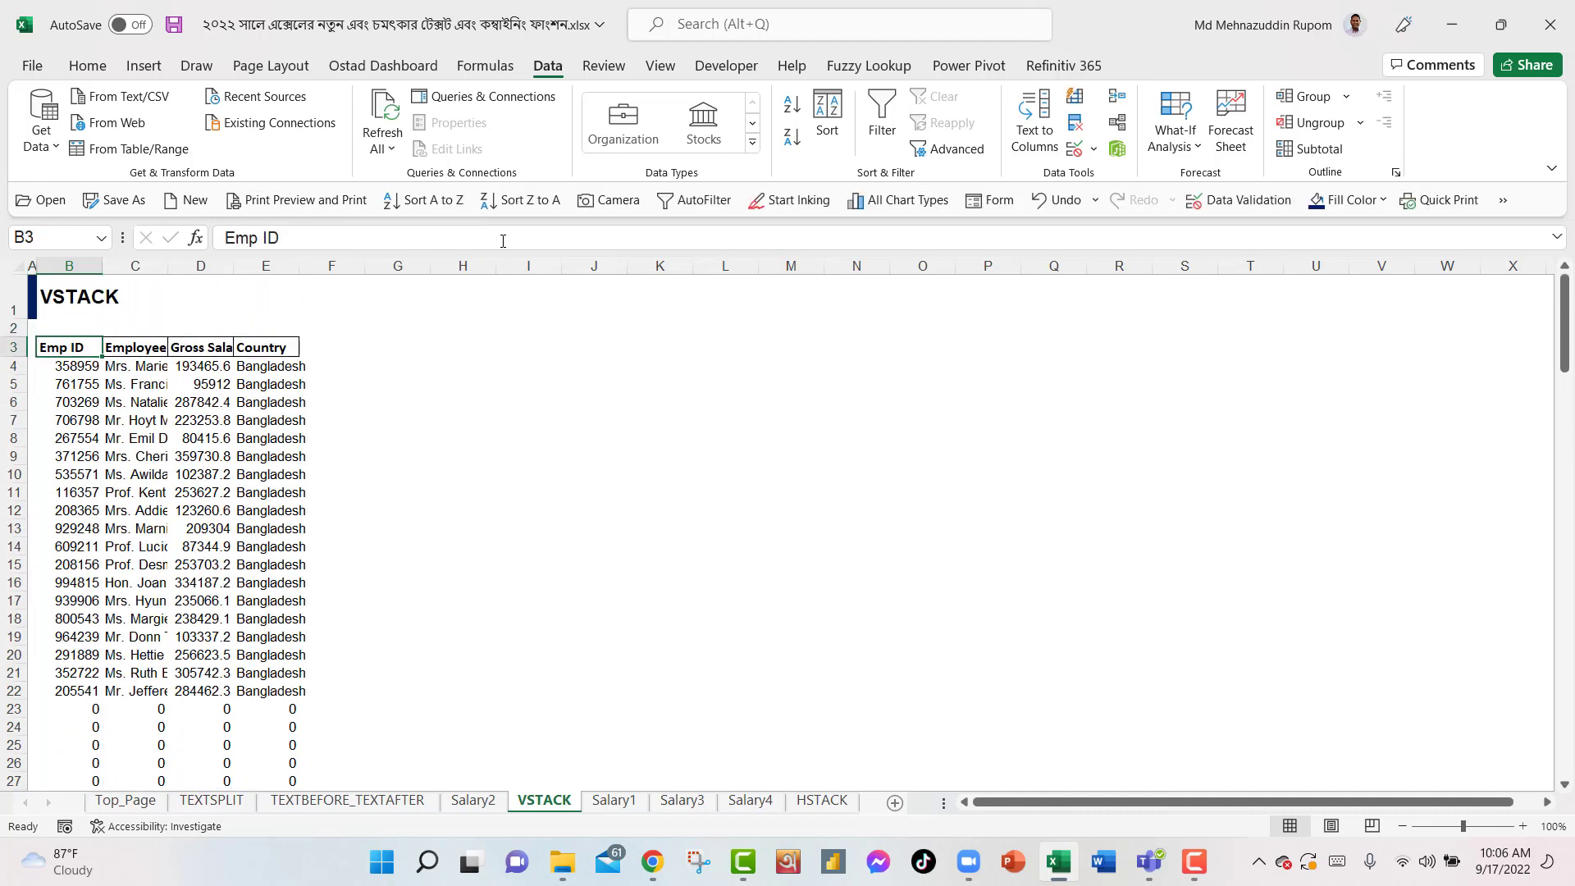
{"action": "key", "text": "Down"}
{"action": "key", "text": "Down"}
{"action": "key", "text": "Down"}
{"action": "key", "text": "Down"}
{"action": "key", "text": "Down"}
{"action": "key", "text": "Down"}
{"action": "key", "text": "Down"}
{"action": "key", "text": "Down"}
{"action": "key", "text": "Down"}
{"action": "key", "text": "Down"}
{"action": "key", "text": "Down"}
{"action": "key", "text": "Down"}
{"action": "key", "text": "Down"}
{"action": "key", "text": "Down"}
{"action": "key", "text": "Down"}
{"action": "key", "text": "Down"}
{"action": "key", "text": "Down"}
{"action": "key", "text": "Down"}
{"action": "key", "text": "Down"}
{"action": "key", "text": "Down"}
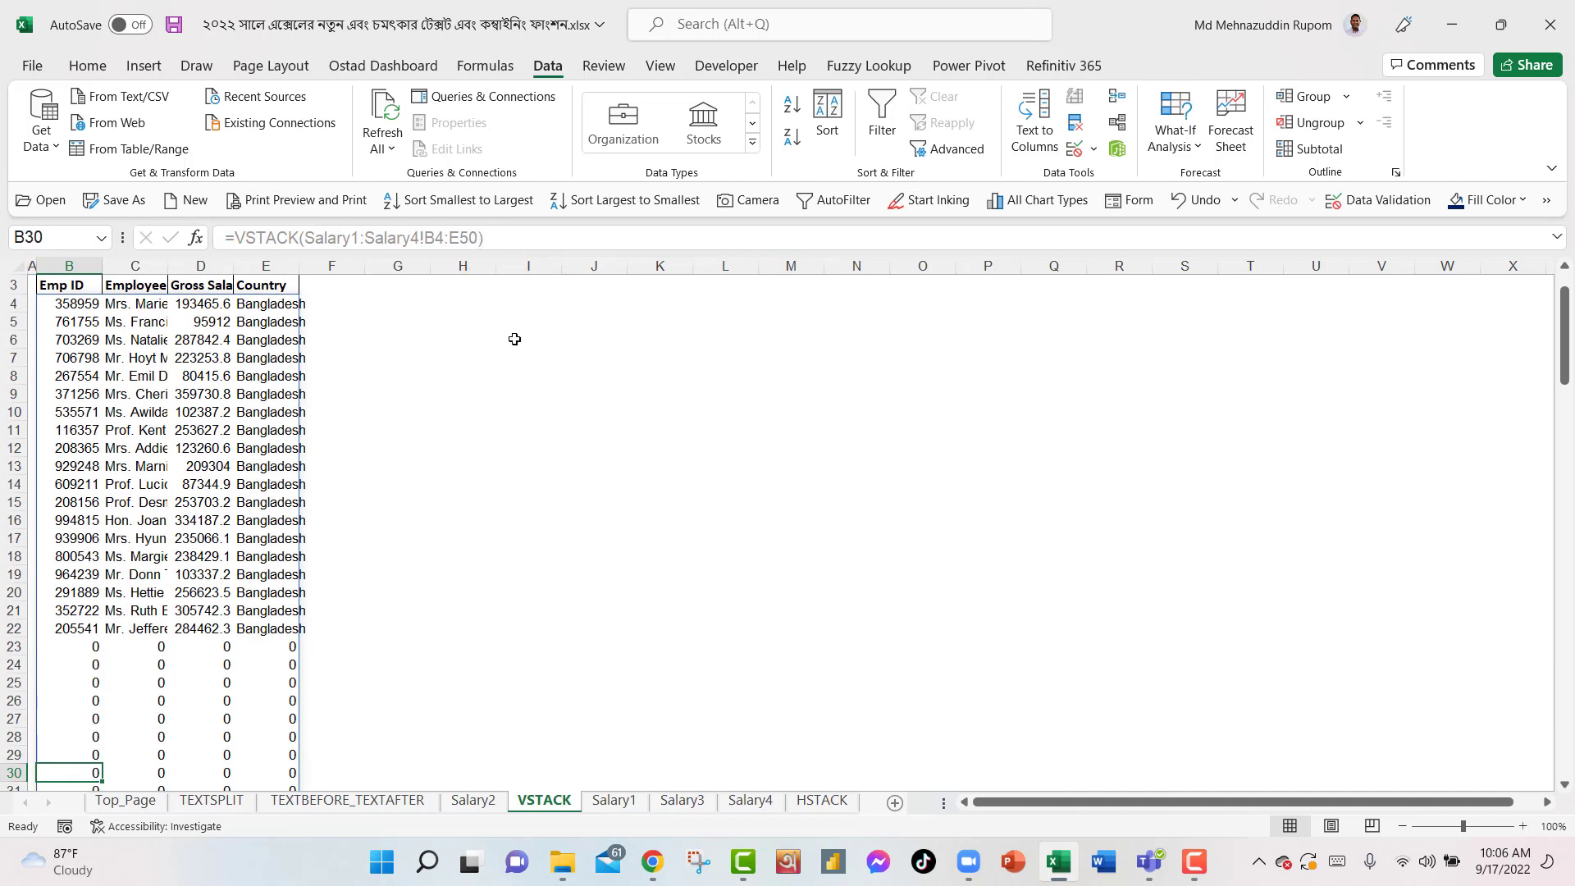
{"action": "key", "text": "Up"}
{"action": "key", "text": "Up"}
{"action": "key", "text": "Up"}
{"action": "key", "text": "Up"}
{"action": "key", "text": "Up"}
{"action": "key", "text": "Up"}
{"action": "key", "text": "Up"}
{"action": "key", "text": "Up"}
{"action": "key", "text": "Up"}
{"action": "key", "text": "Up"}
{"action": "key", "text": "Up"}
{"action": "key", "text": "Up"}
{"action": "key", "text": "Up"}
{"action": "key", "text": "Up"}
{"action": "key", "text": "Up"}
{"action": "key", "text": "Up"}
{"action": "key", "text": "Up"}
{"action": "key", "text": "Up"}
{"action": "key", "text": "Up"}
{"action": "key", "text": "Up"}
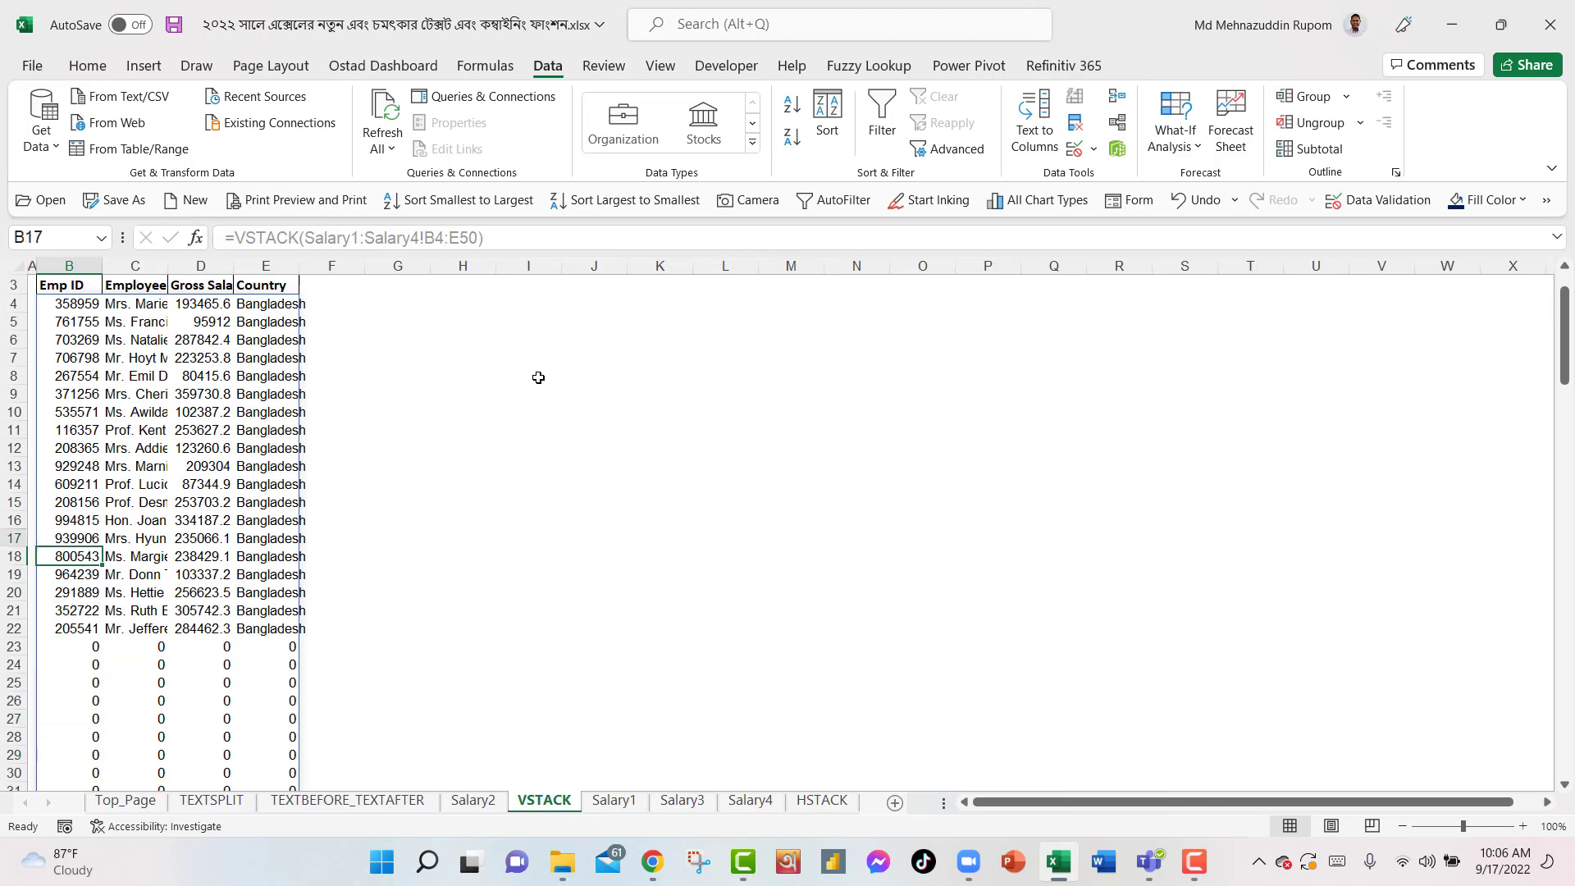
{"action": "scroll", "coordinate": [538, 377], "scroll_direction": "up", "scroll_amount": 1}
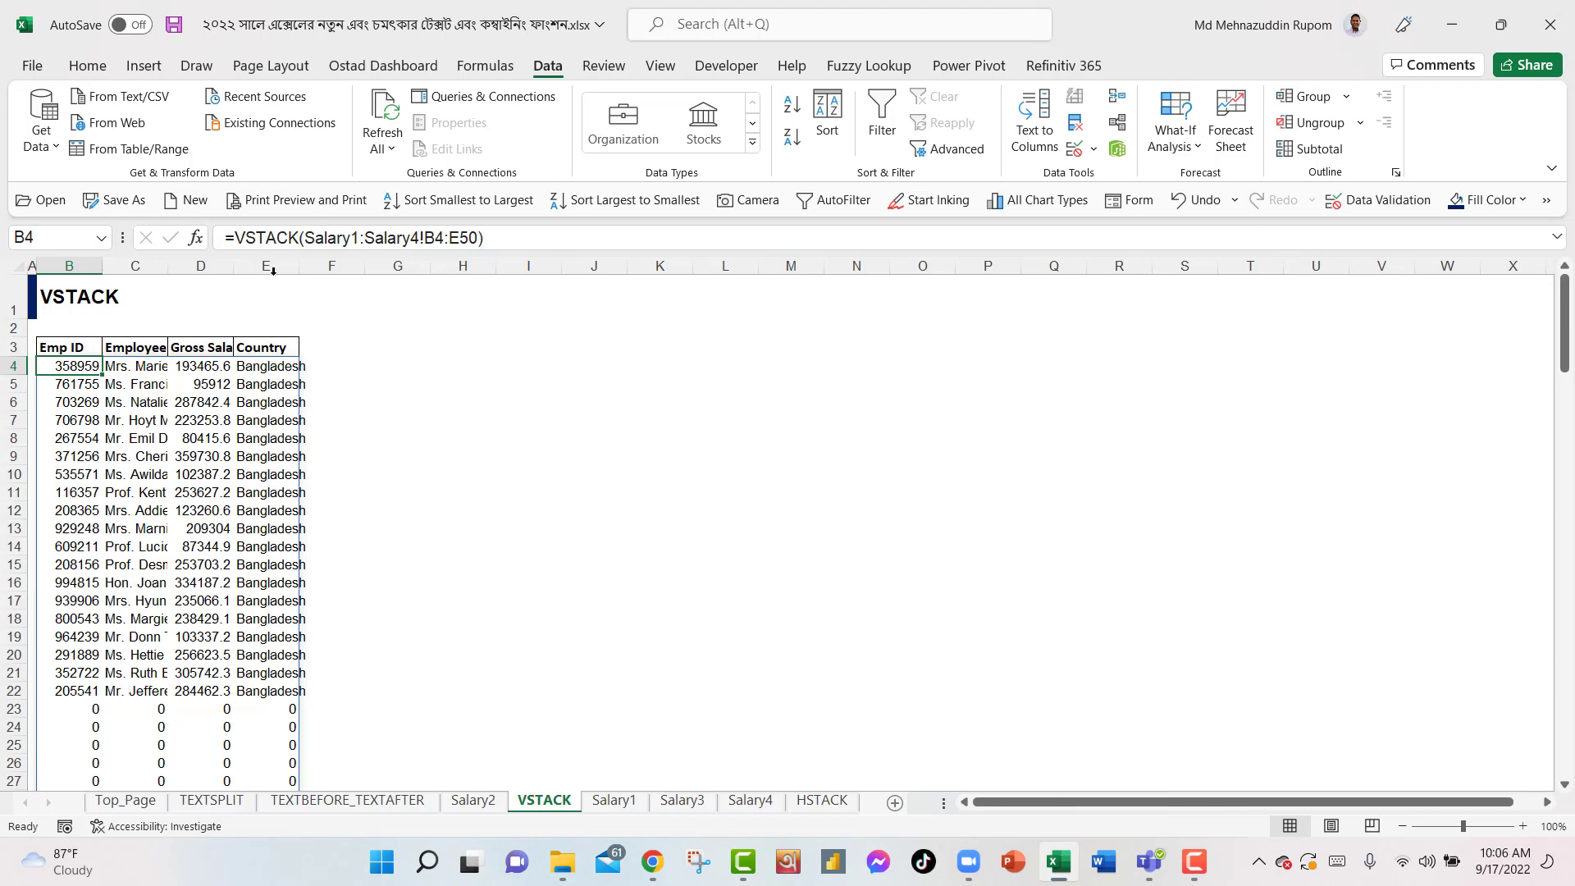
Wrap the VSTACK formula in B4 in a FILTER function, reusing VSTACK(Salary1:Salary4!B4:E50) as the include argument.
{"action": "left_click", "coordinate": [235, 238]}
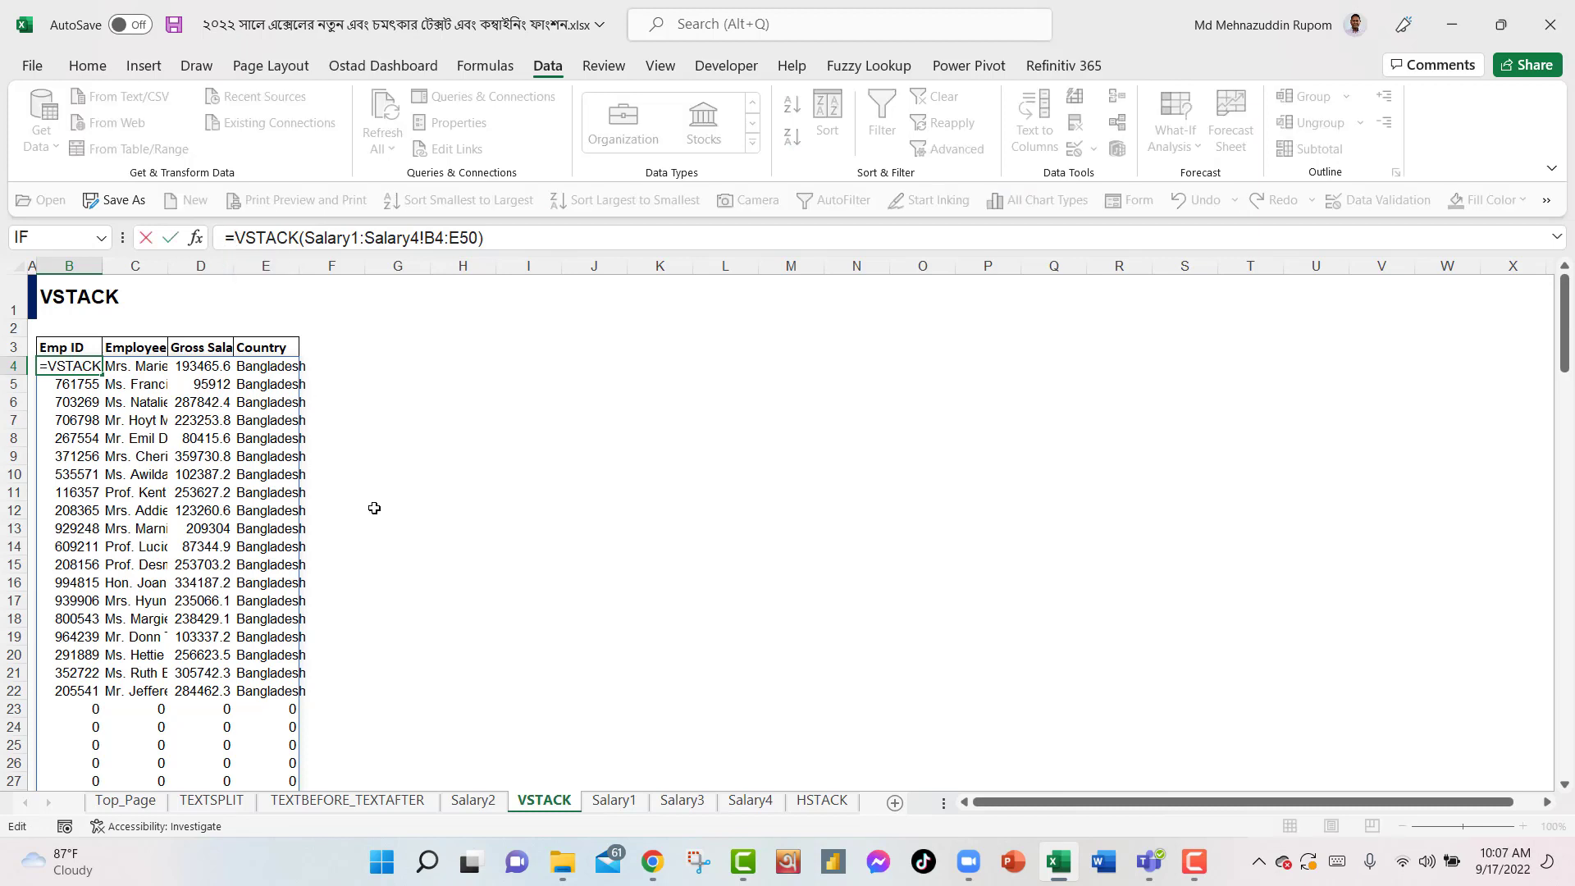
{"action": "type", "text": "filter"}
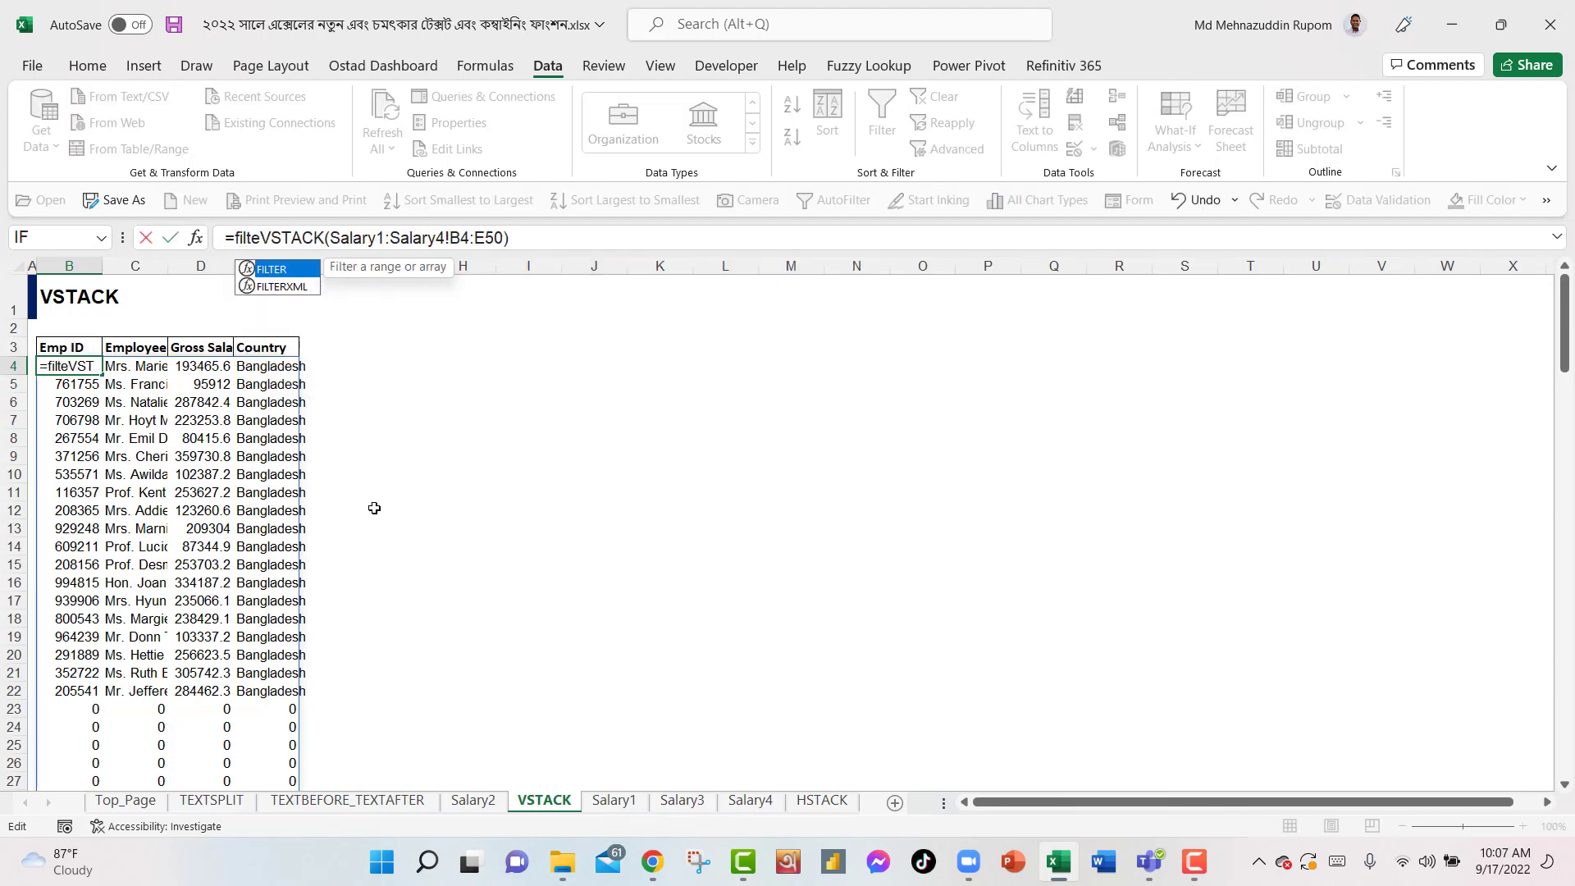
{"action": "key", "text": "Tab"}
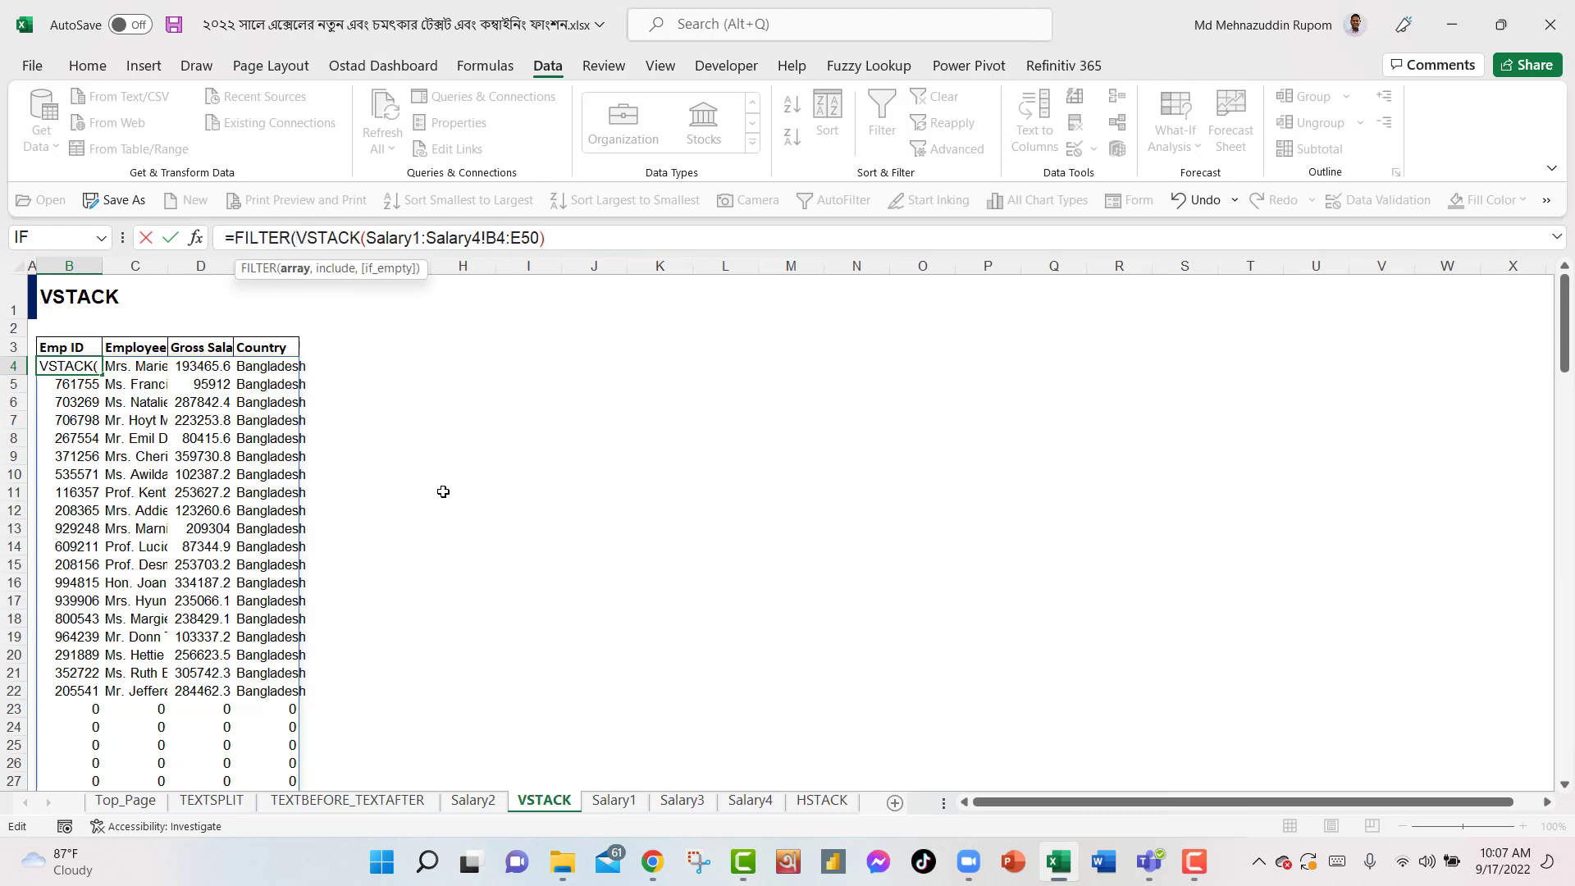
{"action": "left_click", "coordinate": [297, 268]}
{"action": "key", "text": "ctrl+c"}
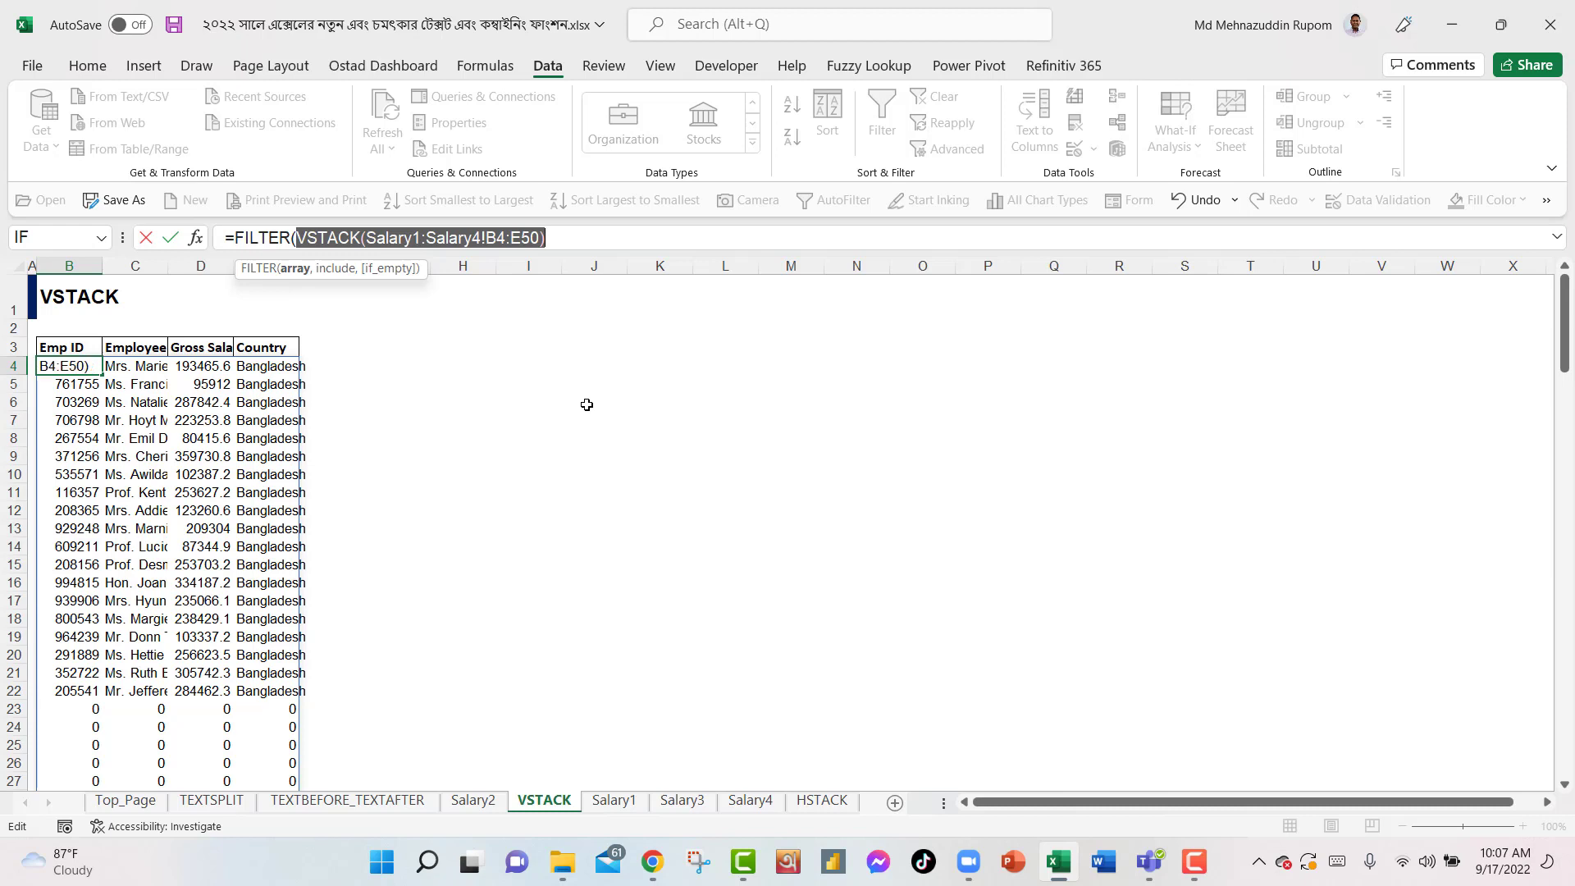
{"action": "left_click", "coordinate": [564, 235]}
{"action": "type", "text": ","}
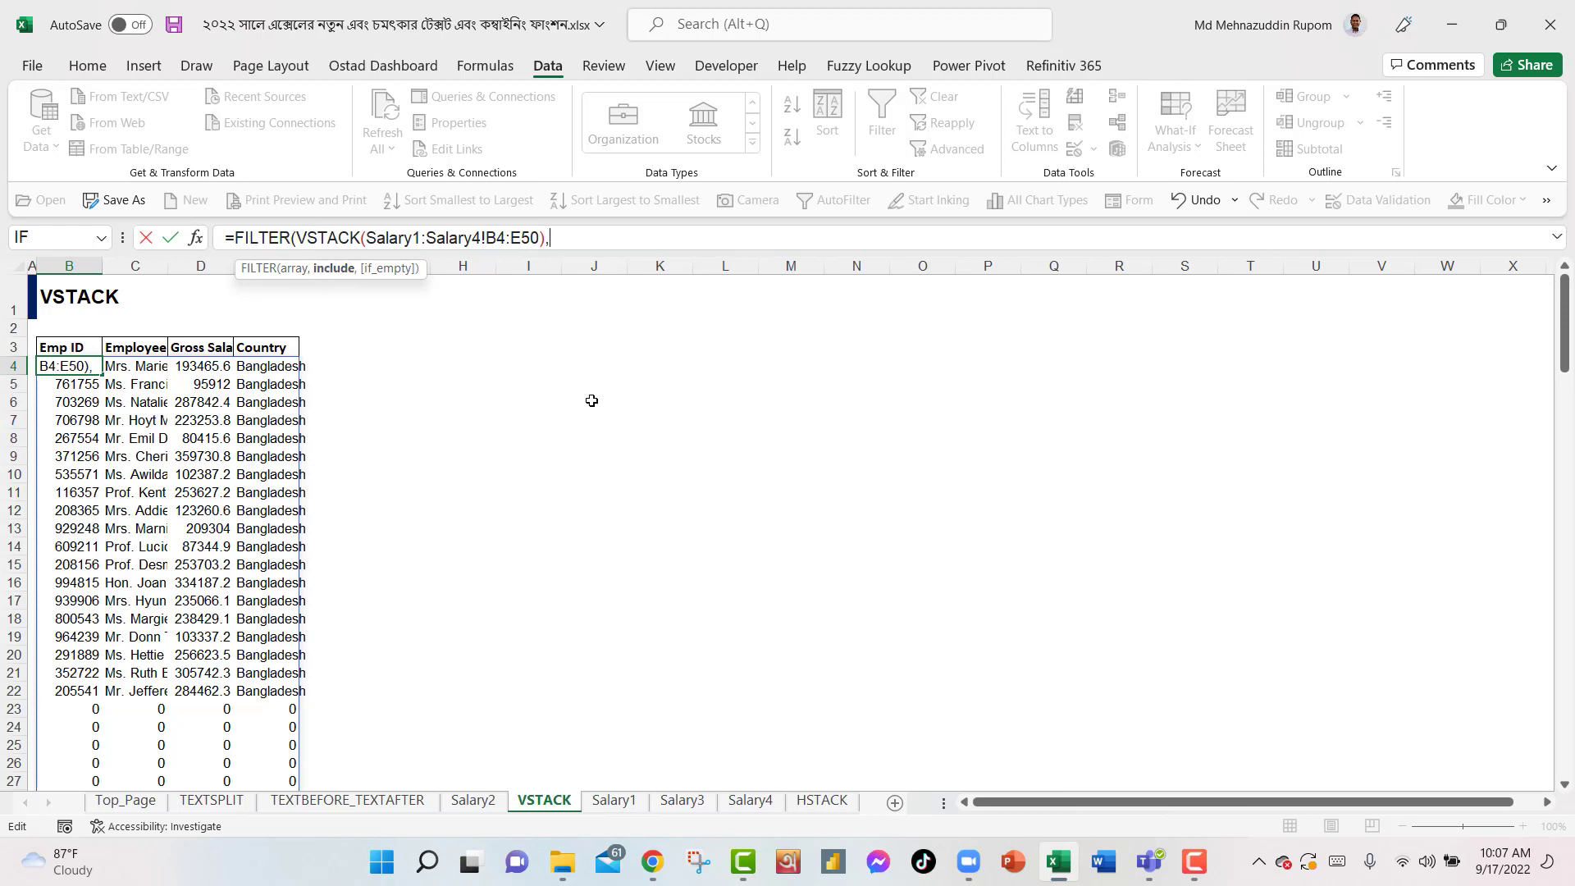
{"action": "key", "text": "ctrl+v"}
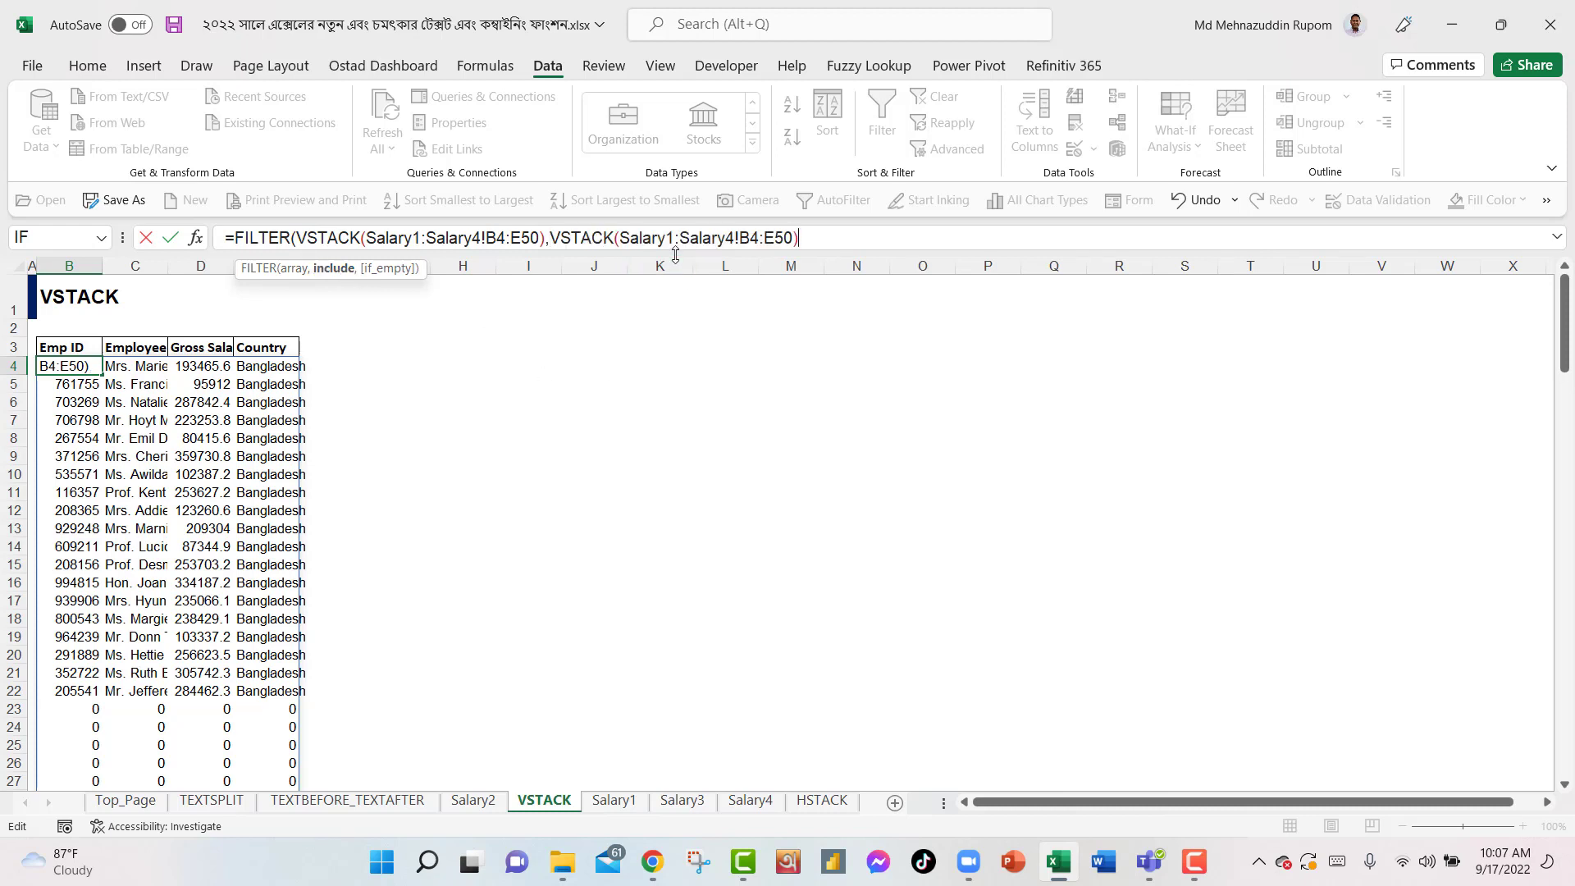
Narrow the include argument's range to B4:B50, add the condition <>"" and enter the FILTER formula.
{"action": "left_click", "coordinate": [772, 238]}
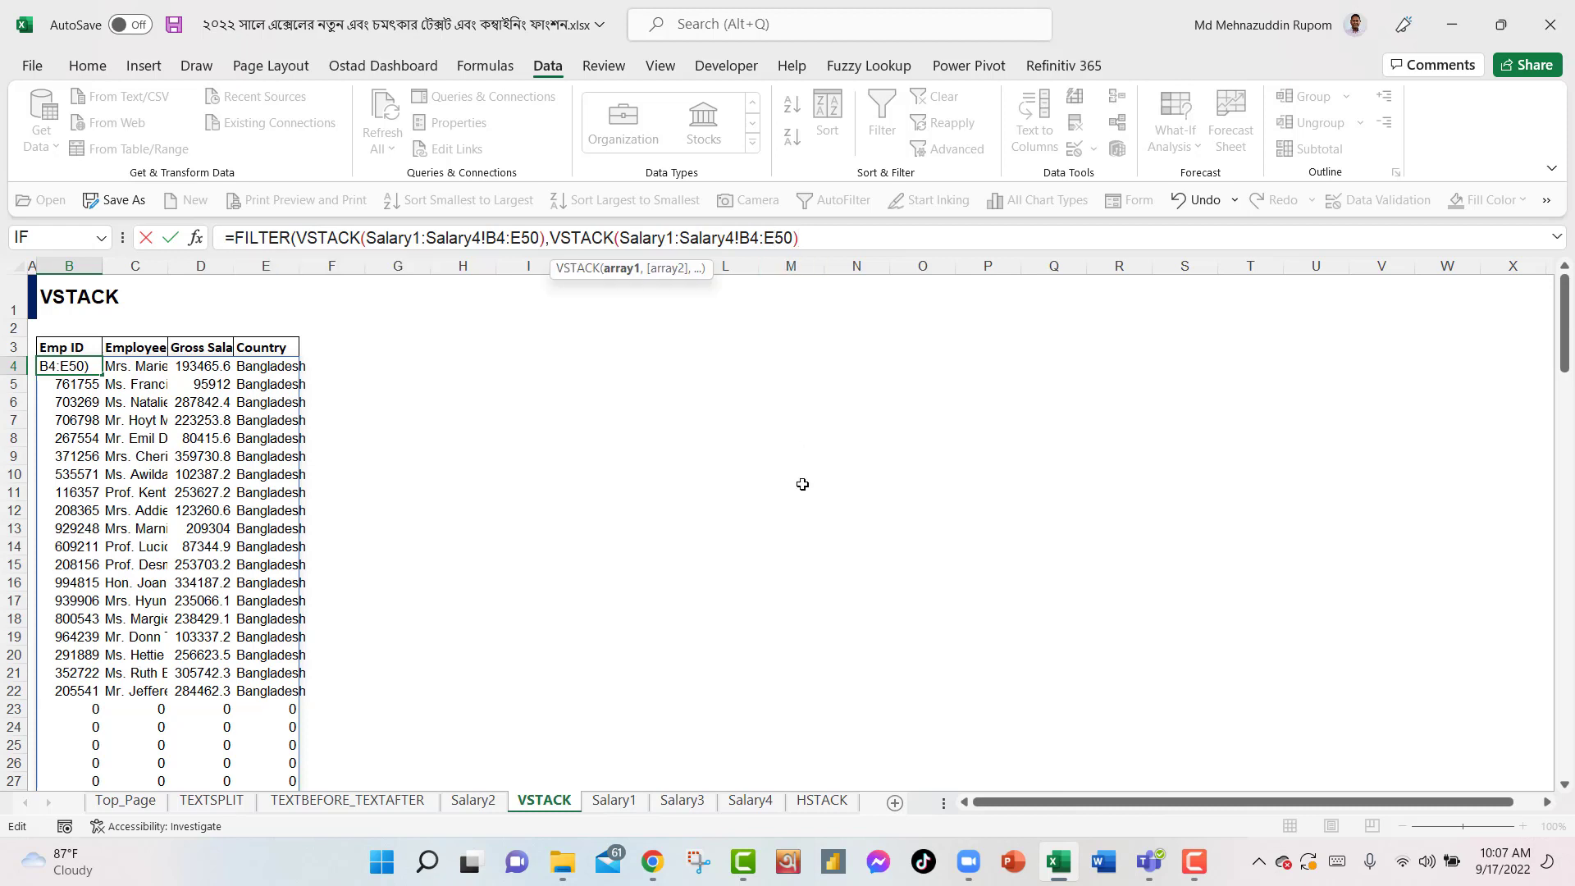
{"action": "key", "text": "BackSpace"}
{"action": "type", "text": "B"}
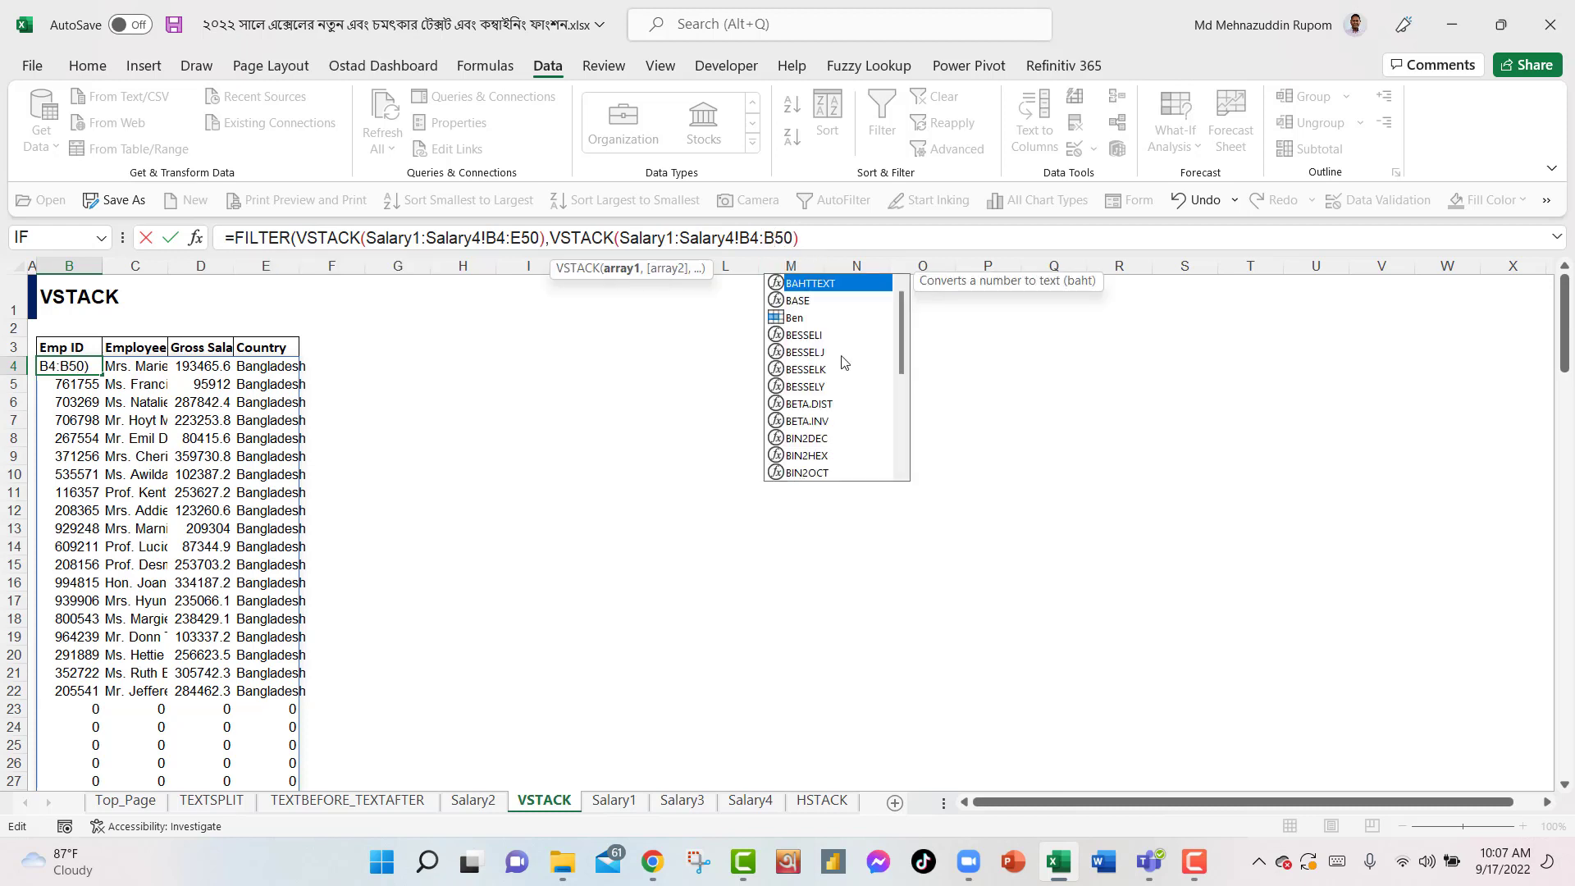
{"action": "left_click", "coordinate": [825, 244]}
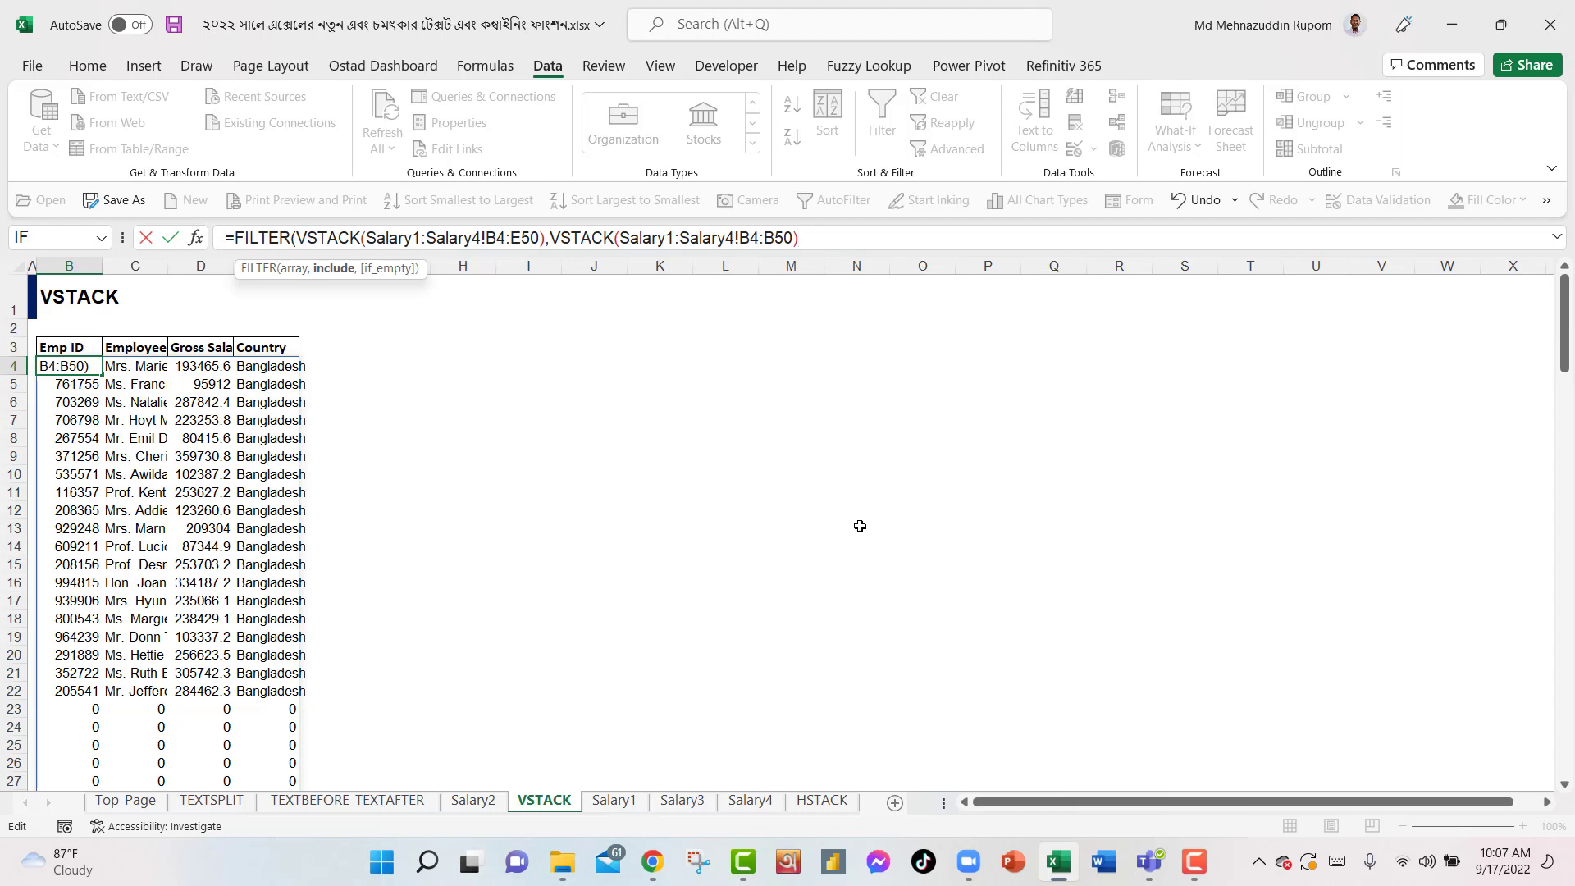
{"action": "type", "text": "<>\"\")"}
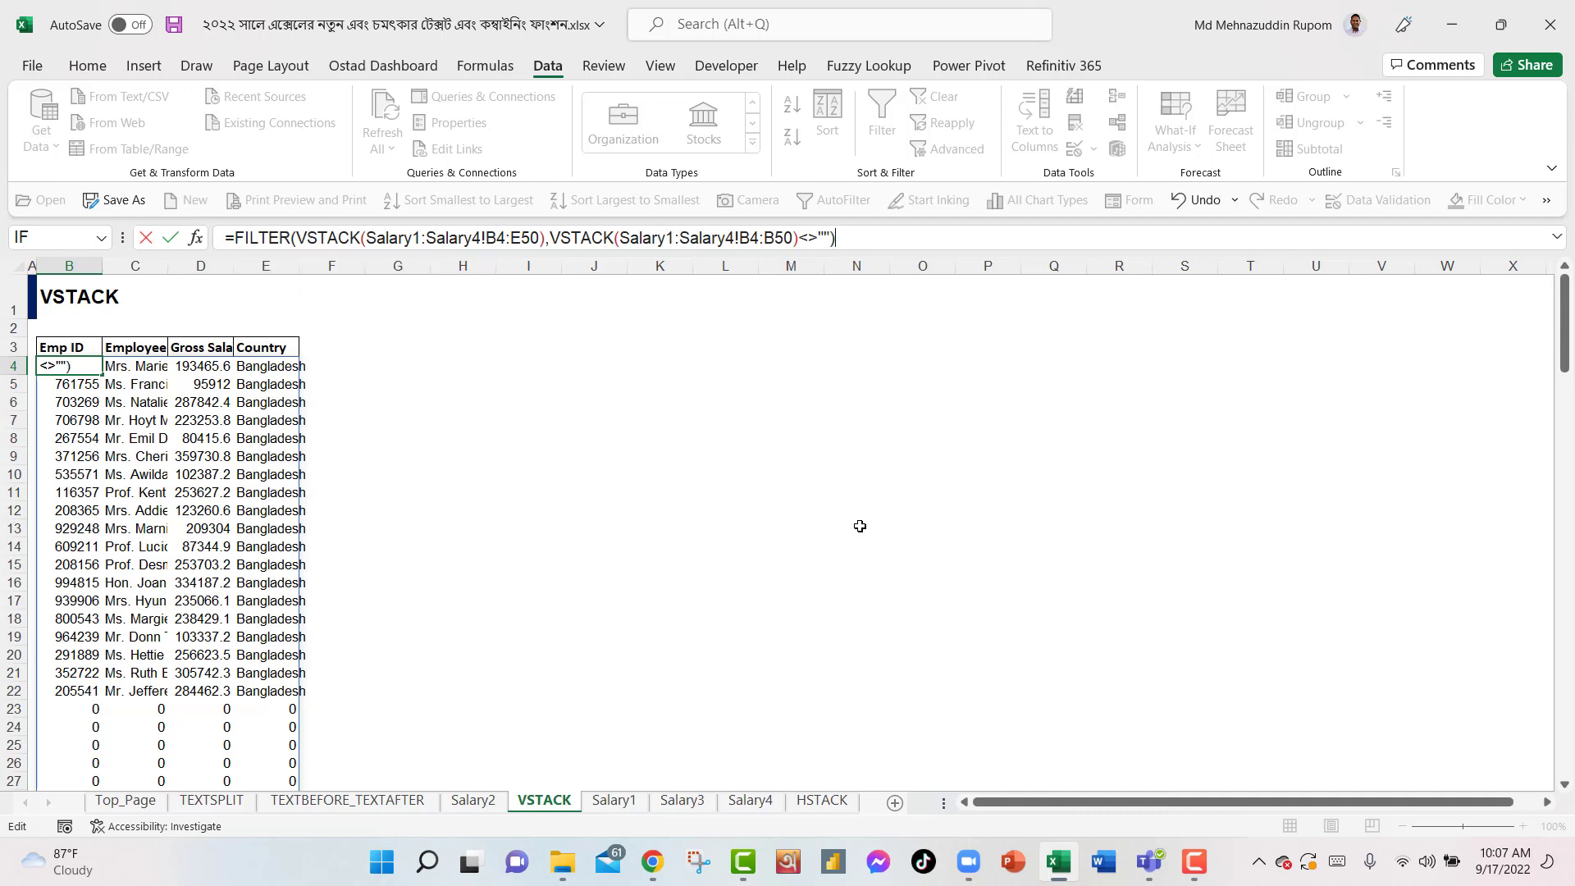
{"action": "key", "text": "Return"}
Examine the filtered rows on the VSTACK sheet down to the last Vietnam record and return to B4.
{"action": "key", "text": "Down"}
{"action": "key", "text": "Down"}
{"action": "key", "text": "Down"}
{"action": "key", "text": "Down"}
{"action": "key", "text": "Down"}
{"action": "key", "text": "Down"}
{"action": "key", "text": "Down"}
{"action": "key", "text": "Down"}
{"action": "key", "text": "Down"}
{"action": "key", "text": "Down"}
{"action": "key", "text": "Down"}
{"action": "key", "text": "Down"}
{"action": "key", "text": "Down"}
{"action": "key", "text": "Down"}
{"action": "key", "text": "Down"}
{"action": "key", "text": "Down"}
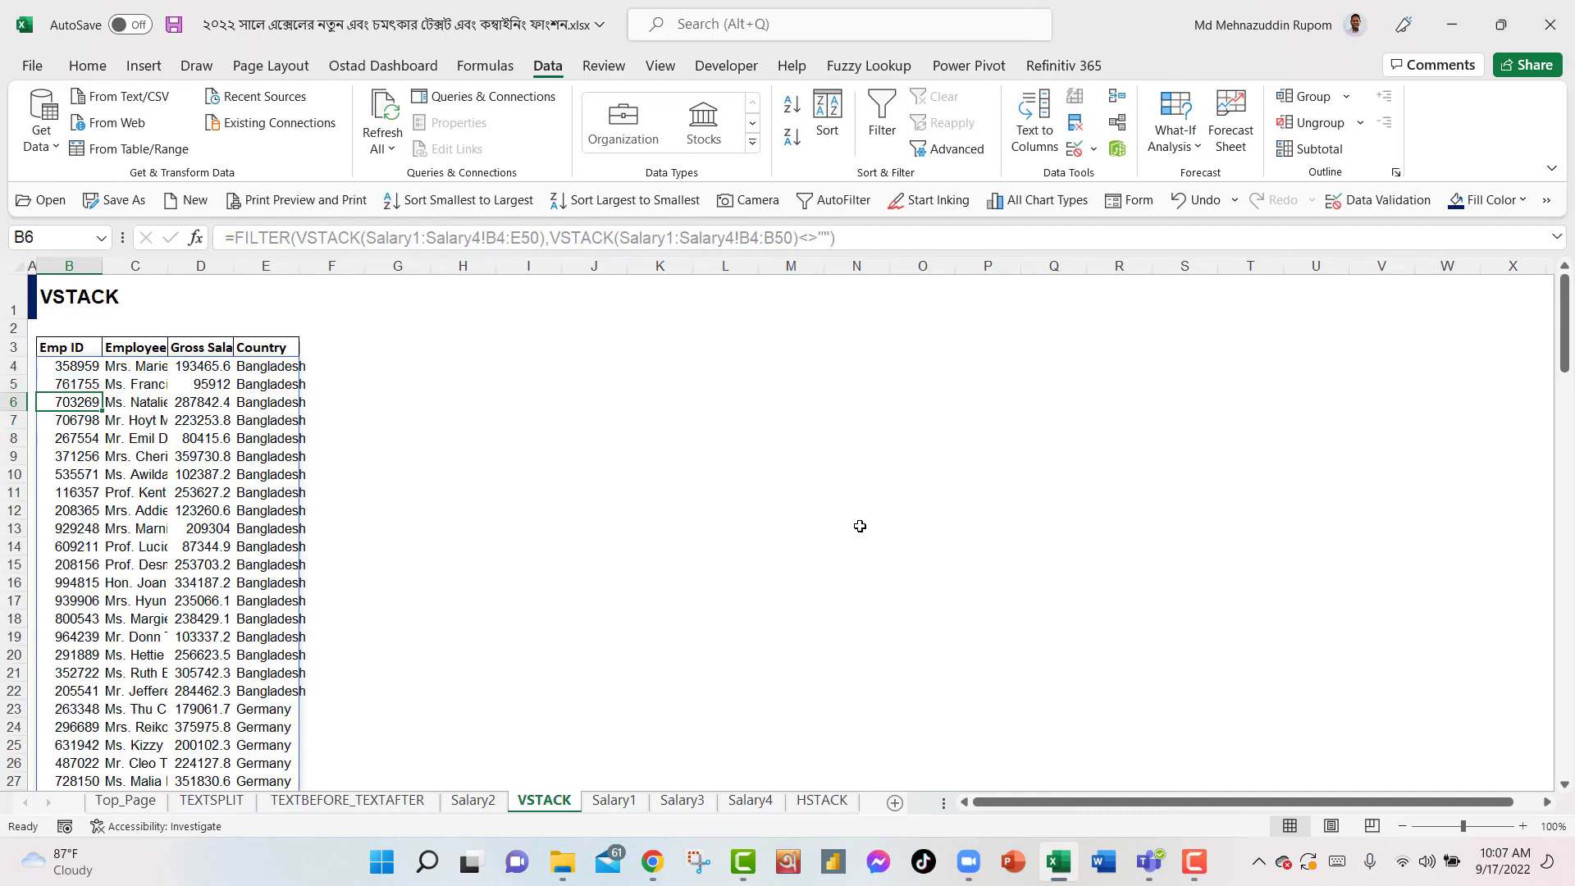
{"action": "key", "text": "Down"}
{"action": "key", "text": "Down"}
{"action": "key", "text": "Down"}
{"action": "key", "text": "Down"}
{"action": "key", "text": "Down"}
{"action": "key", "text": "Down"}
{"action": "key", "text": "Down"}
{"action": "key", "text": "Down"}
{"action": "key", "text": "Down"}
{"action": "key", "text": "Down"}
{"action": "key", "text": "Down"}
{"action": "key", "text": "Down"}
{"action": "key", "text": "Down"}
{"action": "key", "text": "Down"}
{"action": "key", "text": "Down"}
{"action": "key", "text": "Down"}
{"action": "key", "text": "Down"}
{"action": "key", "text": "Down"}
{"action": "key", "text": "Down"}
{"action": "key", "text": "Down"}
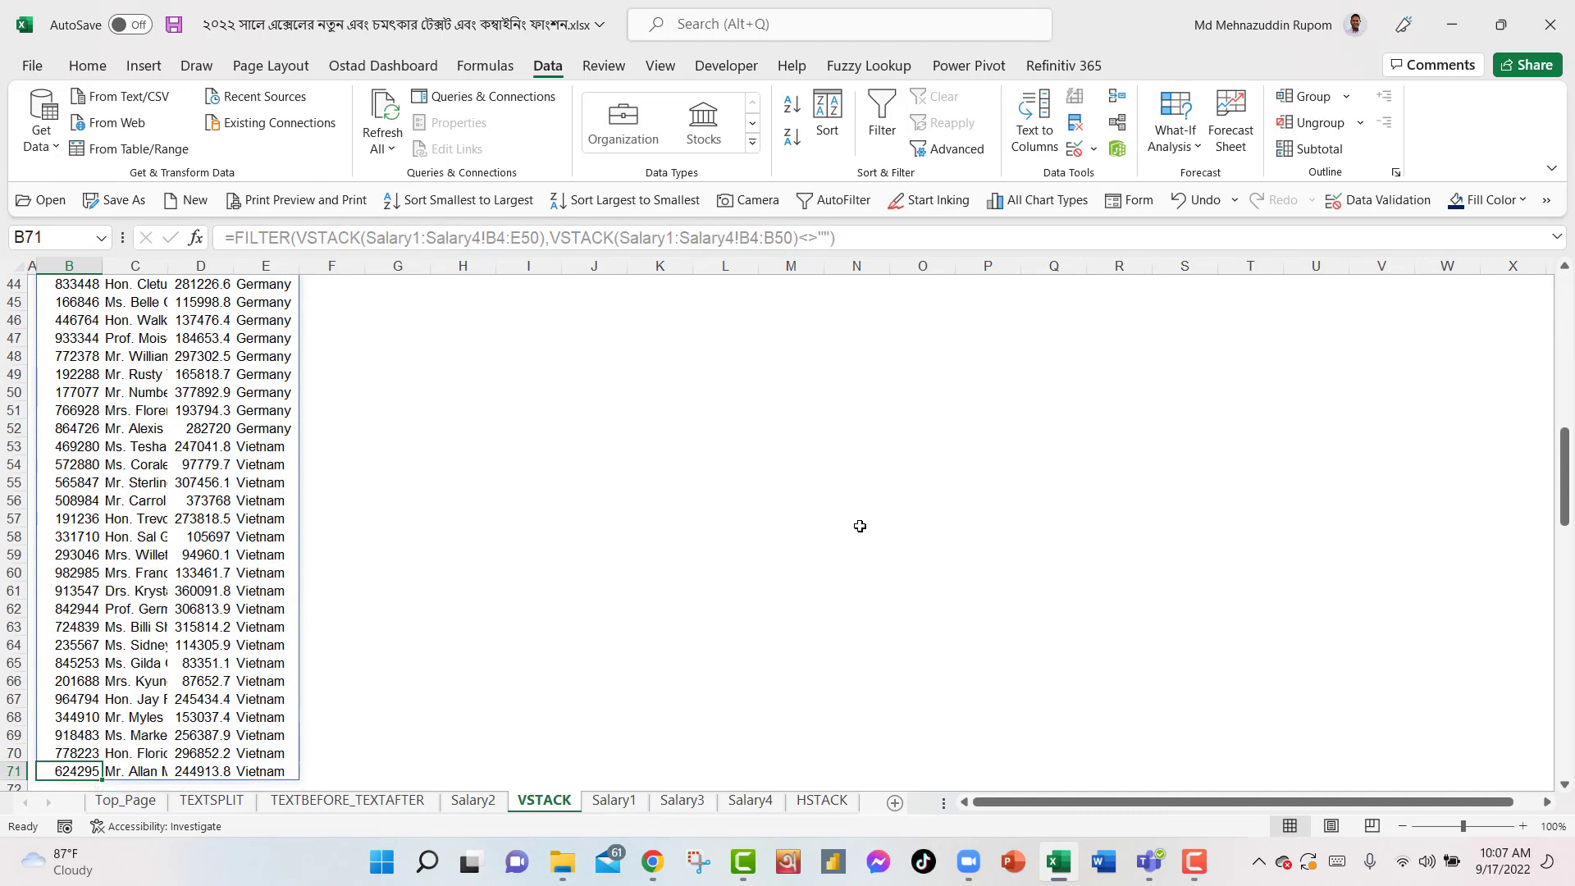
{"action": "left_click_drag", "start_coordinate": [1566, 508], "coordinate": [1569, 248]}
{"action": "left_click", "coordinate": [92, 367]}
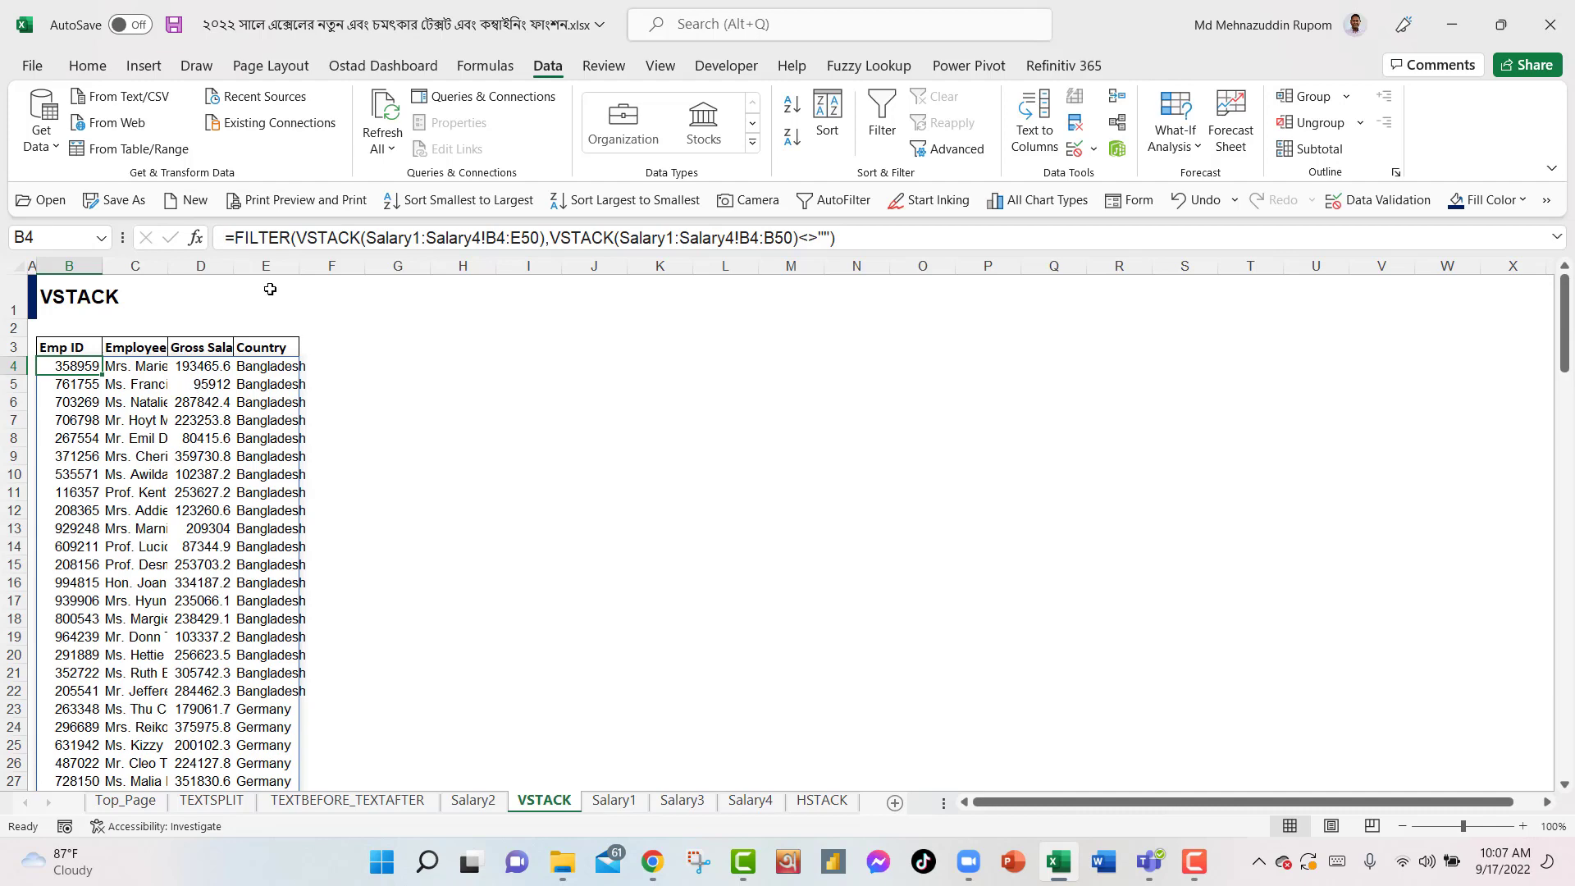
Wrap the B4 FILTER formula in SORT with sort index {4,3} and sort order {1,-1}.
{"action": "left_click", "coordinate": [238, 238]}
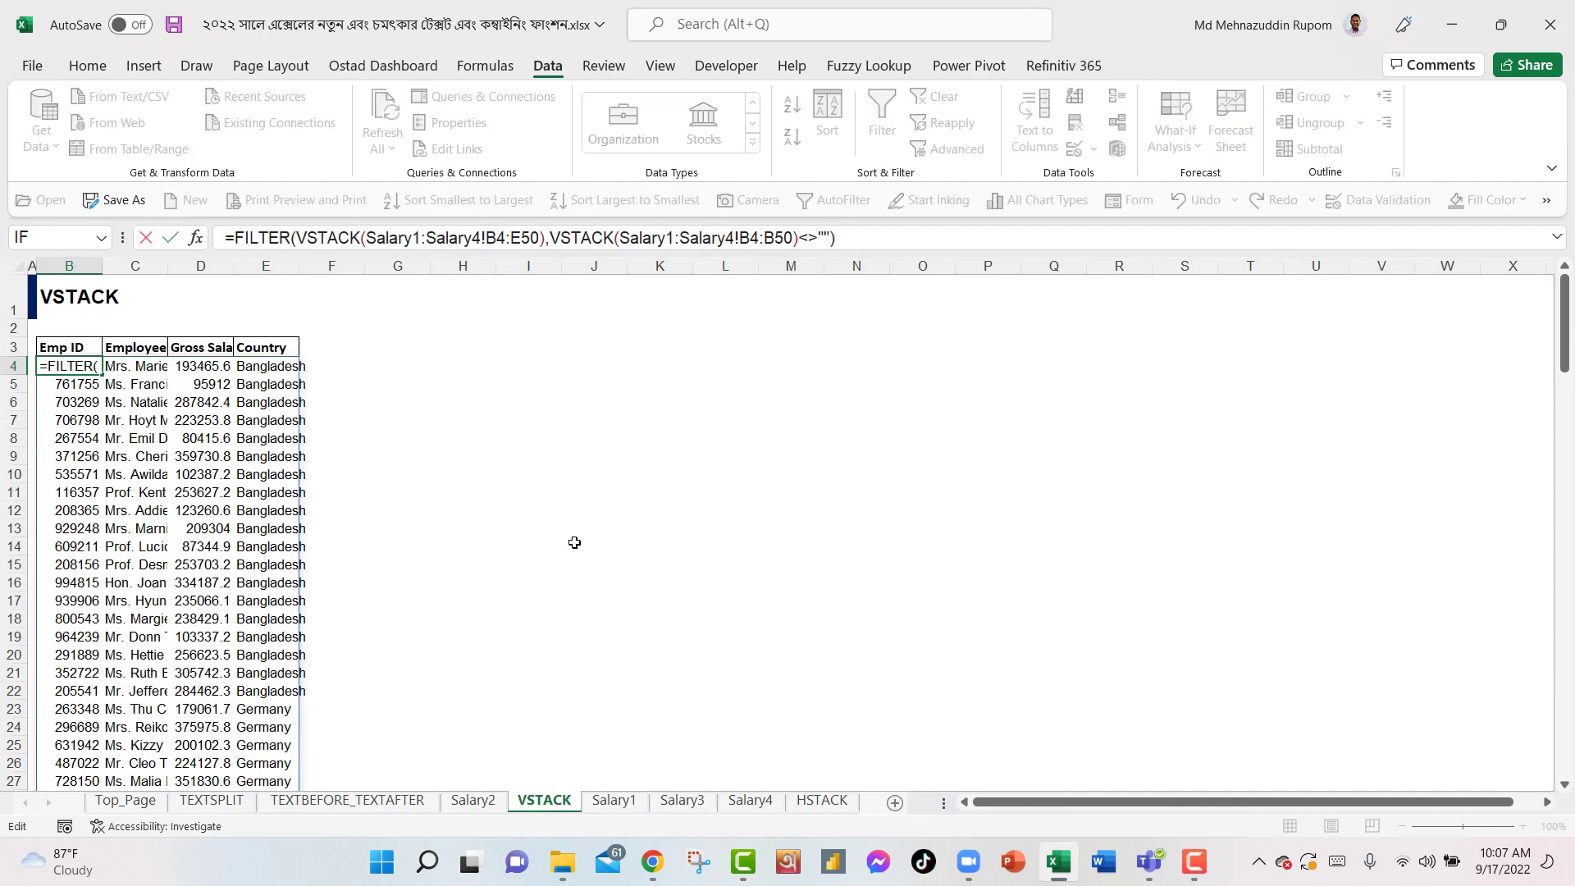
{"action": "type", "text": "SORT("}
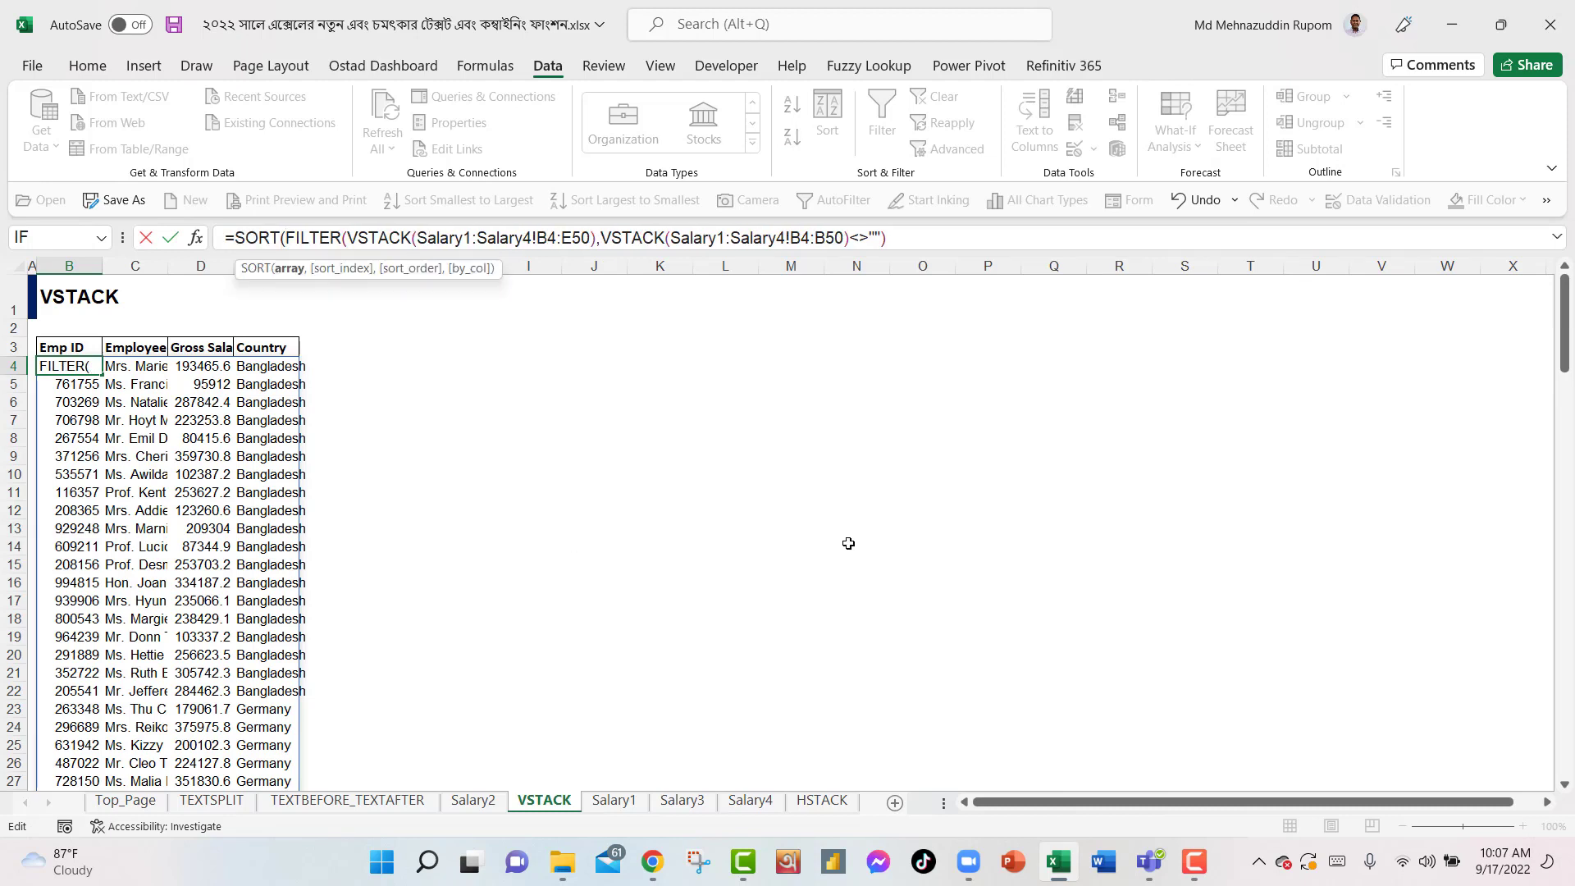
{"action": "left_click", "coordinate": [289, 271]}
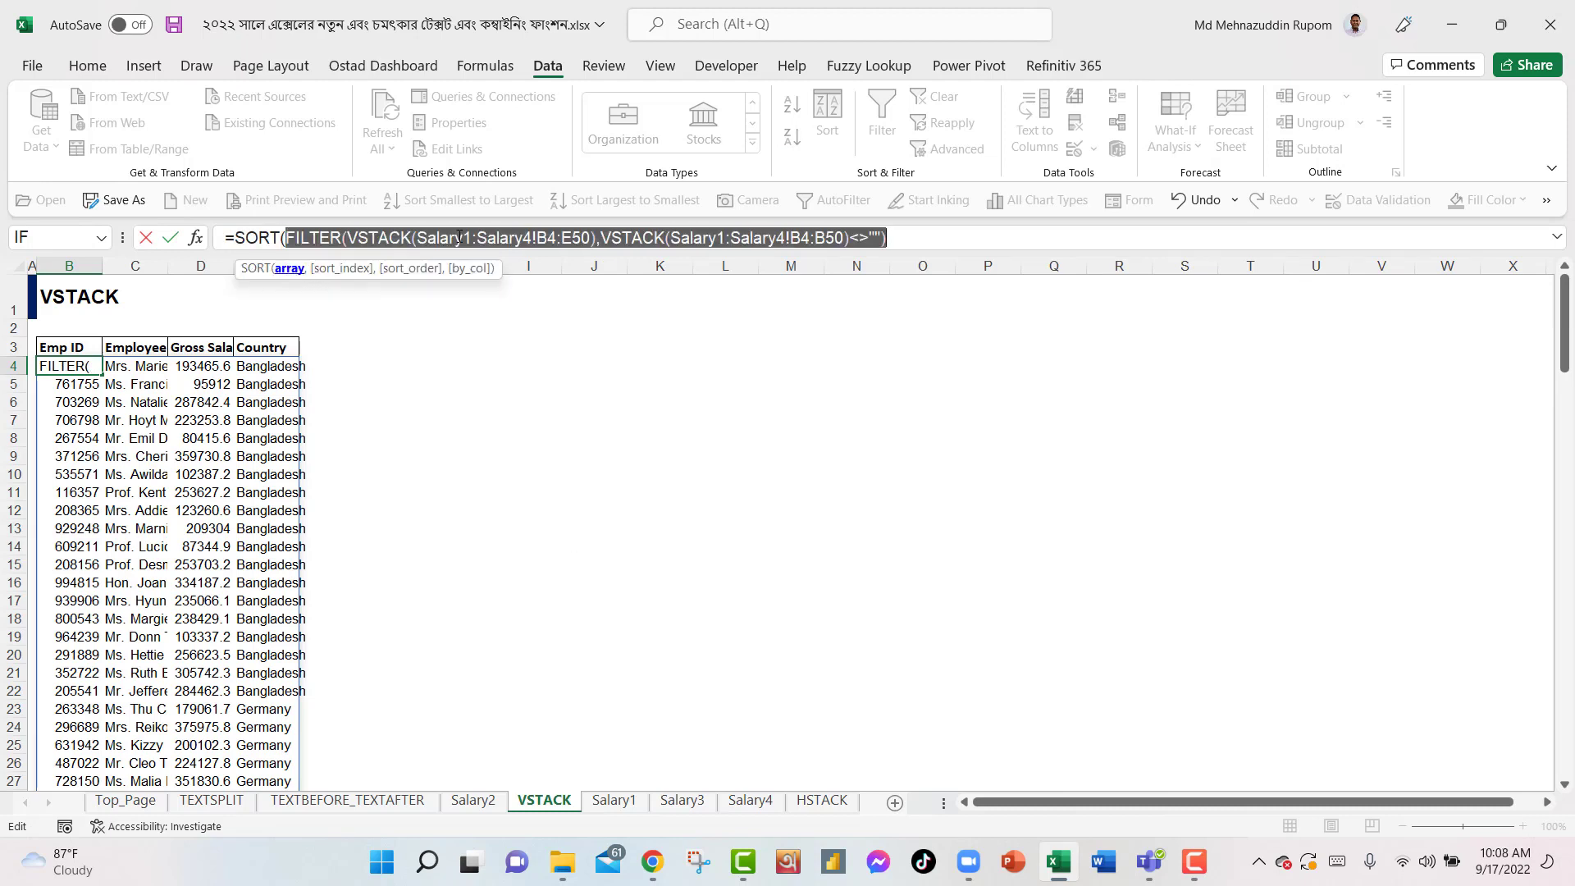
{"action": "left_click", "coordinate": [908, 240]}
{"action": "type", "text": ","}
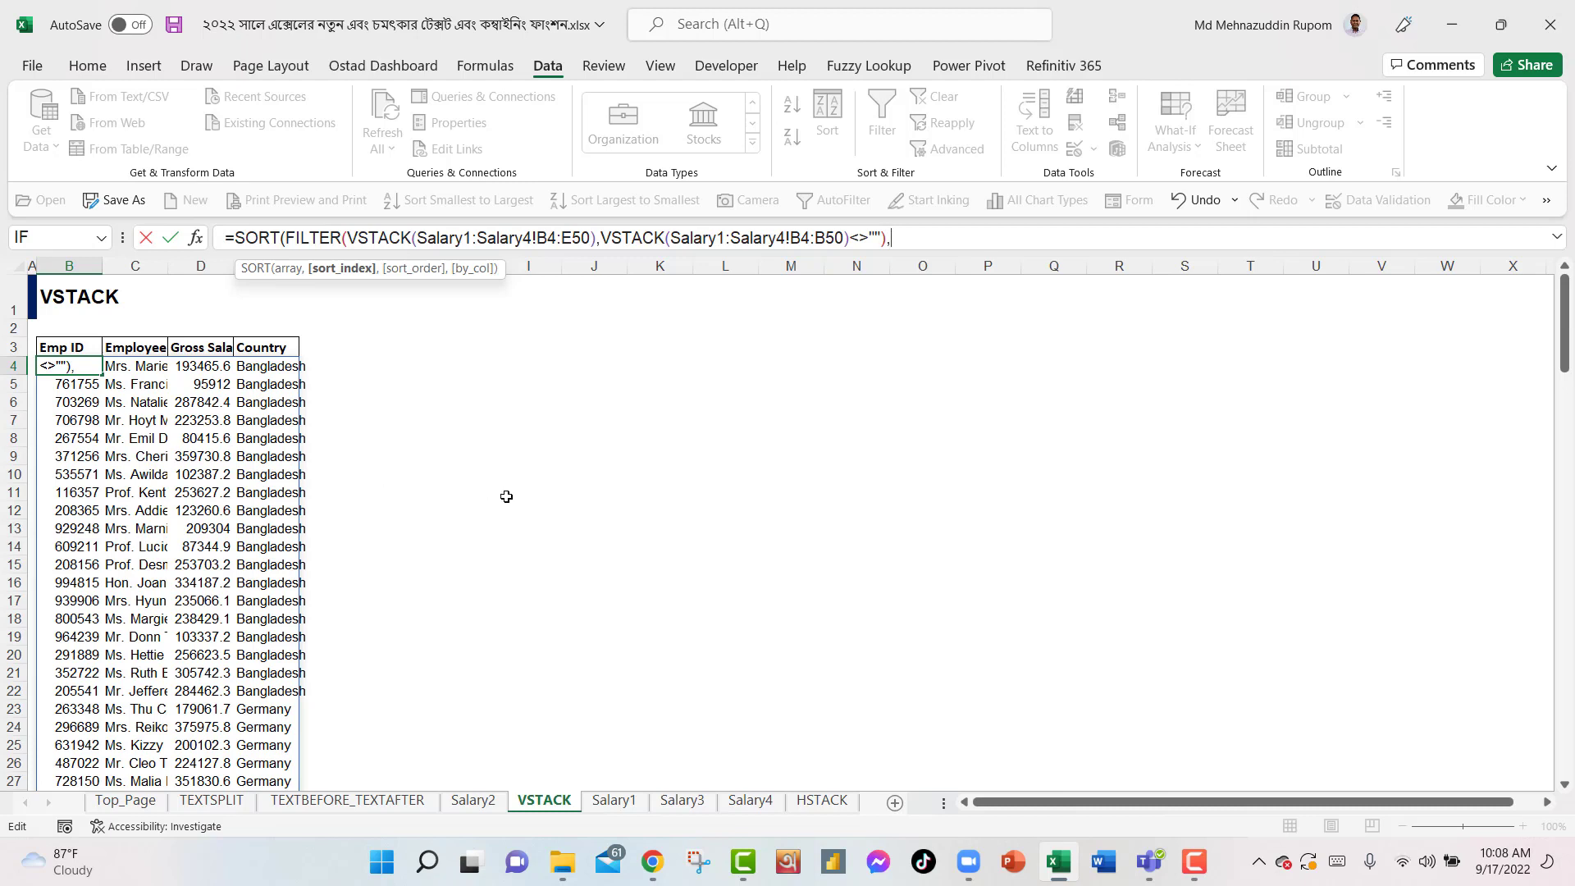
{"action": "type", "text": "{4,3},"}
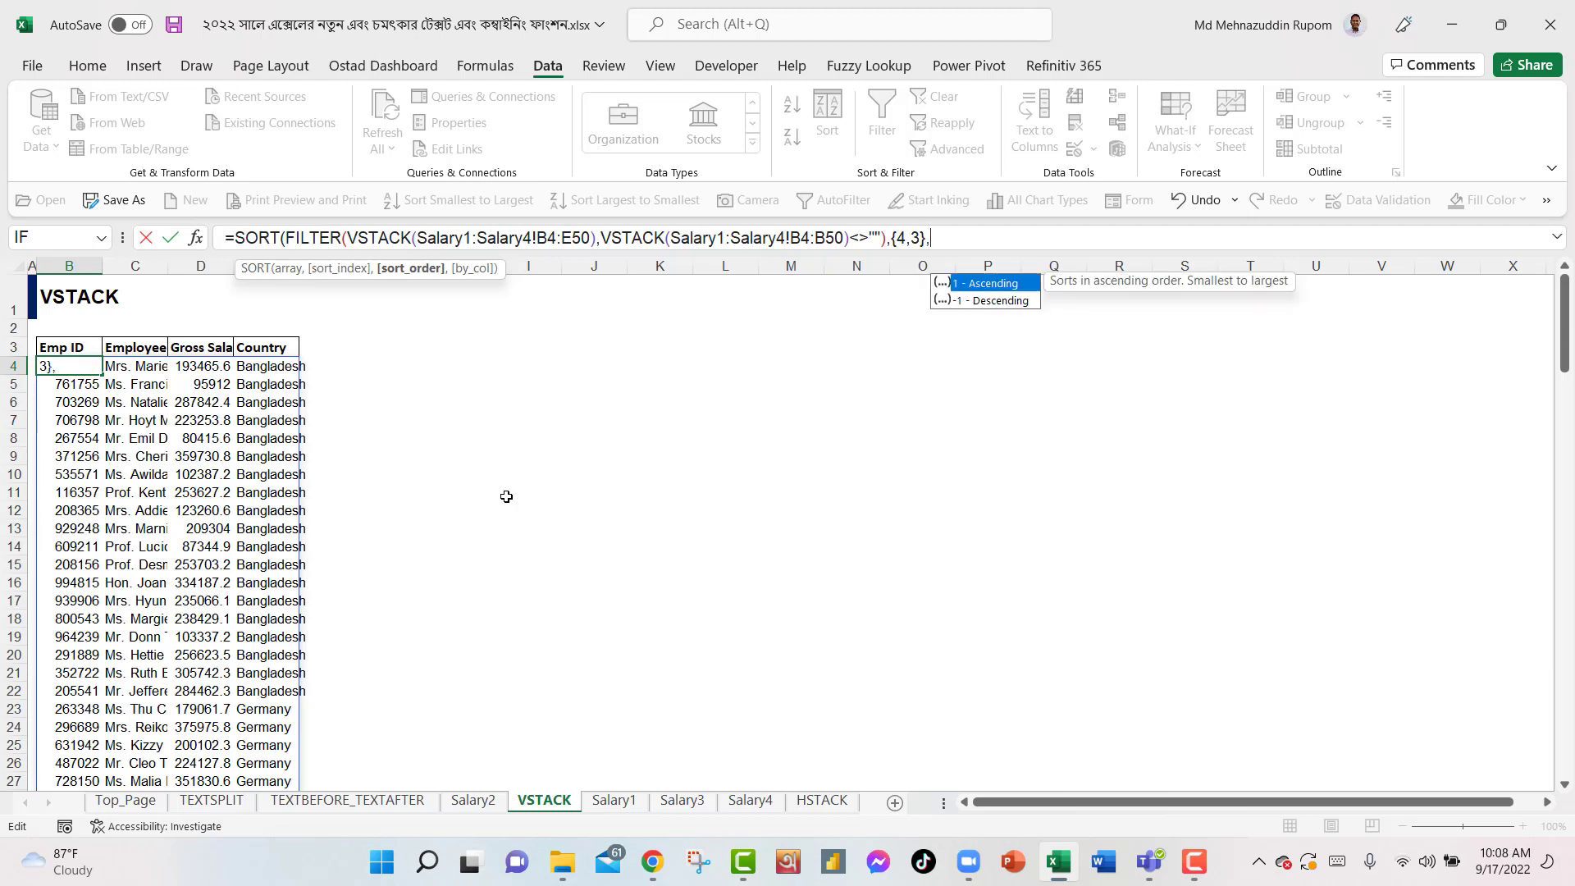
{"action": "type", "text": "{"}
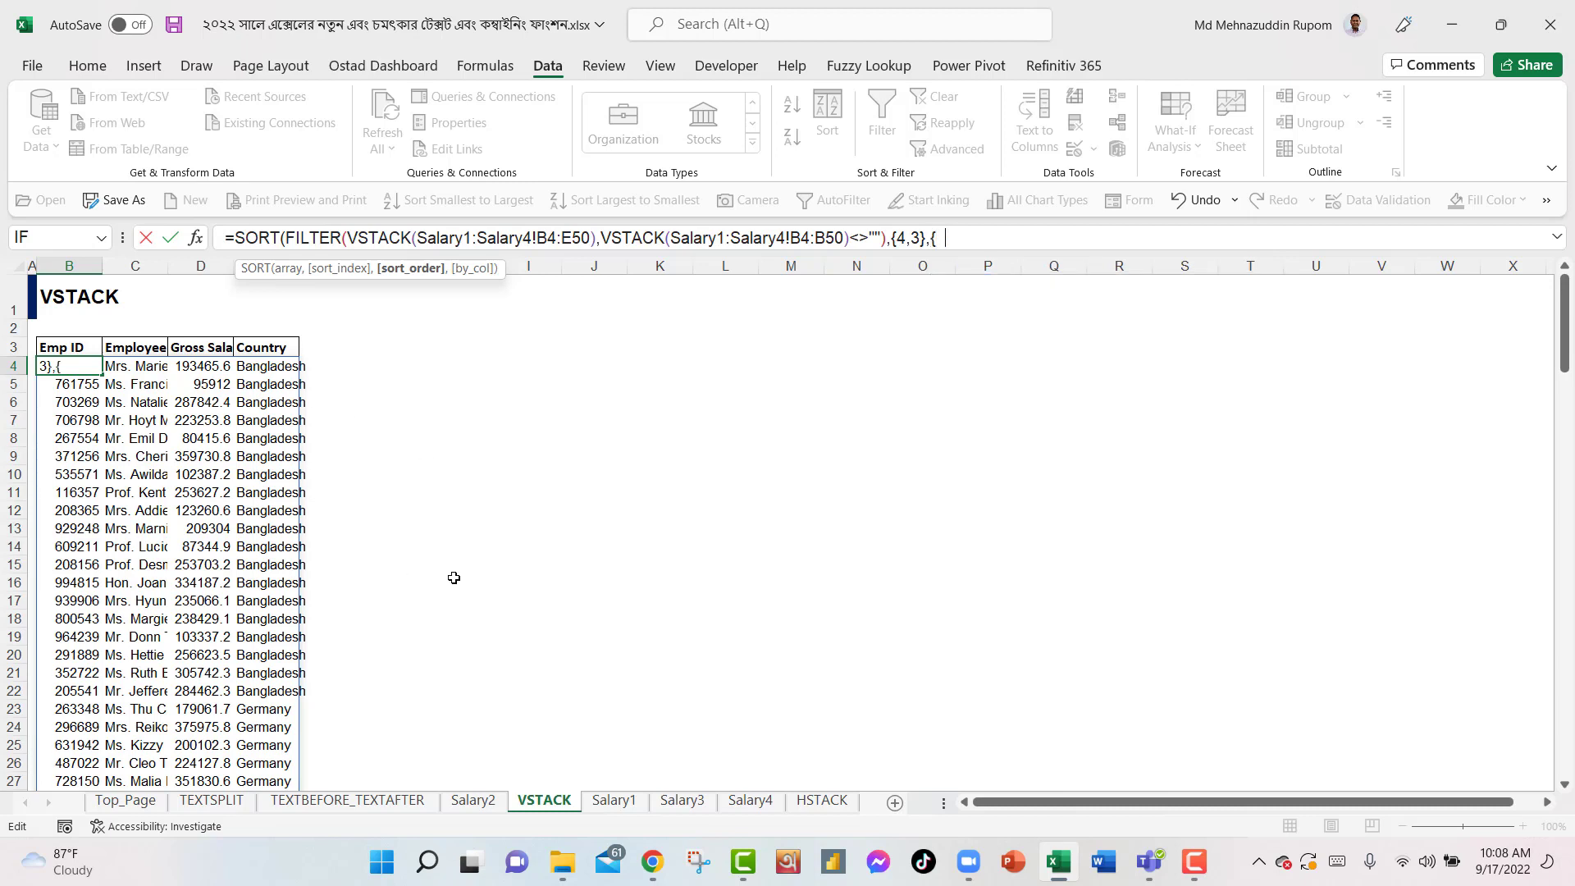
{"action": "type", "text": "1,"}
{"action": "type", "text": "-1})"}
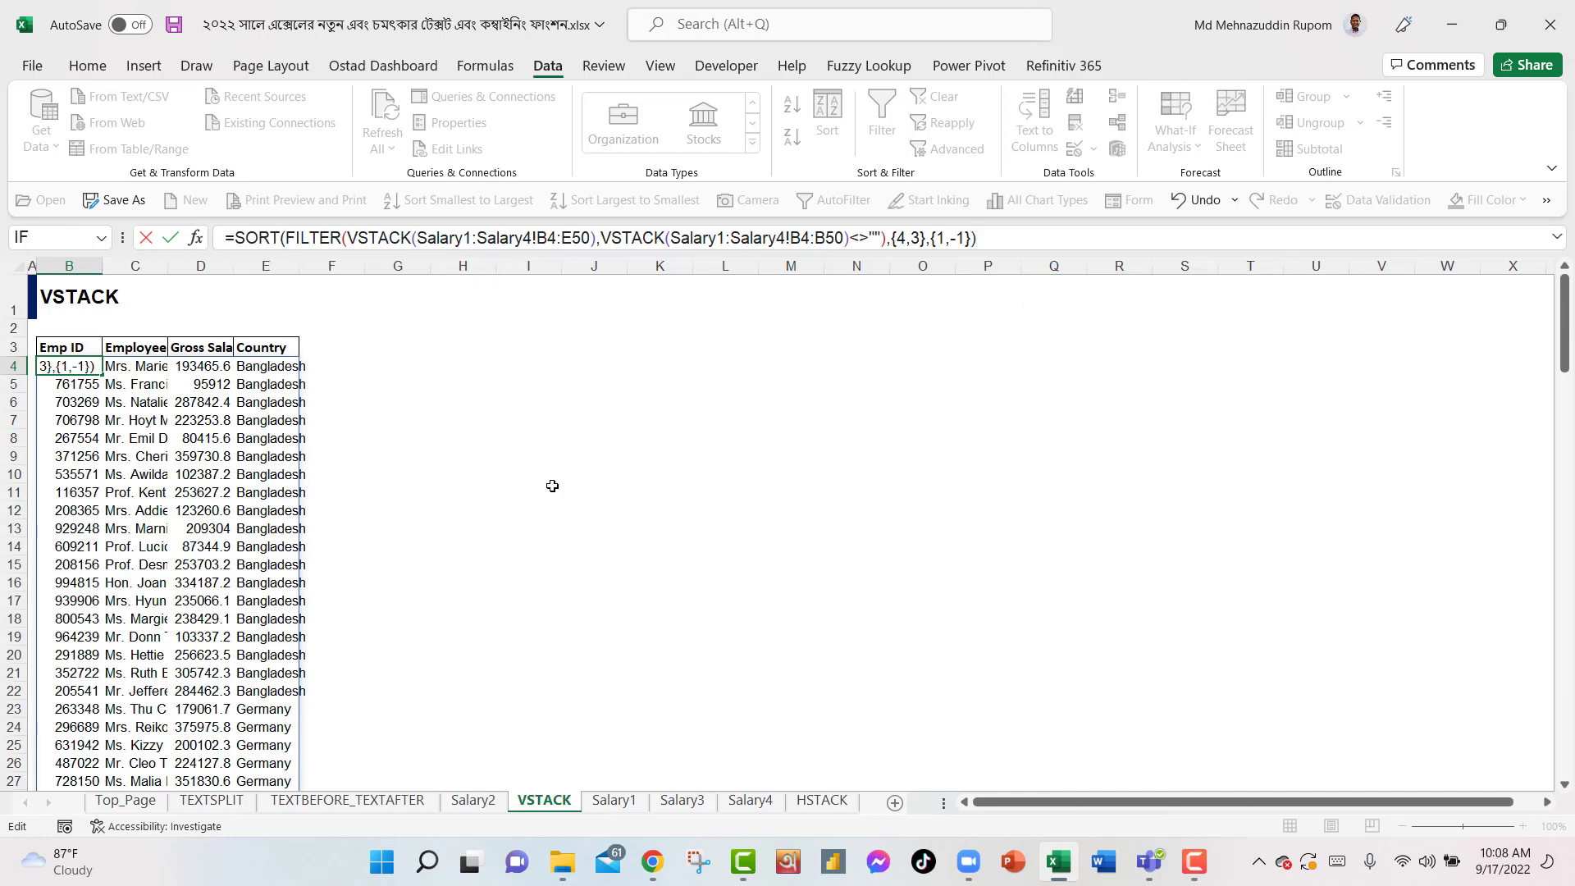
{"action": "key", "text": "Return"}
Examine the sorted Gross Salary values of the Bangladesh records from D4 down to D11.
{"action": "key", "text": "Right"}
{"action": "key", "text": "Right"}
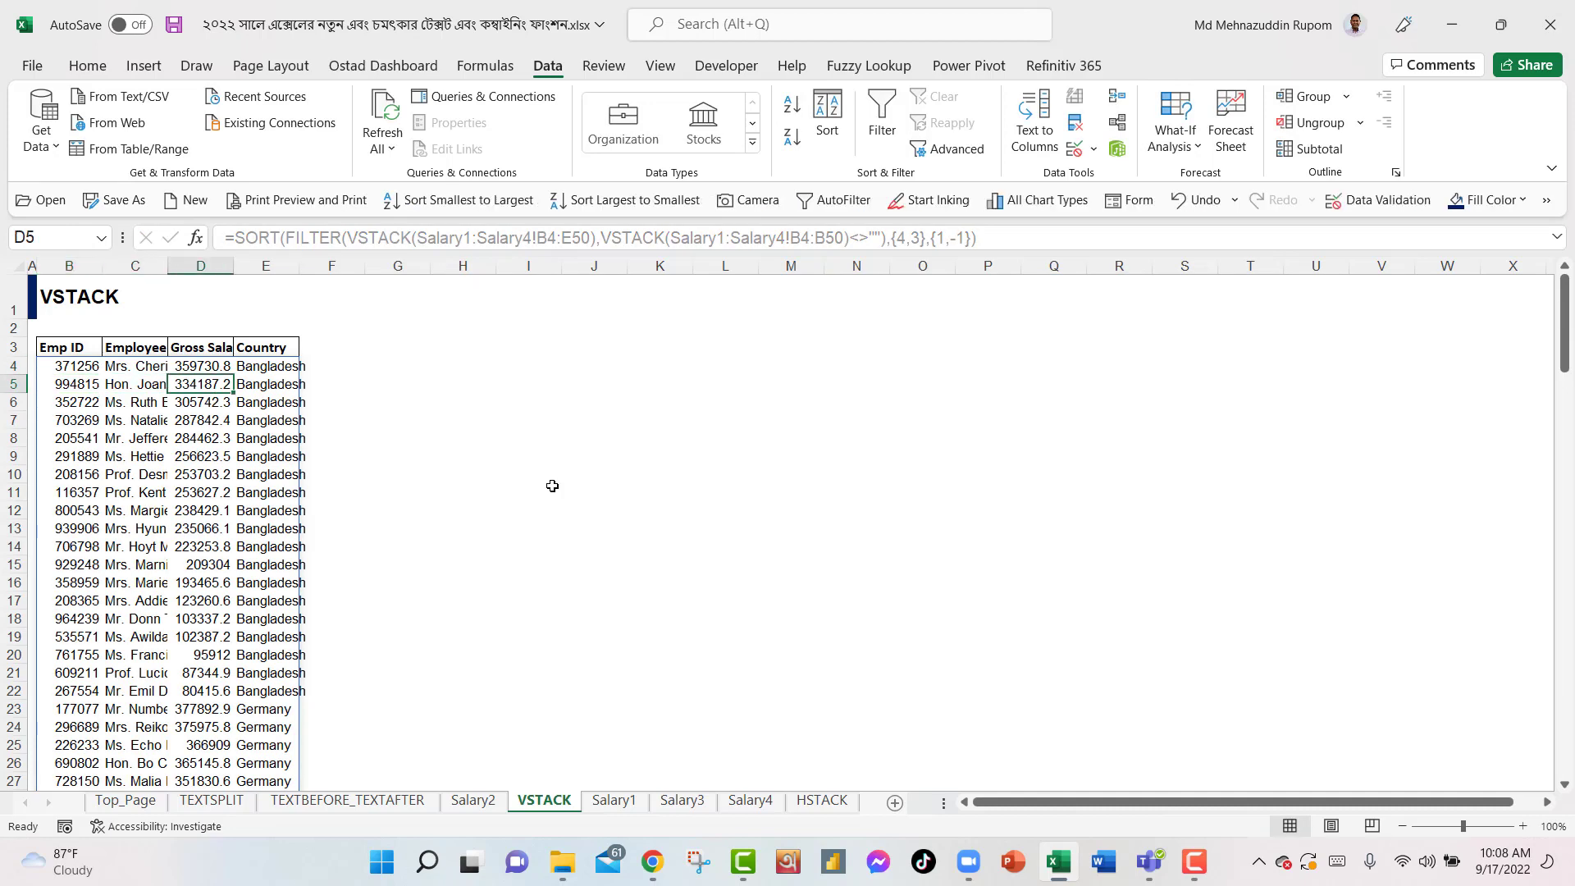
{"action": "key", "text": "Up"}
{"action": "key", "text": "Down"}
{"action": "key", "text": "Down"}
{"action": "key", "text": "Down"}
{"action": "key", "text": "Down"}
{"action": "key", "text": "Down"}
{"action": "key", "text": "Down"}
{"action": "key", "text": "Down"}
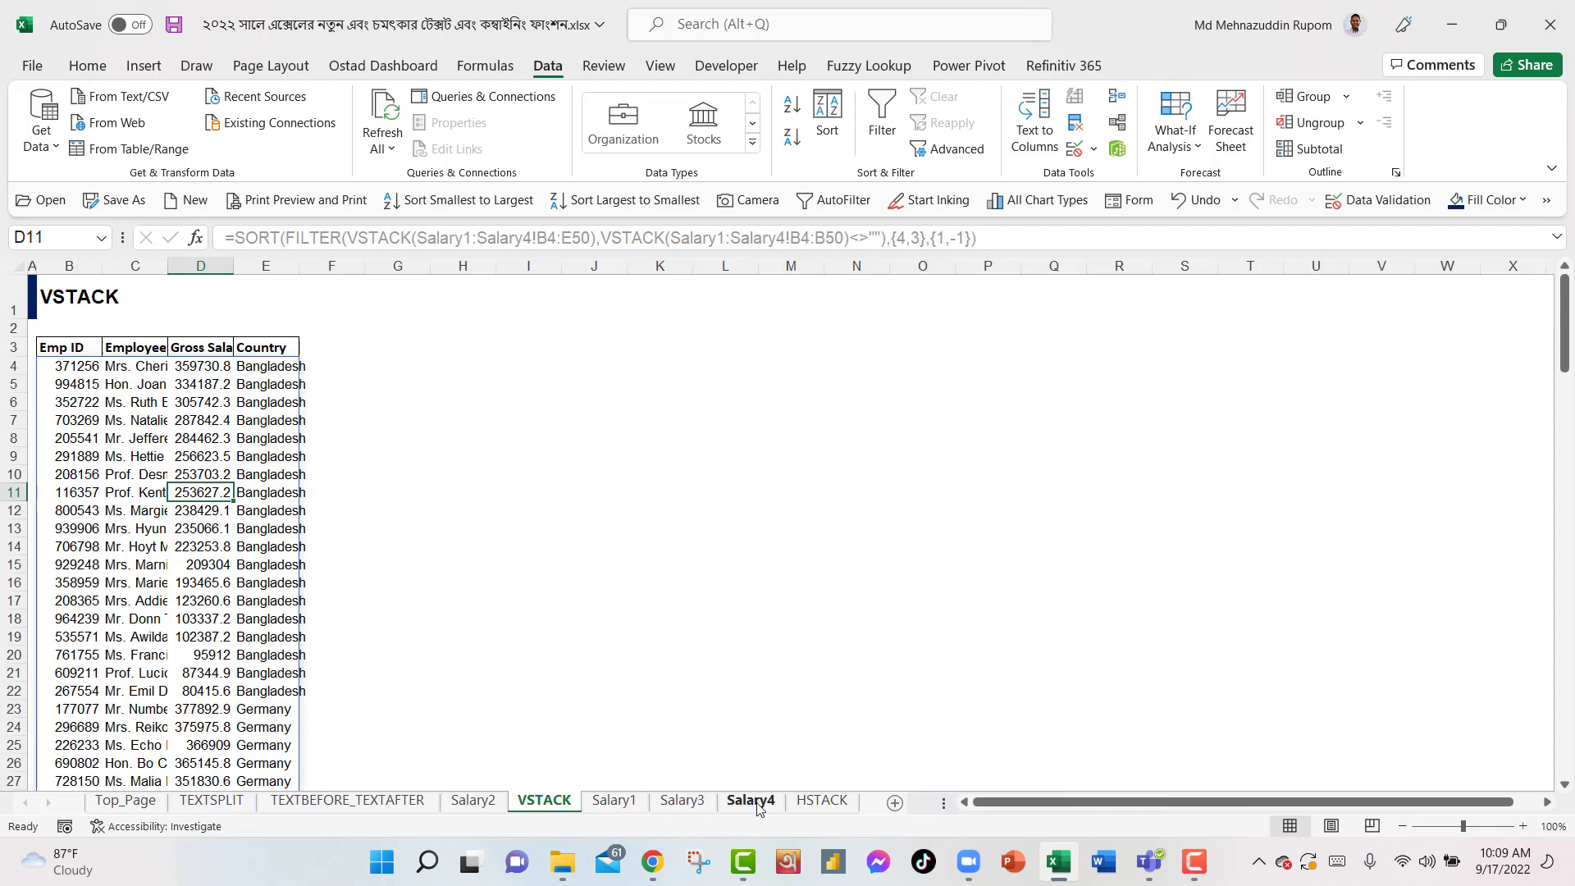
Move the Salary2 sheet between Salary1 and Salary3 and return to the VSTACK sheet.
{"action": "left_click", "coordinate": [464, 806]}
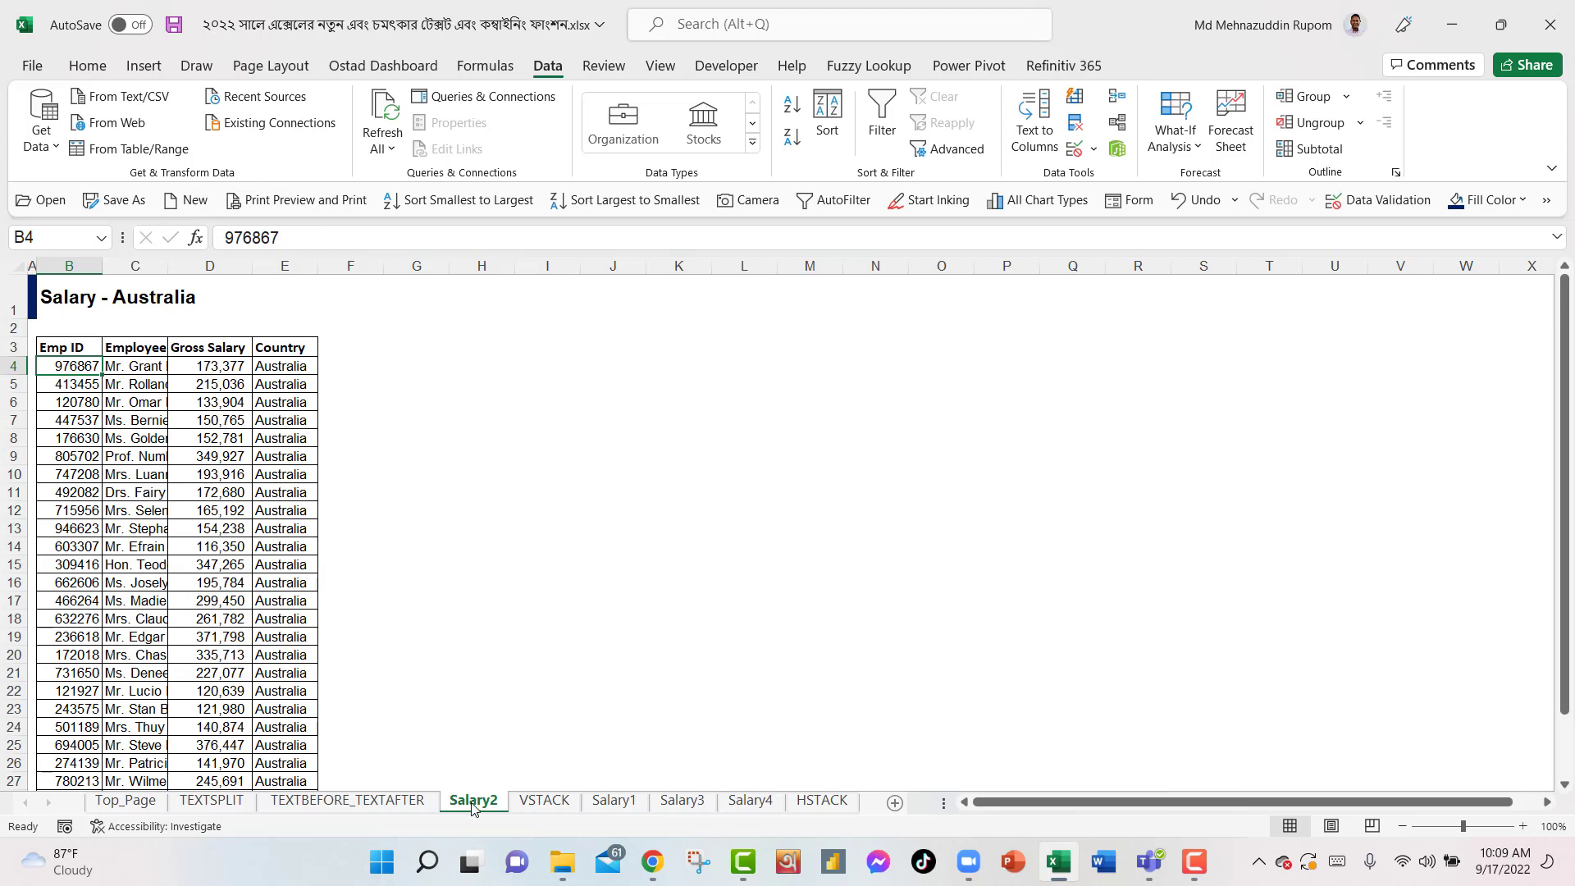
{"action": "left_click_drag", "start_coordinate": [472, 810], "coordinate": [654, 804]}
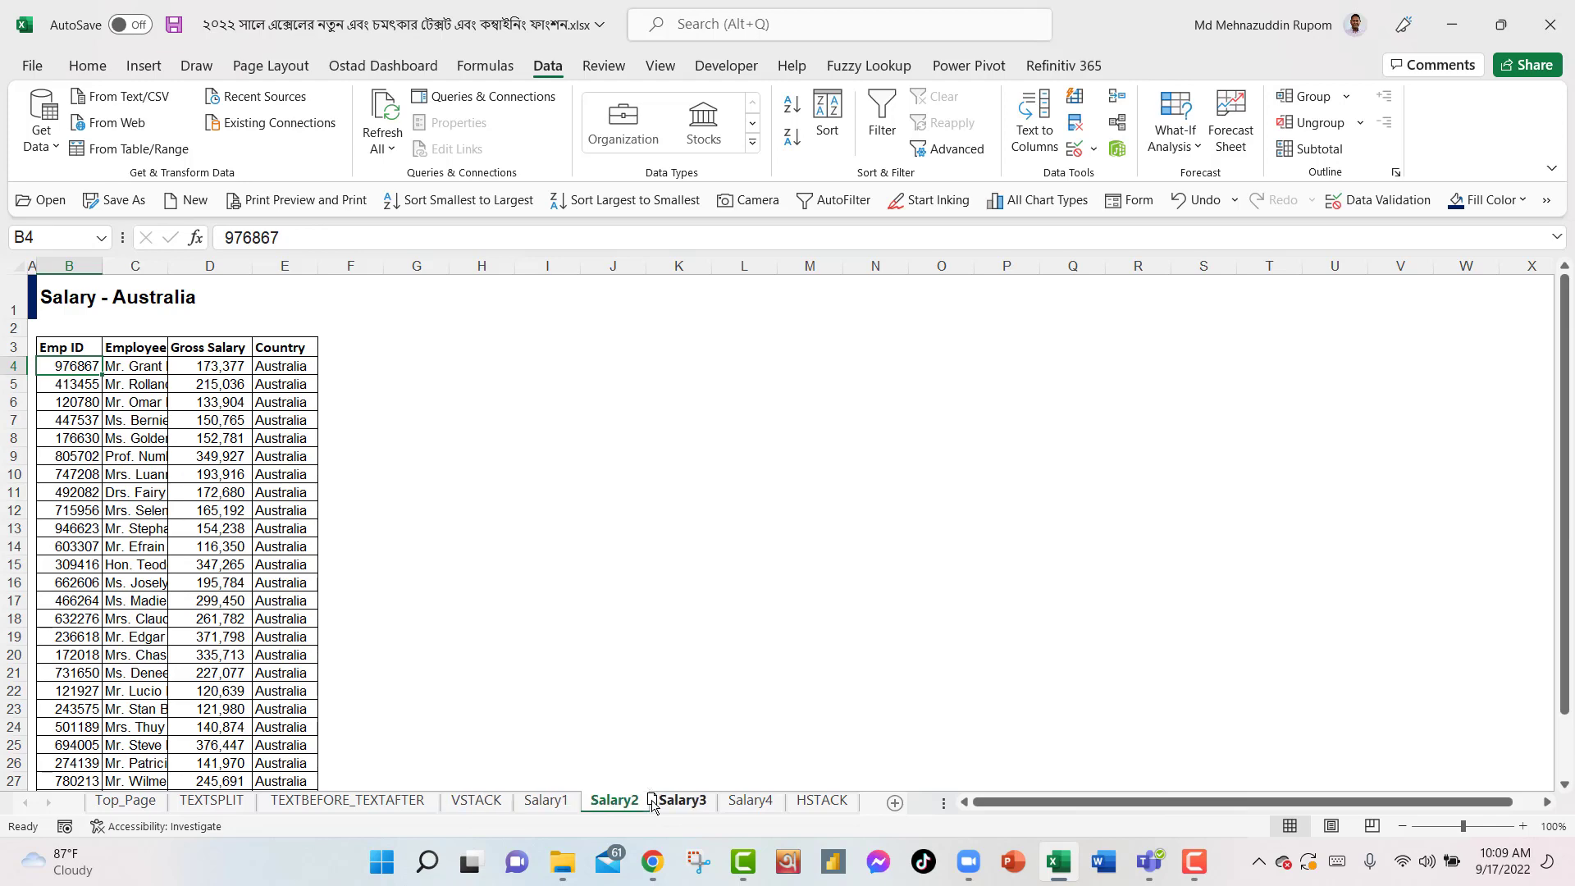
{"action": "left_click", "coordinate": [479, 804]}
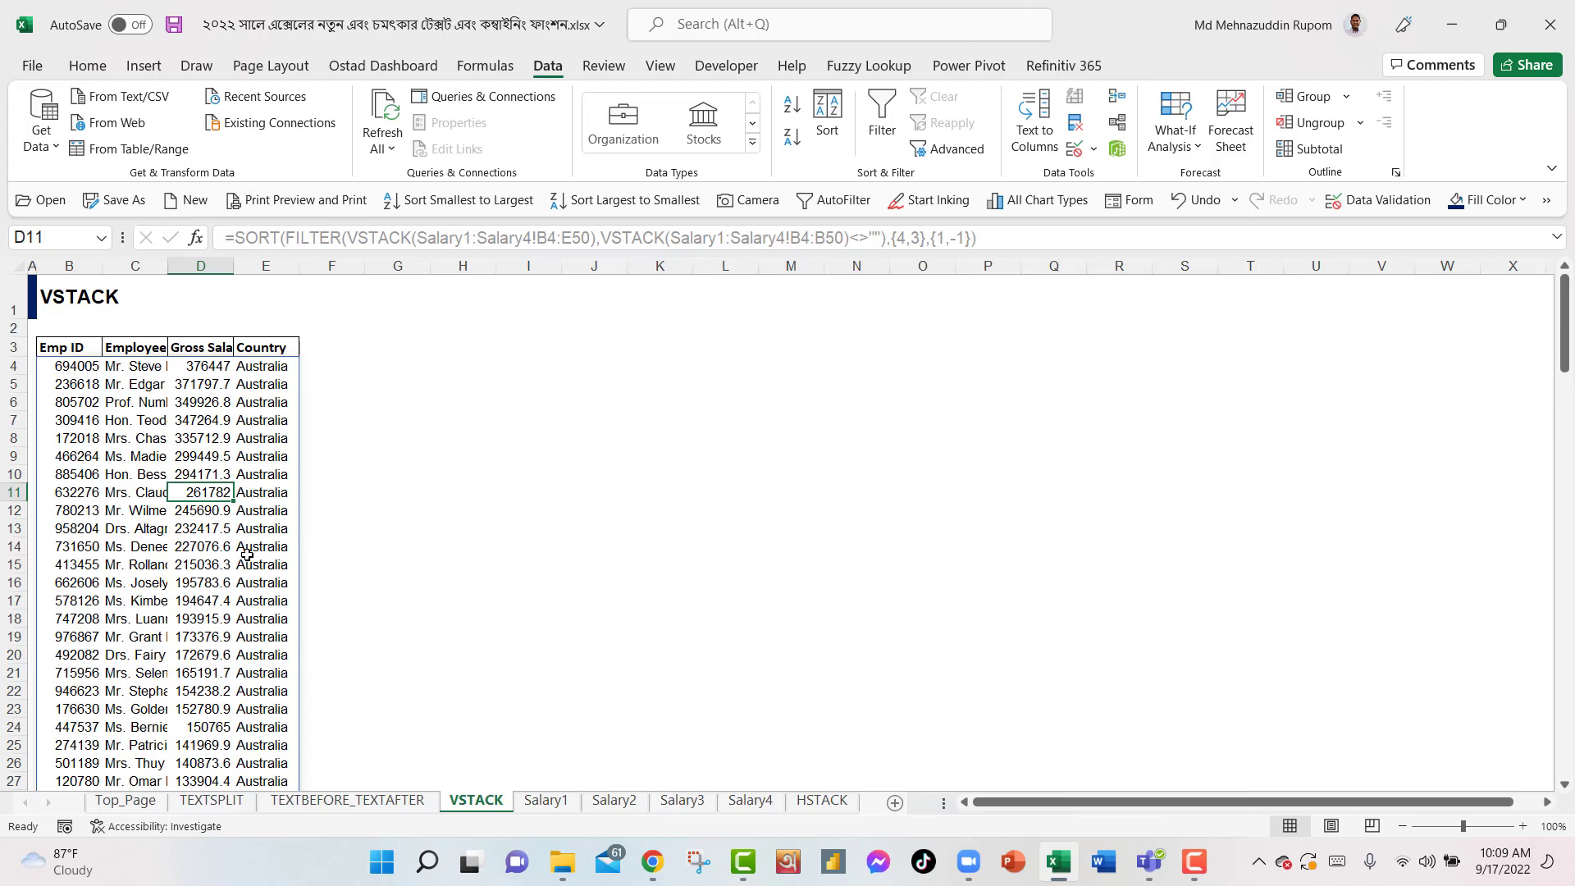
Examine the combined records by Country and Gross Salary, from the Australia rows down into the Vietnam rows.
{"action": "left_click", "coordinate": [275, 369]}
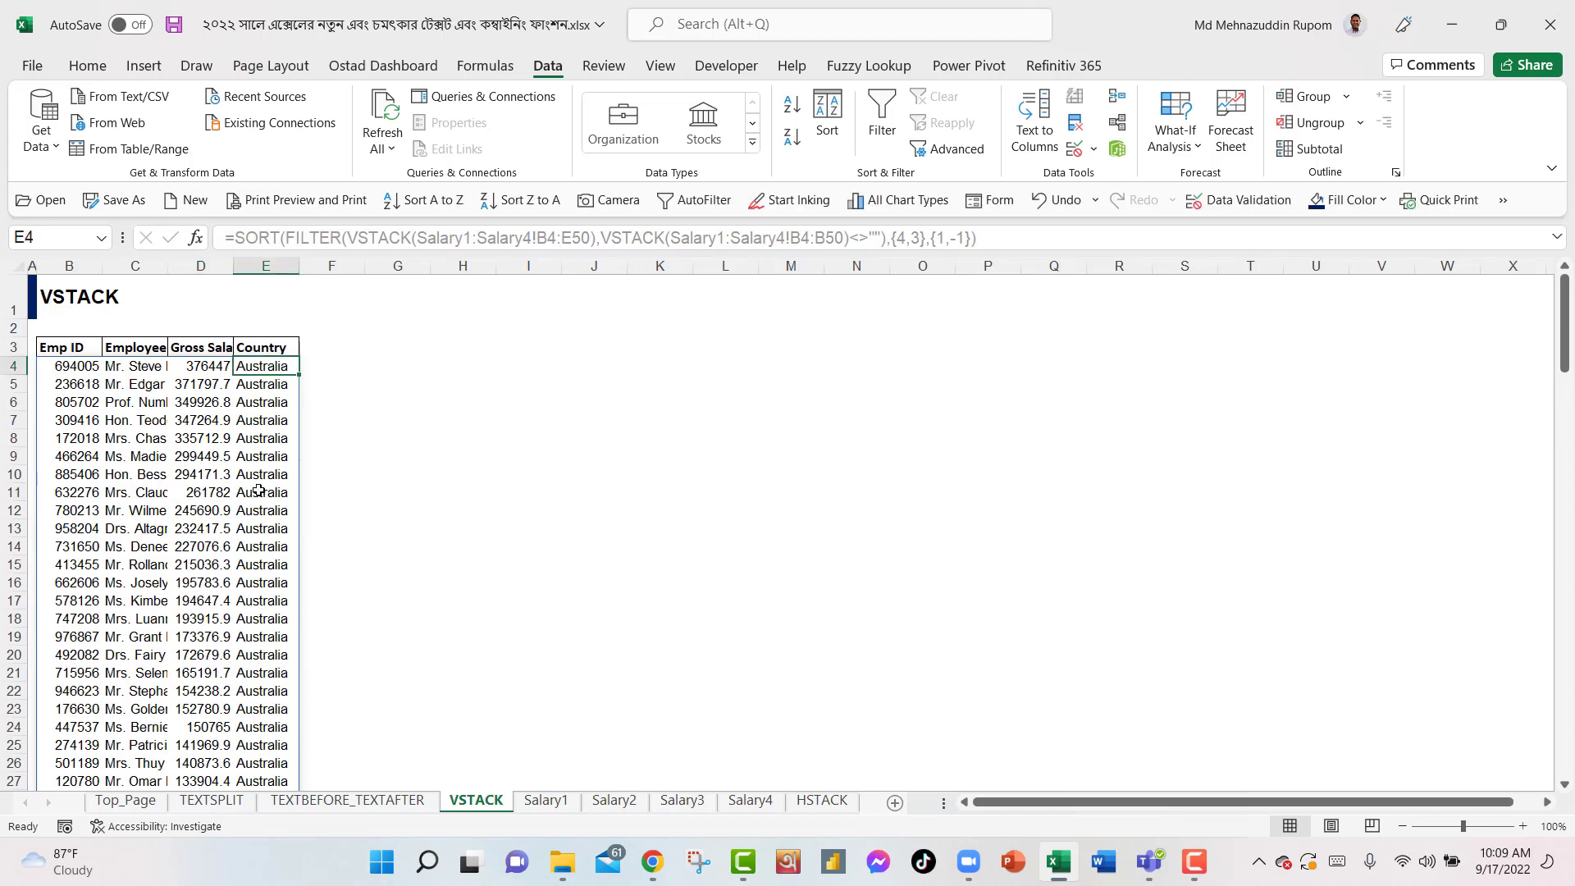
{"action": "key", "text": "Left"}
{"action": "key", "text": "Left"}
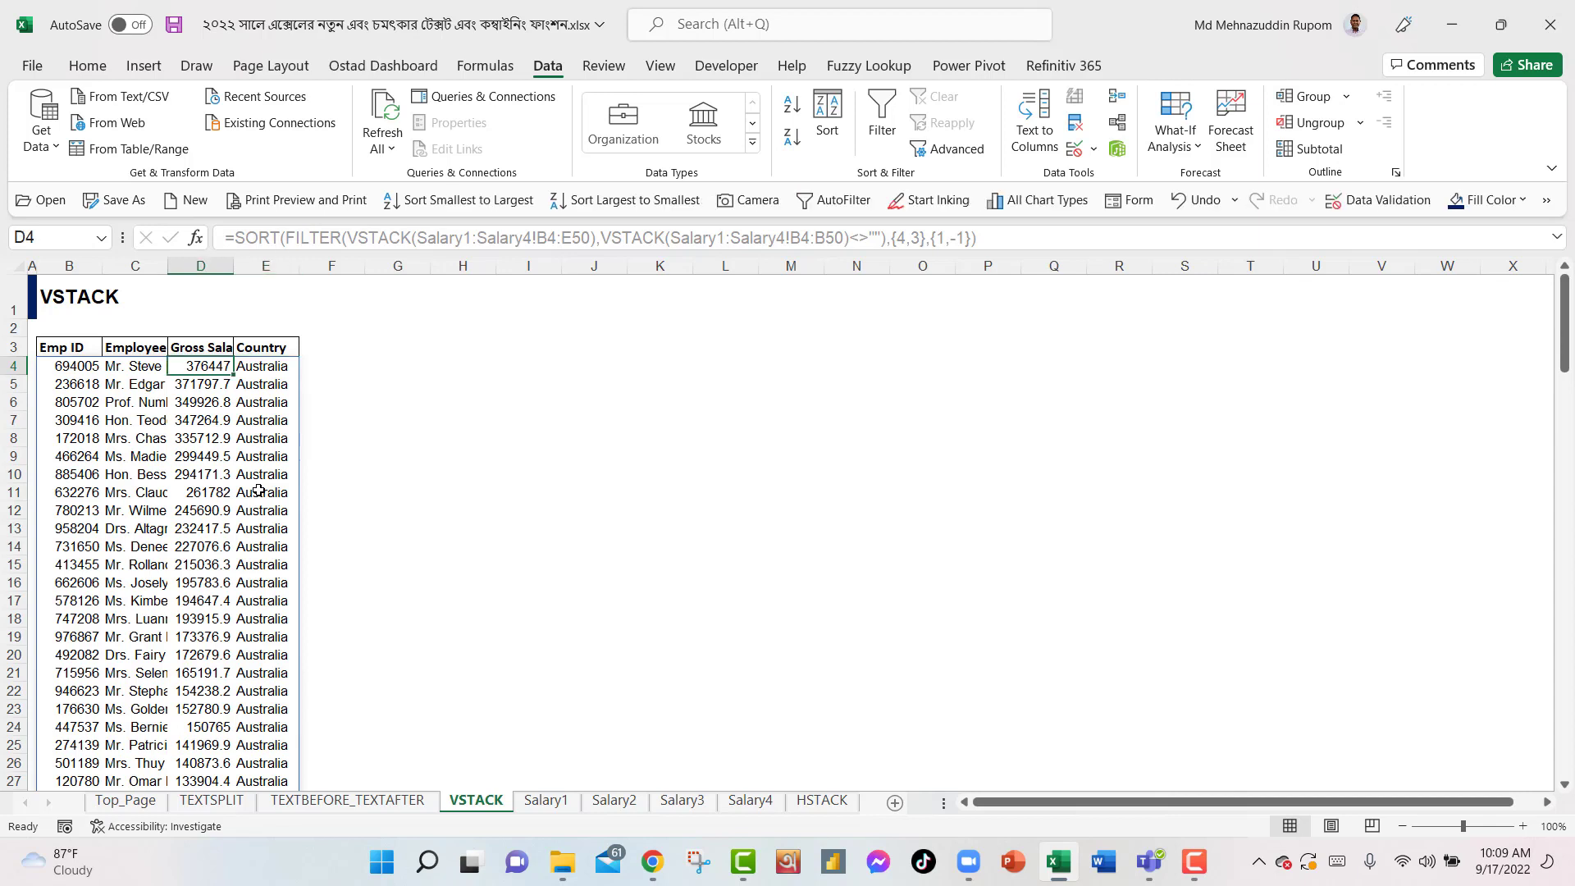
{"action": "key", "text": "Right"}
{"action": "key", "text": "Right"}
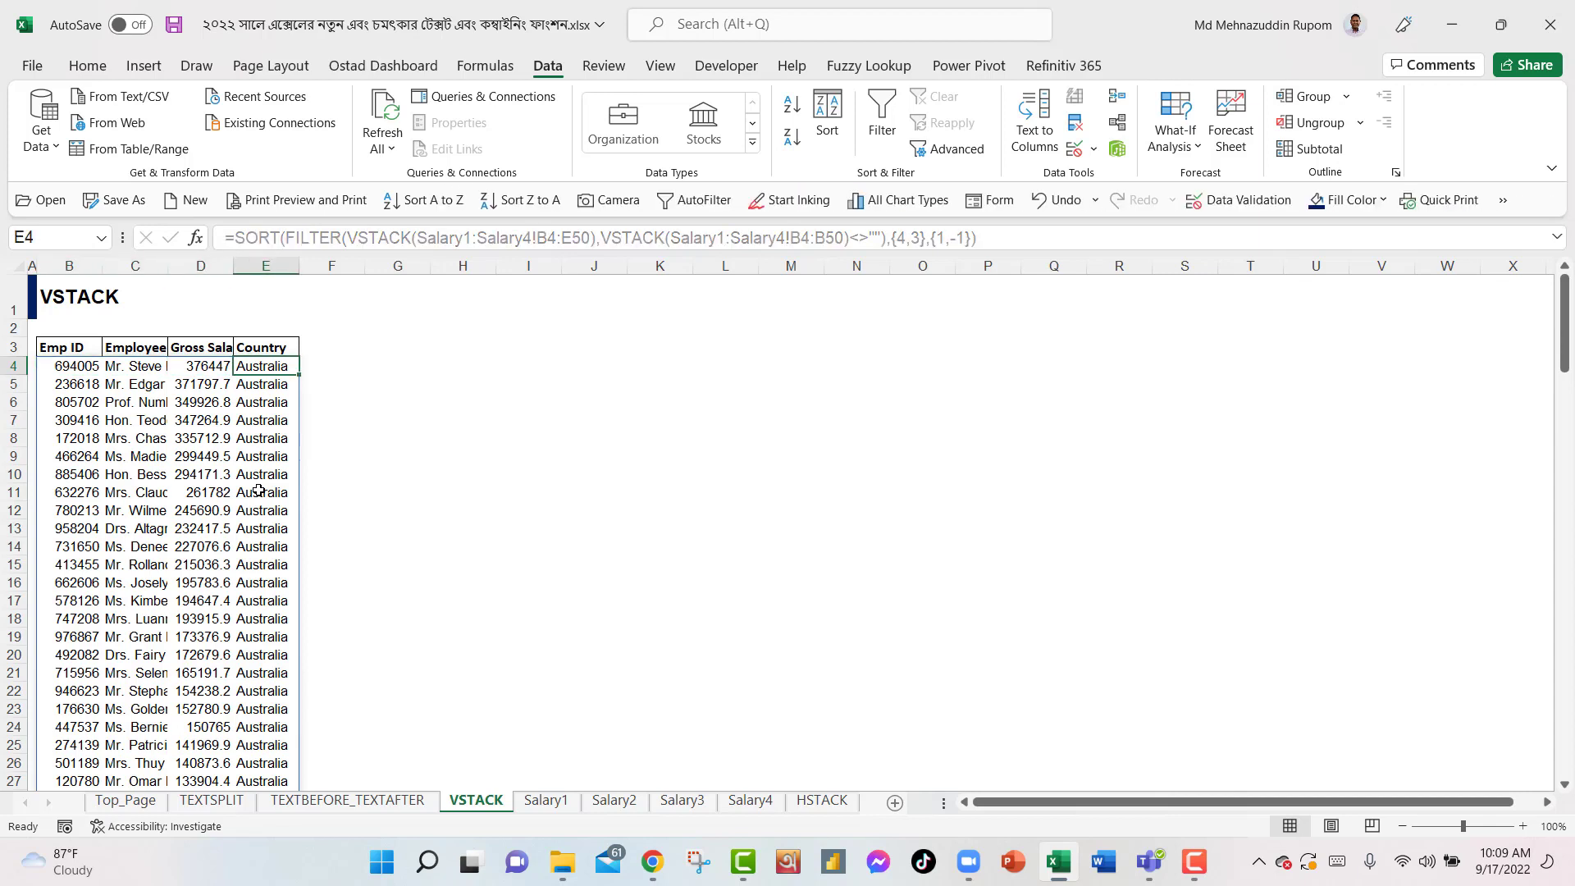
{"action": "key", "text": "Down"}
{"action": "key", "text": "Down"}
{"action": "key", "text": "Down"}
{"action": "key", "text": "Down"}
{"action": "key", "text": "Down"}
{"action": "key", "text": "Down"}
{"action": "key", "text": "Down"}
{"action": "key", "text": "Down"}
{"action": "key", "text": "Down"}
{"action": "key", "text": "Down"}
{"action": "key", "text": "Down"}
{"action": "key", "text": "Down"}
{"action": "key", "text": "Down"}
{"action": "key", "text": "Down"}
{"action": "key", "text": "Down"}
{"action": "key", "text": "Down"}
{"action": "key", "text": "Down"}
{"action": "key", "text": "Down"}
{"action": "key", "text": "Down"}
{"action": "key", "text": "Down"}
{"action": "key", "text": "Down"}
{"action": "key", "text": "Down"}
{"action": "key", "text": "Down"}
{"action": "key", "text": "Down"}
{"action": "key", "text": "Down"}
{"action": "key", "text": "Down"}
{"action": "key", "text": "Down"}
{"action": "key", "text": "Down"}
{"action": "key", "text": "Down"}
{"action": "key", "text": "Down"}
{"action": "key", "text": "Down"}
{"action": "key", "text": "Down"}
{"action": "key", "text": "Down"}
{"action": "key", "text": "Down"}
{"action": "key", "text": "Down"}
{"action": "key", "text": "Down"}
{"action": "key", "text": "Down"}
{"action": "key", "text": "Down"}
{"action": "key", "text": "Down"}
{"action": "key", "text": "Down"}
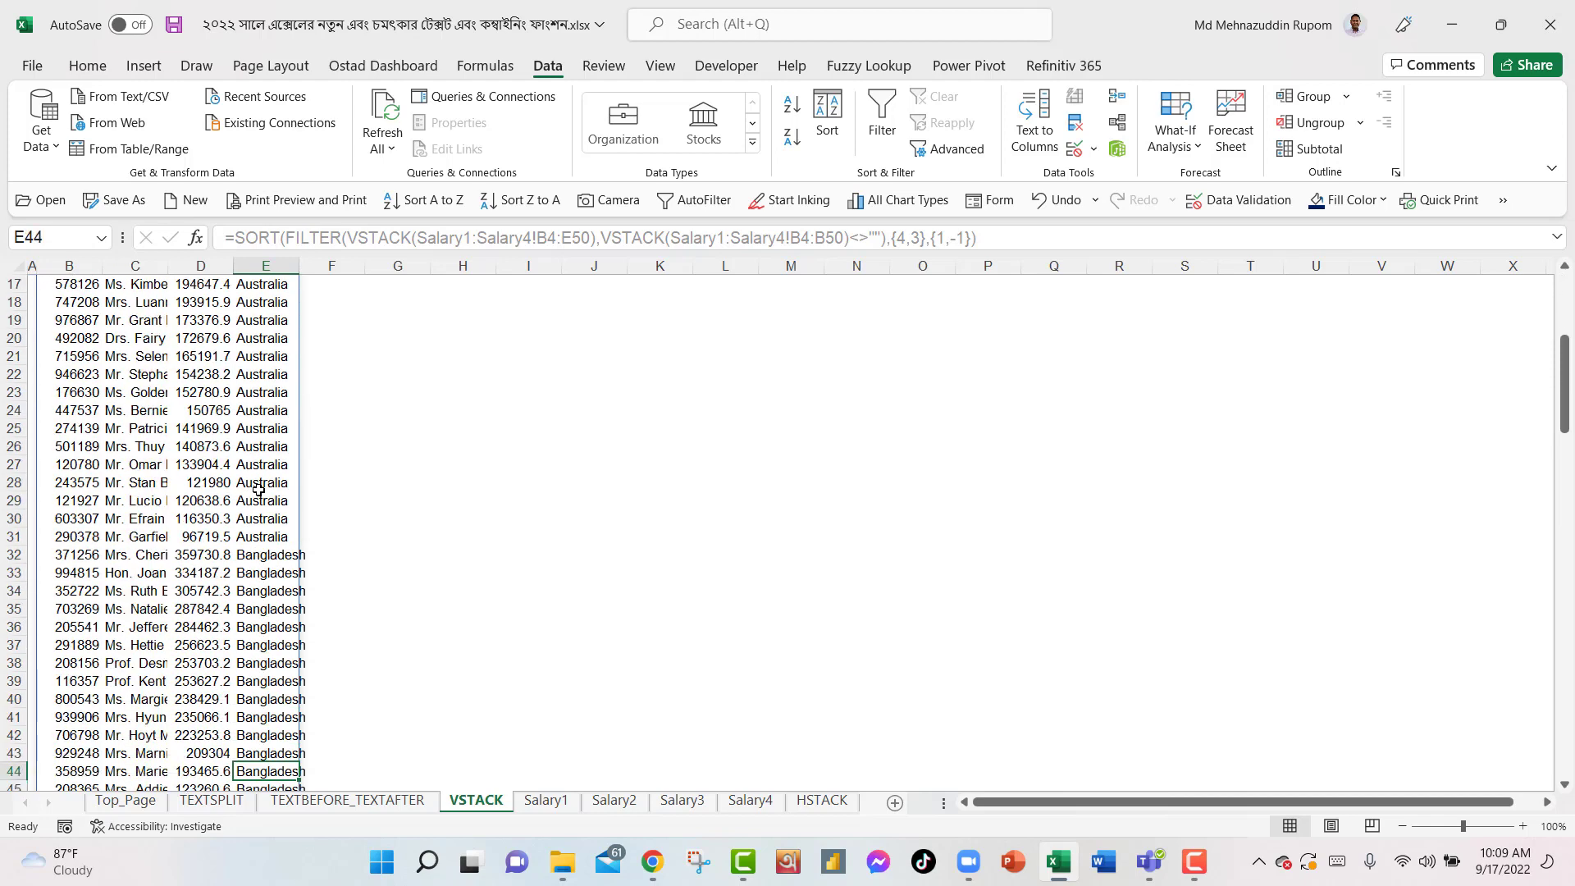
{"action": "key", "text": "Down"}
{"action": "key", "text": "Down"}
{"action": "key", "text": "Down"}
{"action": "key", "text": "Down"}
{"action": "key", "text": "Down"}
{"action": "key", "text": "Down"}
{"action": "key", "text": "Down"}
{"action": "key", "text": "Down"}
{"action": "key", "text": "Down"}
{"action": "key", "text": "Down"}
{"action": "key", "text": "Down"}
{"action": "key", "text": "Down"}
{"action": "key", "text": "Down"}
{"action": "key", "text": "Down"}
{"action": "key", "text": "Down"}
{"action": "key", "text": "Down"}
{"action": "key", "text": "Down"}
{"action": "key", "text": "Down"}
{"action": "key", "text": "Down"}
{"action": "key", "text": "Down"}
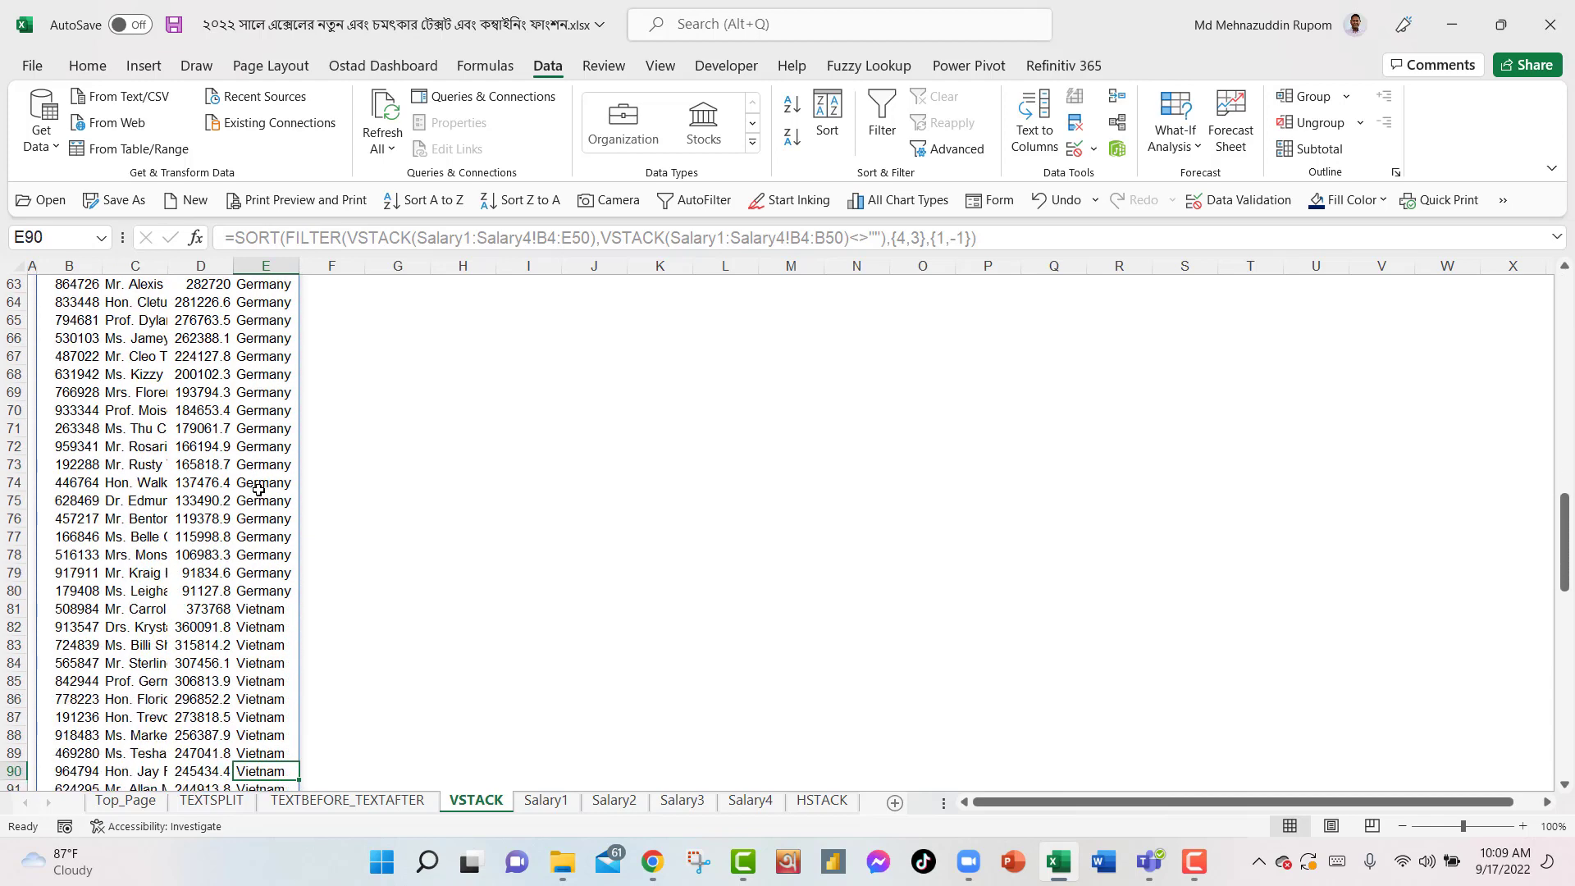
Examine the Country column from the Vietnam rows back up to the first Australia row and return to the formula in B4.
{"action": "key", "text": "Up"}
{"action": "key", "text": "Up"}
{"action": "key", "text": "Up"}
{"action": "key", "text": "Up"}
{"action": "key", "text": "Up"}
{"action": "key", "text": "Up"}
{"action": "key", "text": "Up"}
{"action": "key", "text": "Up"}
{"action": "key", "text": "Up"}
{"action": "key", "text": "Up"}
{"action": "key", "text": "Up"}
{"action": "key", "text": "Up"}
{"action": "key", "text": "Up"}
{"action": "key", "text": "Up"}
{"action": "key", "text": "Up"}
{"action": "key", "text": "Up"}
{"action": "key", "text": "Up"}
{"action": "key", "text": "Up"}
{"action": "key", "text": "Up"}
{"action": "key", "text": "Up"}
{"action": "key", "text": "Up"}
{"action": "key", "text": "Up"}
{"action": "key", "text": "Up"}
{"action": "key", "text": "Up"}
{"action": "key", "text": "Up"}
{"action": "key", "text": "Up"}
{"action": "key", "text": "Up"}
{"action": "key", "text": "Up"}
{"action": "key", "text": "Up"}
{"action": "key", "text": "Up"}
{"action": "key", "text": "Up"}
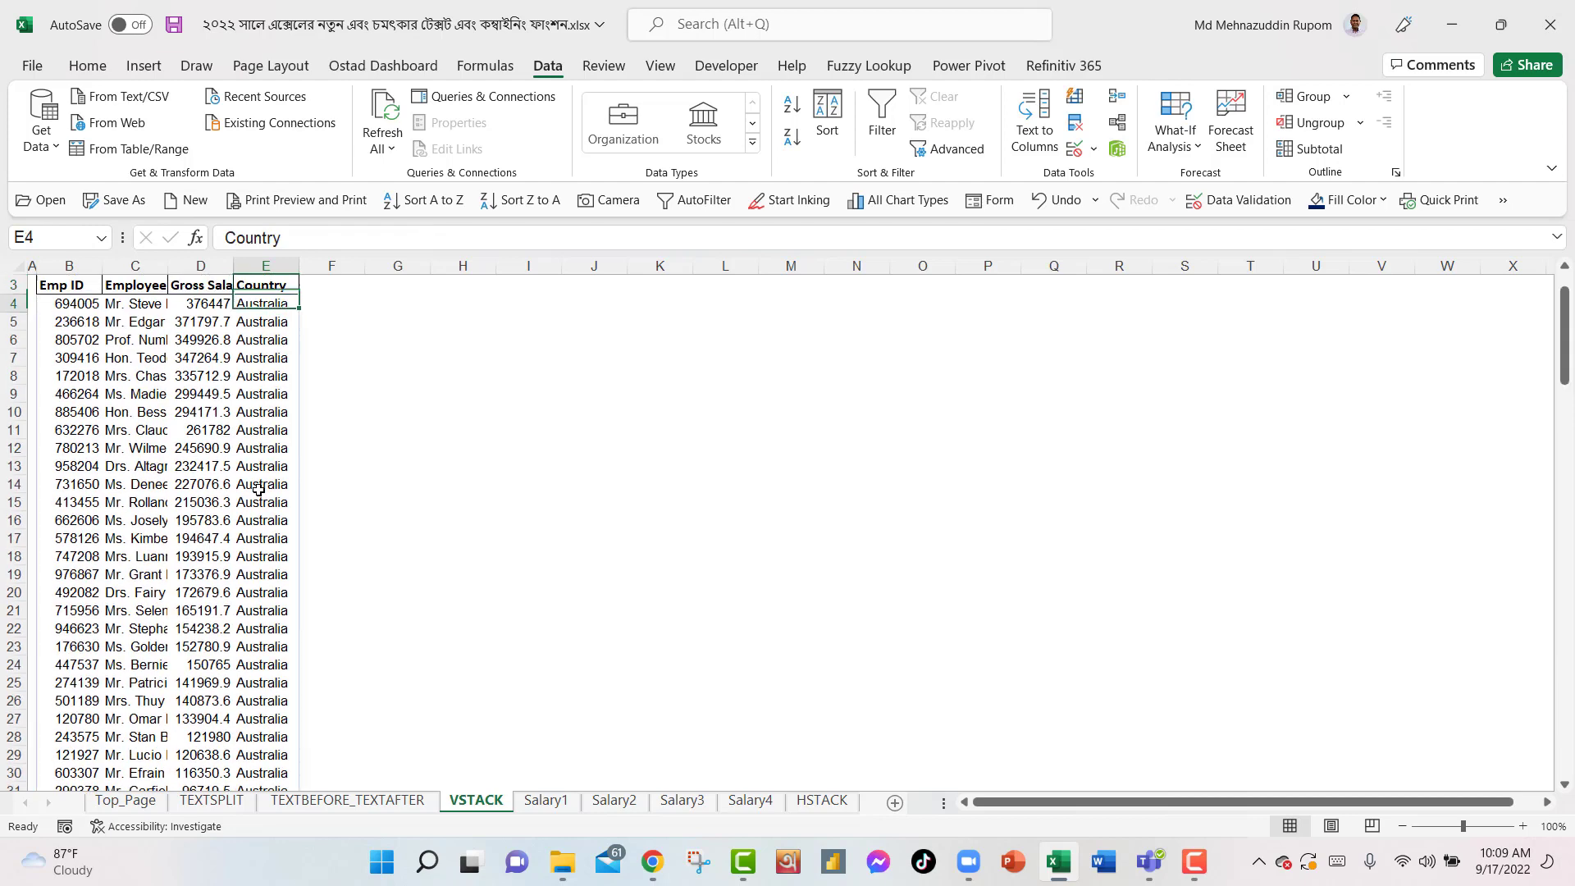
{"action": "key", "text": "Down"}
{"action": "key", "text": "Left"}
{"action": "key", "text": "Left"}
{"action": "key", "text": "Left"}
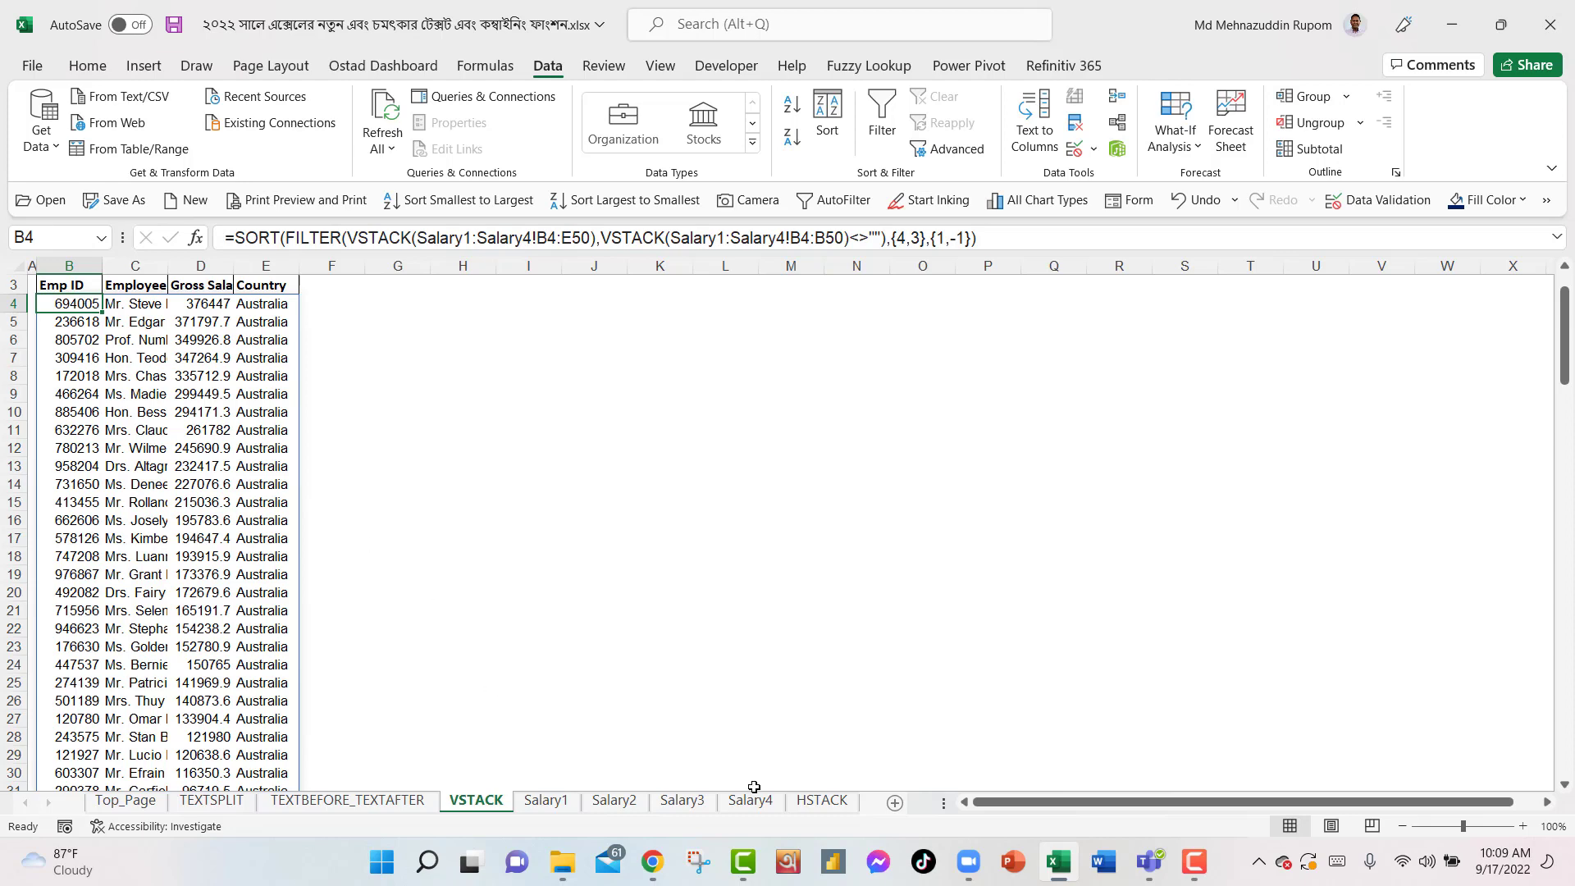
On the HSTACK sheet, enter =HSTACK(Table1,Table2) in L4 to combine the Bangladesh and Vietnam tables side by side.
{"action": "left_click", "coordinate": [822, 800]}
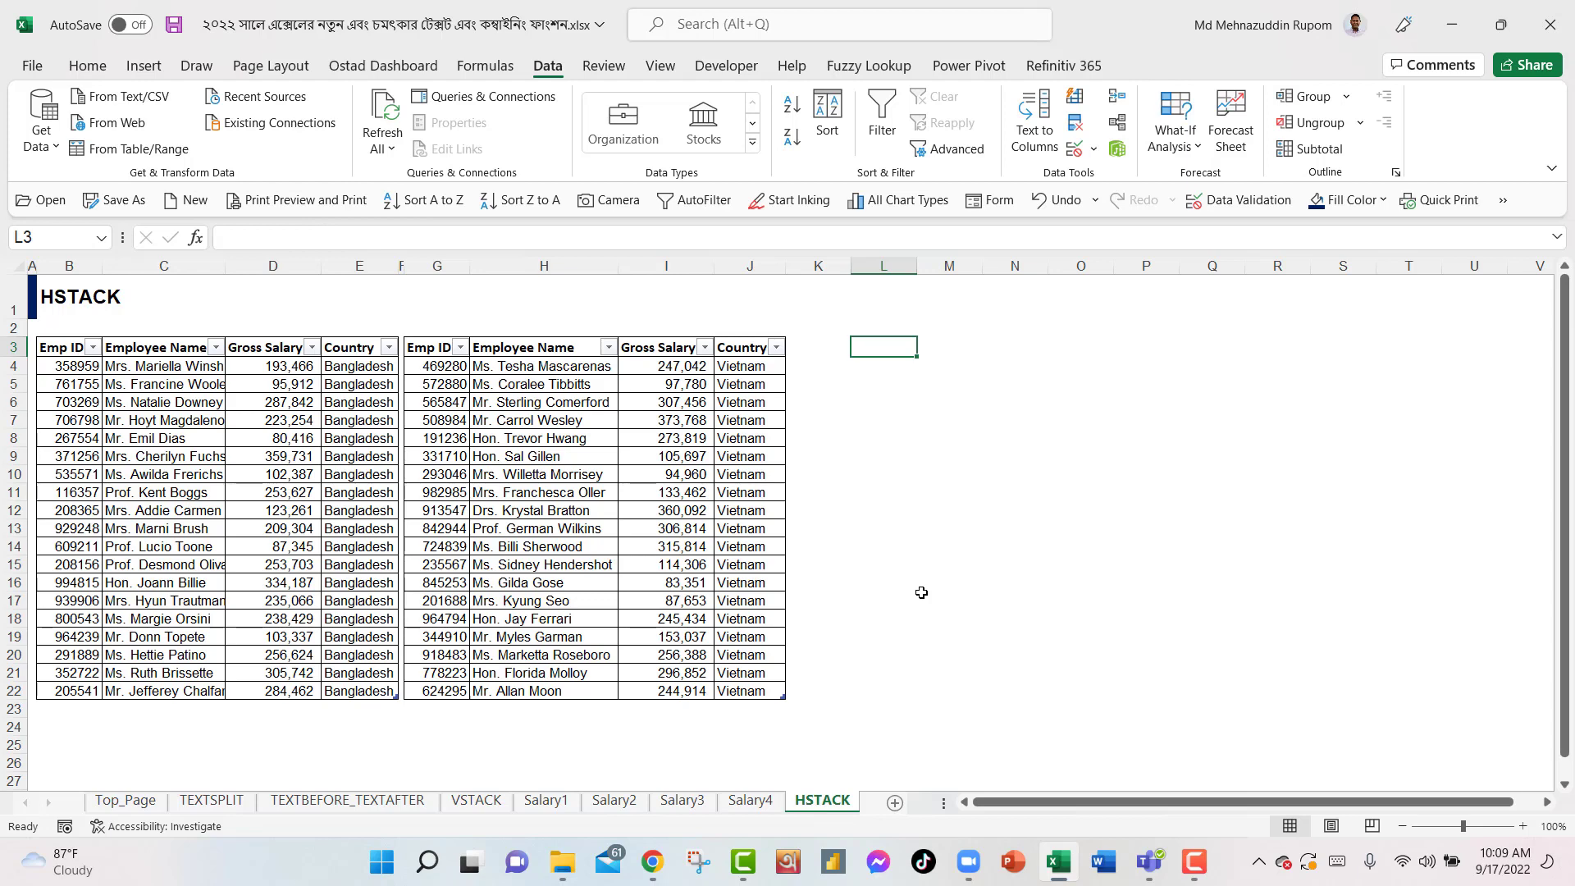
{"action": "key", "text": "Down"}
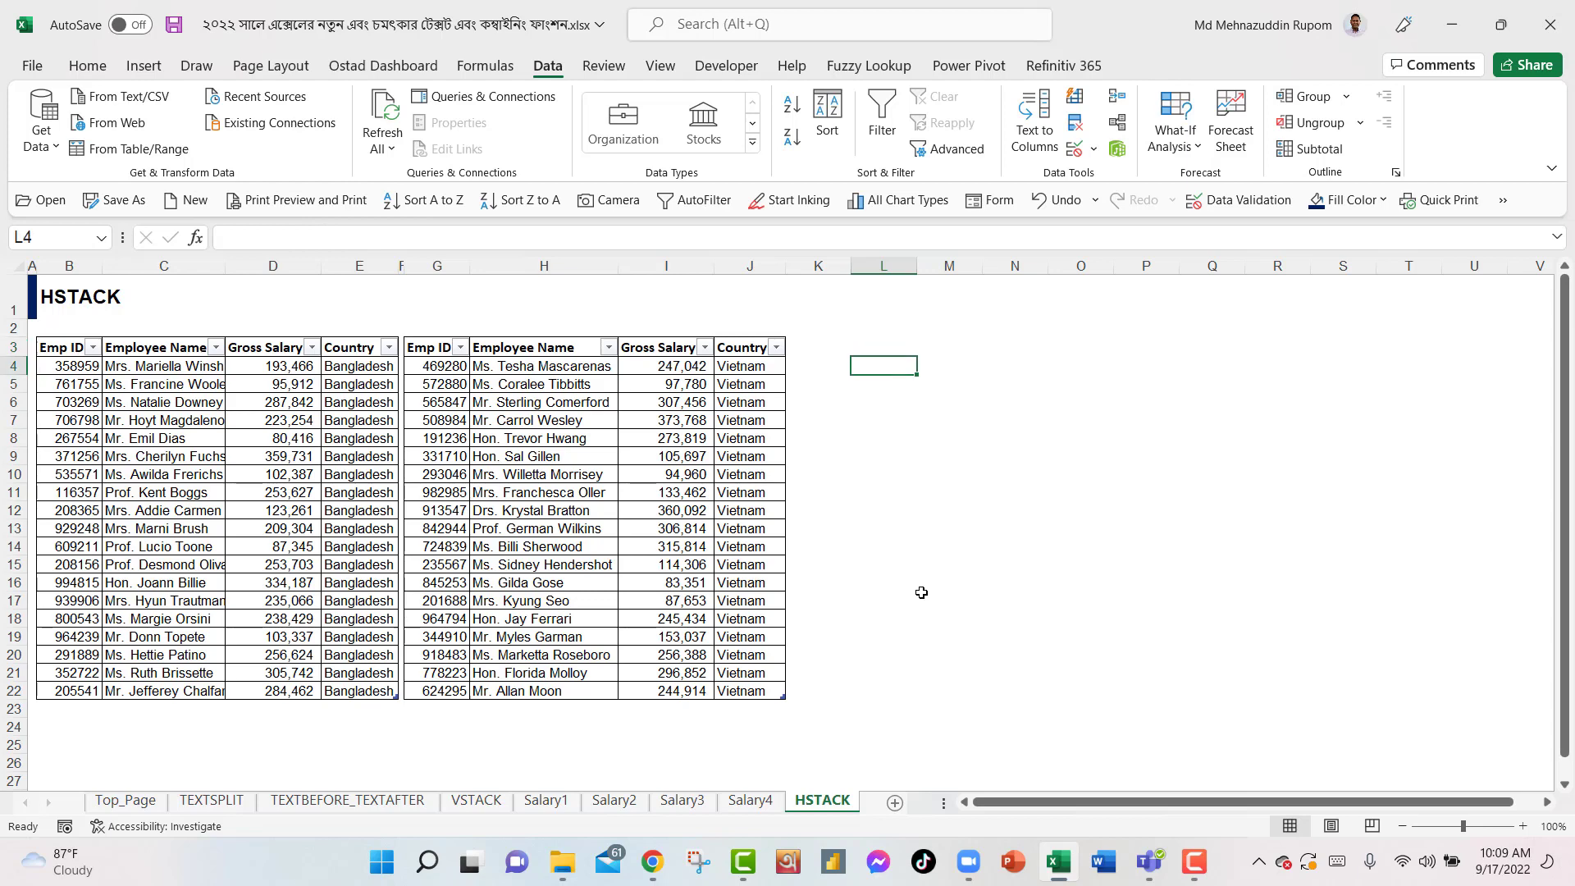
{"action": "type", "text": "=hsta"}
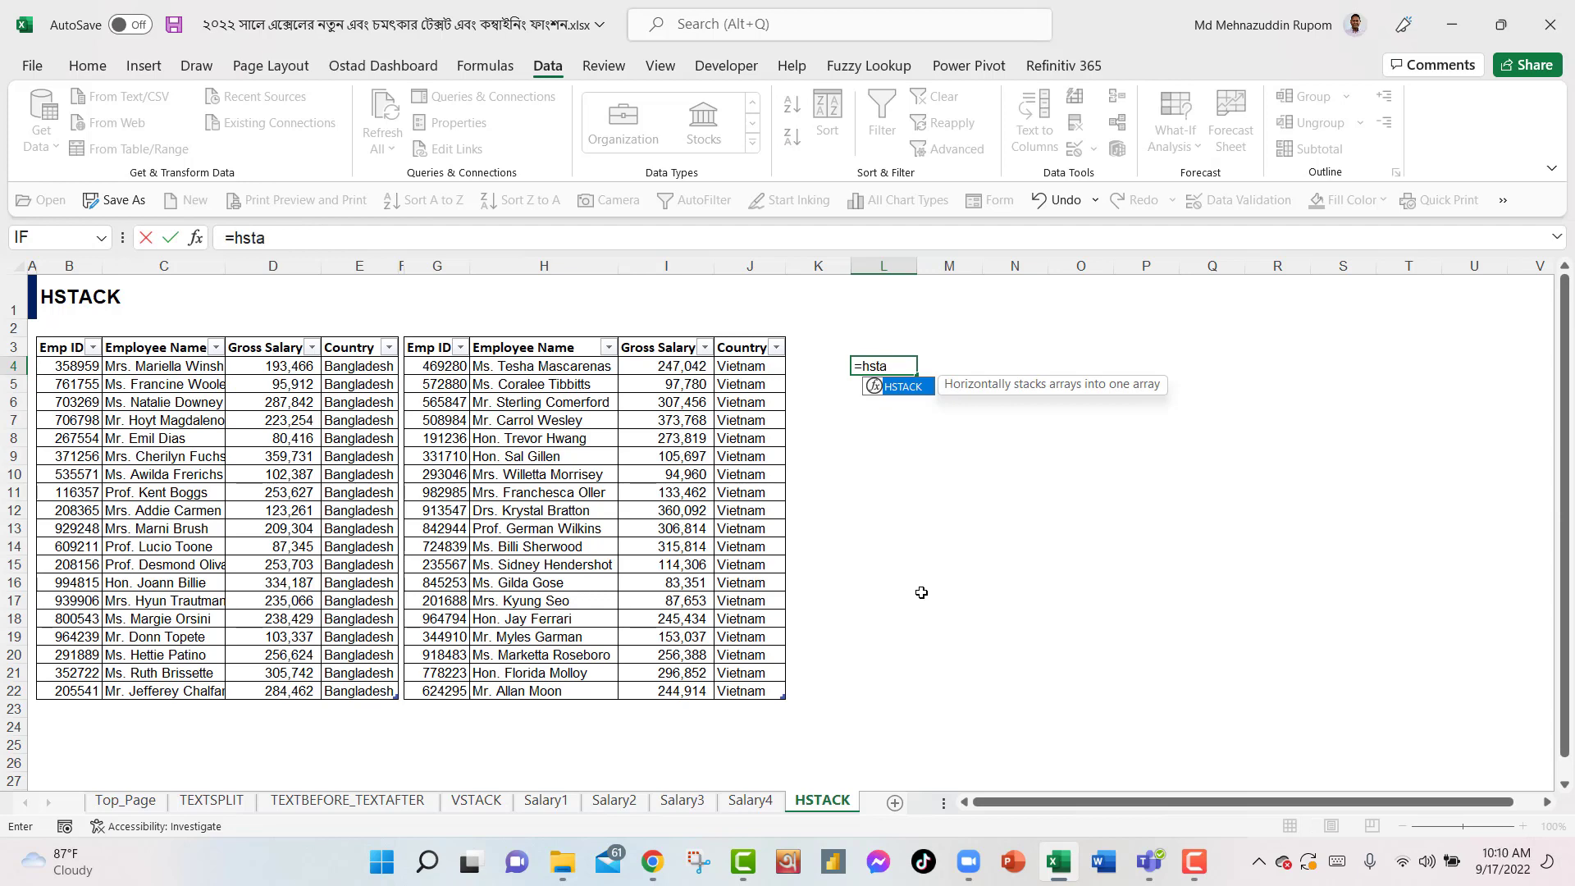
{"action": "key", "text": "Tab"}
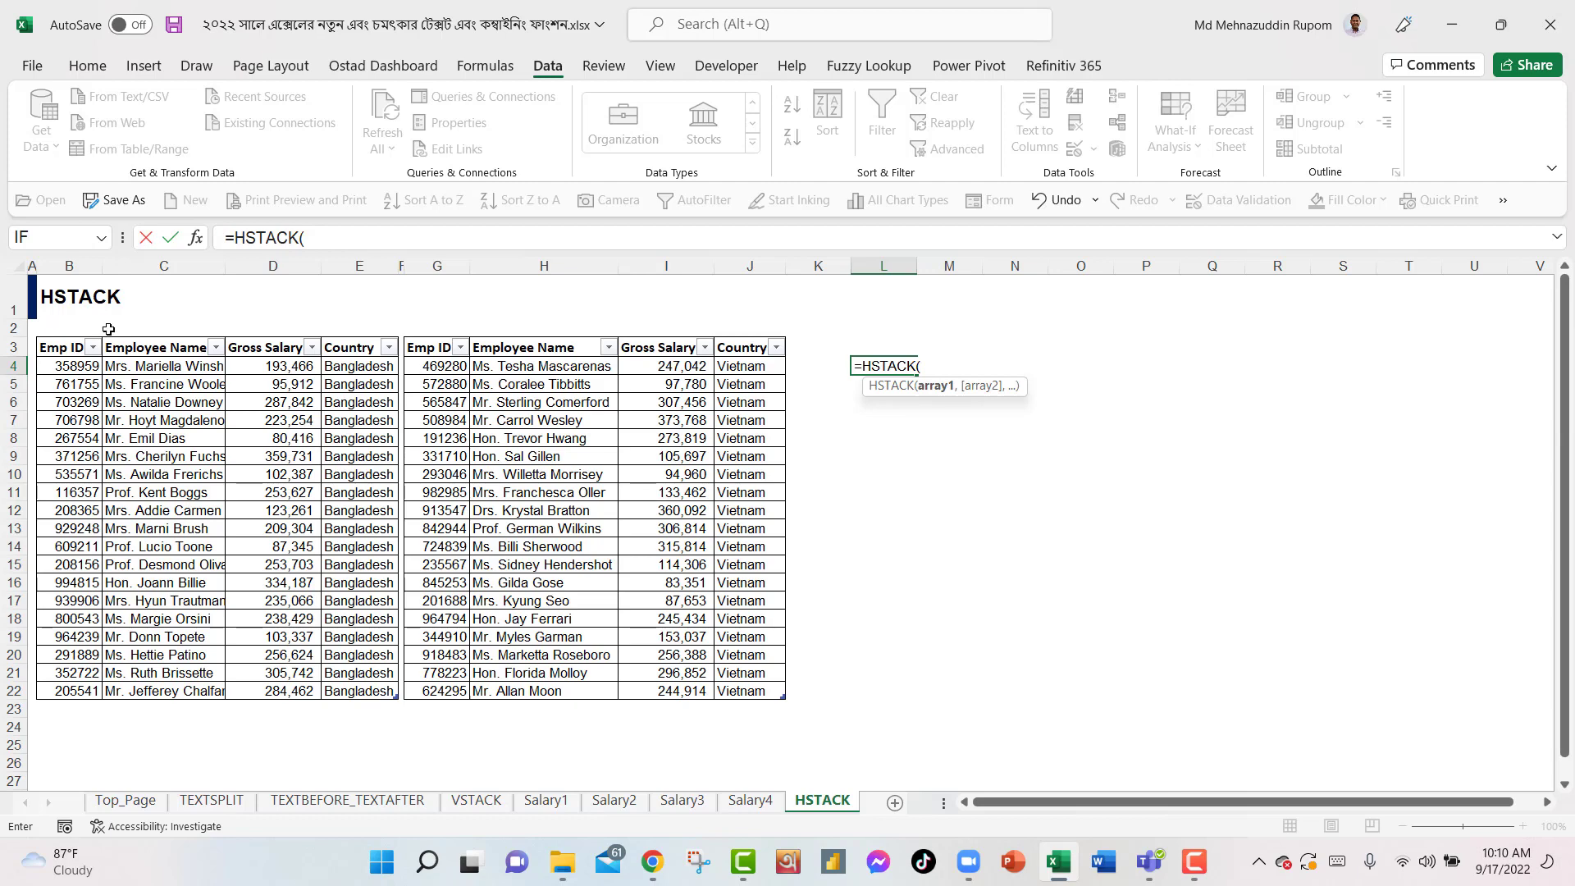
{"action": "left_click", "coordinate": [30, 333]}
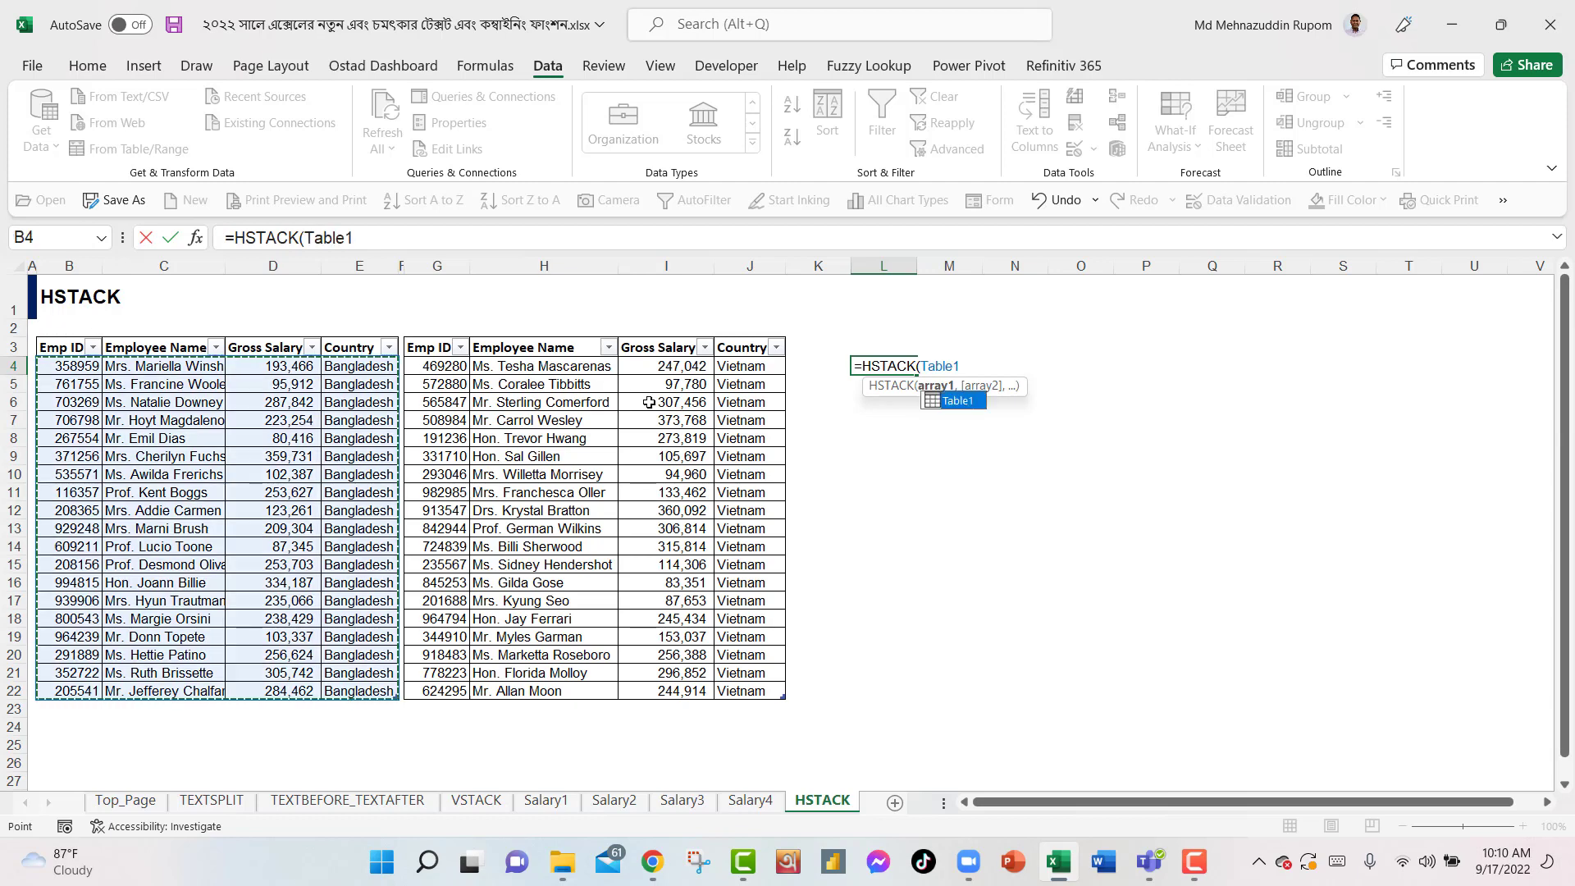
{"action": "type", "text": ","}
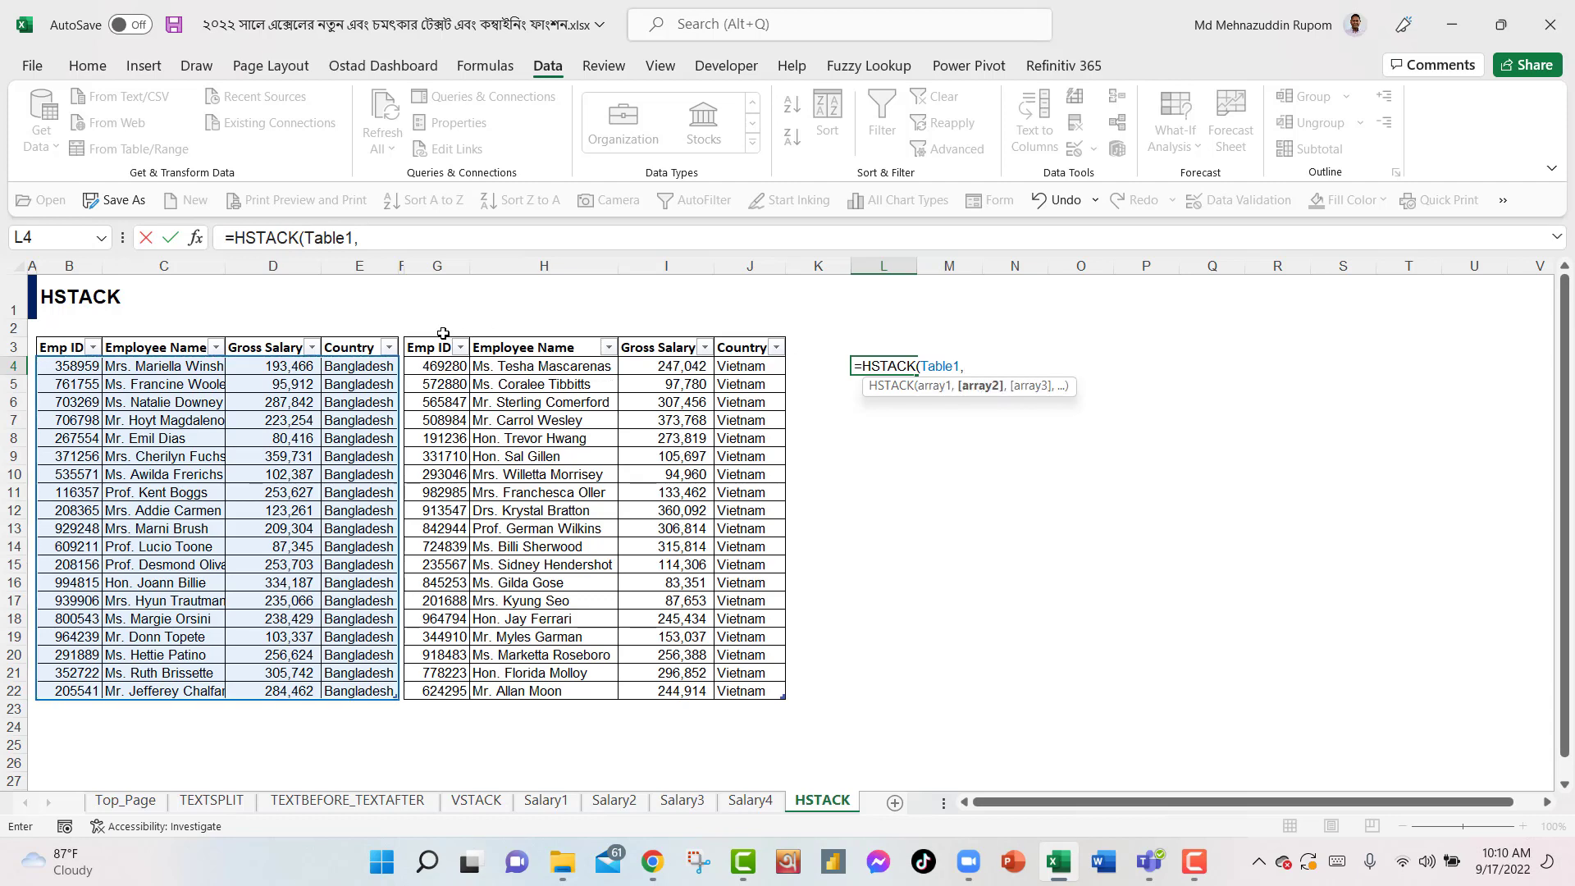
{"action": "left_click", "coordinate": [404, 337]}
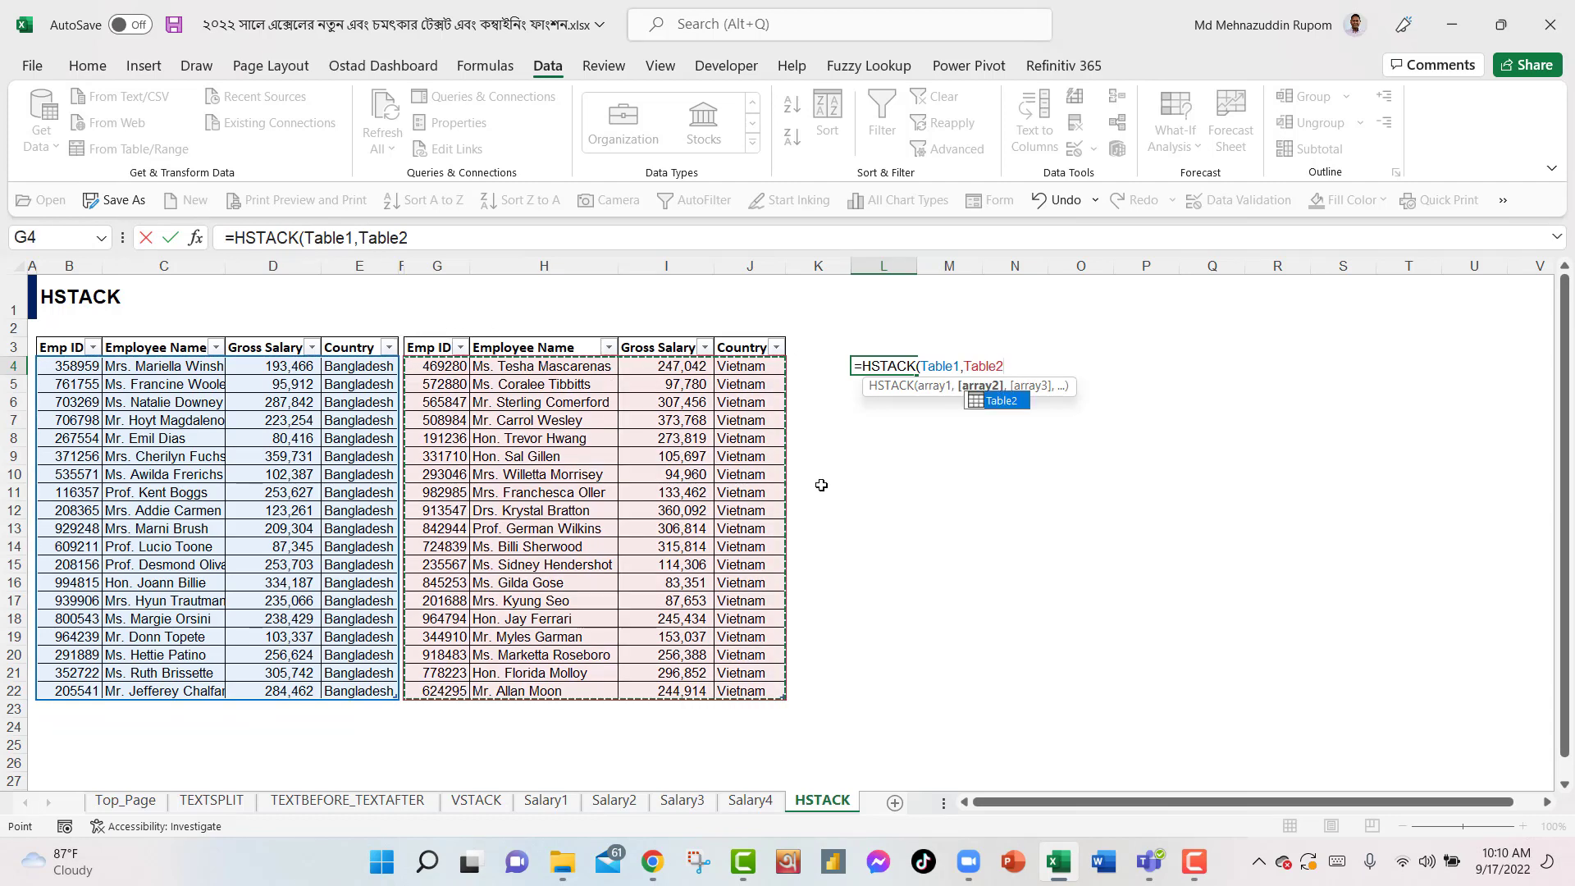
{"action": "type", "text": ")"}
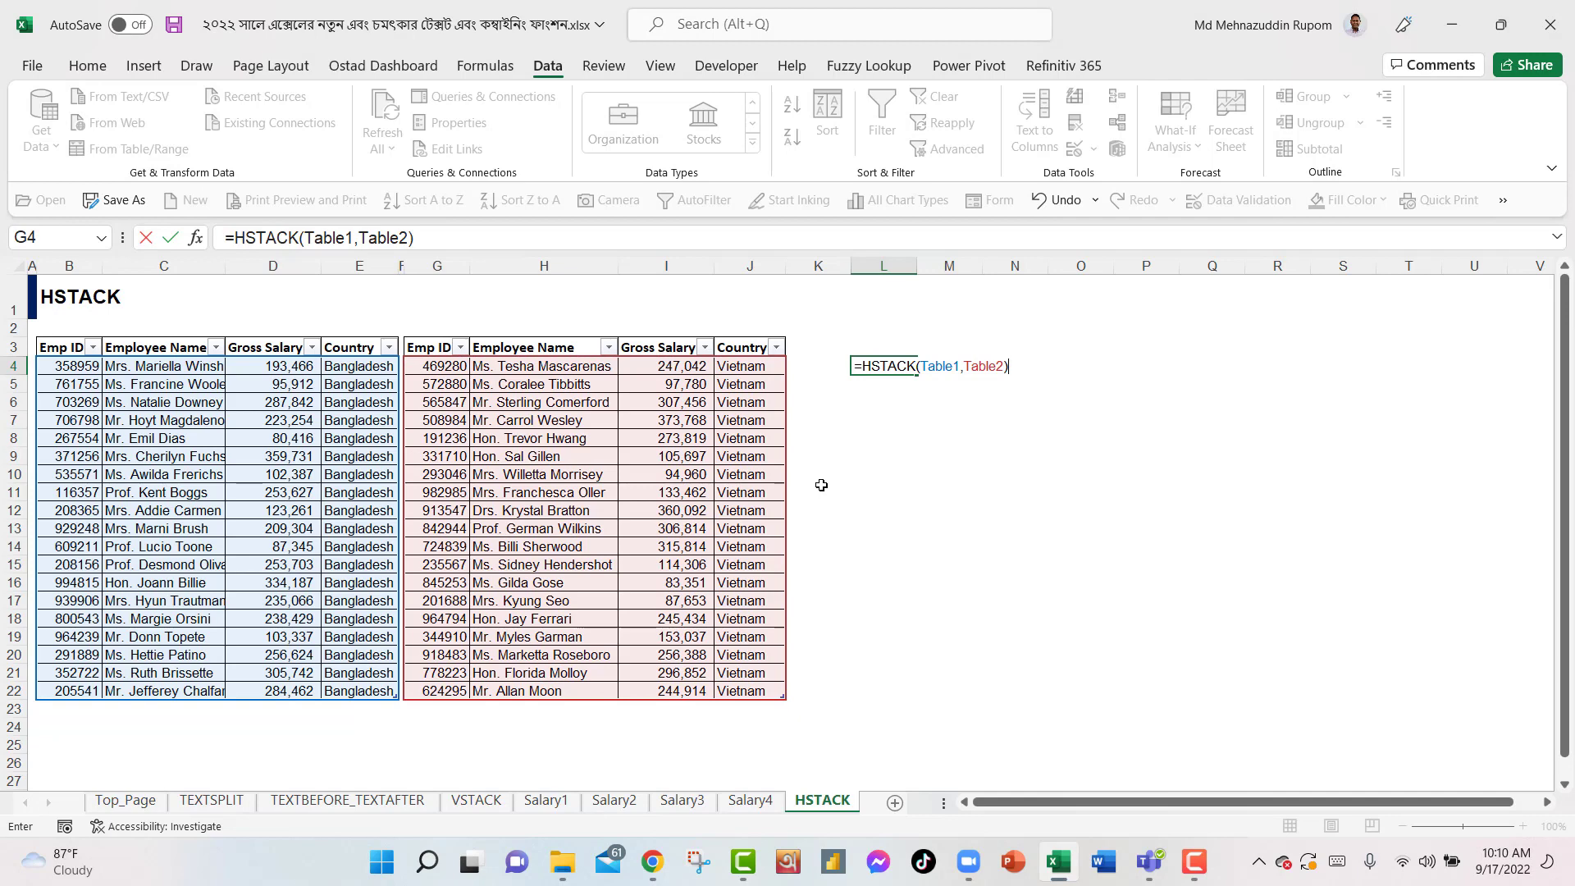
{"action": "key", "text": "Return"}
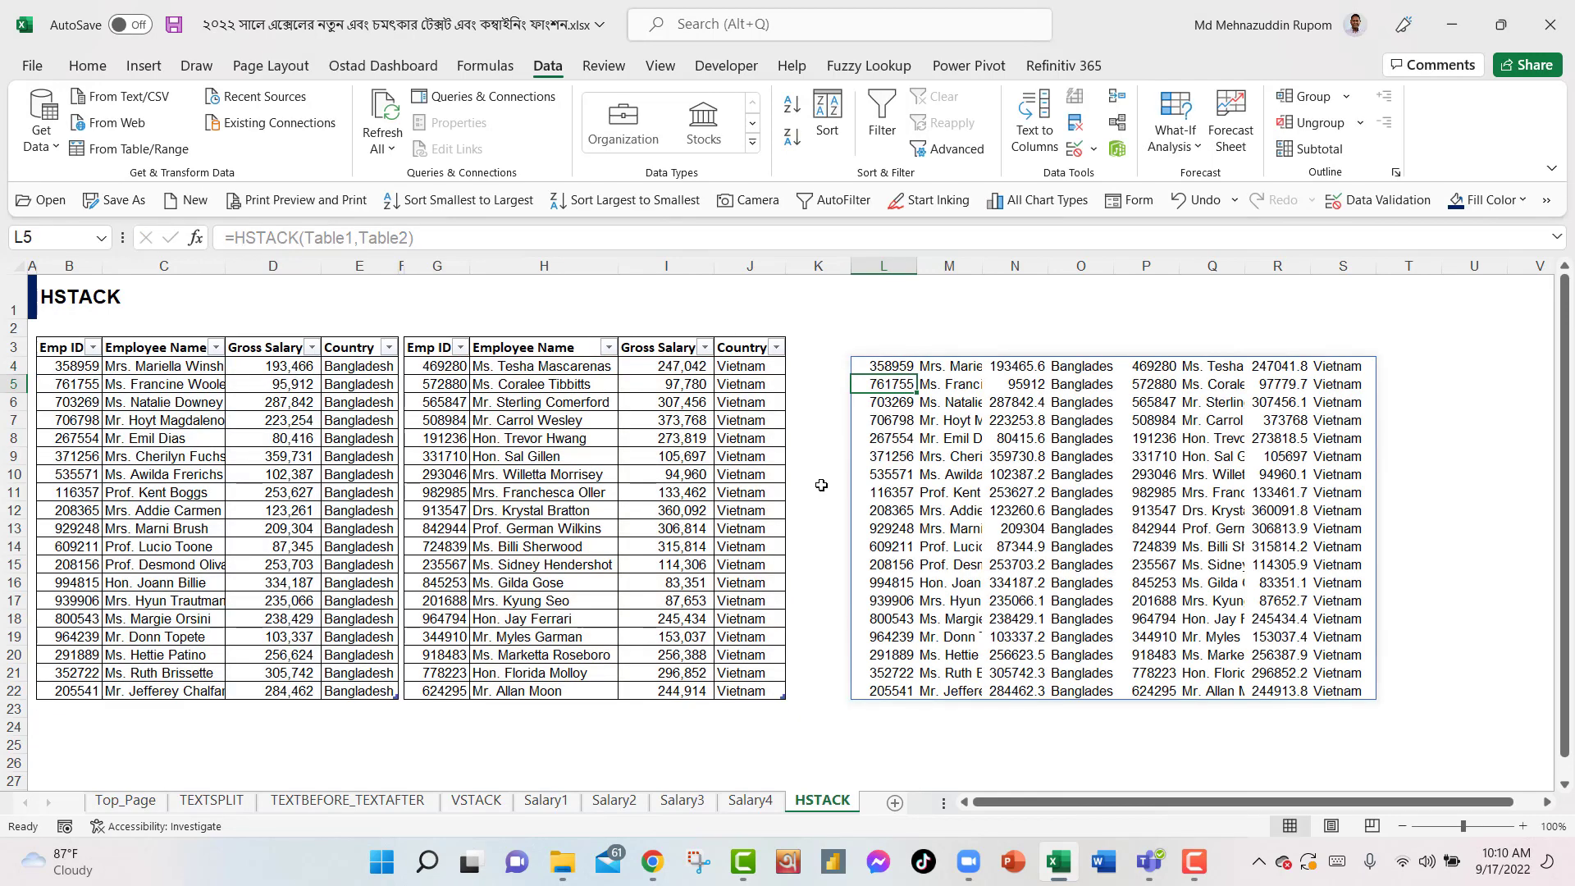
Examine row 5 of the HSTACK output across the Bangladesh and Vietnam columns, and go back to the Top_Page sheet.
{"action": "key", "text": "Right"}
{"action": "key", "text": "Right"}
{"action": "key", "text": "Right"}
{"action": "key", "text": "Right"}
{"action": "key", "text": "Right"}
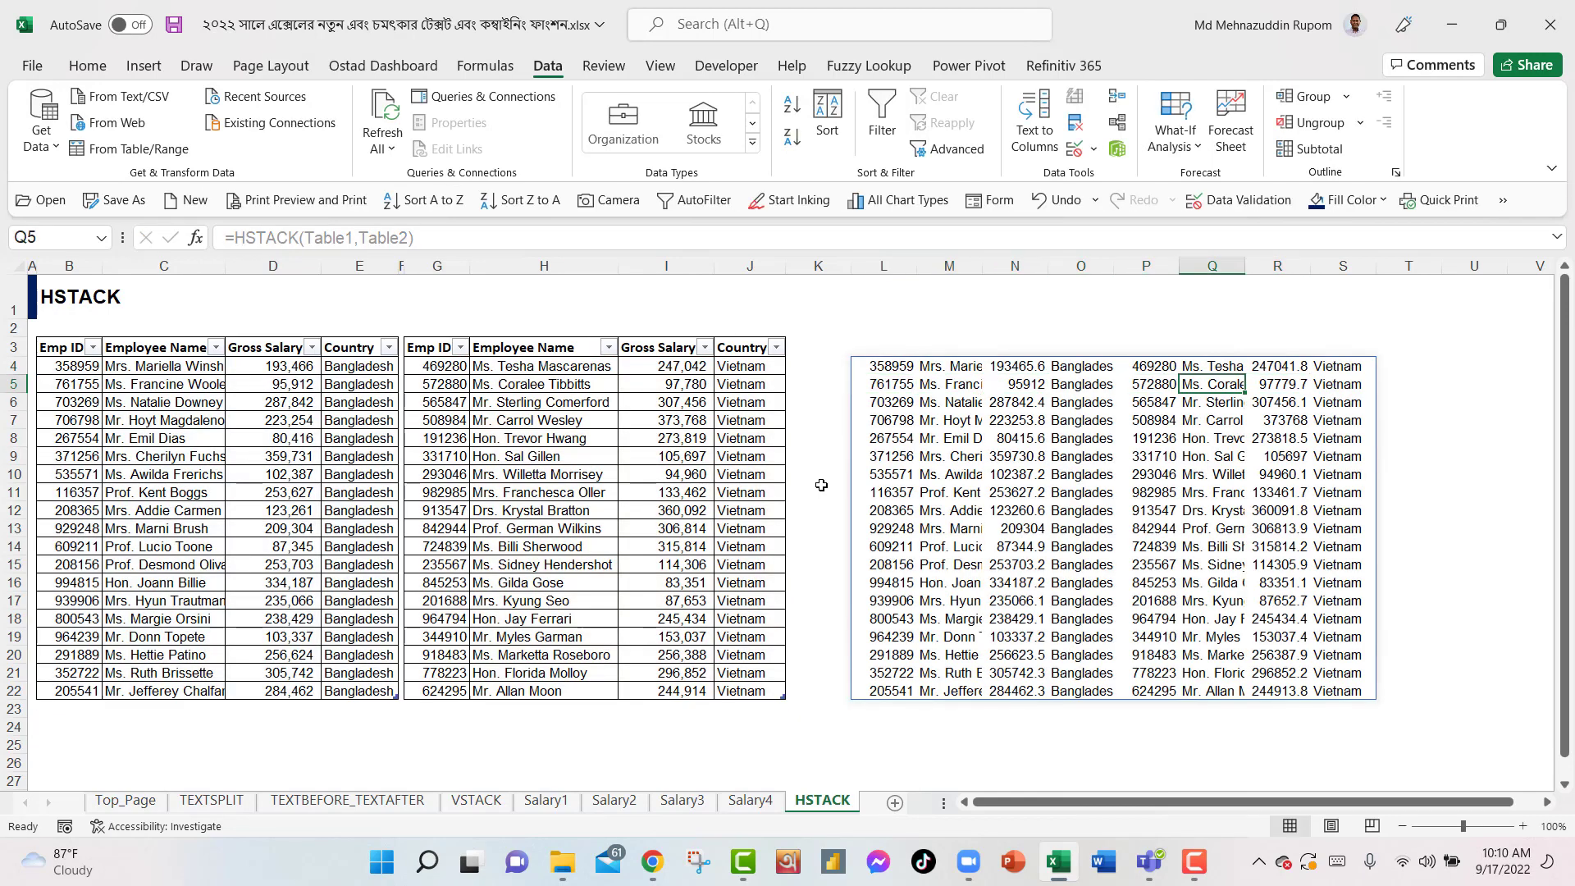
{"action": "key", "text": "Left"}
{"action": "key", "text": "Left"}
{"action": "key", "text": "Left"}
{"action": "key", "text": "Right"}
{"action": "key", "text": "Right"}
{"action": "key", "text": "Right"}
{"action": "key", "text": "Right"}
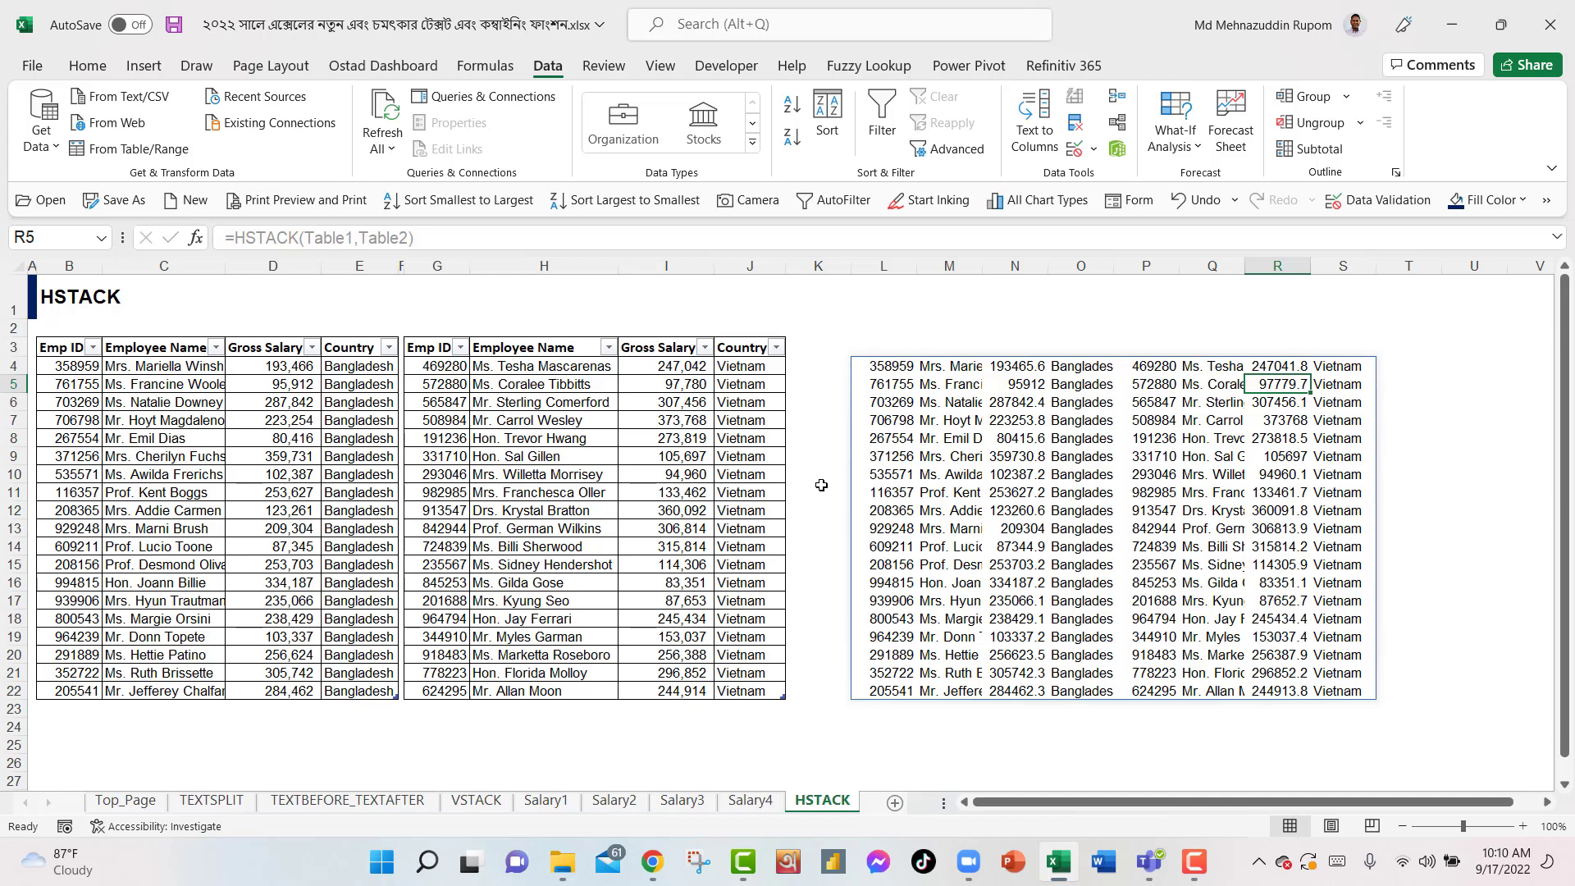
{"action": "left_click", "coordinate": [123, 800]}
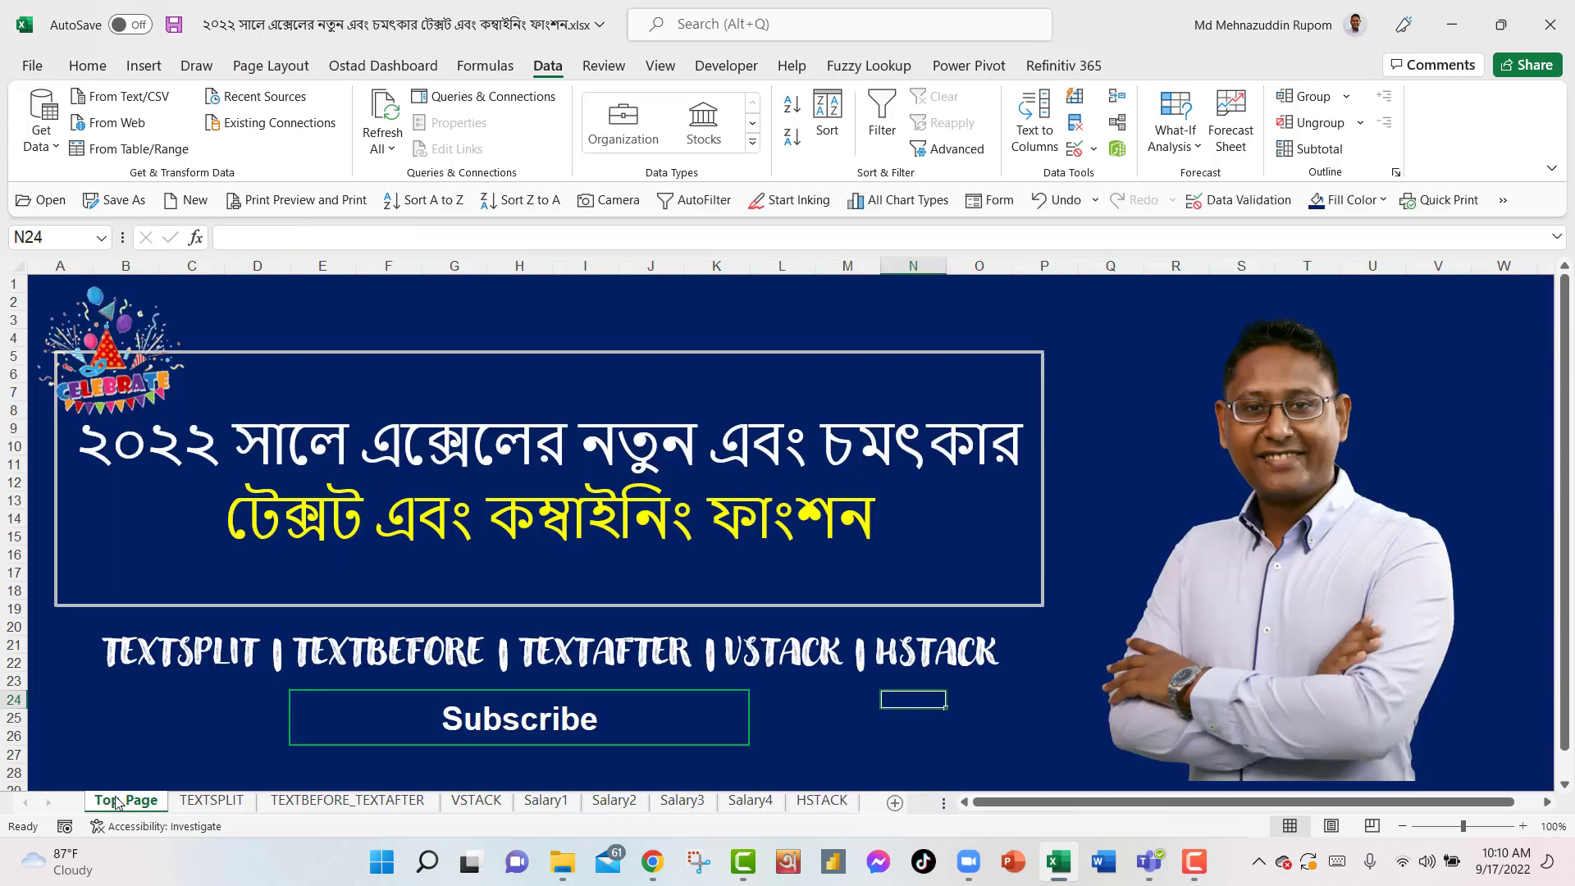